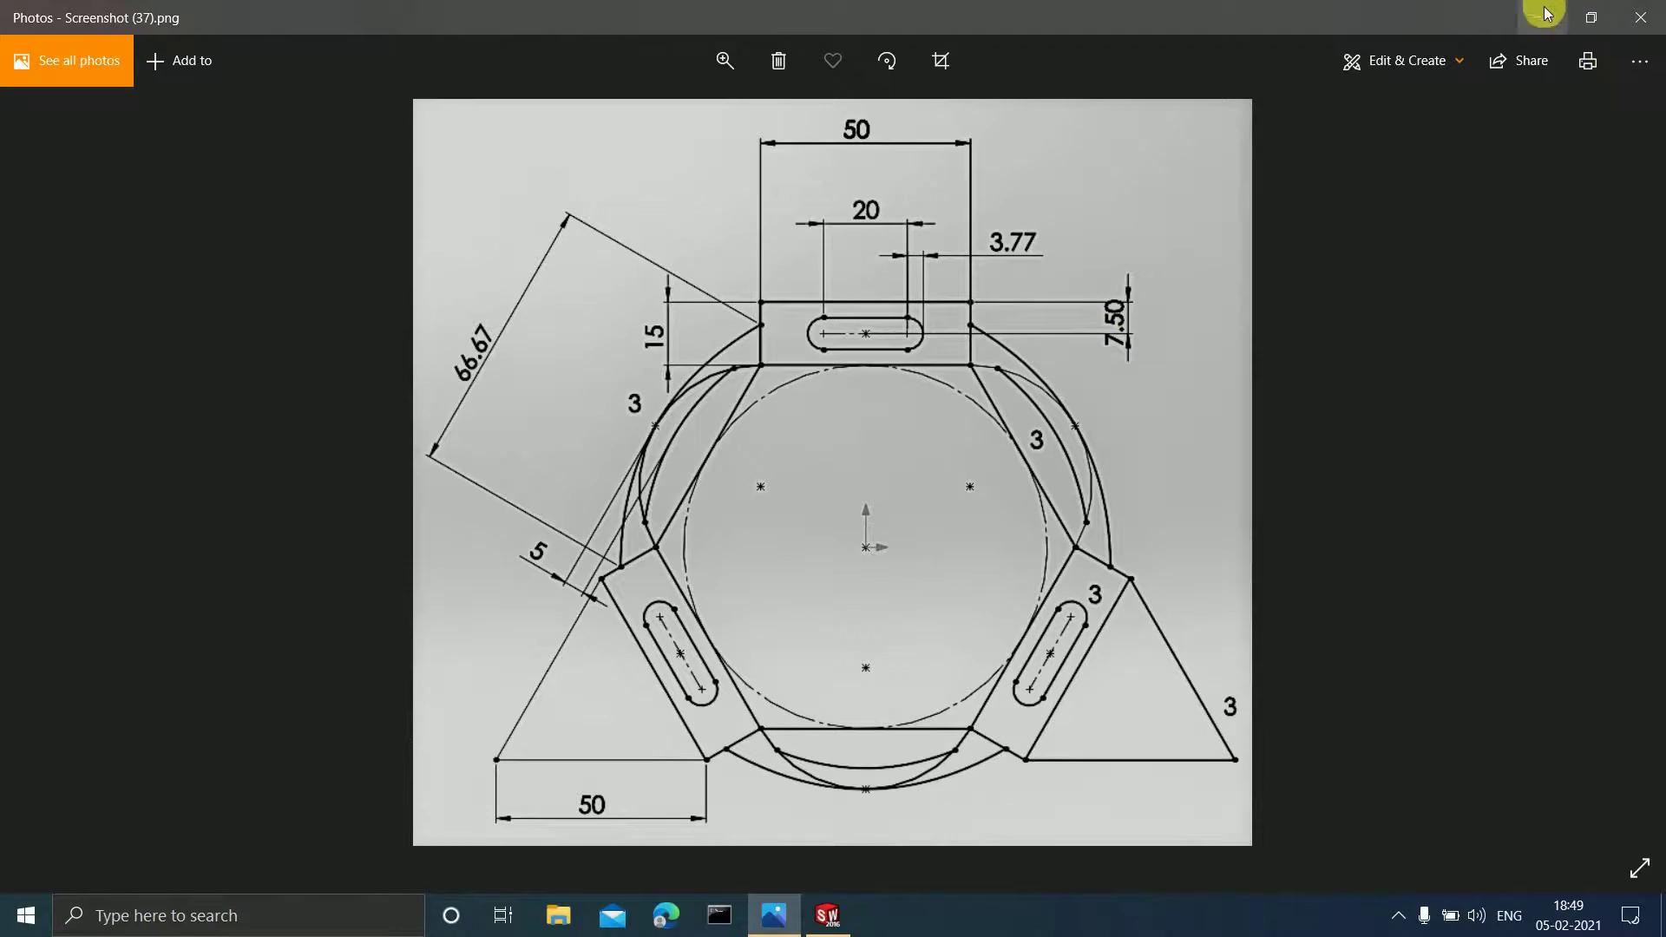
Step: Leave the reference drawing in Photos and bring up SOLIDWORKS's File menu
{"action": "left_click", "coordinate": [170, 16]}
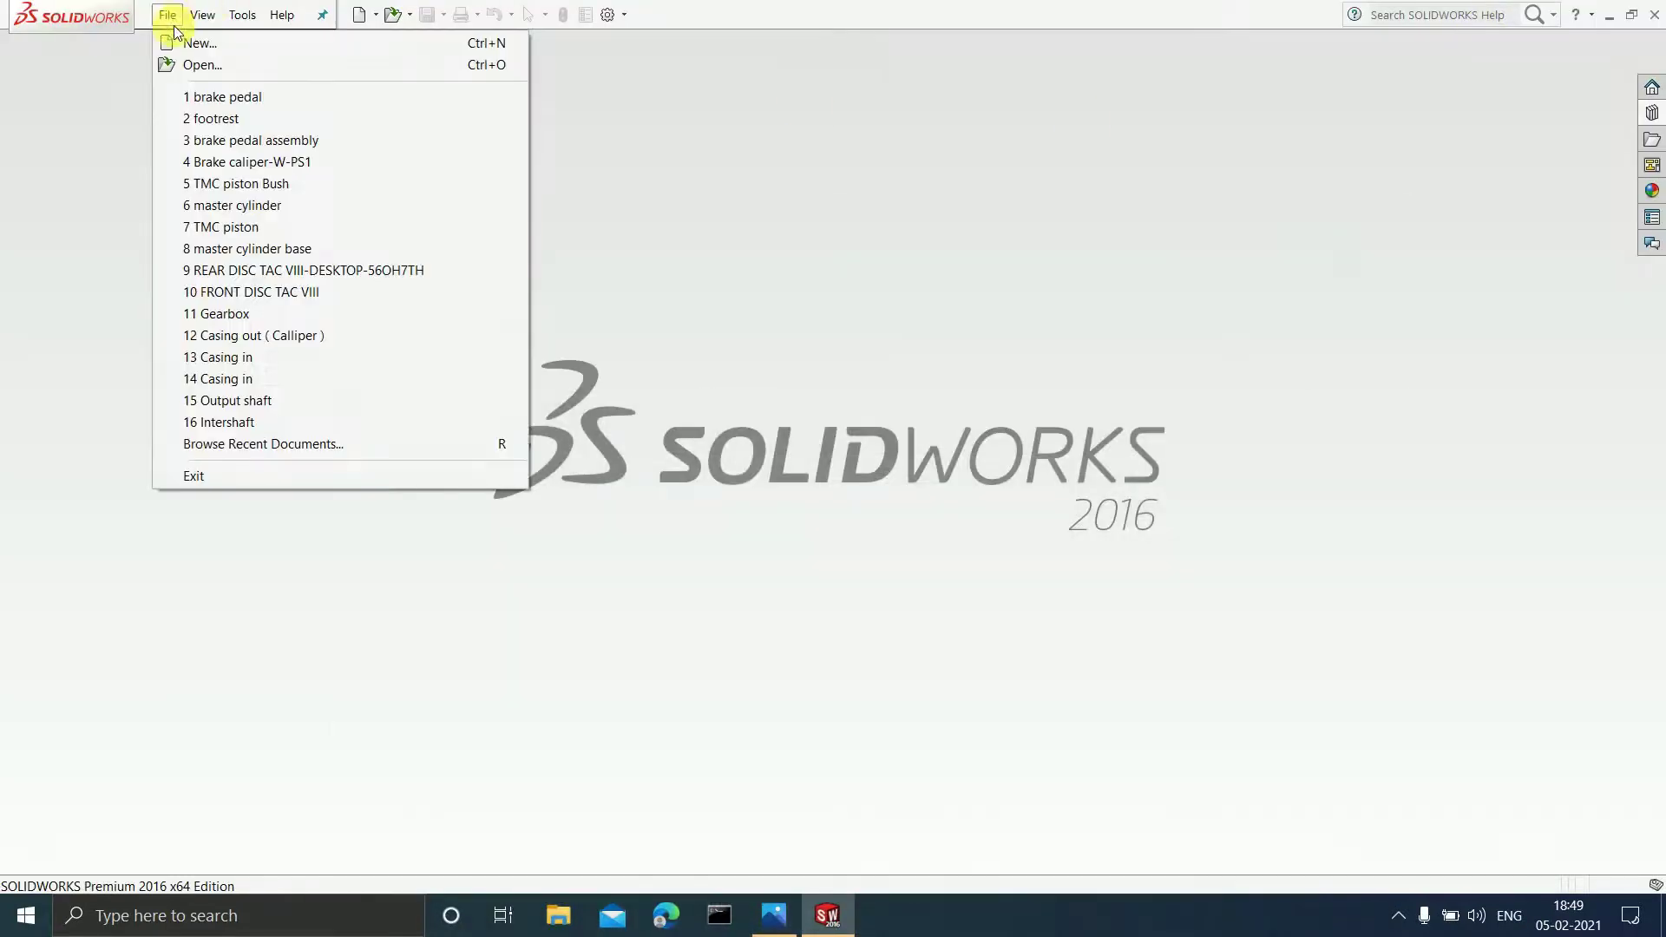
Step: Create a new Part, start a sketch on the Front Plane, then view the reference drawing
{"action": "left_click", "coordinate": [177, 42]}
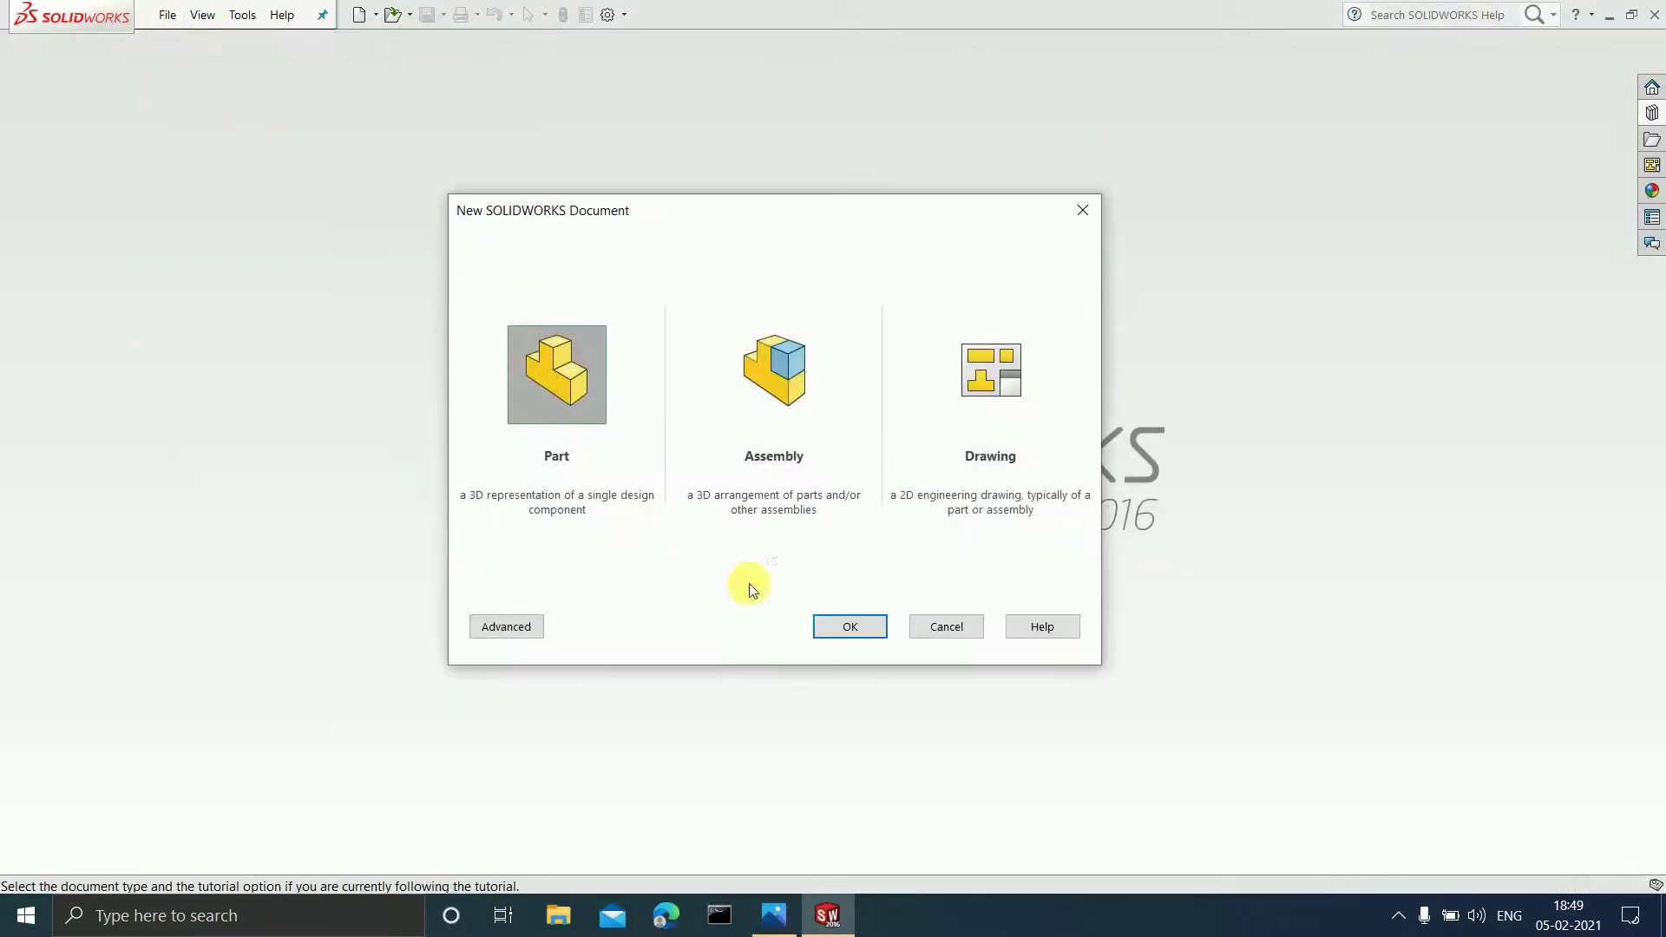
{"action": "left_click", "coordinate": [824, 630]}
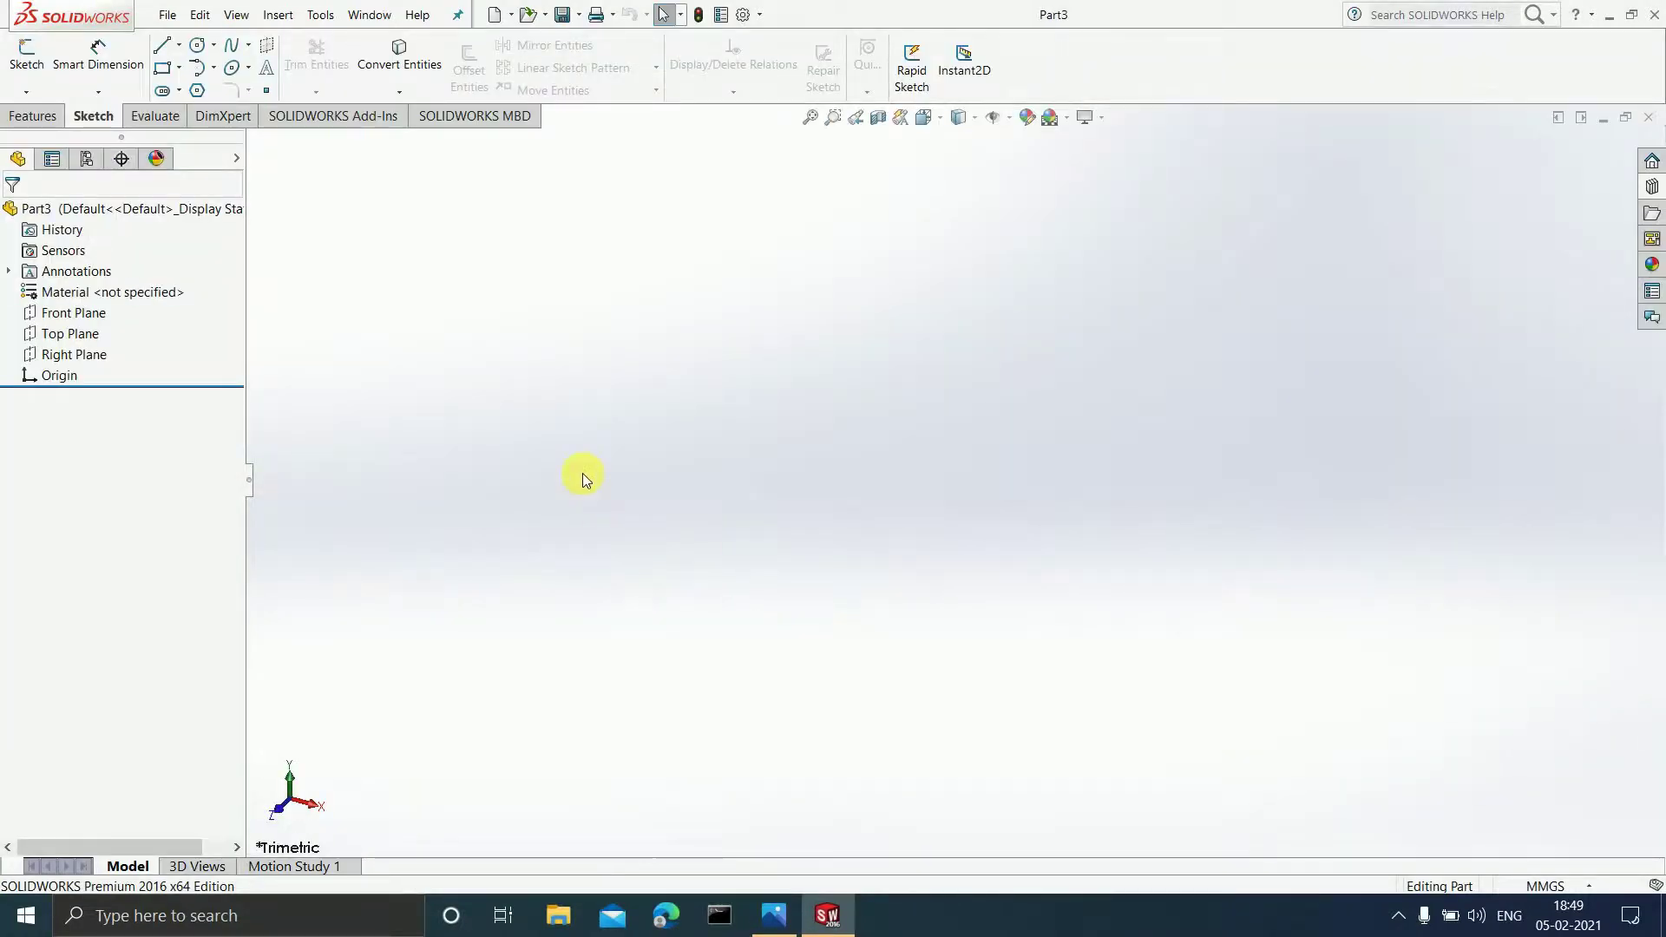
{"action": "left_click", "coordinate": [96, 320]}
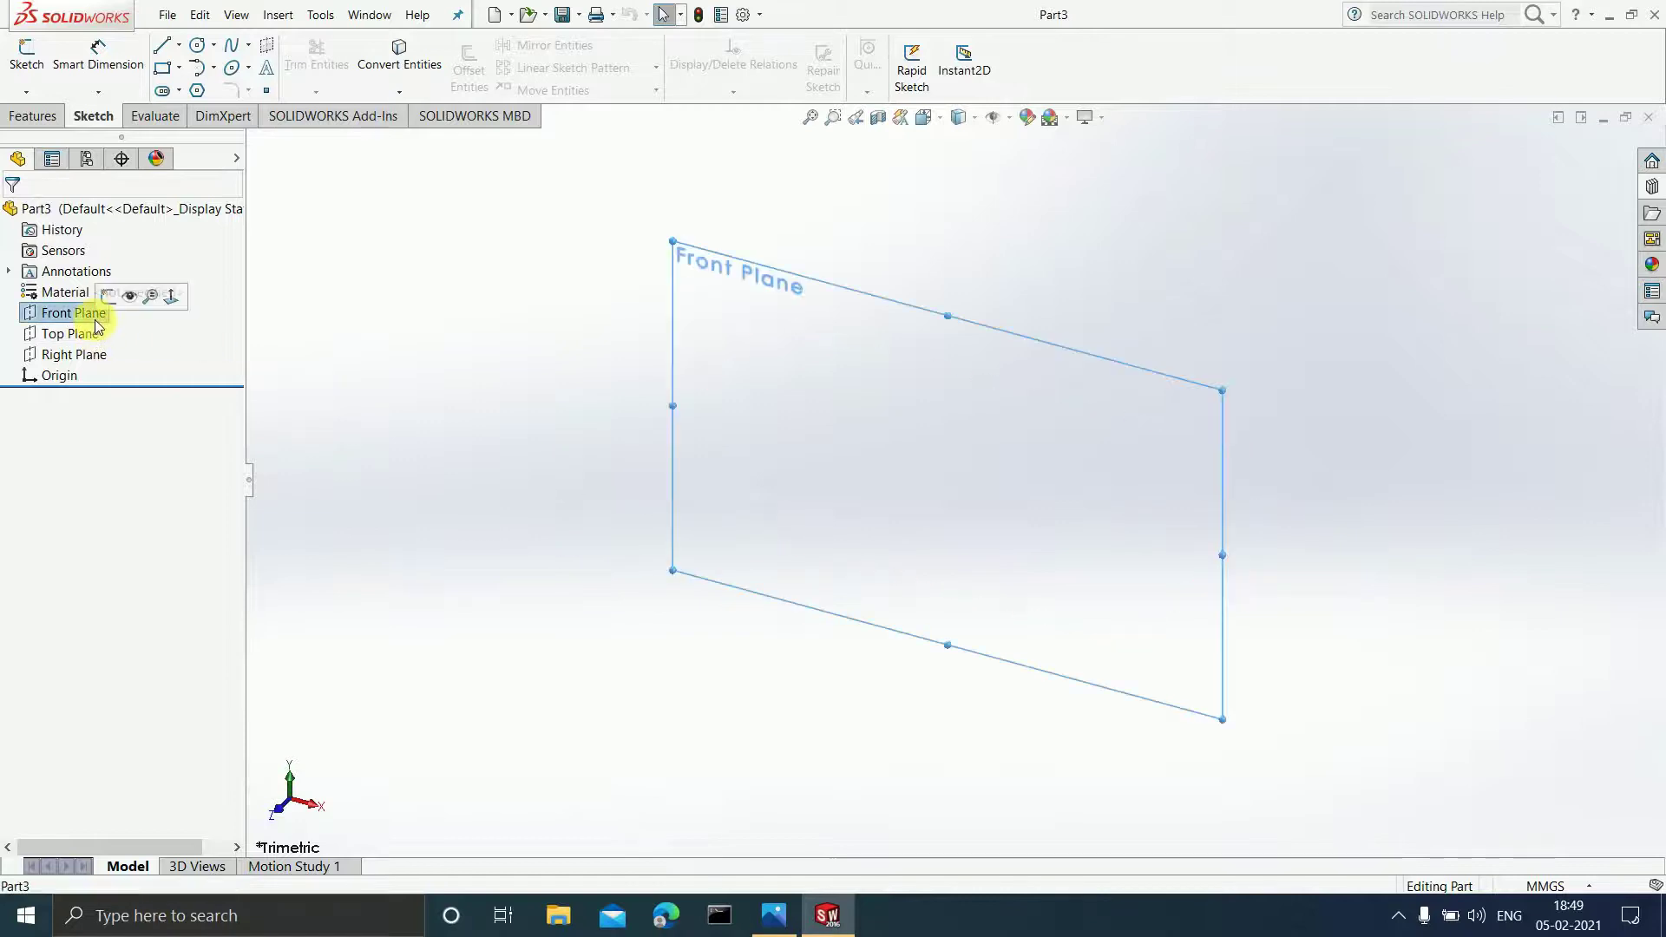
{"action": "left_click", "coordinate": [11, 65]}
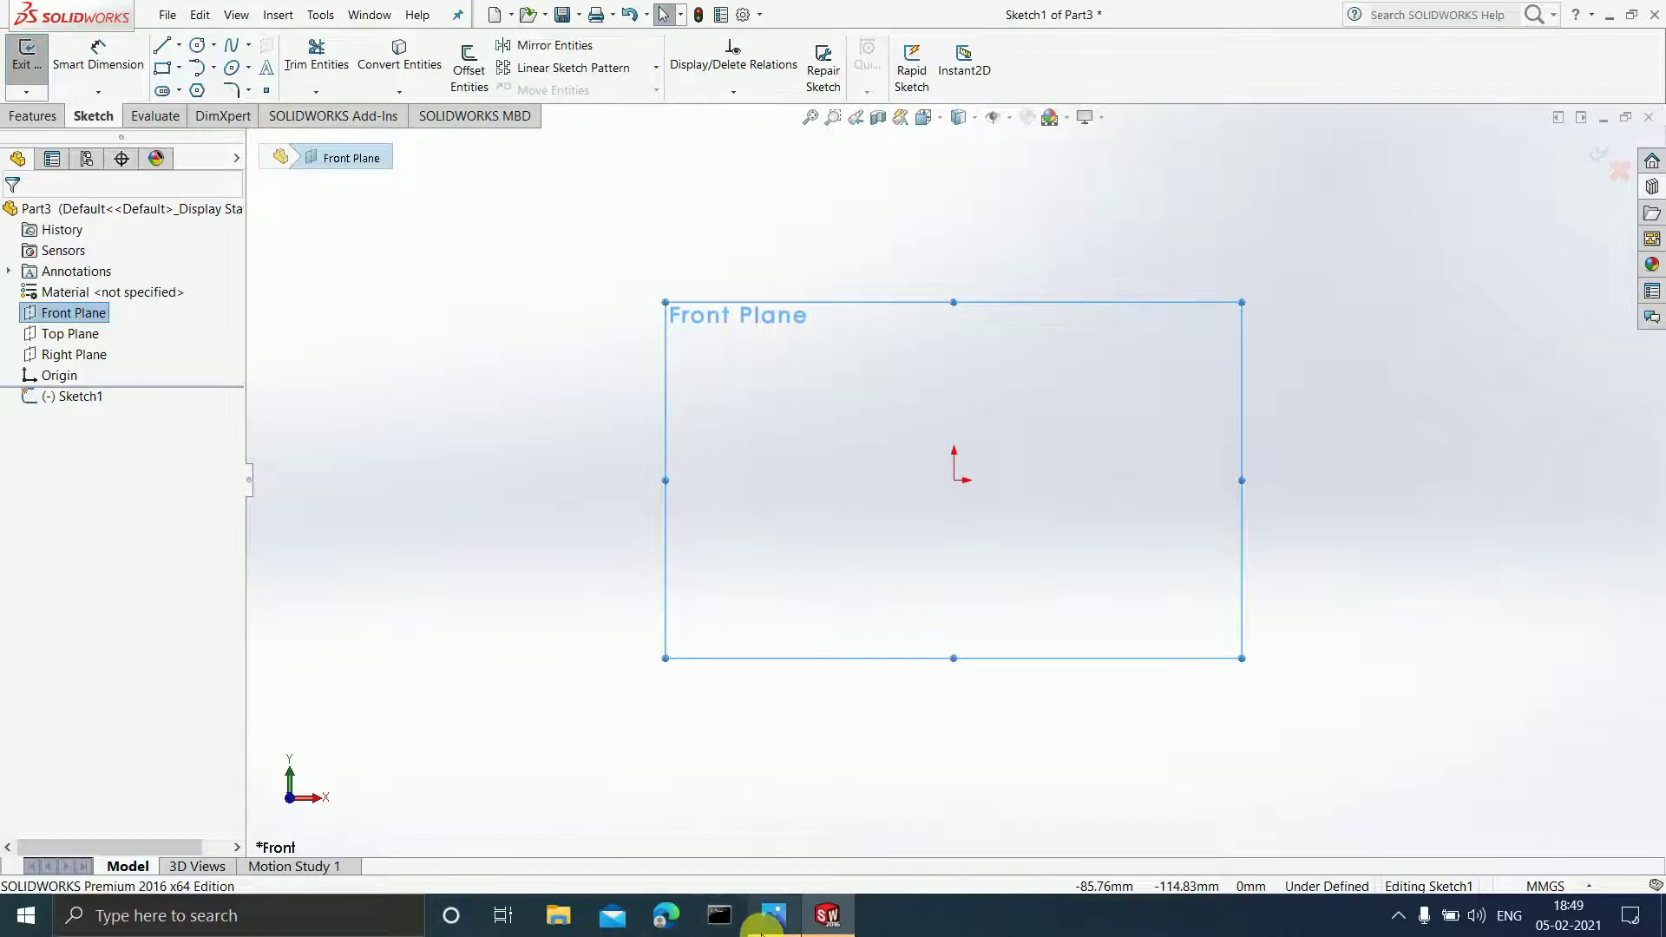
{"action": "mouse_move", "coordinate": [764, 927]}
{"action": "left_click", "coordinate": [764, 868]}
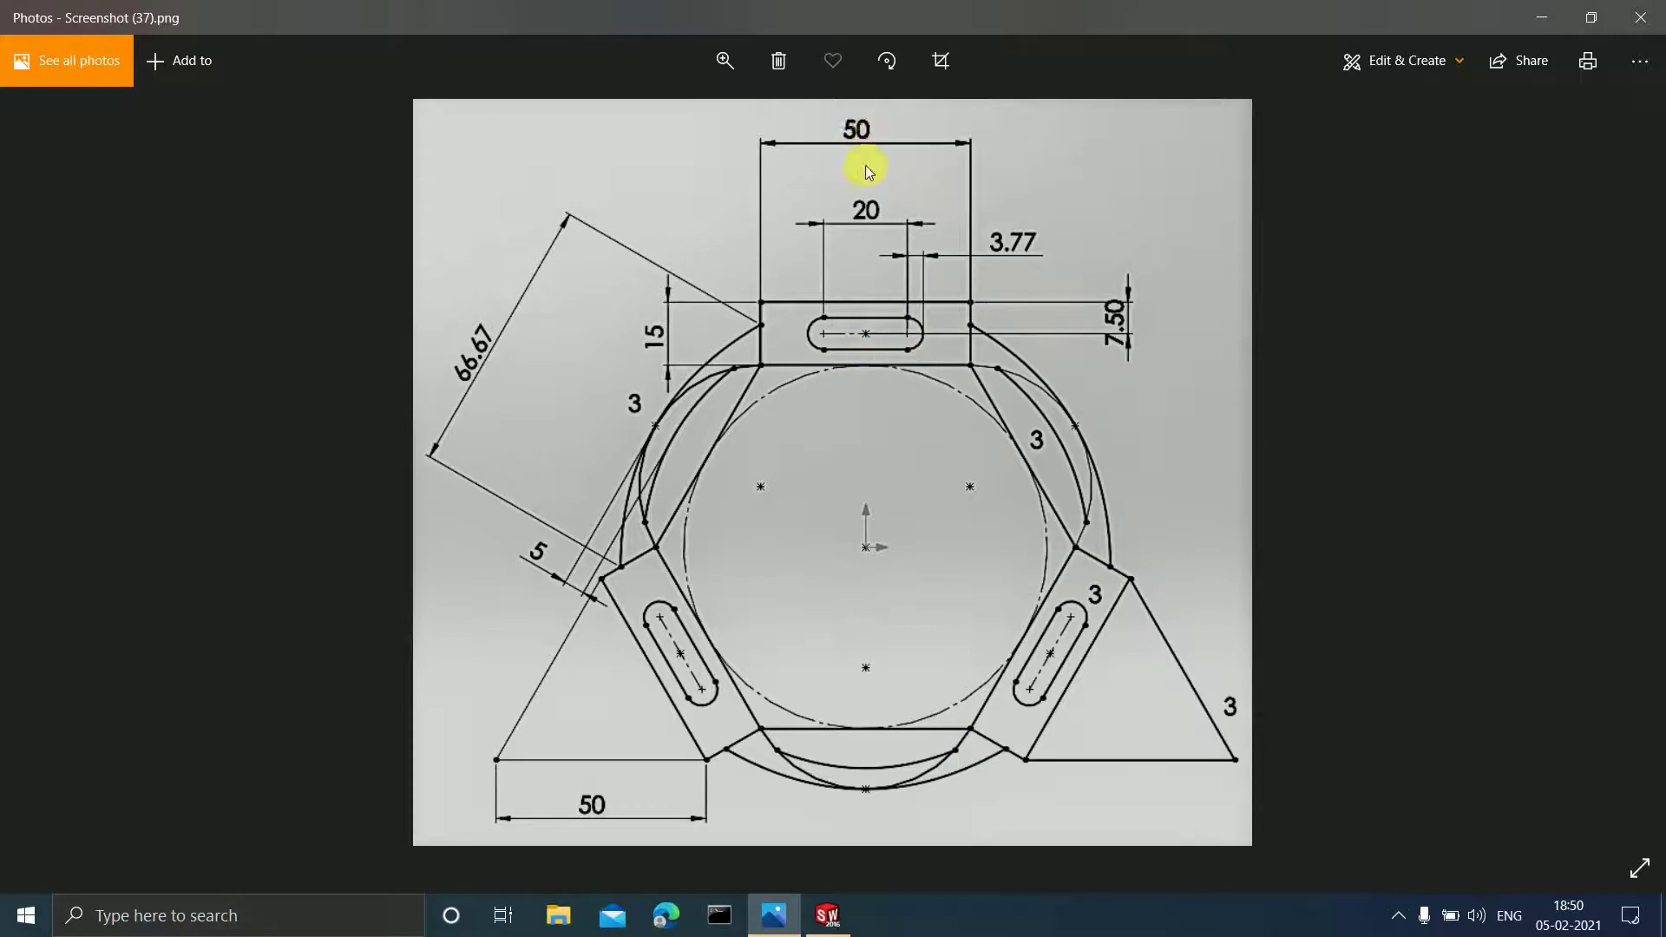
Step: Draw a six-sided polygon centred on the origin, then select its top edge
{"action": "left_click", "coordinate": [1534, 21]}
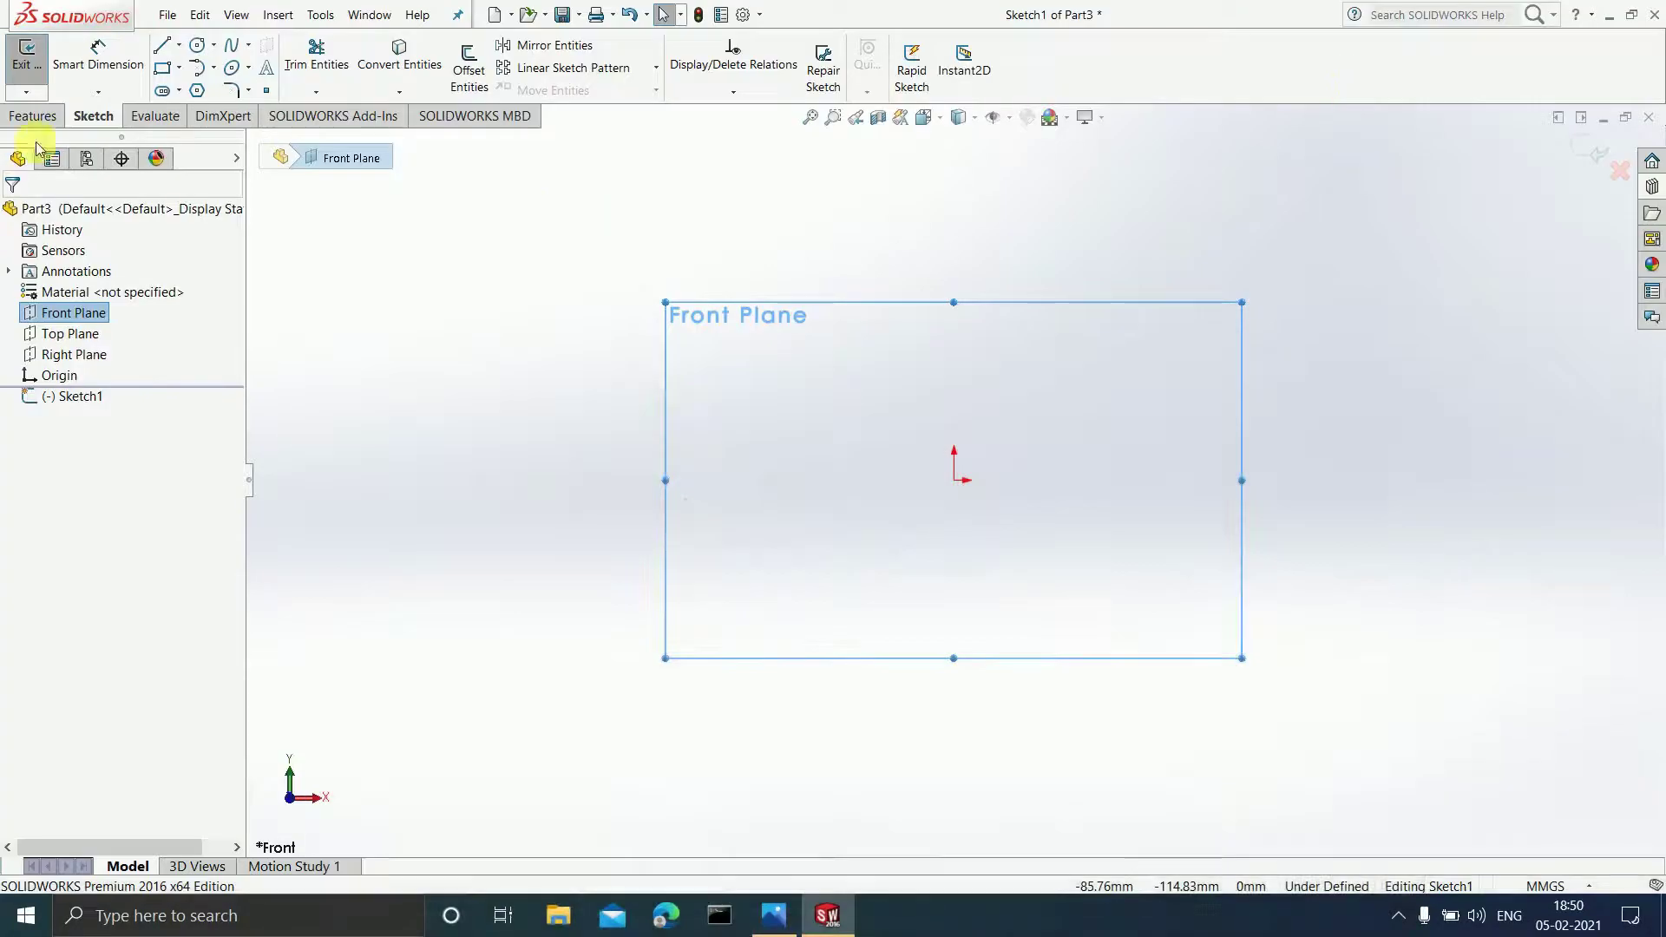
{"action": "left_click", "coordinate": [199, 92]}
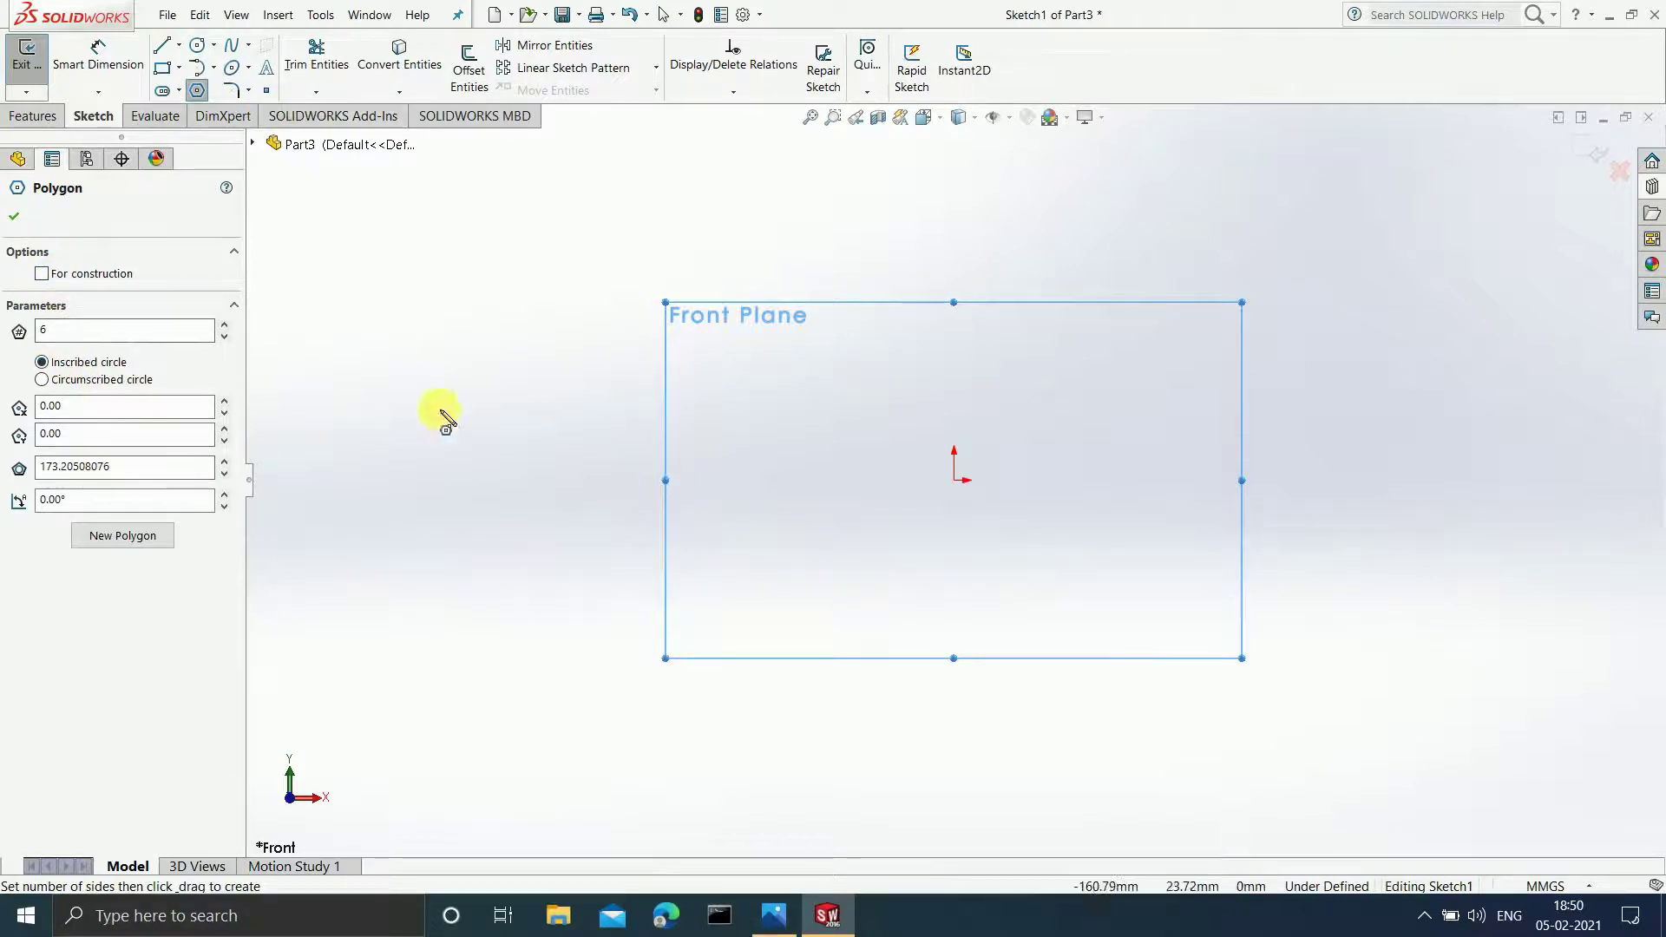
{"action": "left_click_drag", "start_coordinate": [953, 480], "coordinate": [1040, 607]}
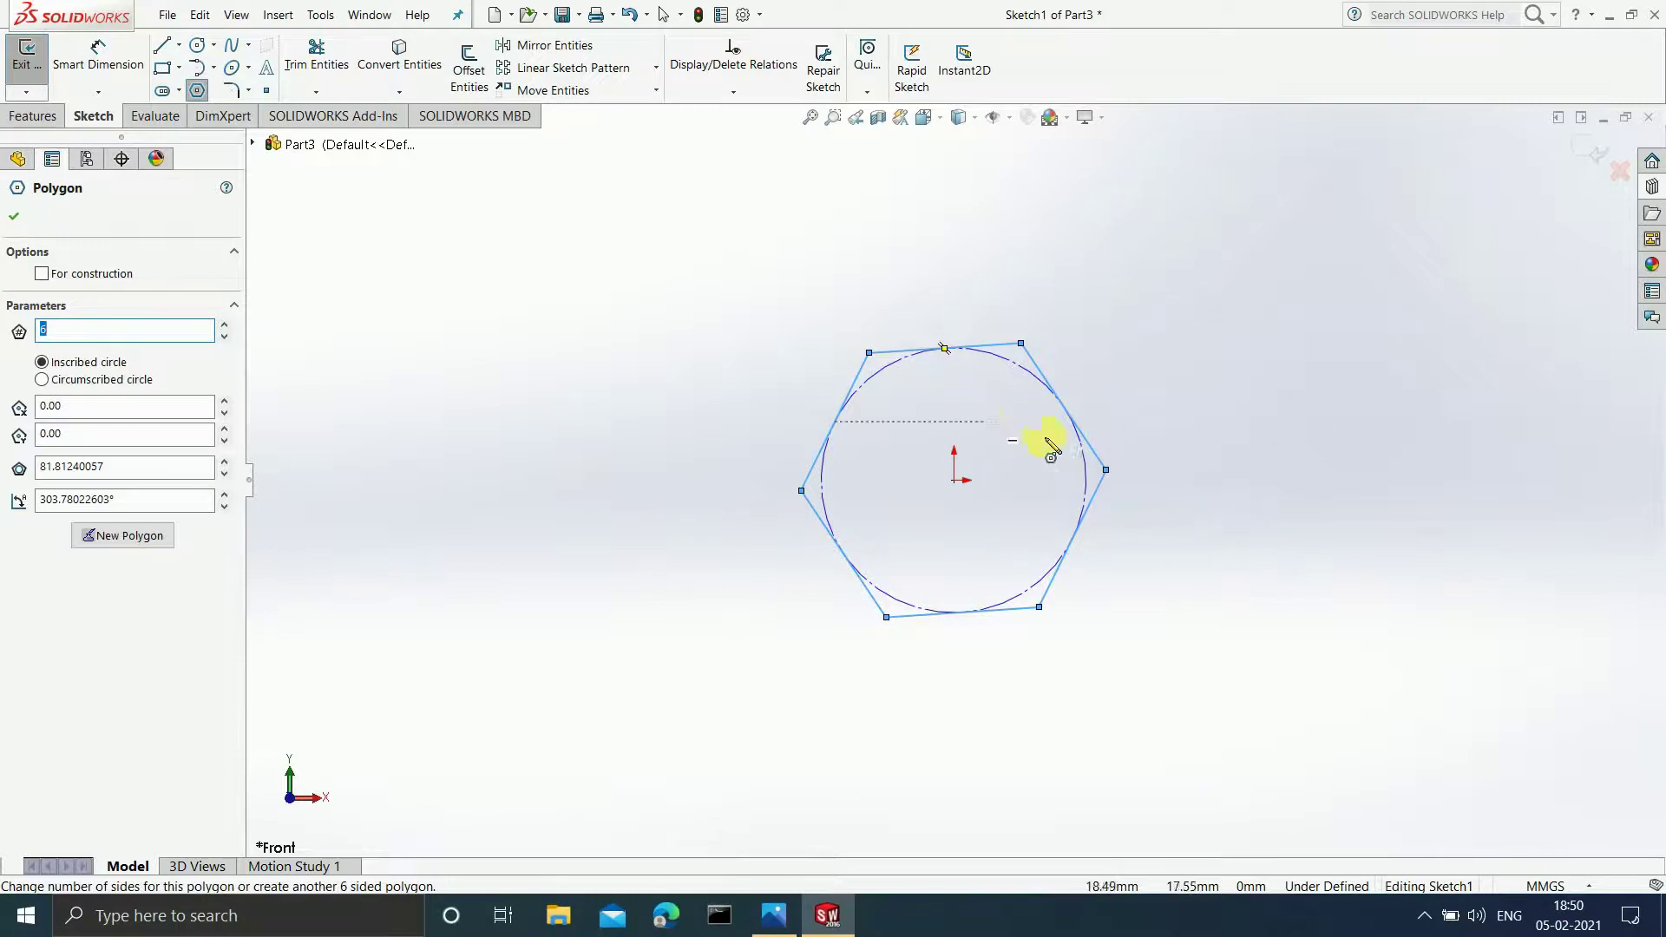
{"action": "left_click", "coordinate": [767, 916]}
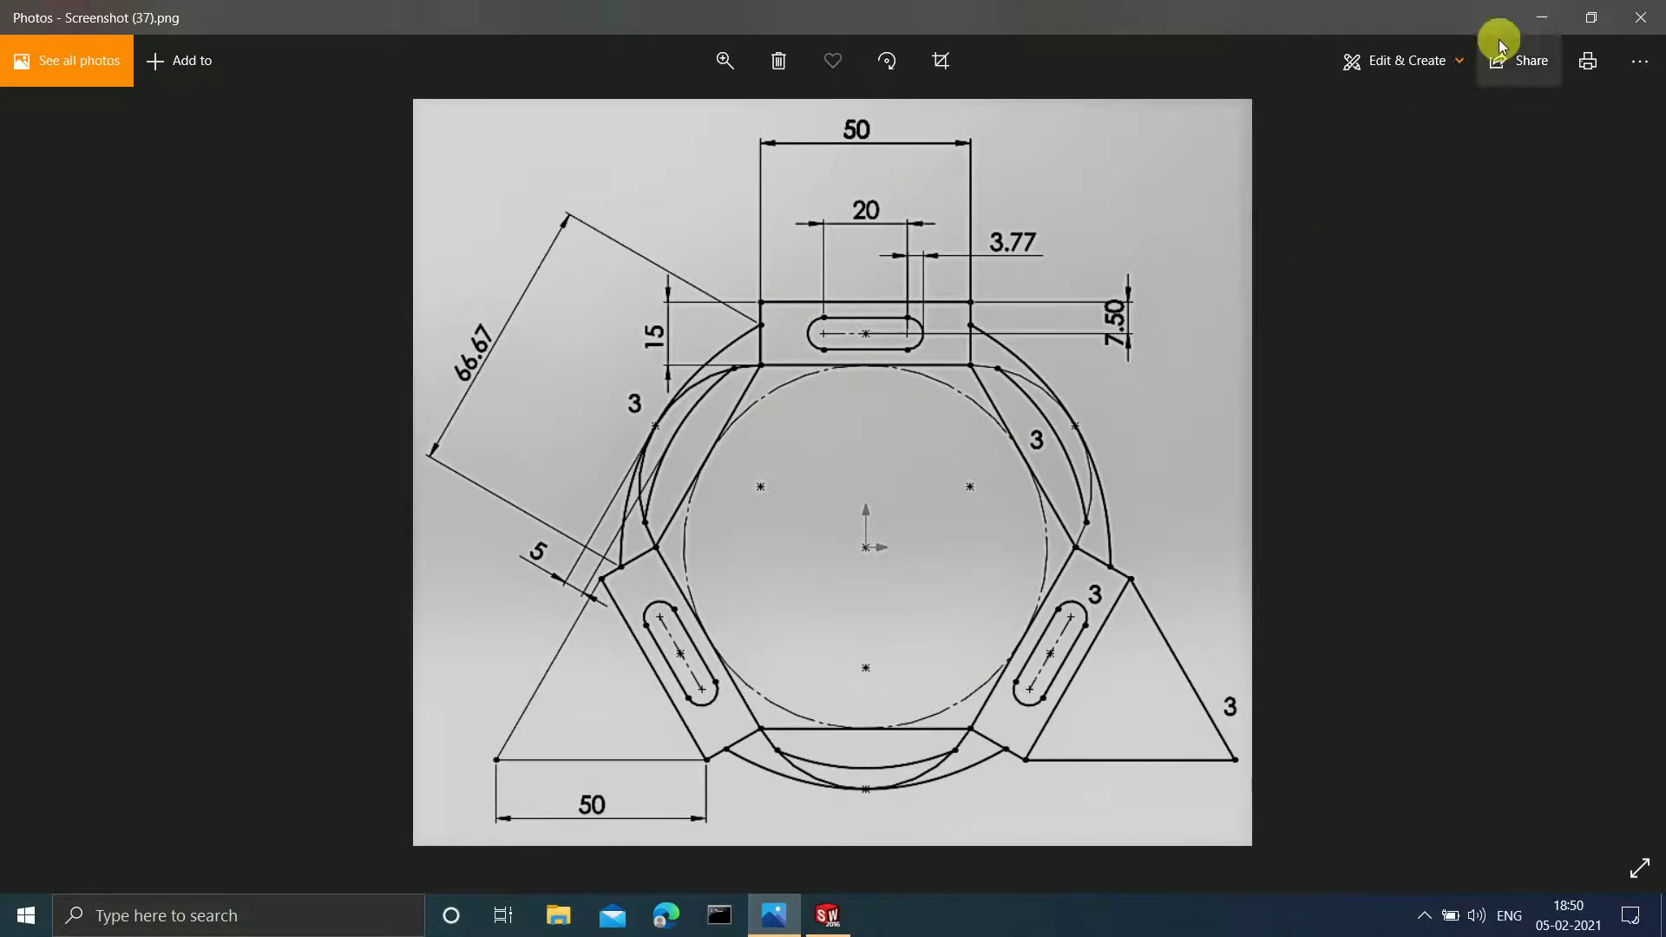
{"action": "left_click", "coordinate": [1539, 17]}
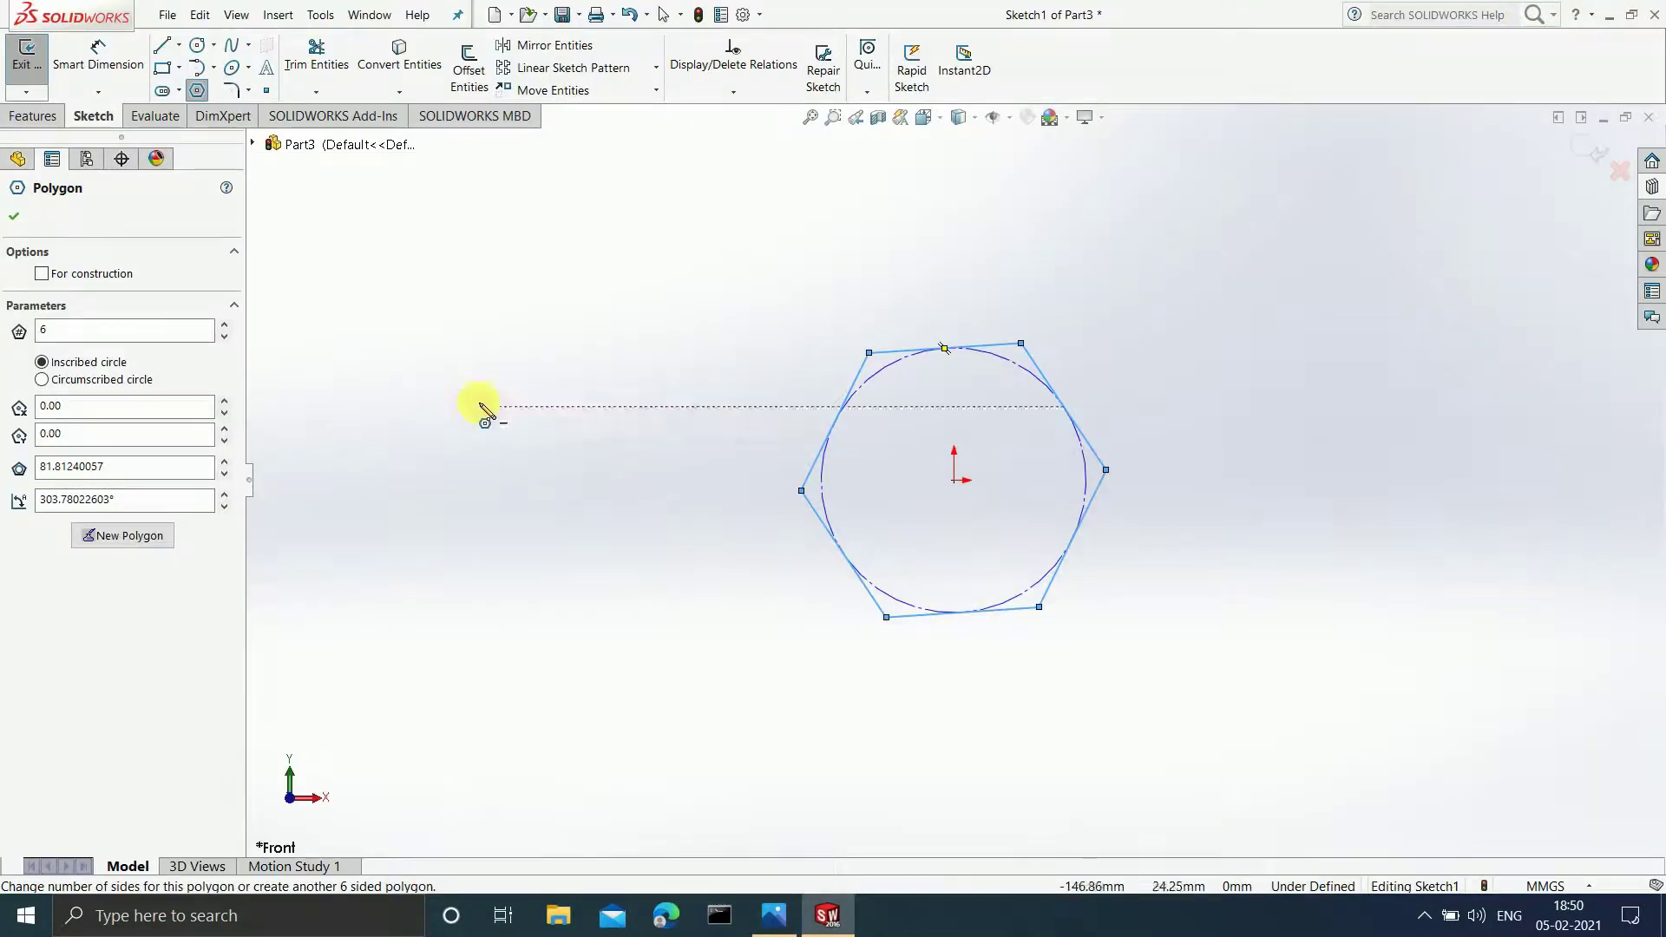
{"action": "key", "text": "Escape"}
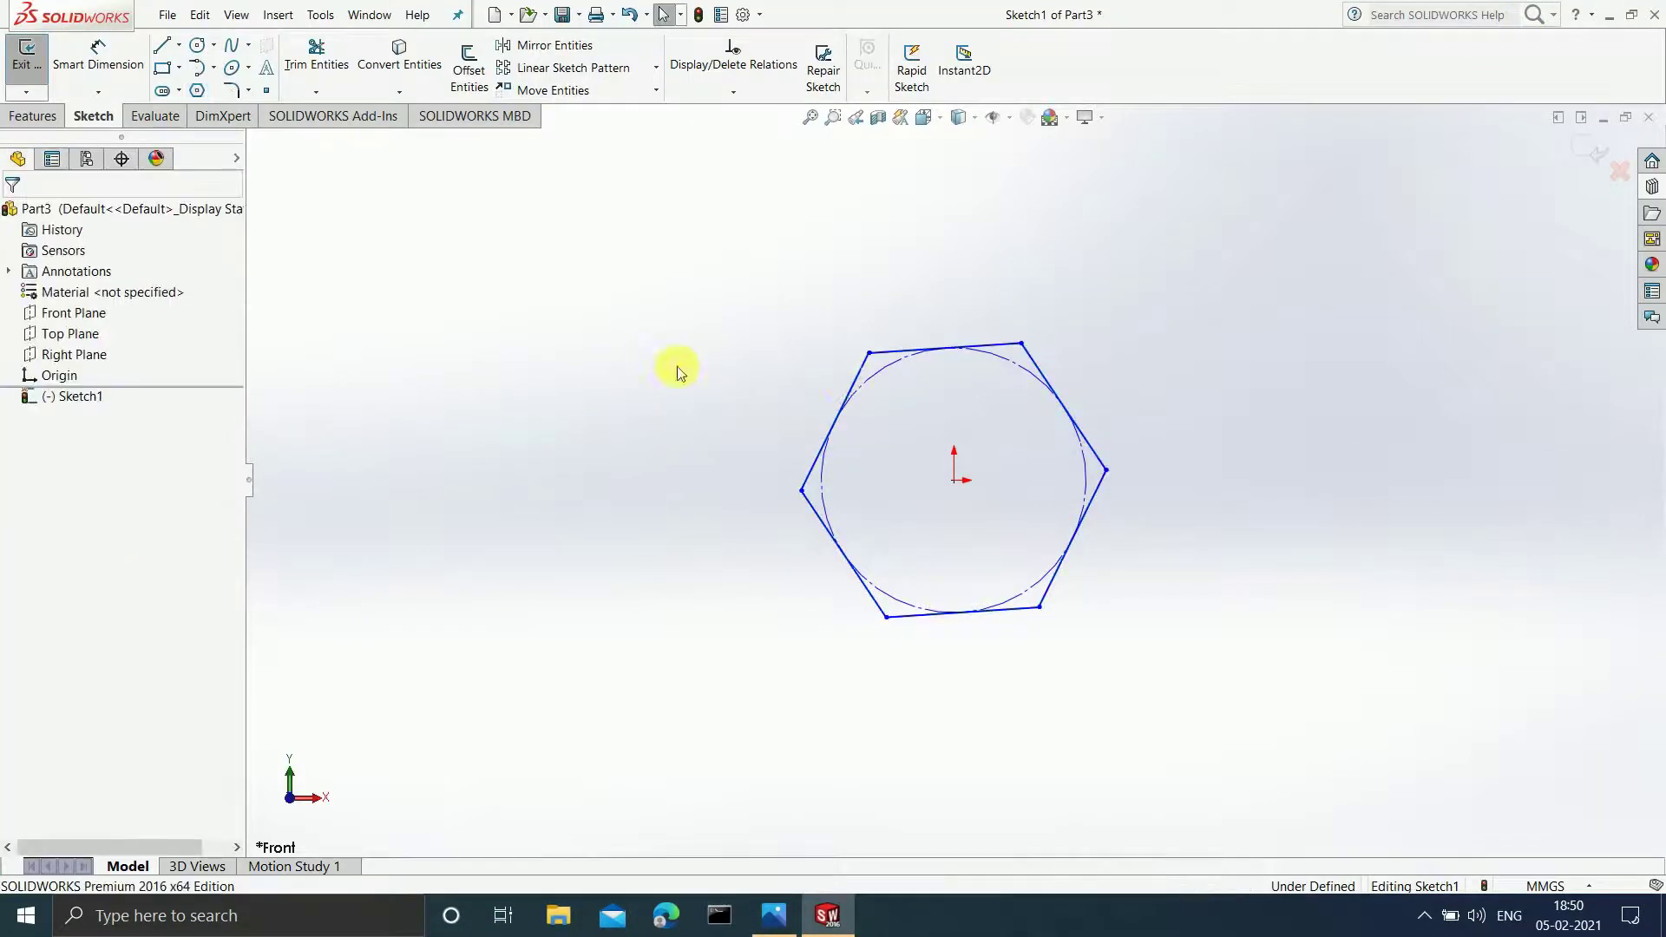
{"action": "left_click", "coordinate": [940, 352]}
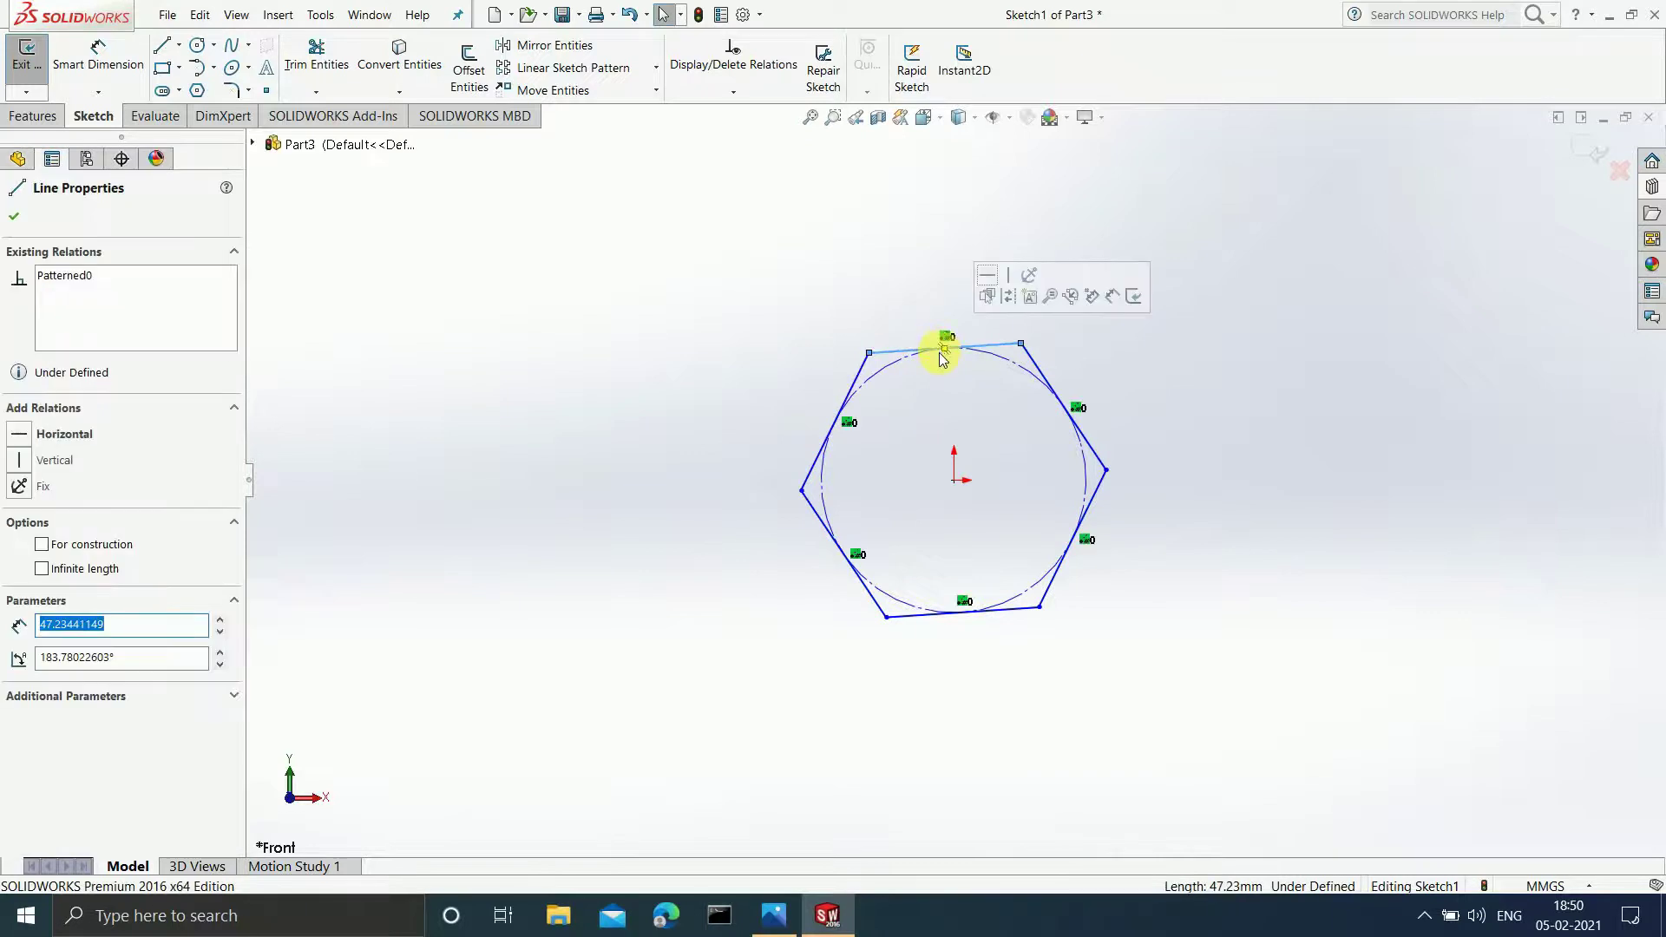
Step: Give the hexagon's top edge a Horizontal relation and a 50 mm length dimension
{"action": "left_click", "coordinate": [23, 435]}
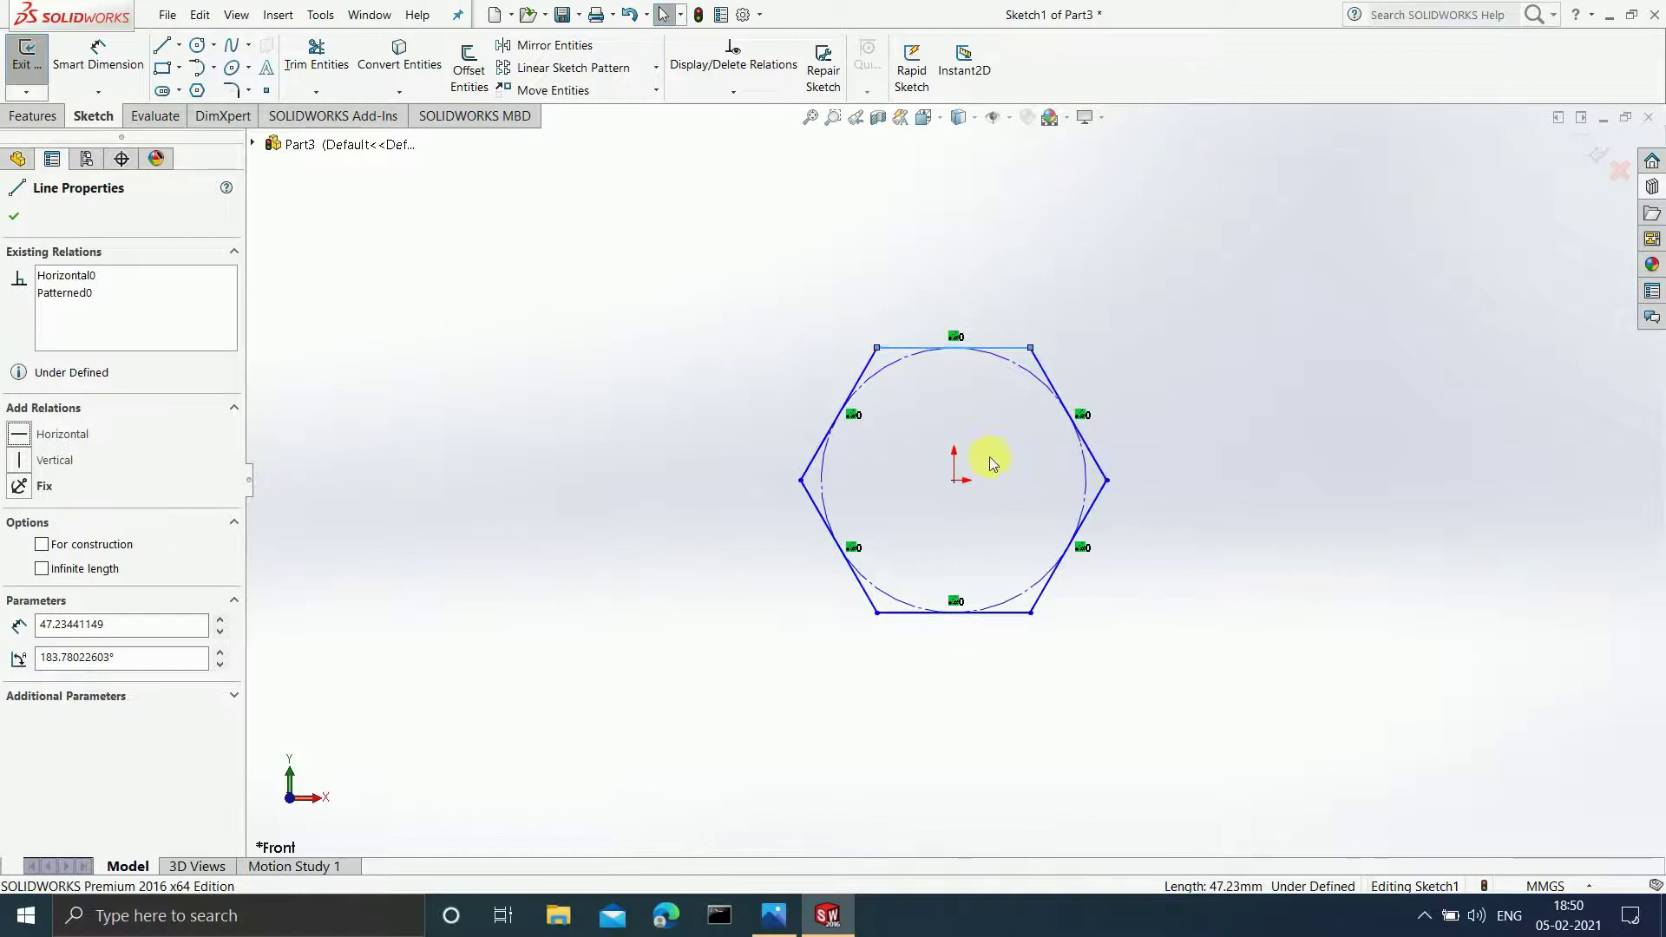
{"action": "left_click", "coordinate": [15, 217]}
{"action": "left_click", "coordinate": [94, 73]}
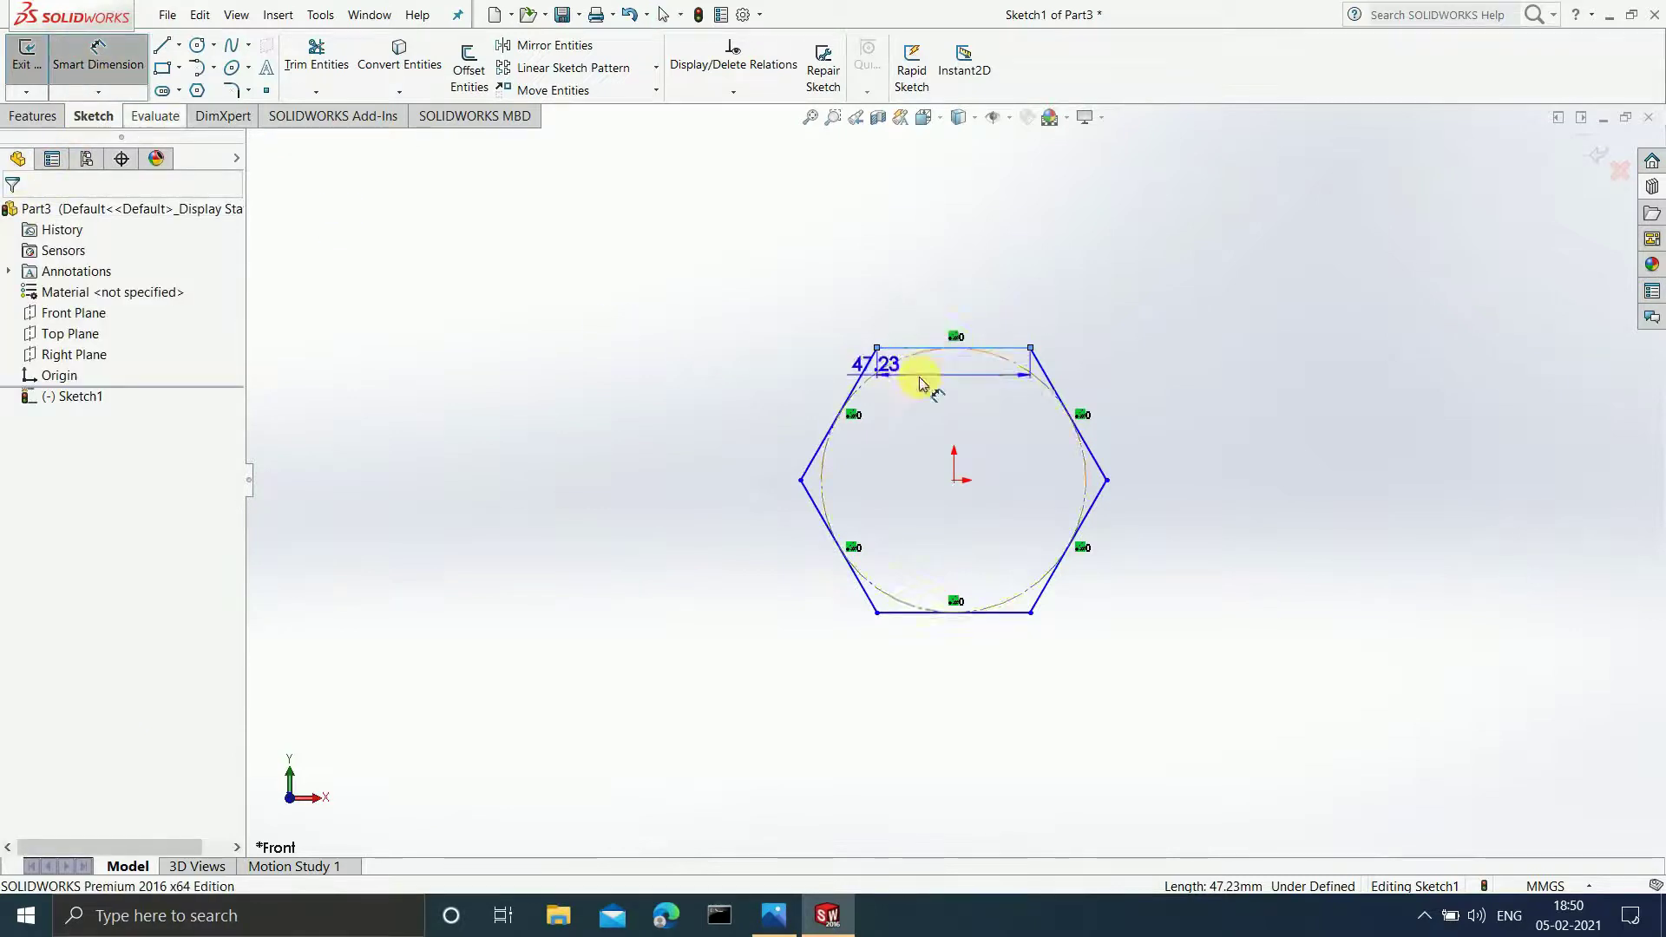
{"action": "left_click", "coordinate": [951, 236]}
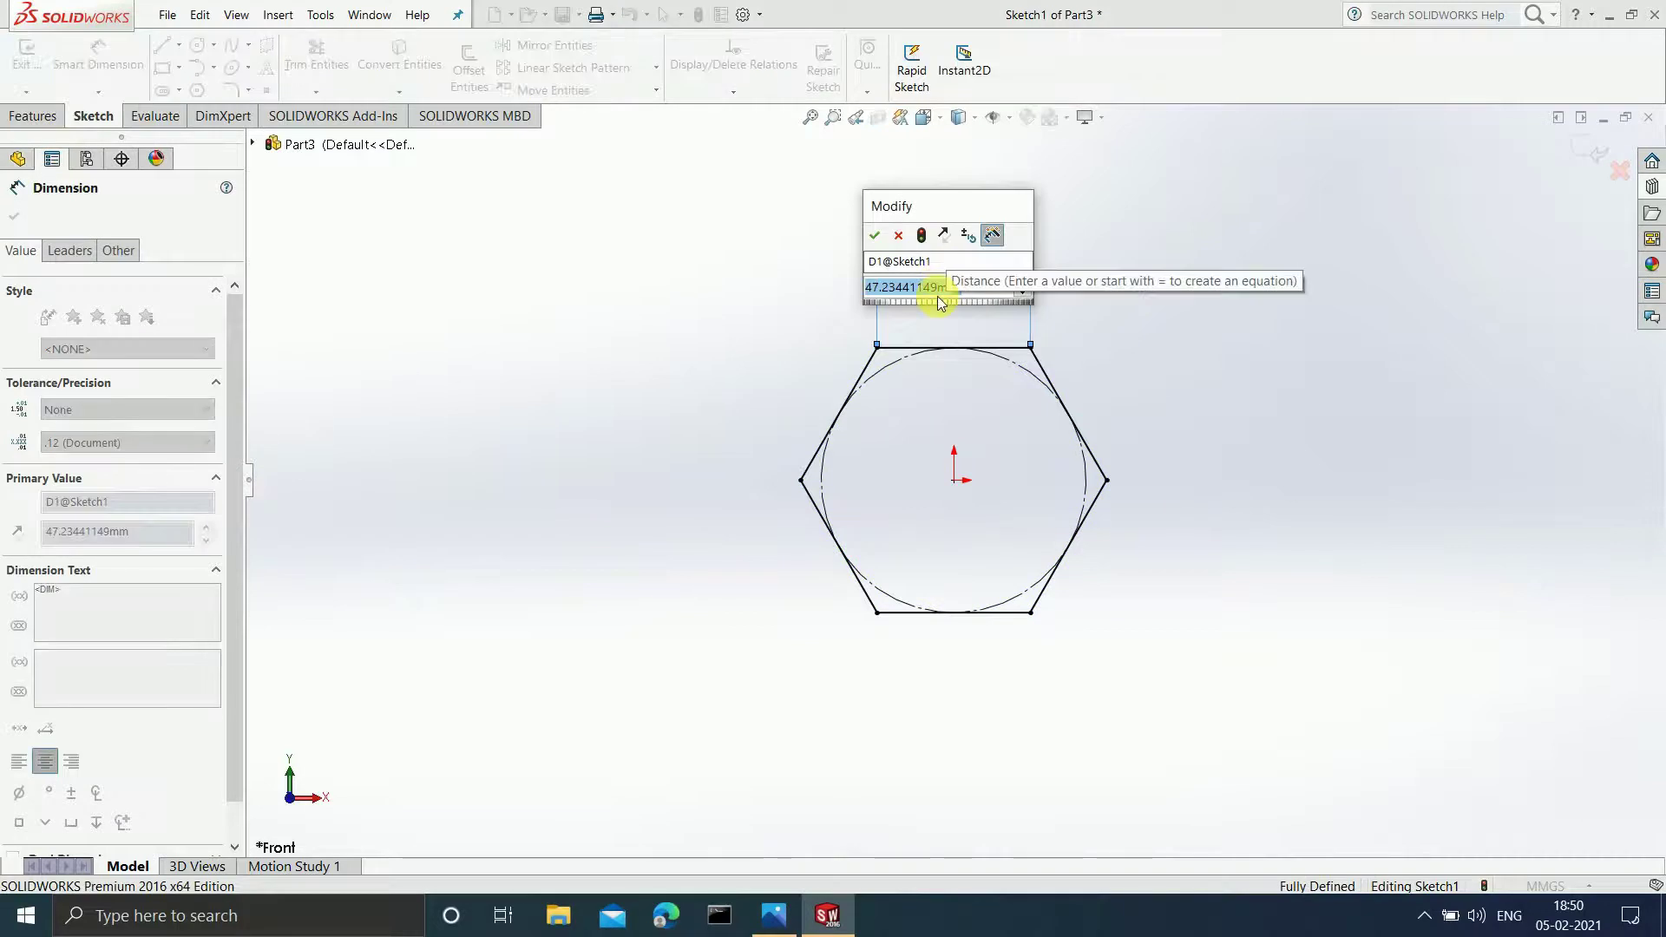
{"action": "type", "text": "50"}
{"action": "key", "text": "Return"}
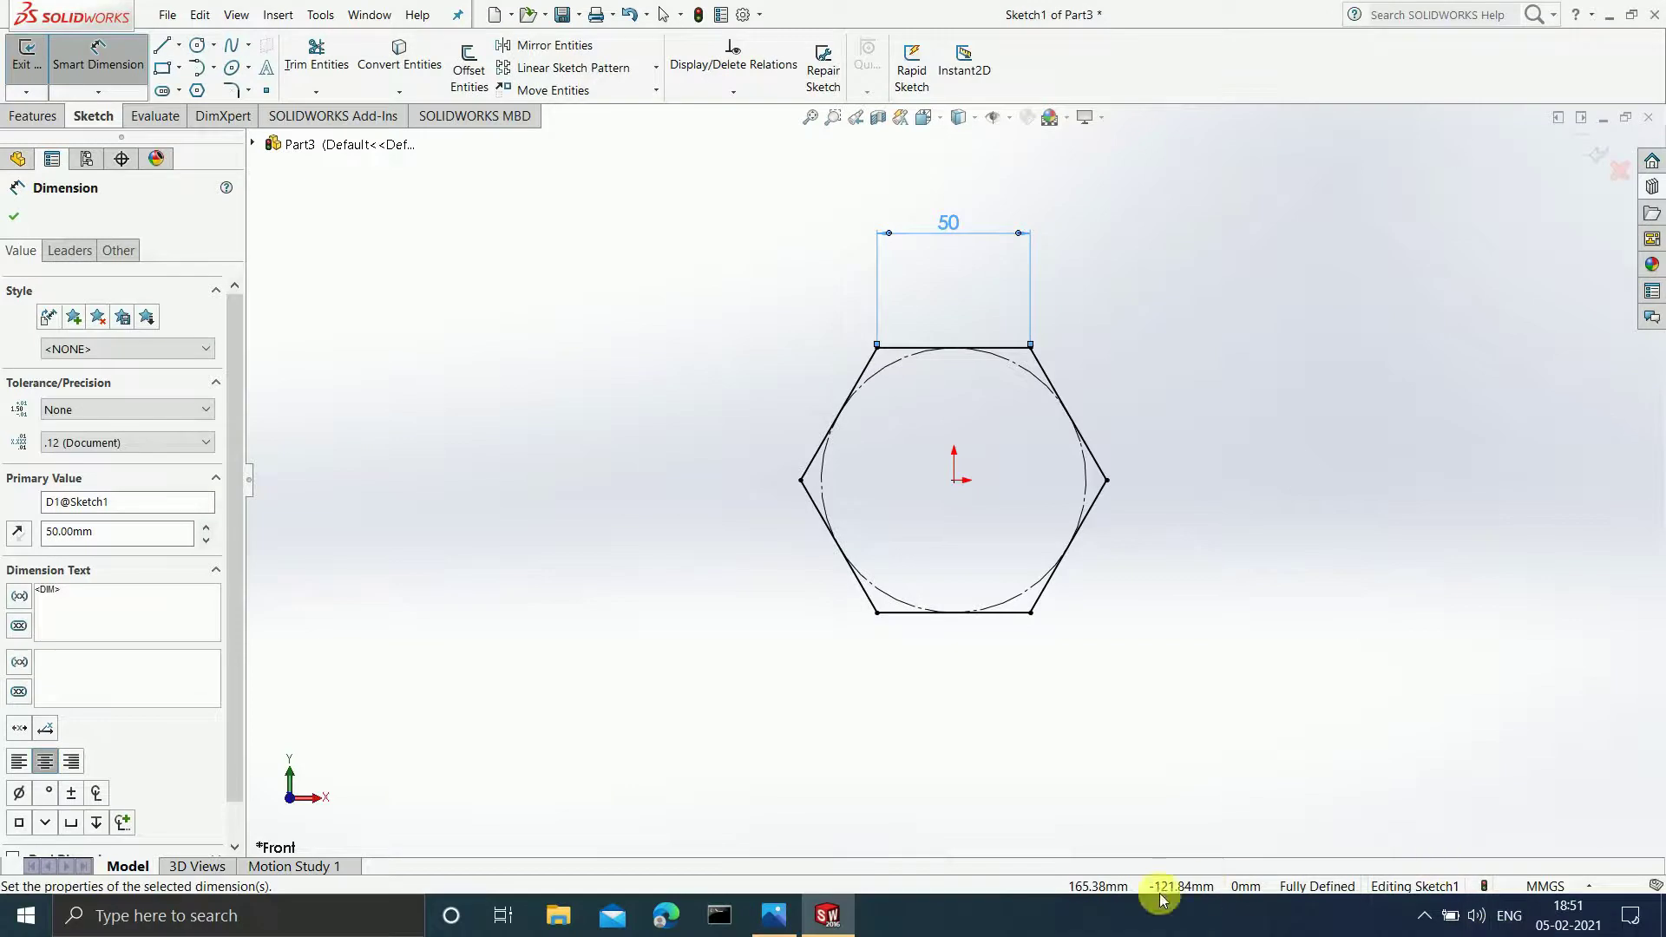
{"action": "left_click", "coordinate": [765, 922]}
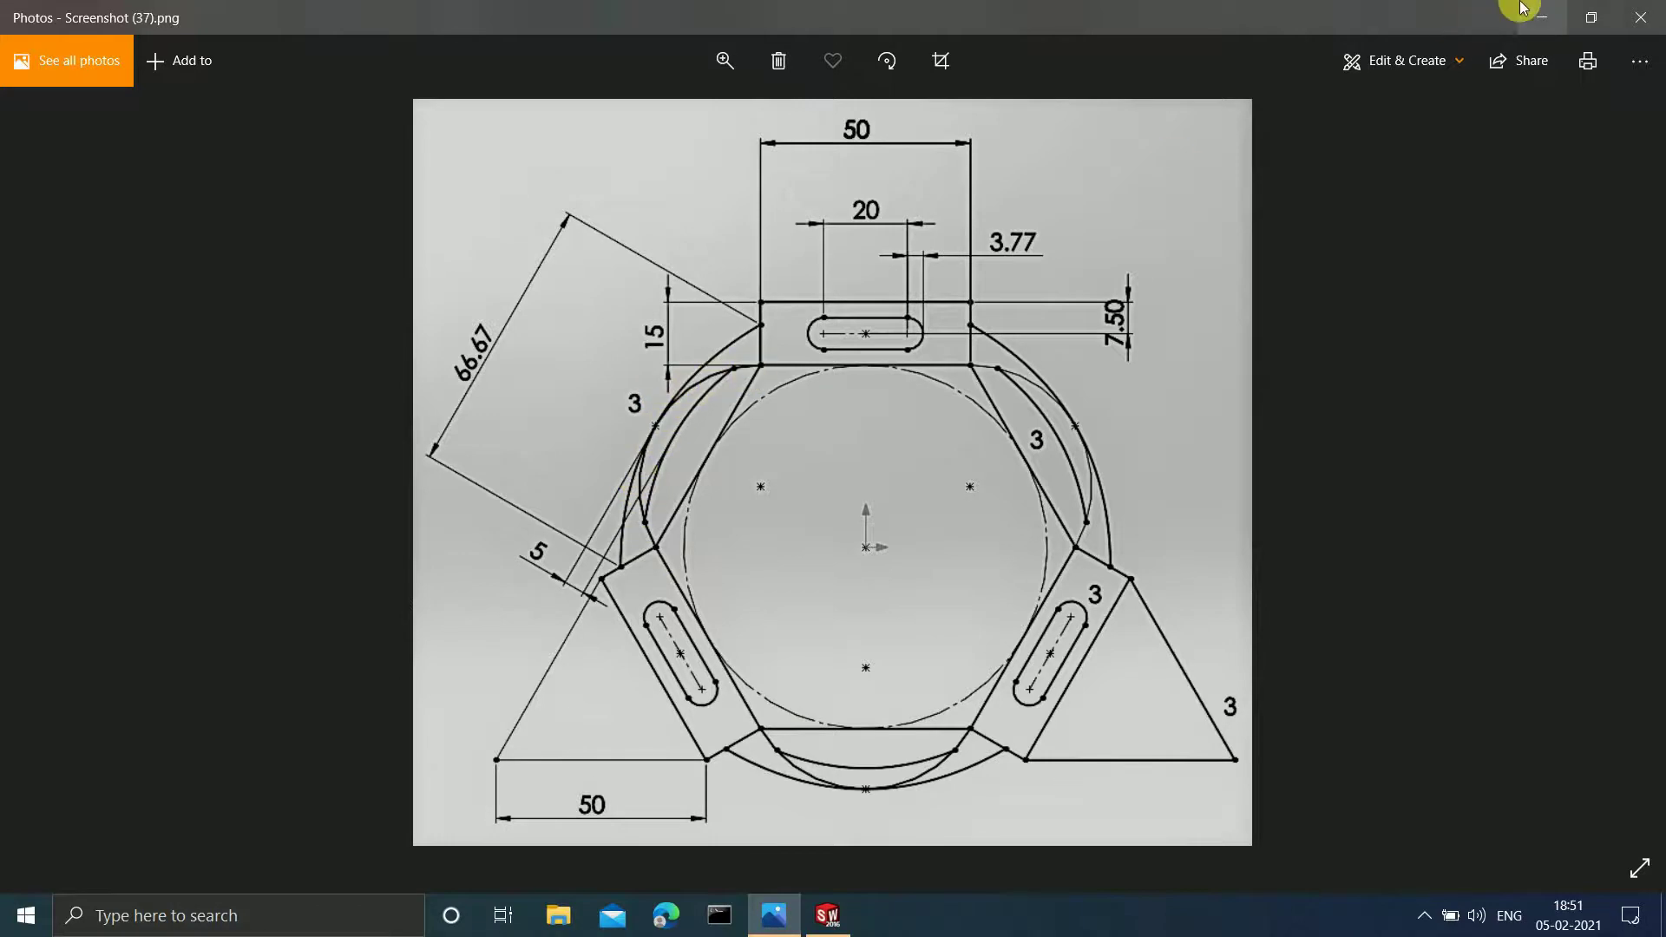
{"action": "left_click", "coordinate": [1541, 18]}
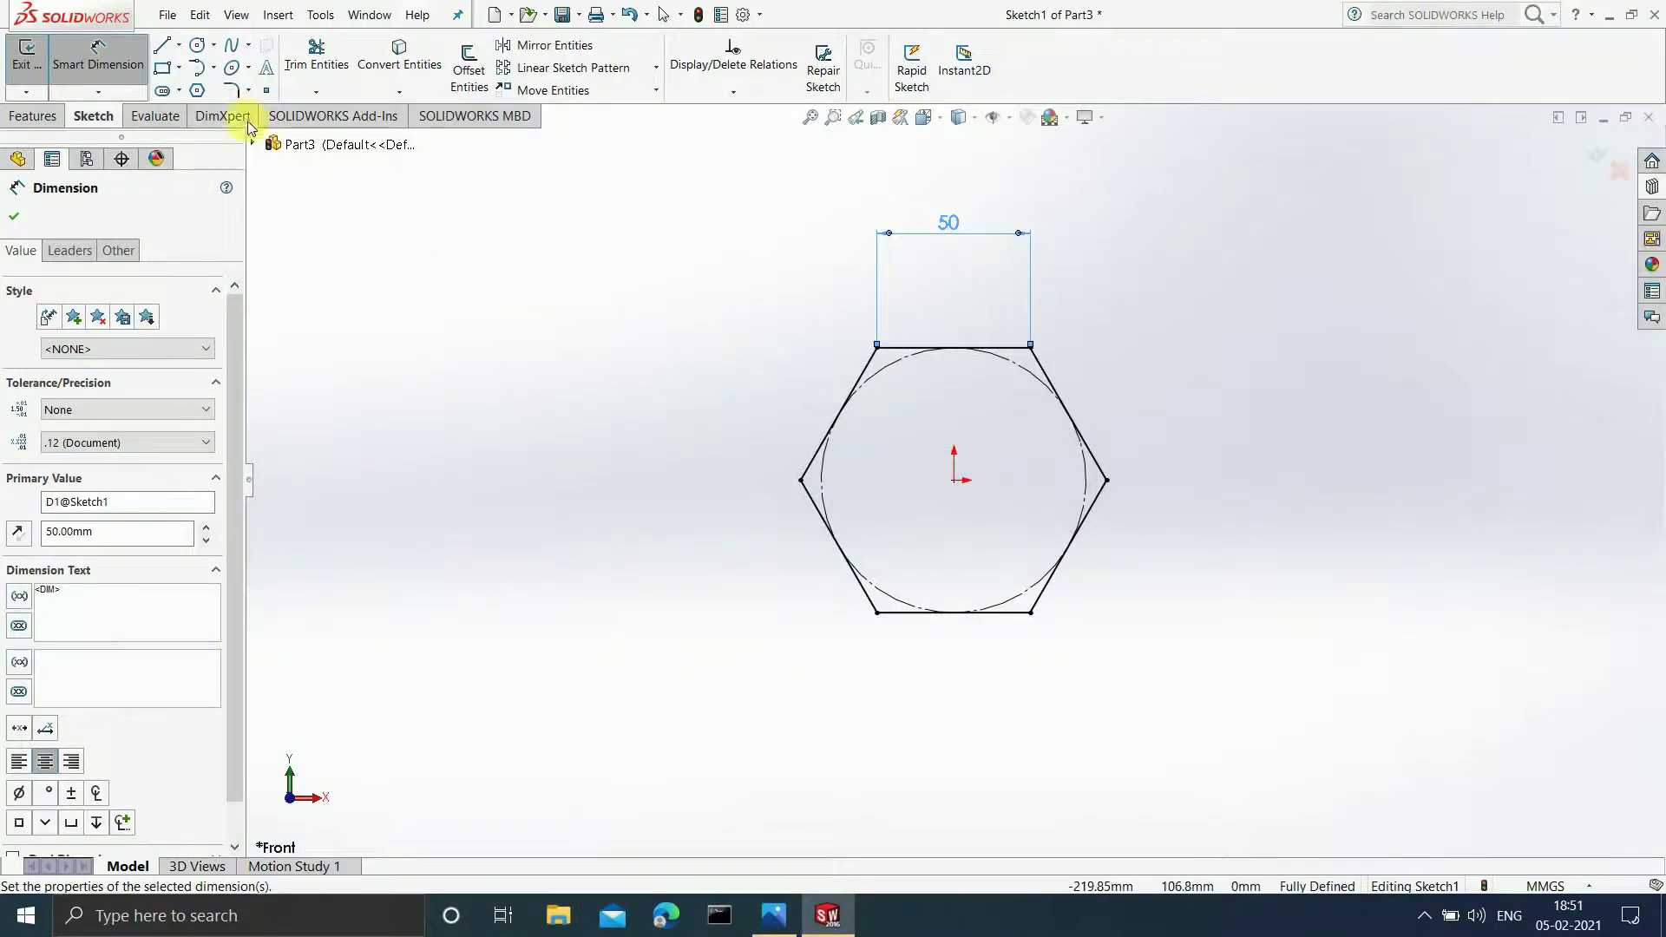
Step: Draw a tangent arc from the hexagon's left corner to its top-left corner
{"action": "left_click", "coordinate": [213, 69]}
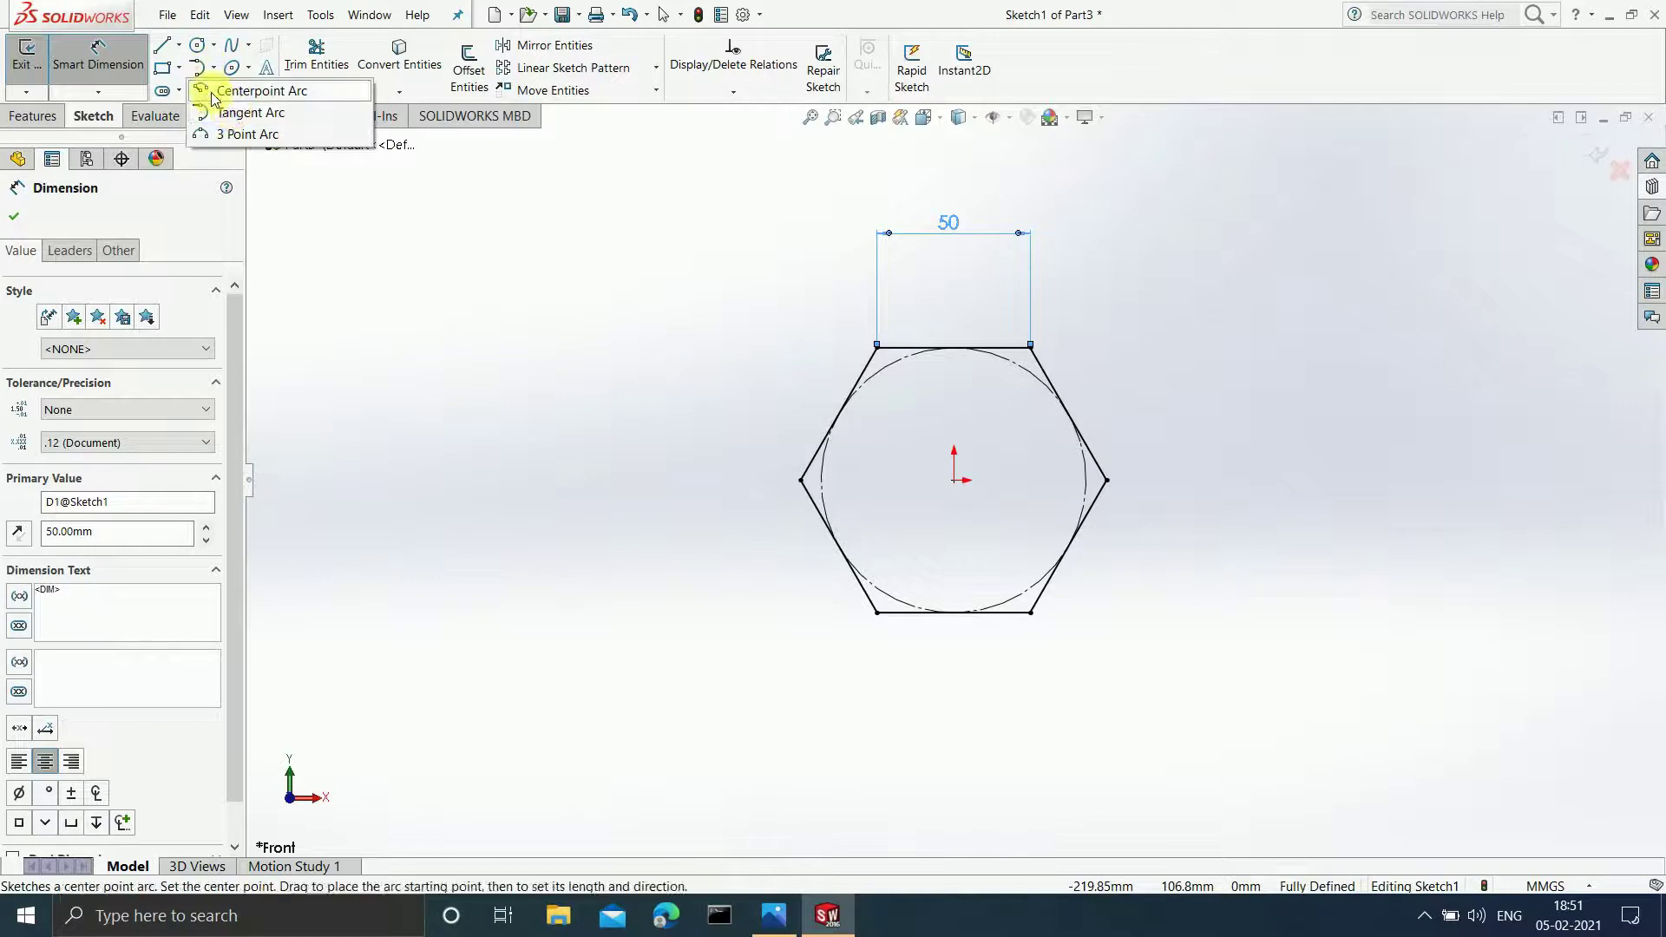
{"action": "left_click", "coordinate": [236, 109]}
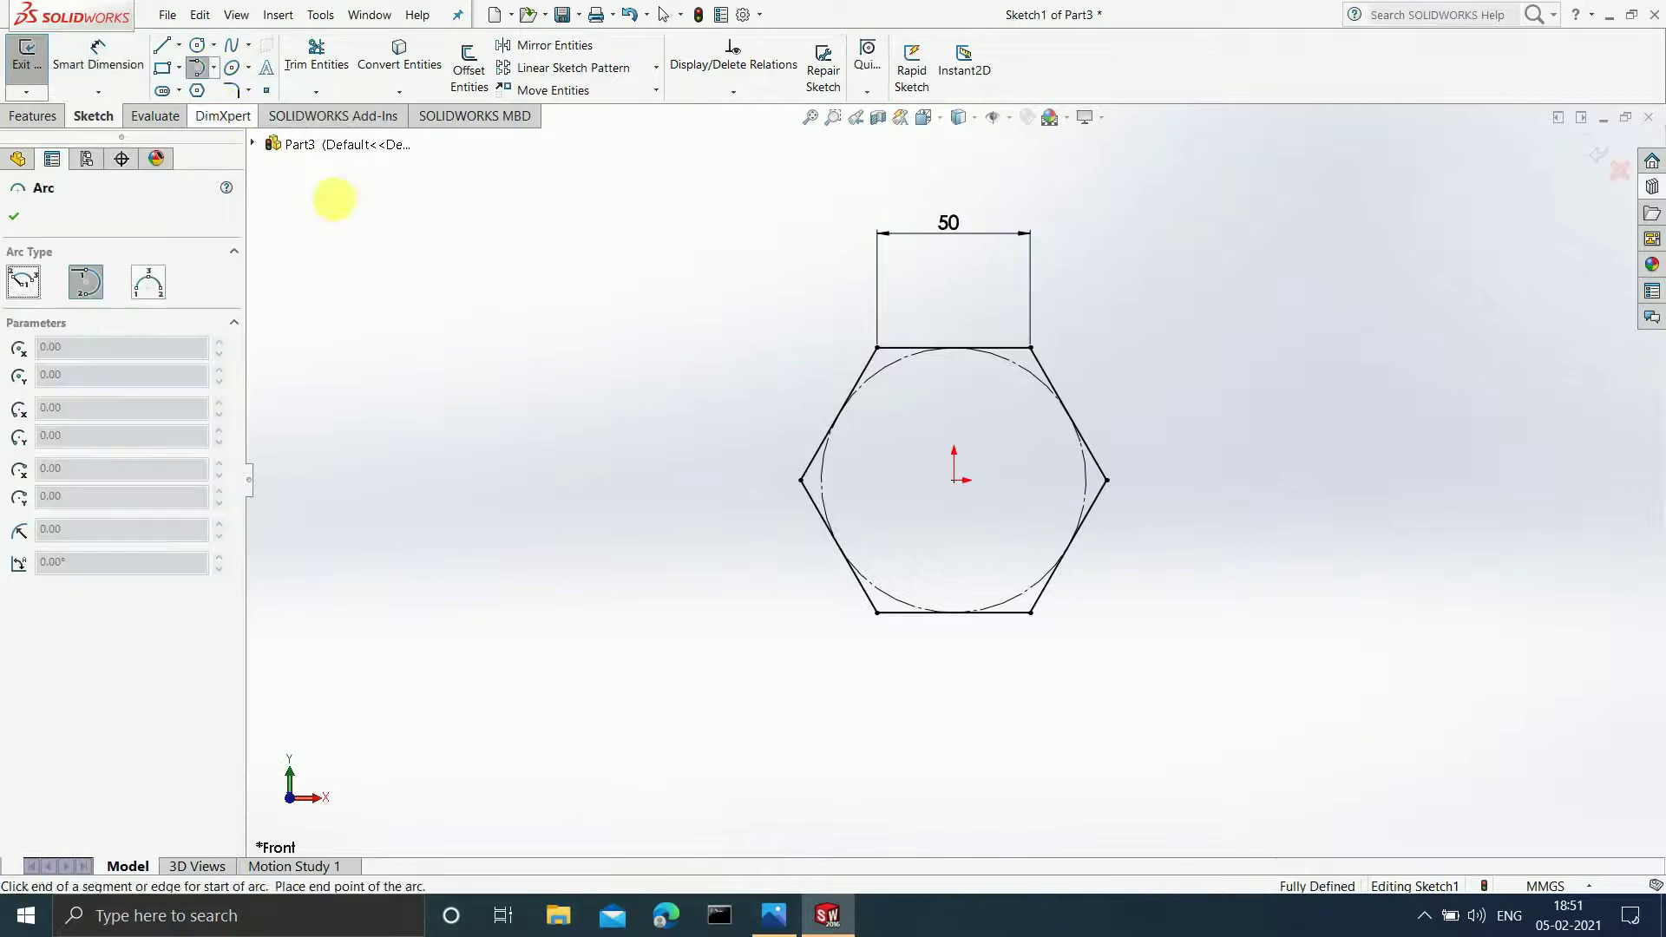
{"action": "left_click", "coordinate": [800, 480]}
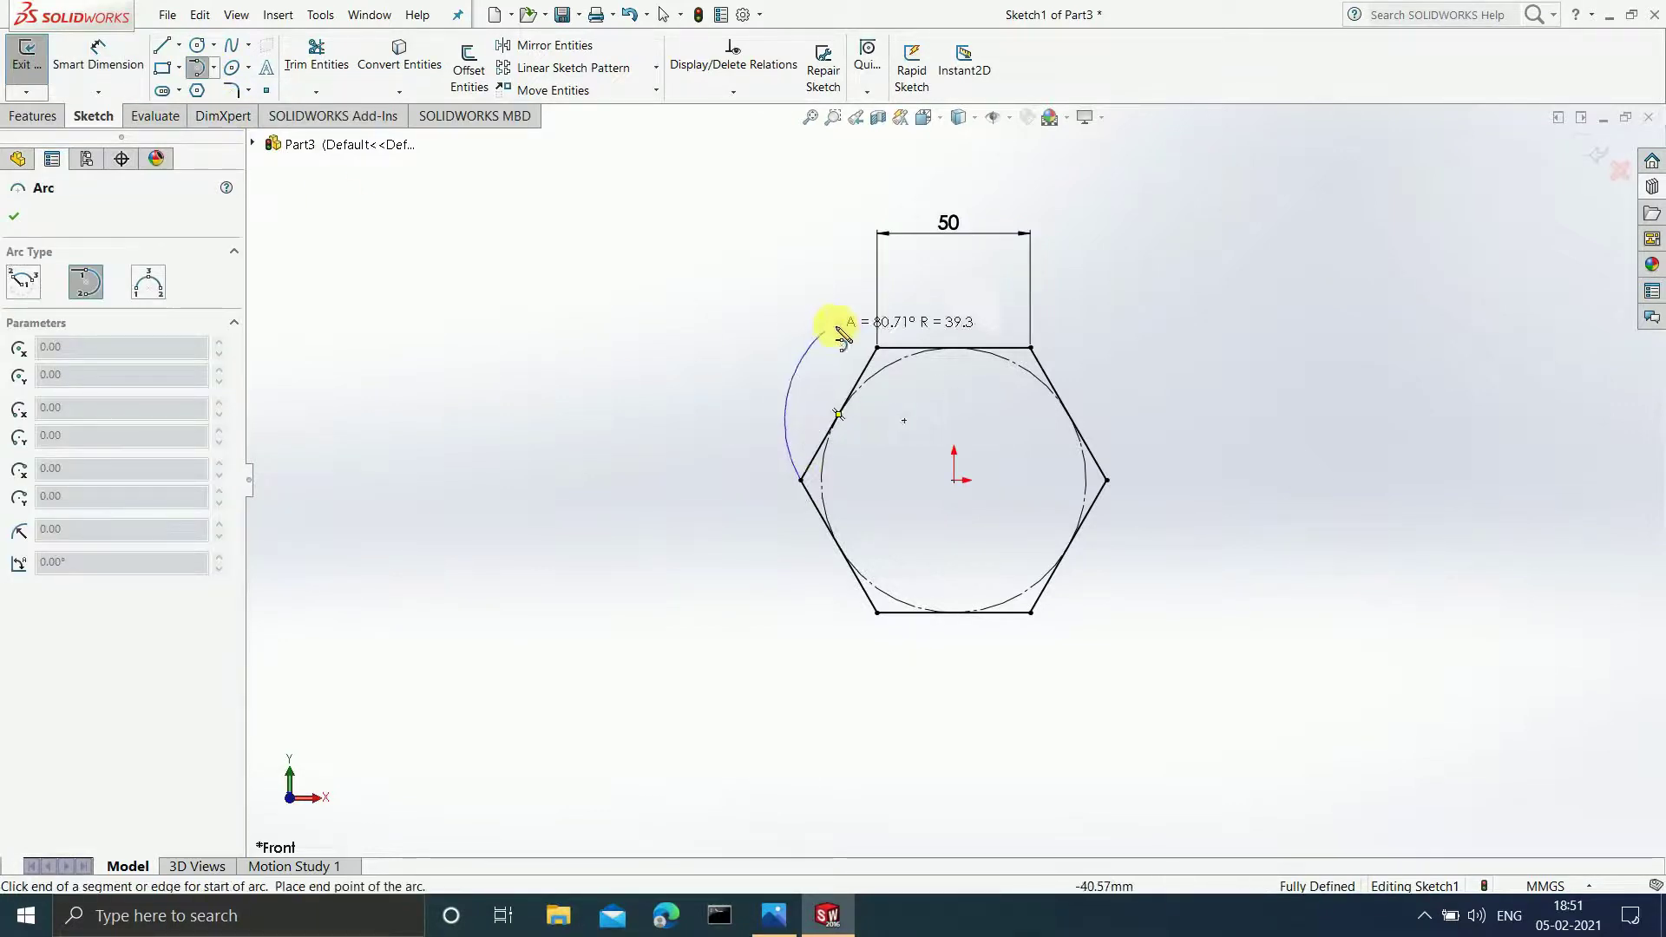
{"action": "left_click", "coordinate": [878, 347]}
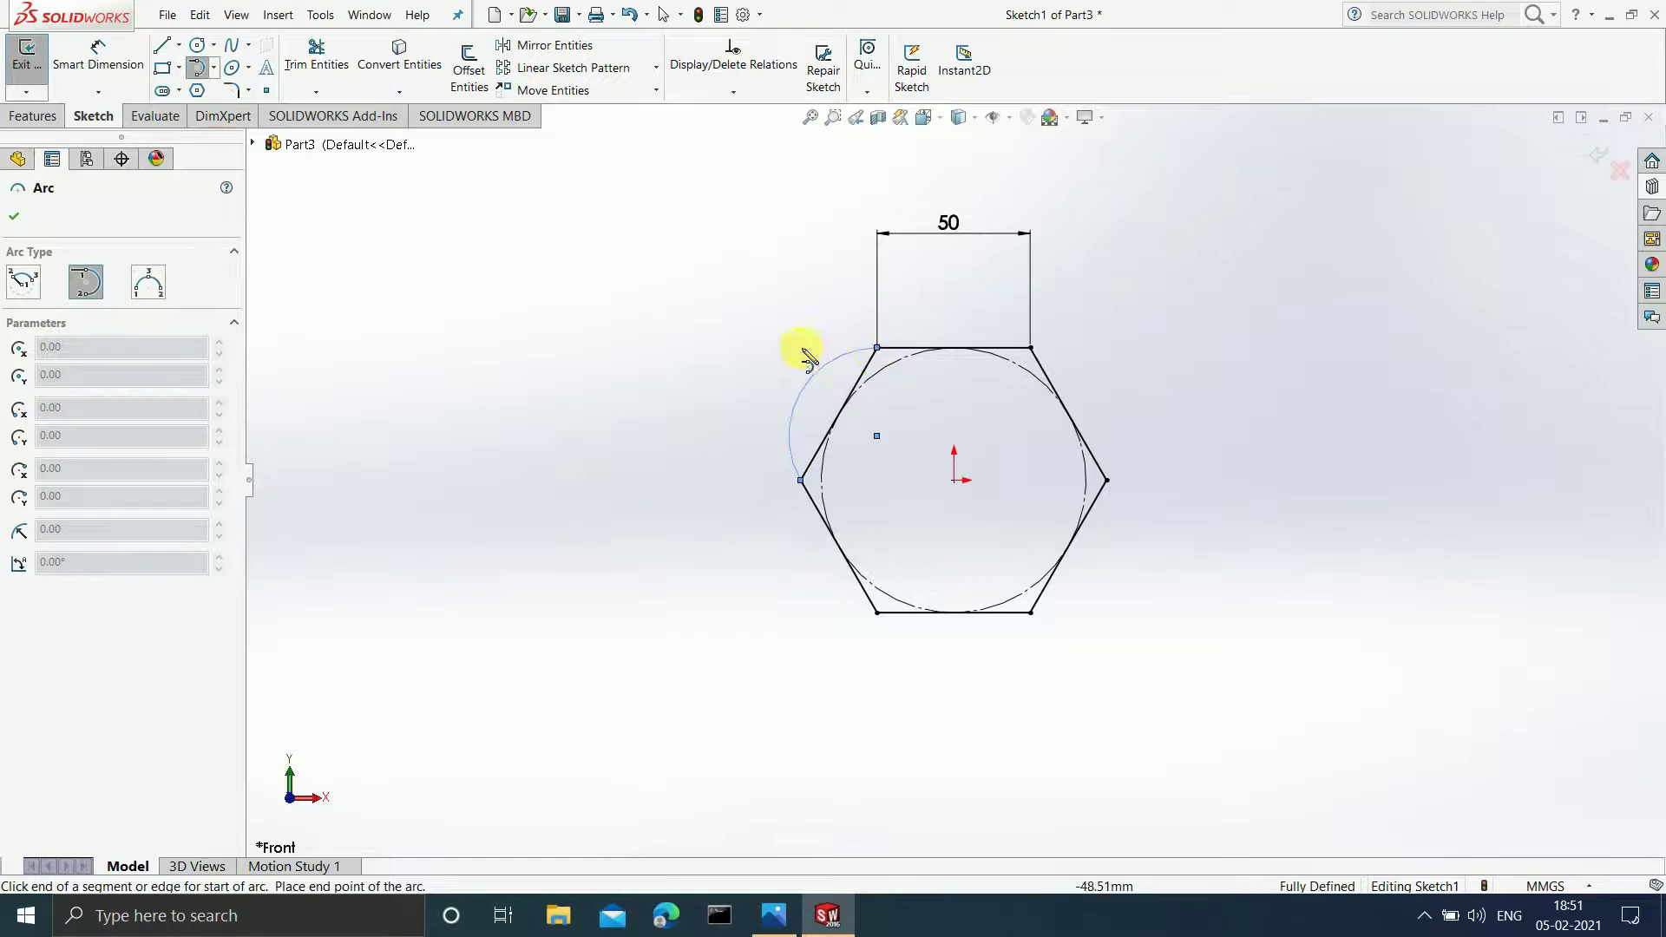
{"action": "left_click", "coordinate": [774, 915]}
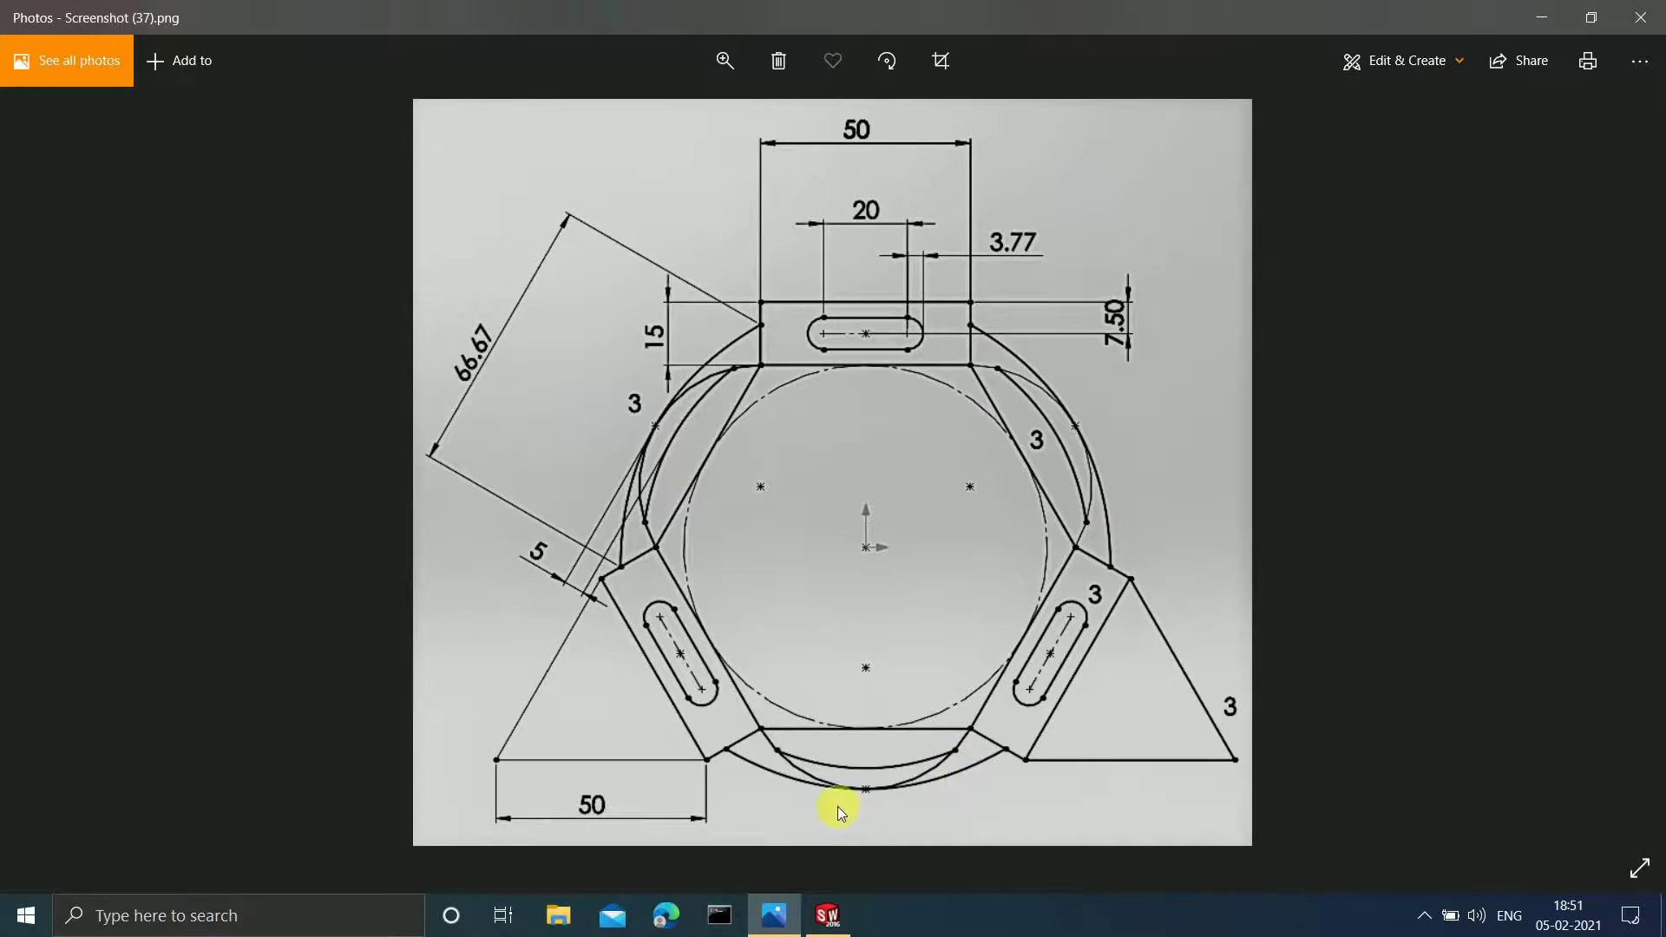
{"action": "left_click", "coordinate": [1542, 18]}
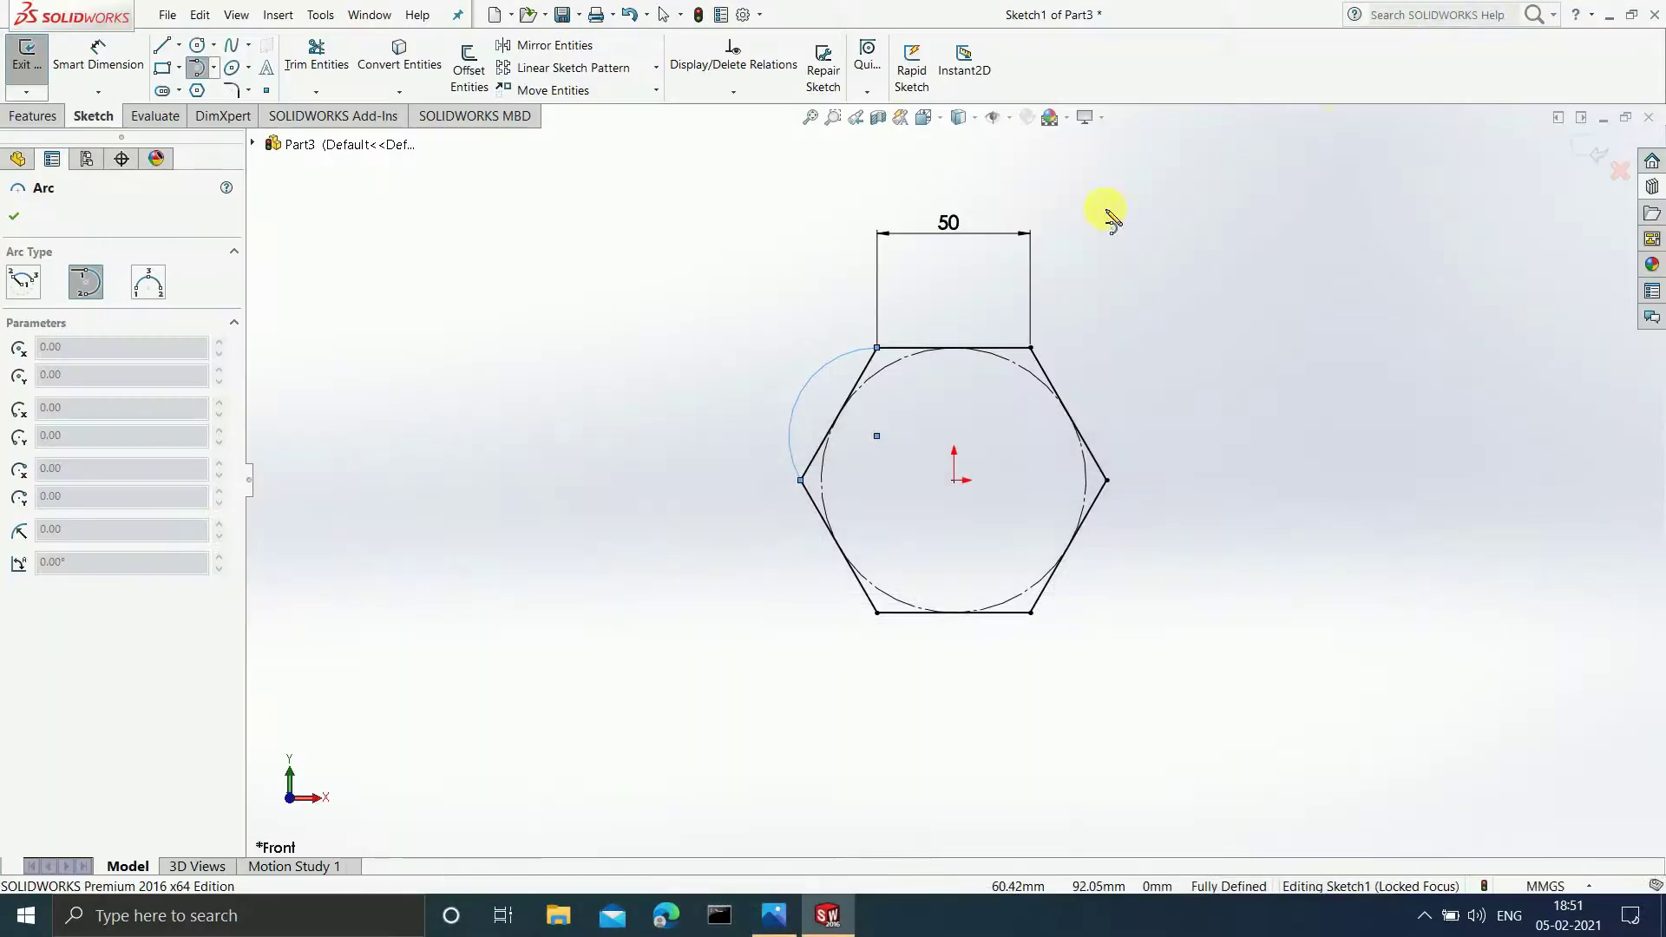
Step: Circular-pattern the arc into 3 instances around the origin
{"action": "left_click", "coordinate": [655, 70]}
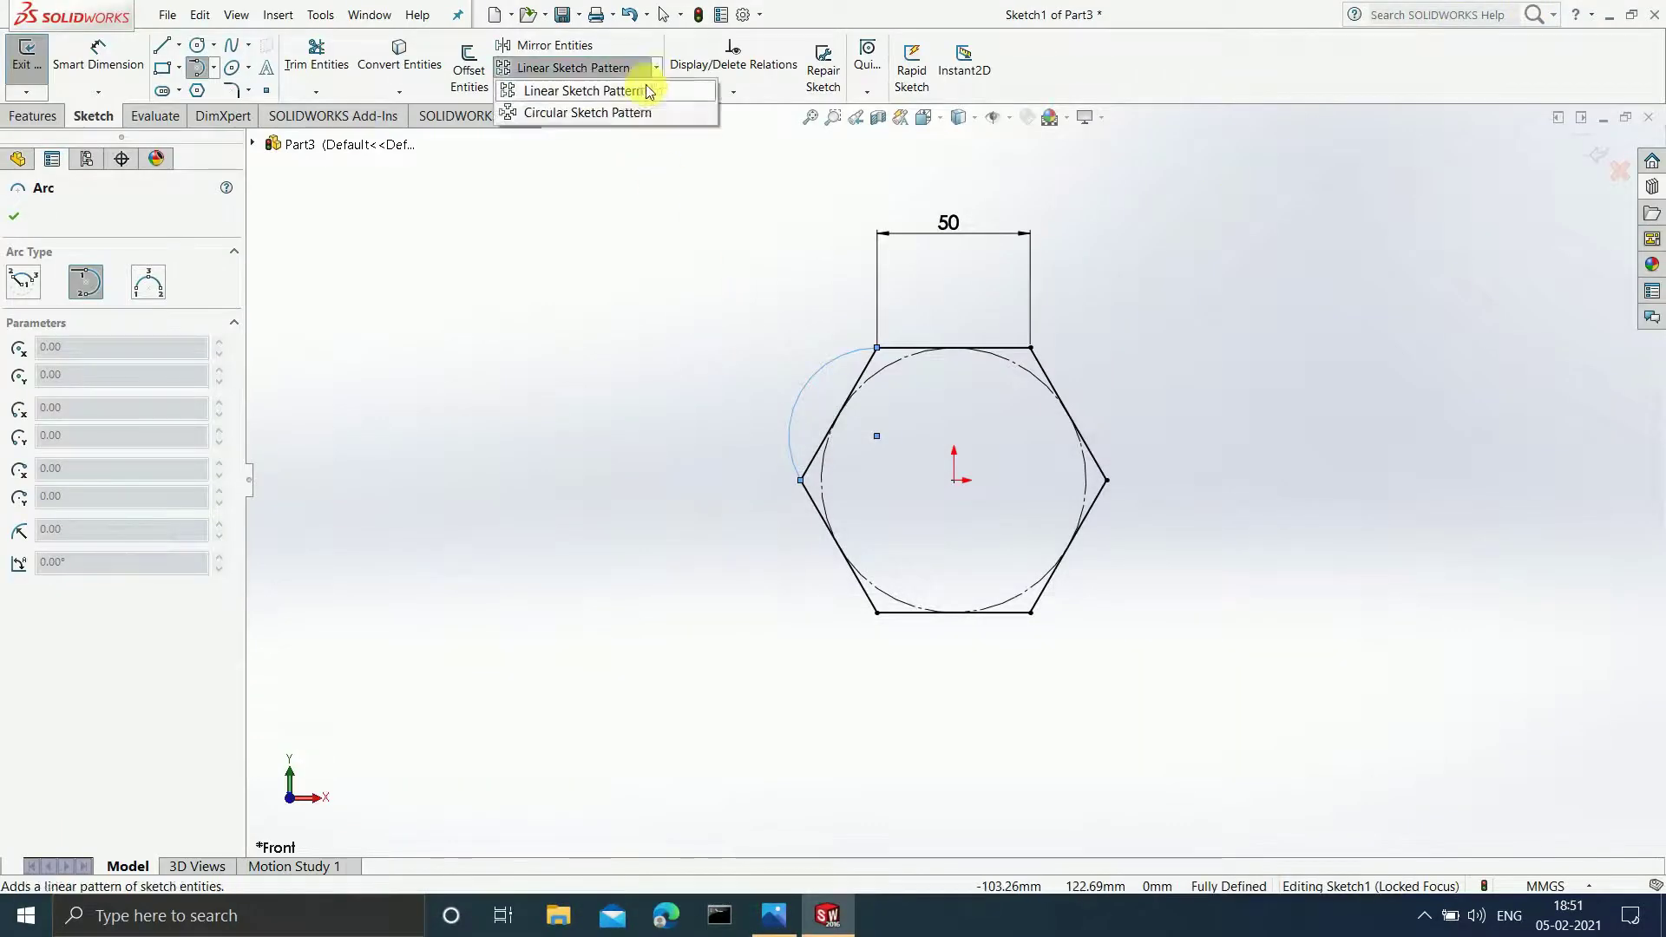
{"action": "left_click", "coordinate": [631, 112]}
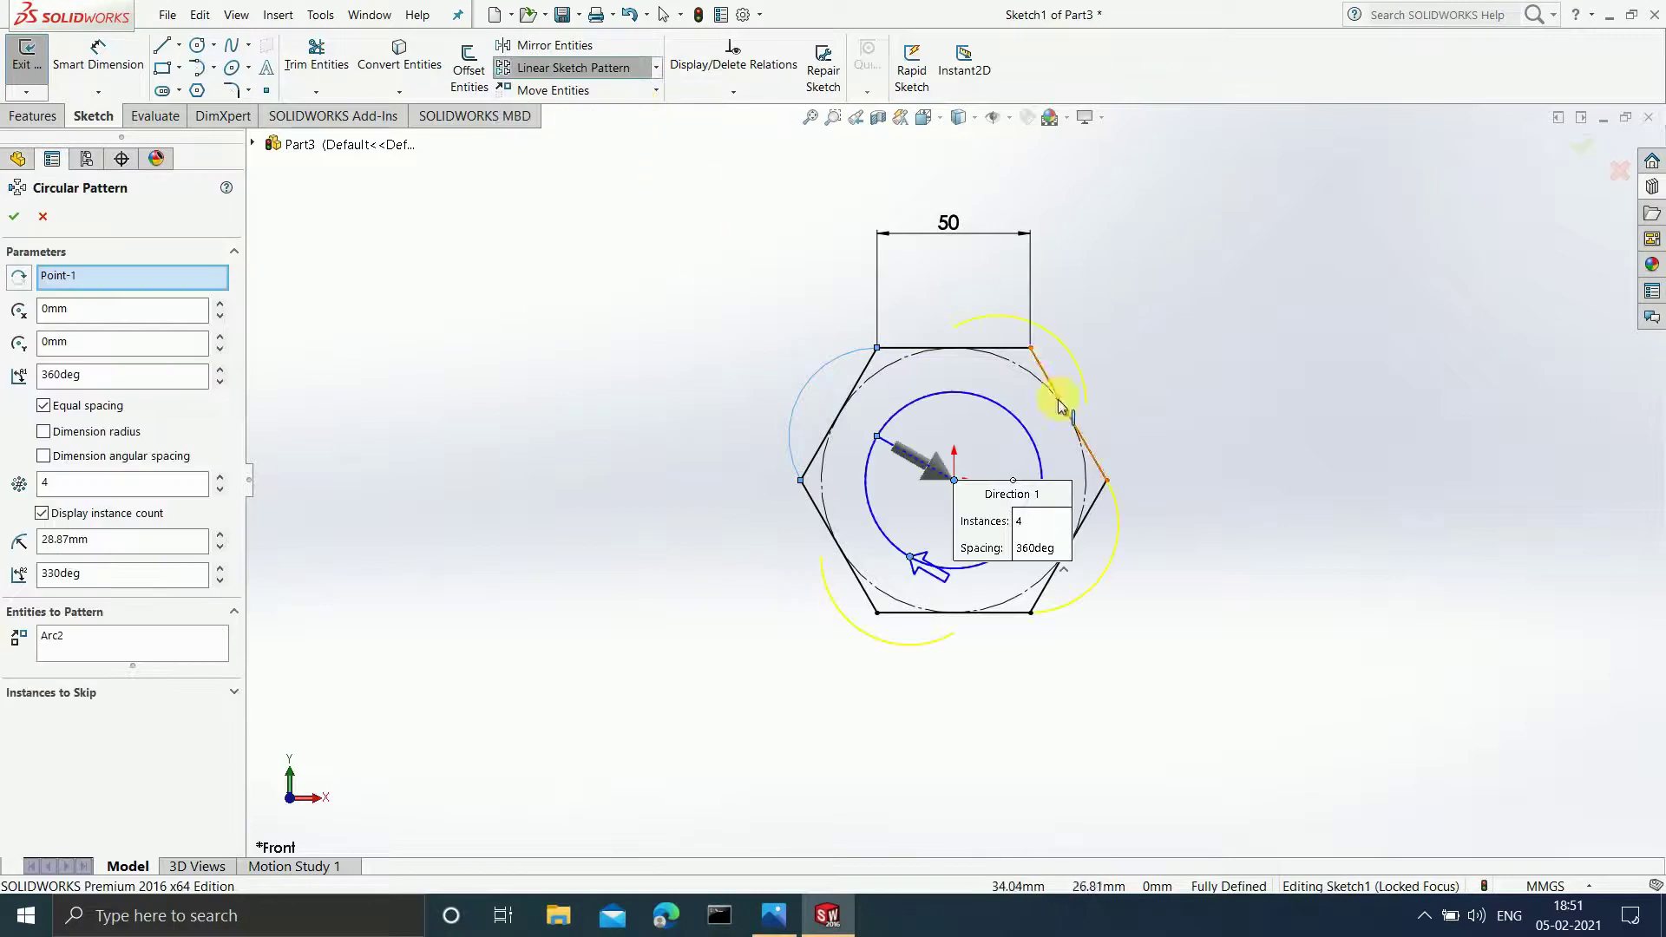
{"action": "left_click", "coordinate": [1032, 521]}
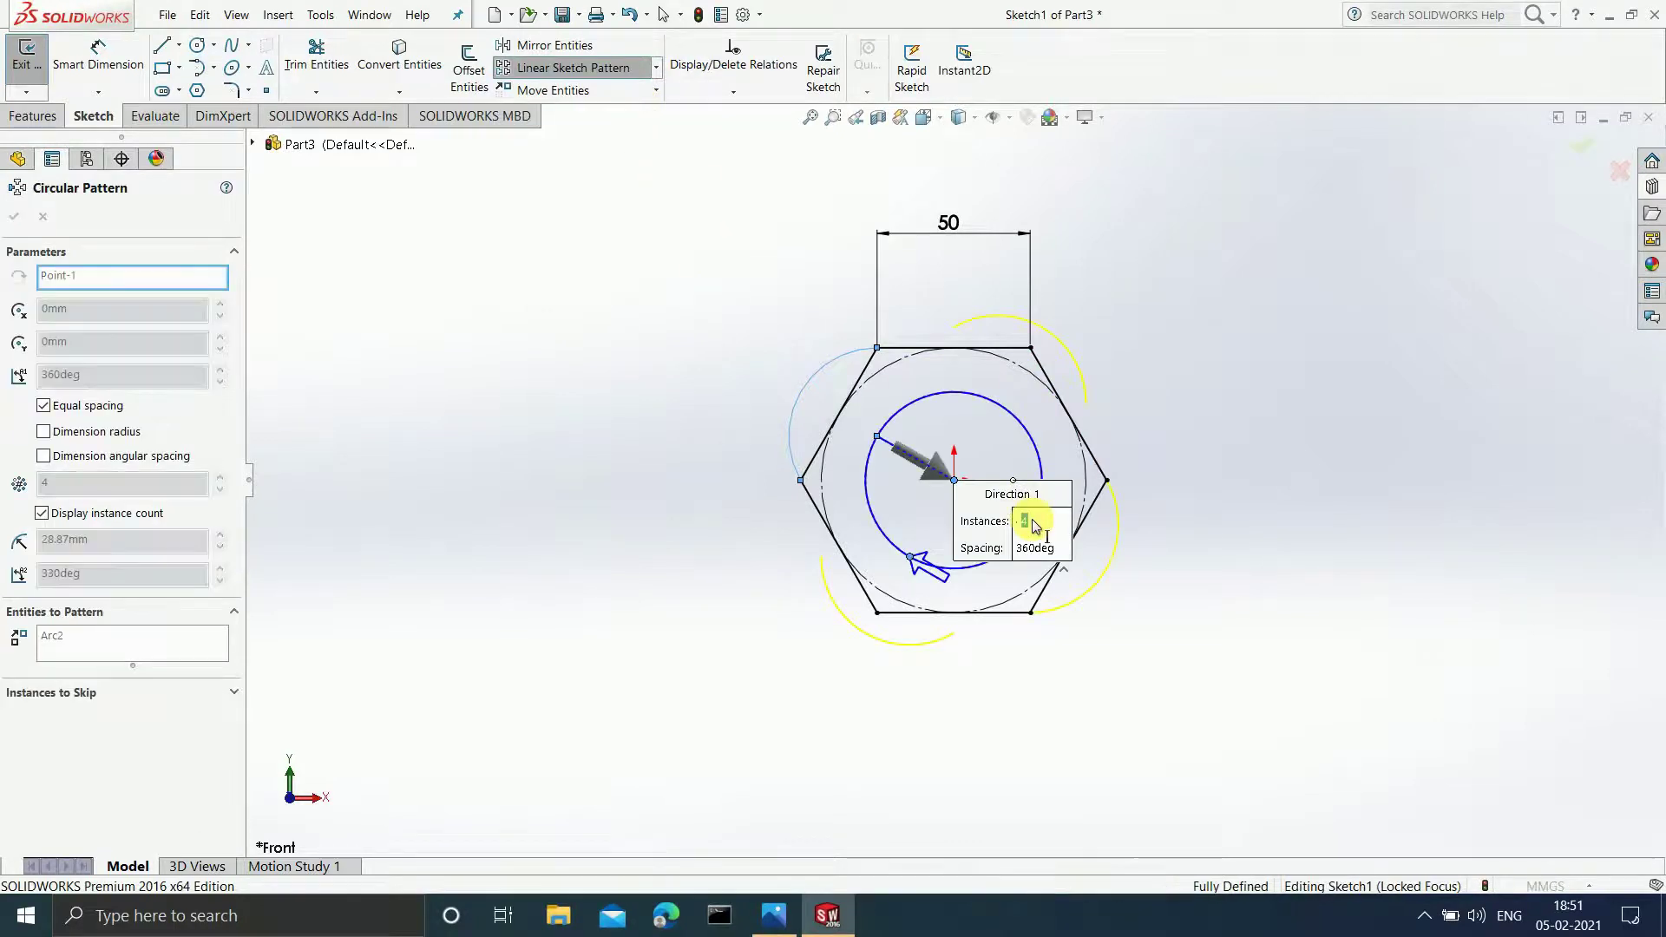
{"action": "type", "text": "3"}
{"action": "key", "text": "Return"}
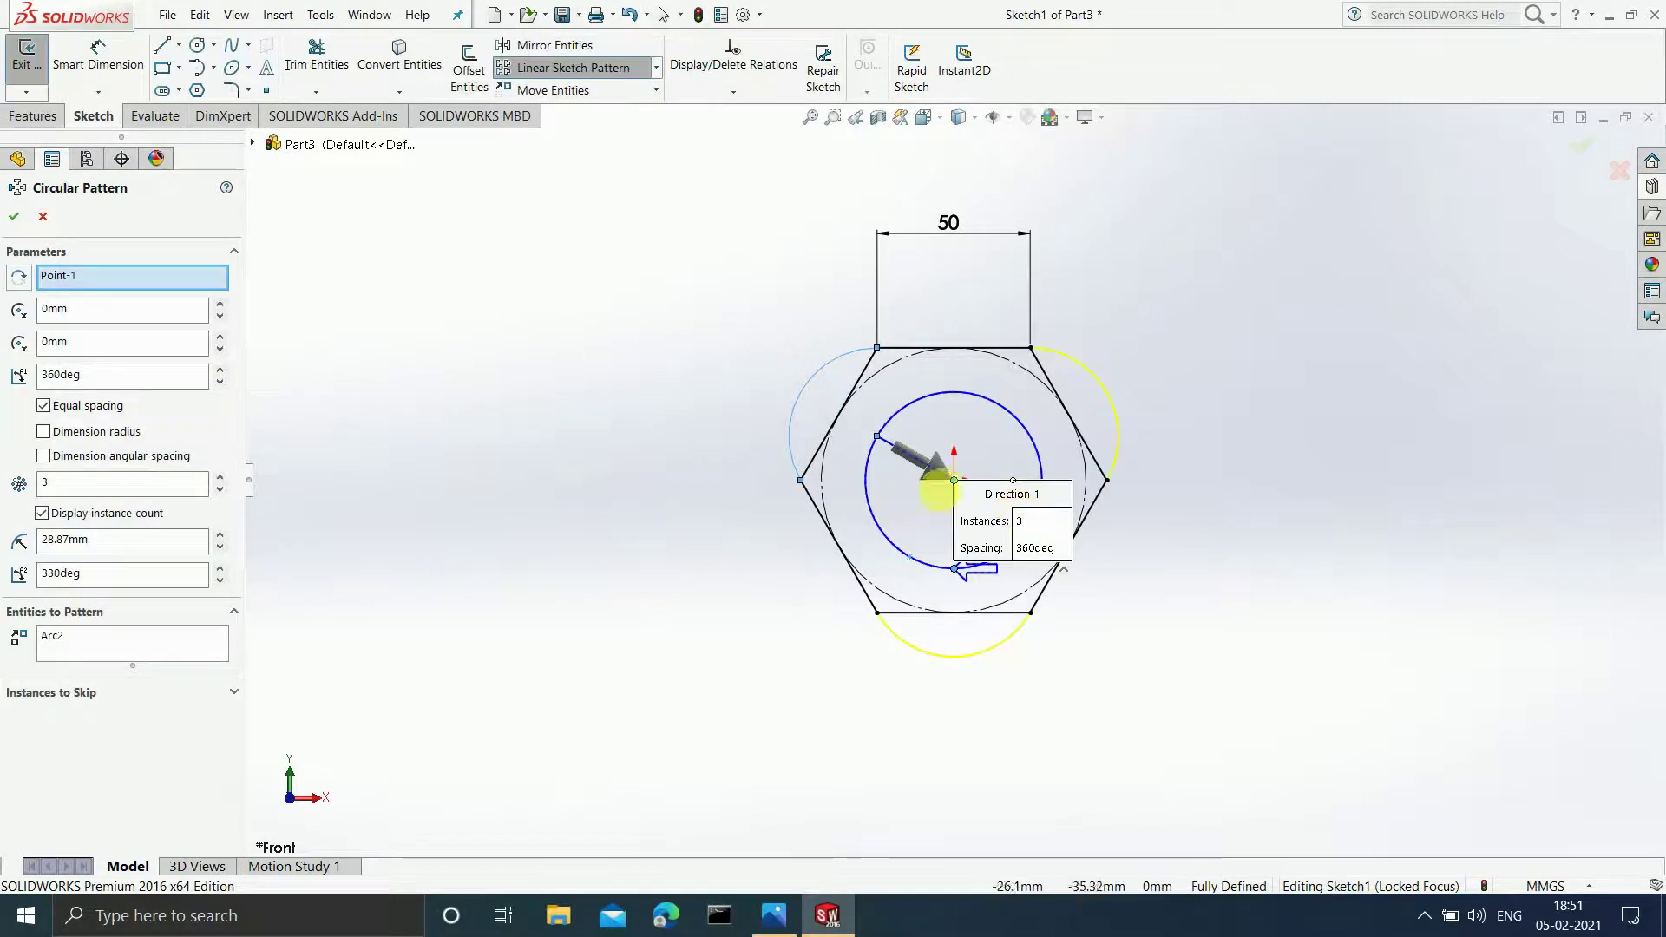
{"action": "left_click", "coordinate": [15, 217]}
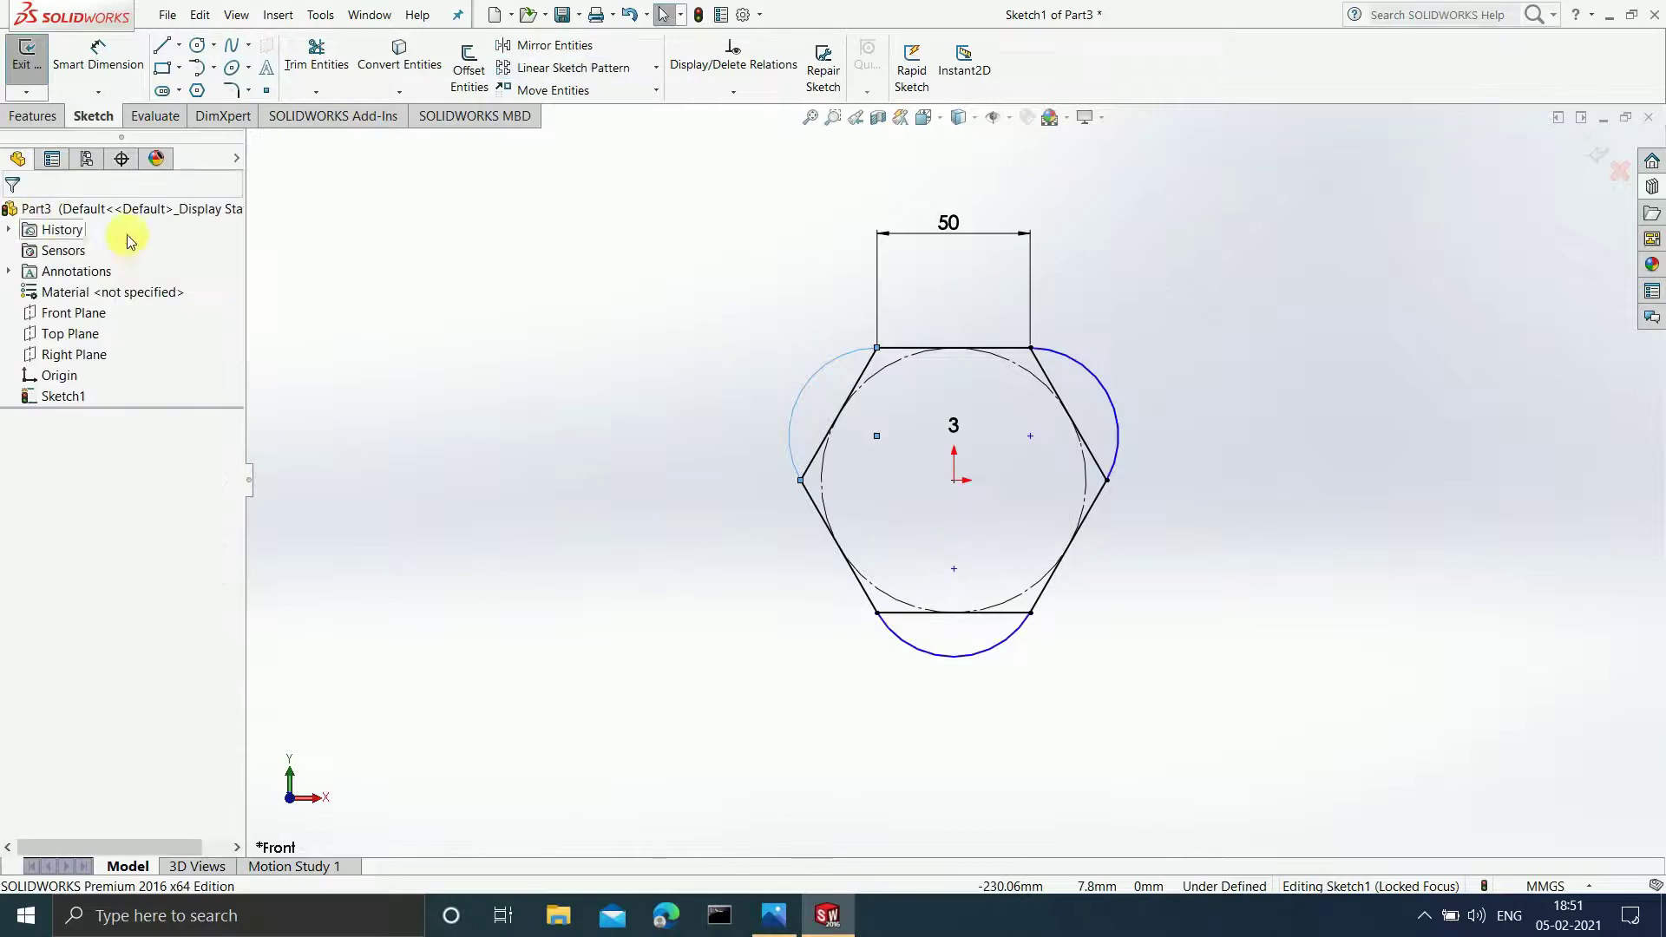
Step: Add a driven R28.87 radius dimension to the upper-left arc and compare with the reference
{"action": "left_click", "coordinate": [98, 52]}
{"action": "left_click", "coordinate": [805, 369]}
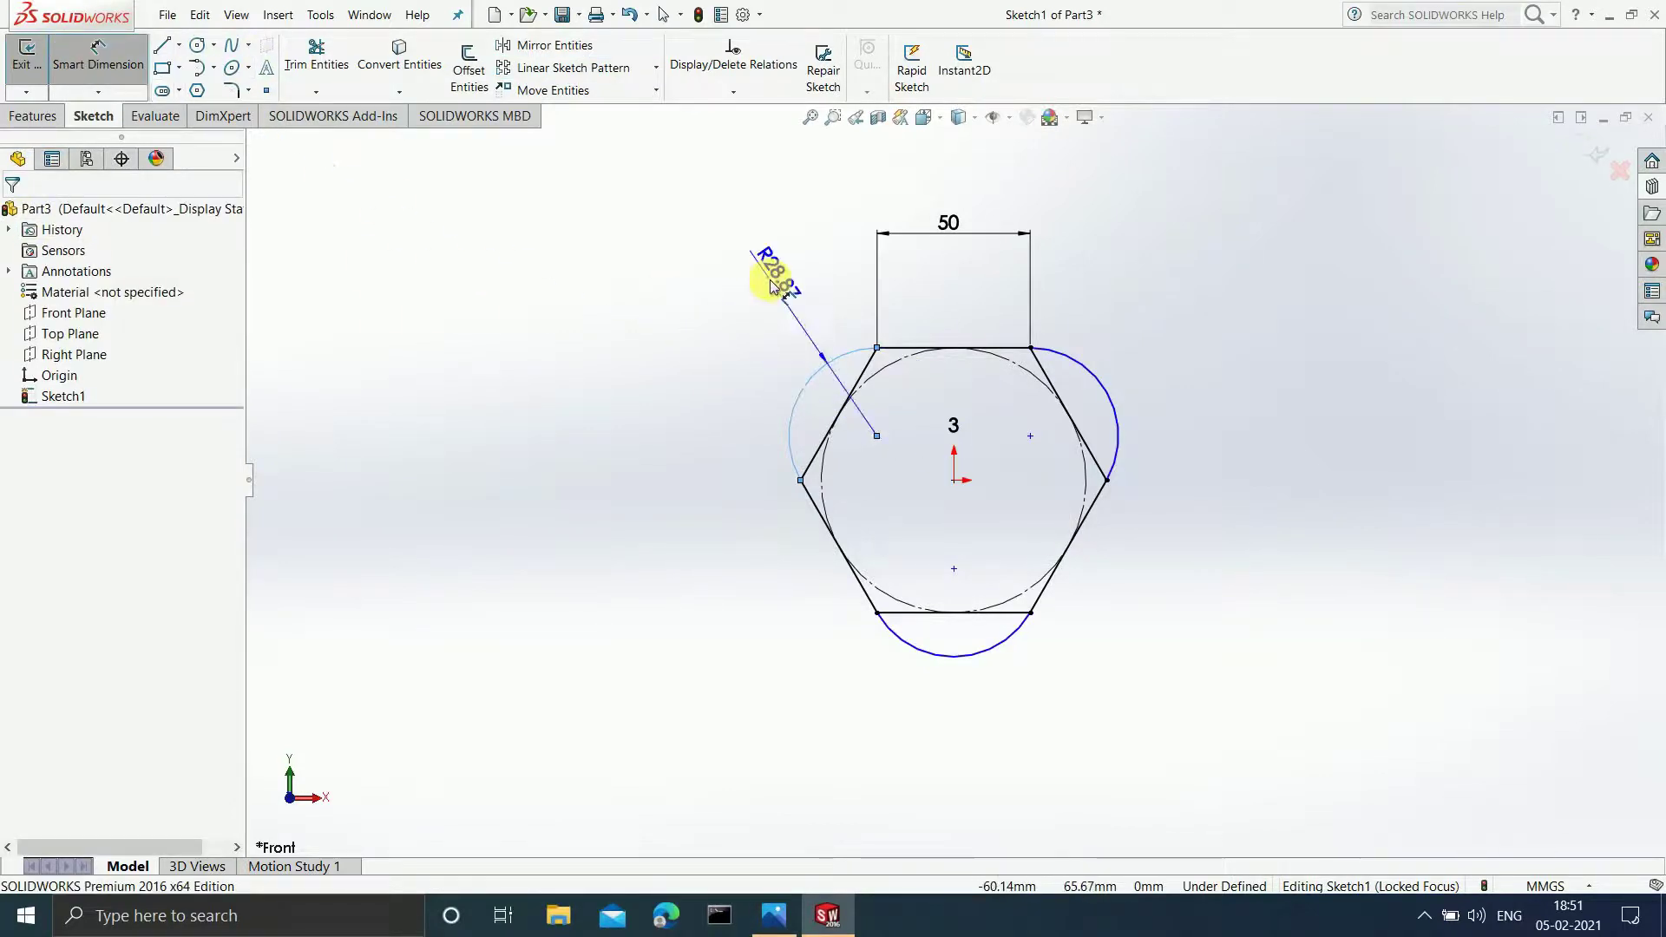
{"action": "left_click", "coordinate": [772, 287]}
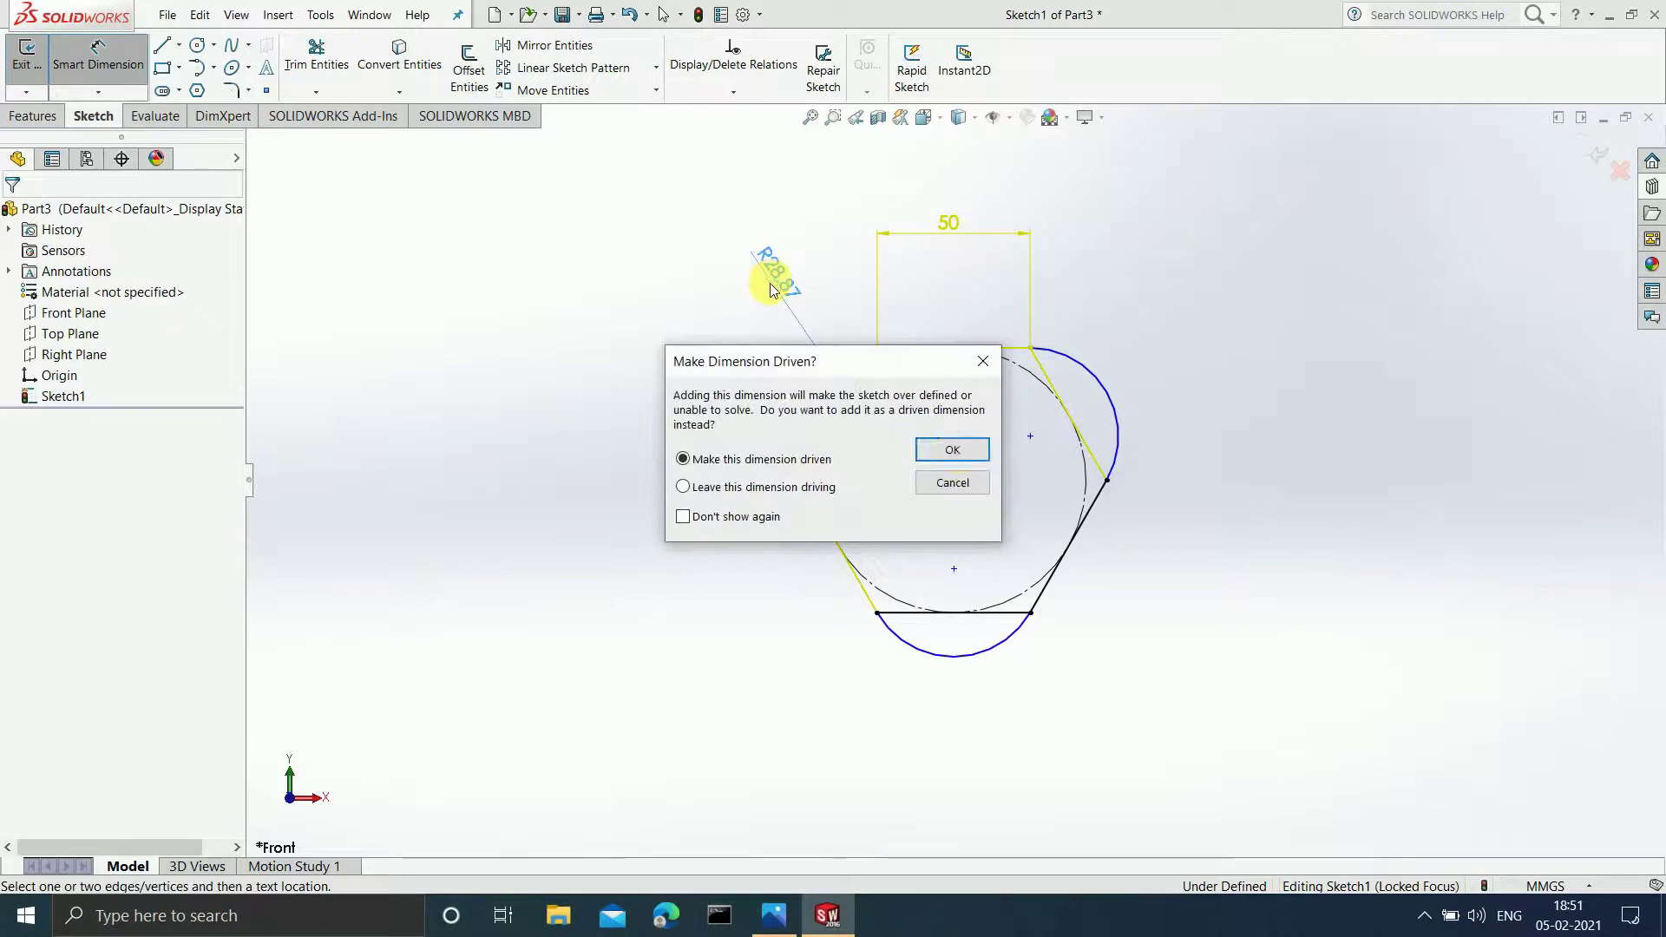
{"action": "left_click", "coordinate": [953, 450]}
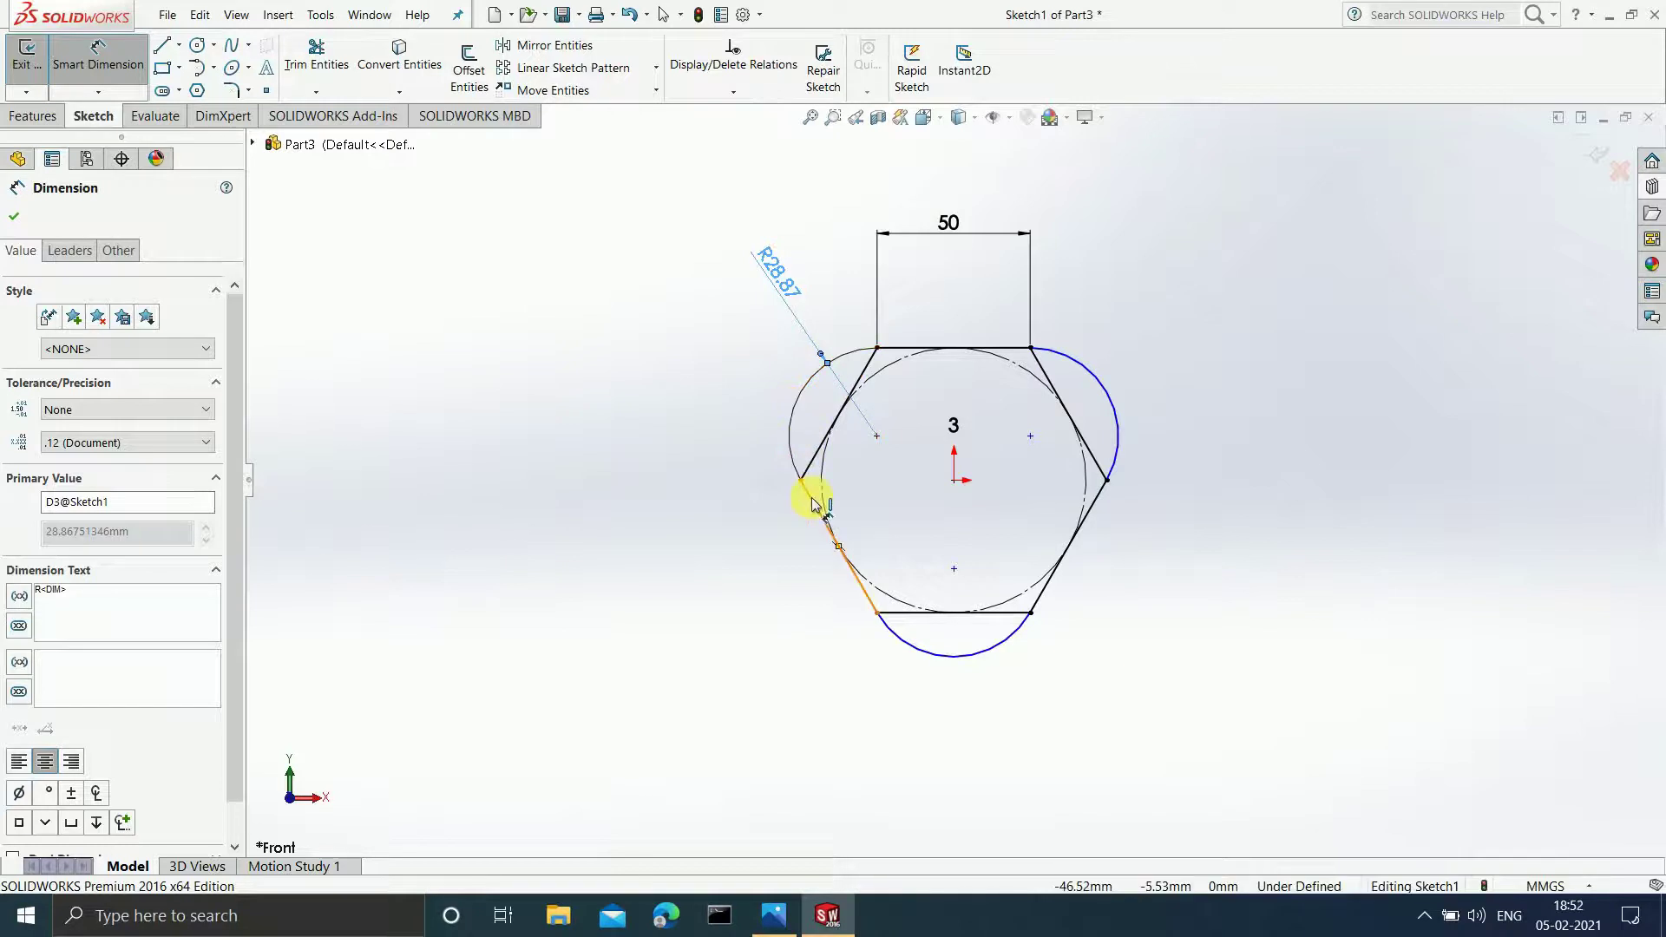
{"action": "left_click", "coordinate": [775, 915]}
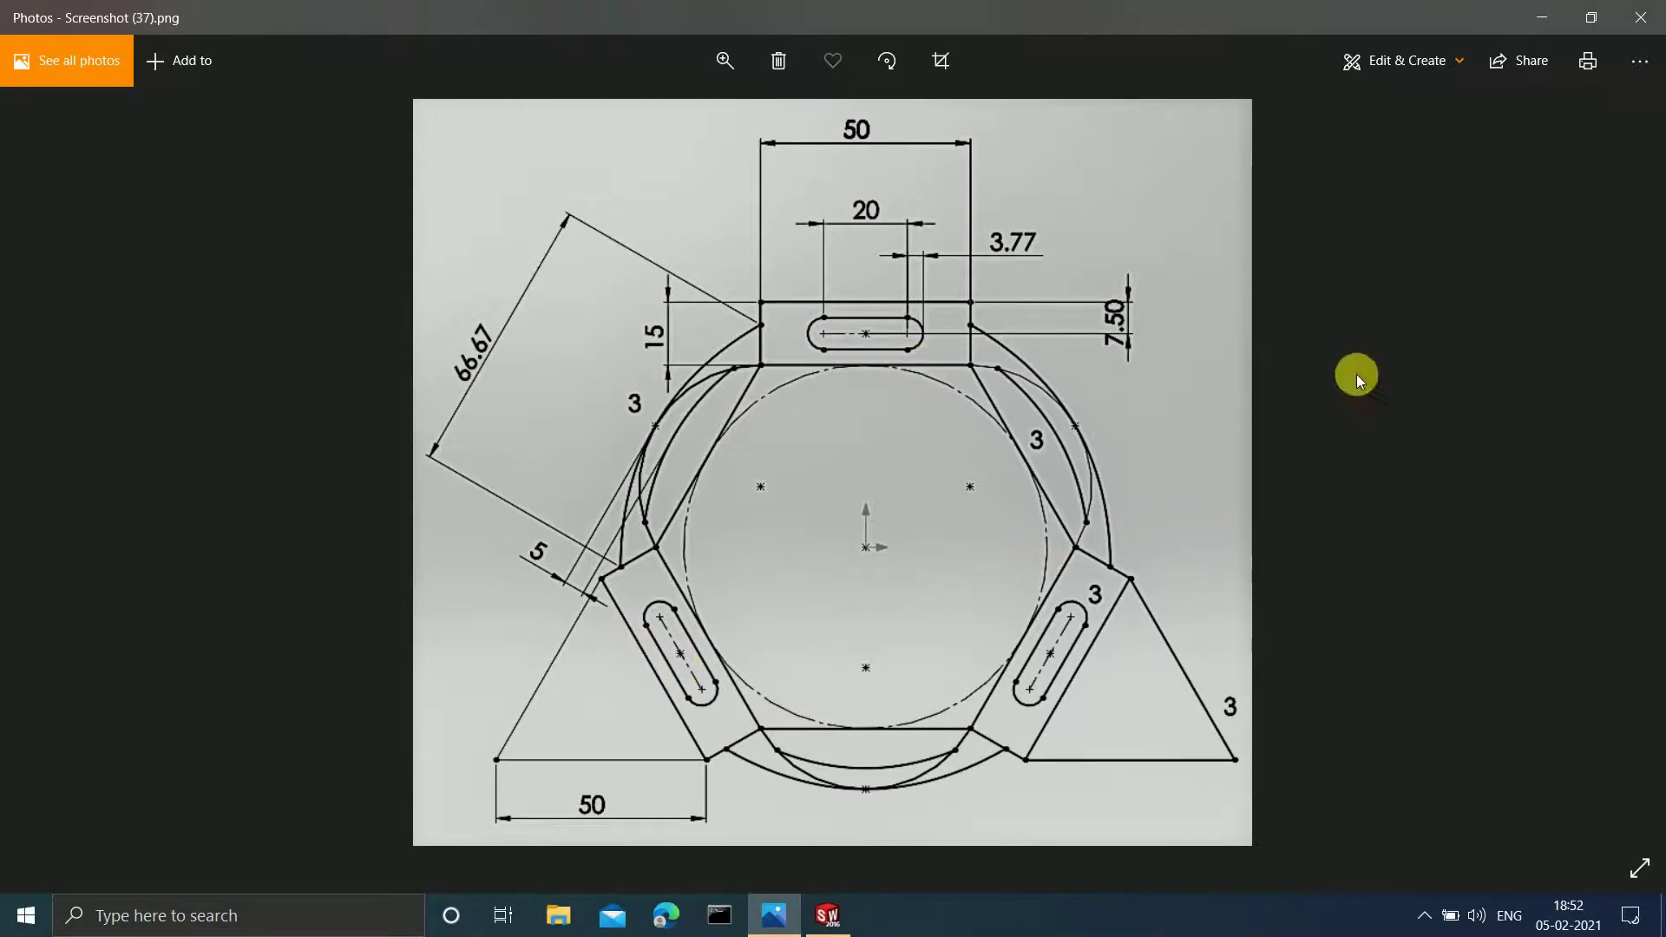
{"action": "left_click", "coordinate": [1542, 18]}
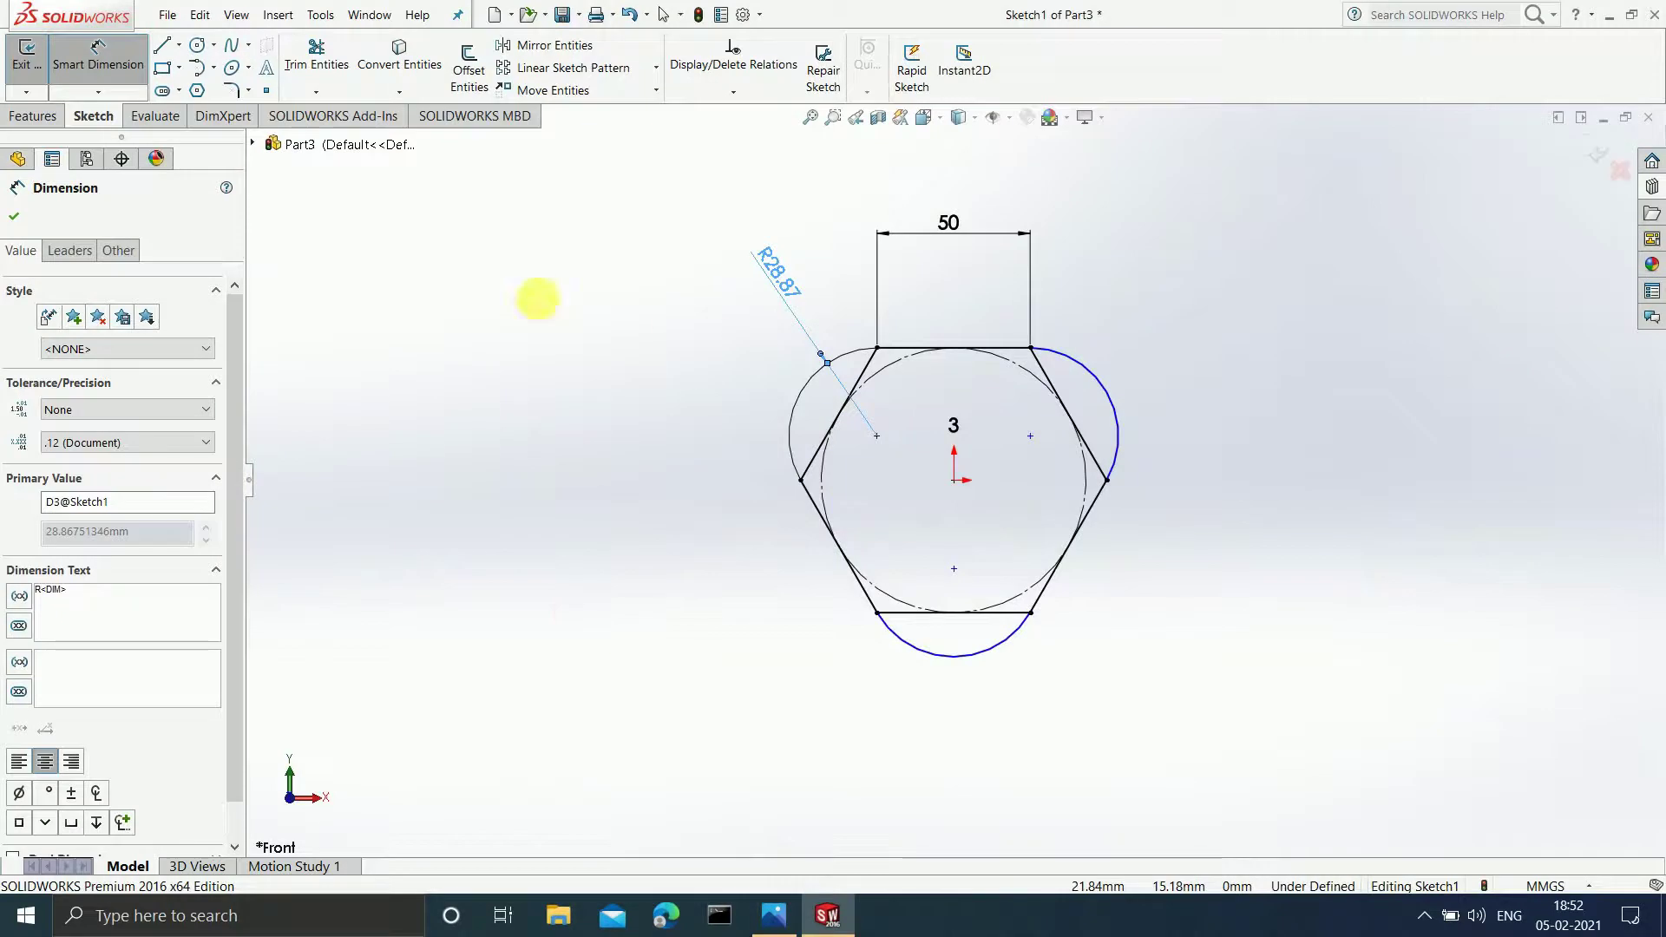
Step: Draw a 3 Point Corner Rectangle on the hexagon's 50 mm top edge, extending upward
{"action": "left_click", "coordinate": [179, 67]}
{"action": "left_click", "coordinate": [189, 135]}
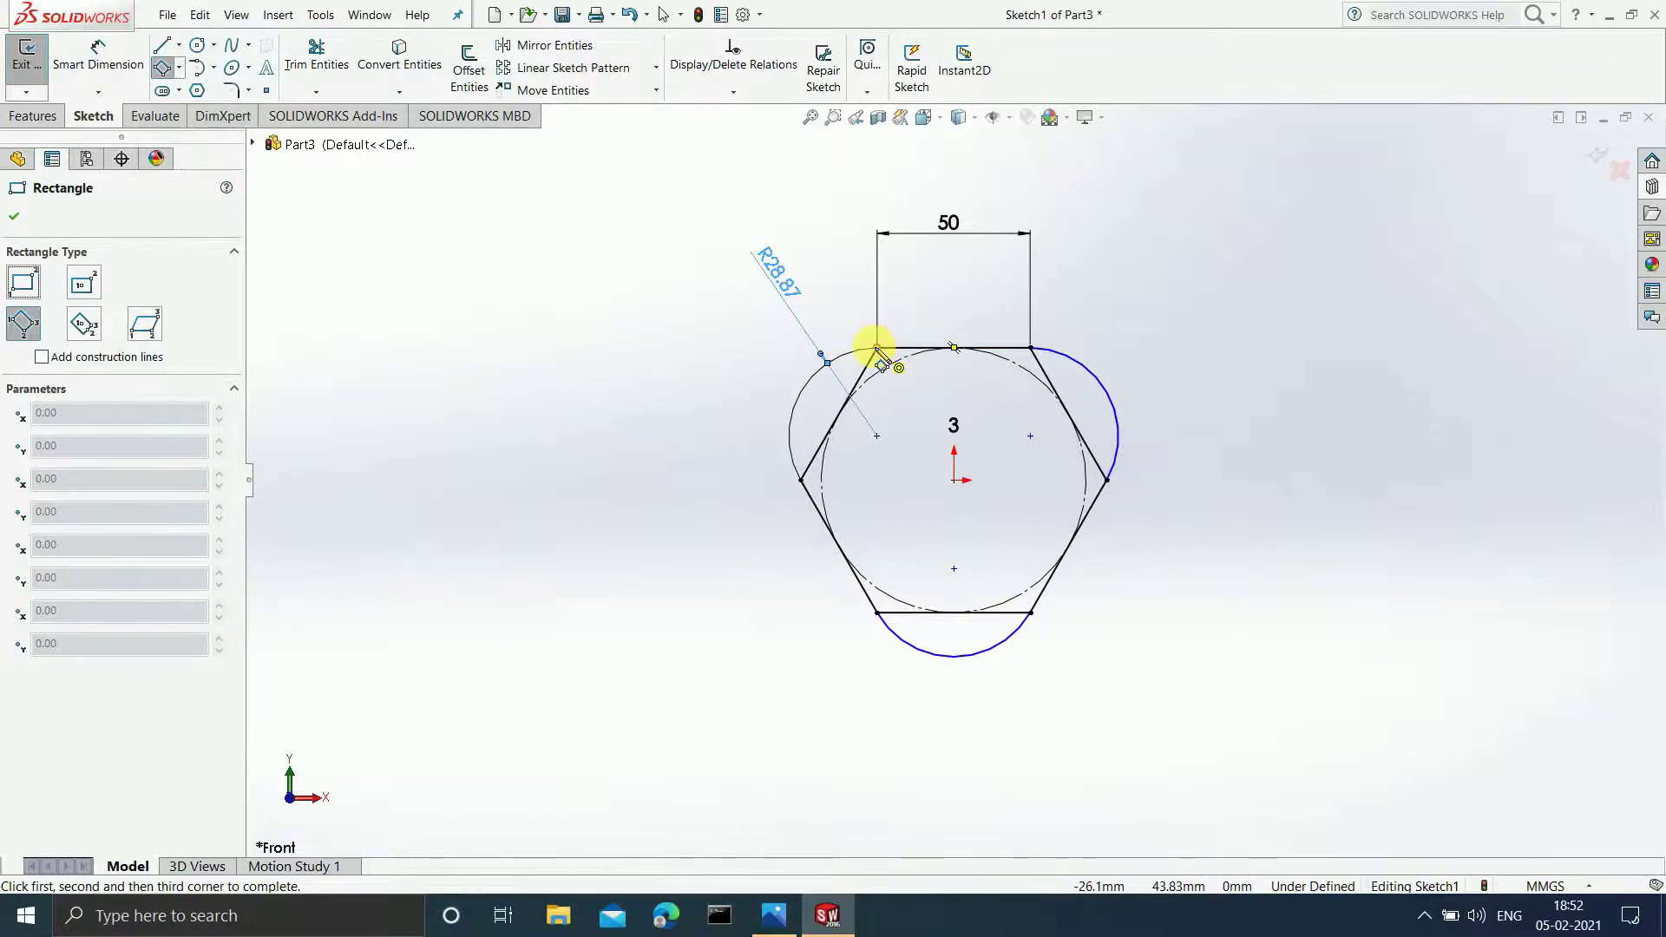
{"action": "left_click_drag", "start_coordinate": [875, 347], "coordinate": [1030, 348]}
{"action": "left_click", "coordinate": [1023, 295]}
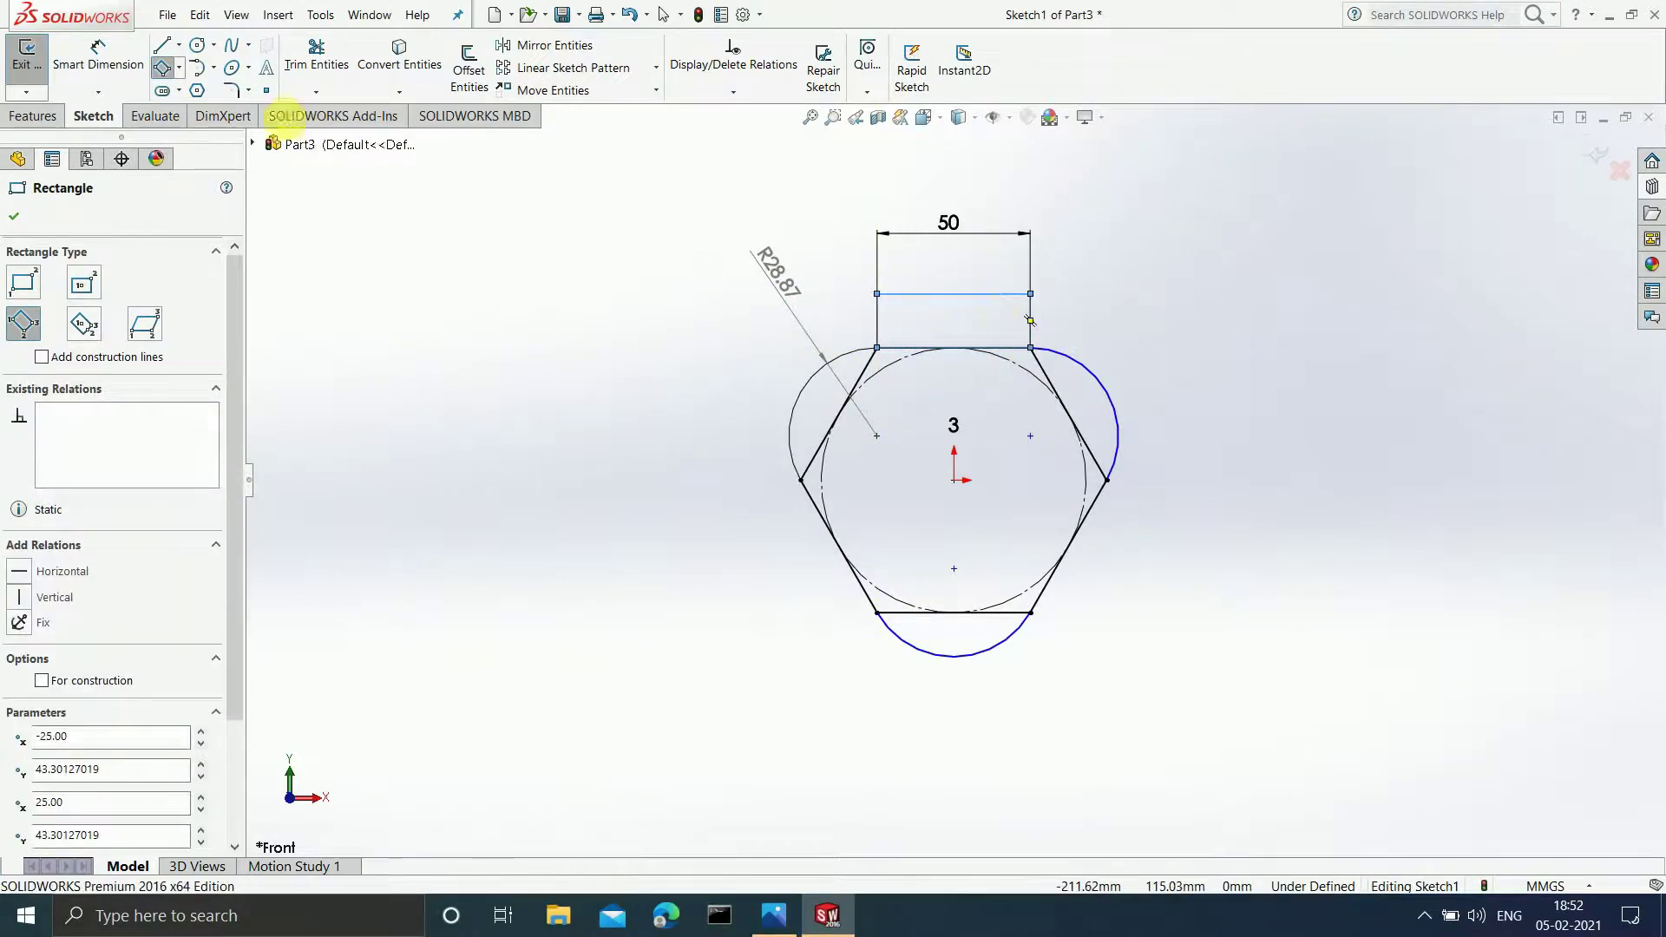
{"action": "left_click", "coordinate": [100, 65]}
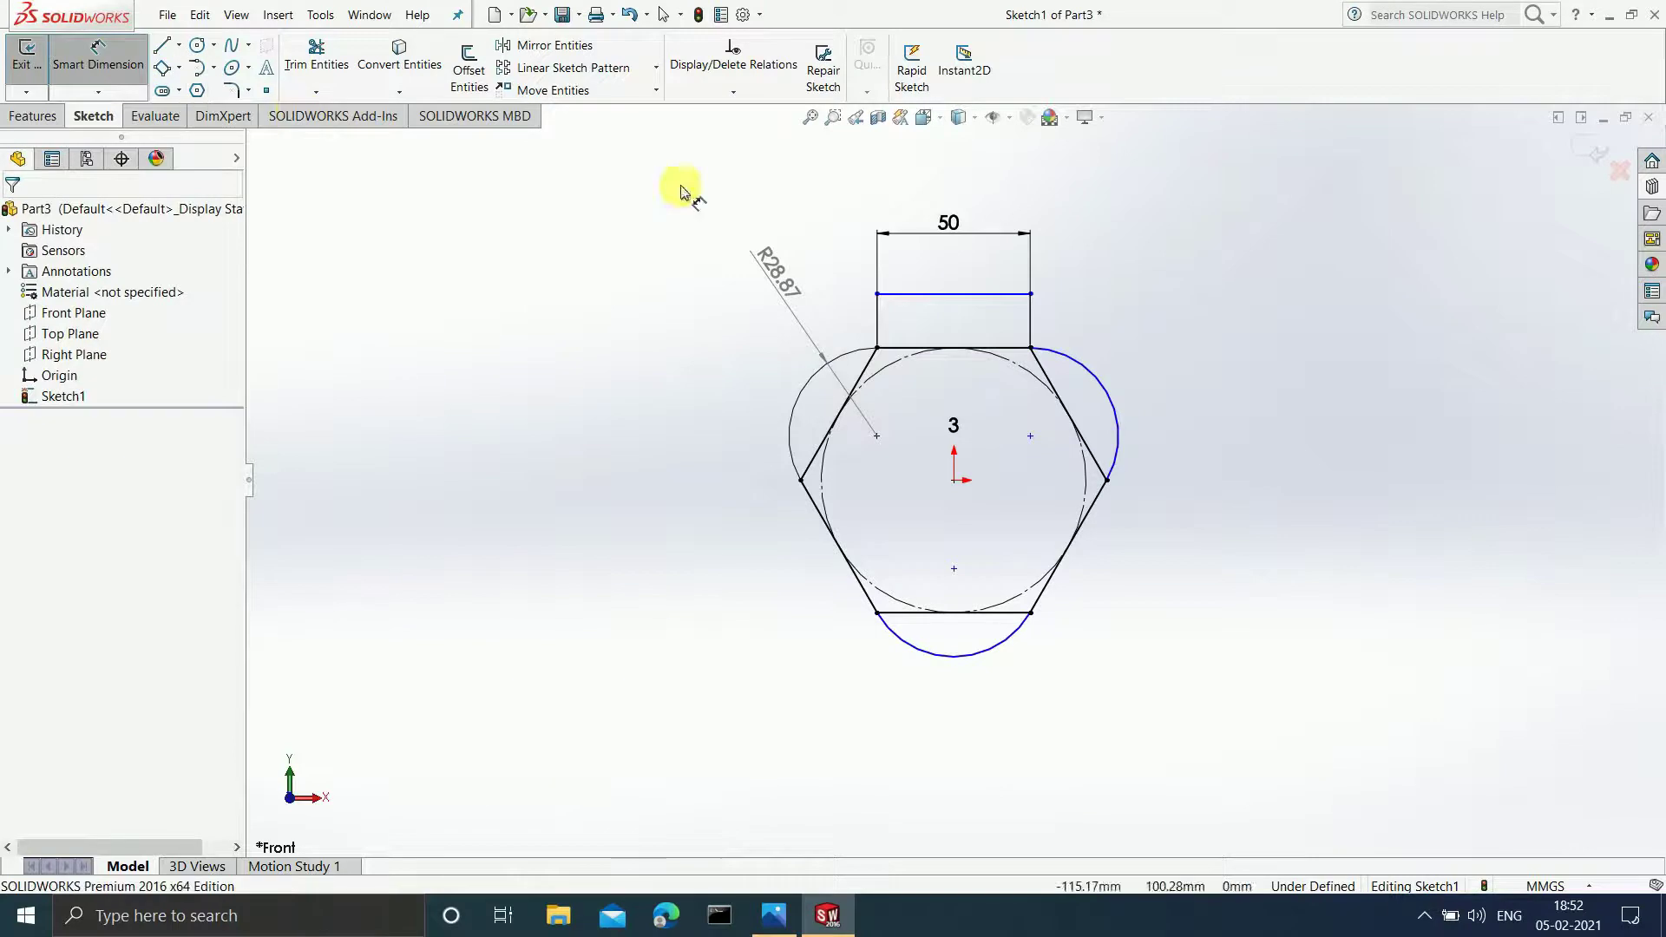
Step: Dimension the top tab's right edge to a height of 15 mm
{"action": "left_click", "coordinate": [1028, 320]}
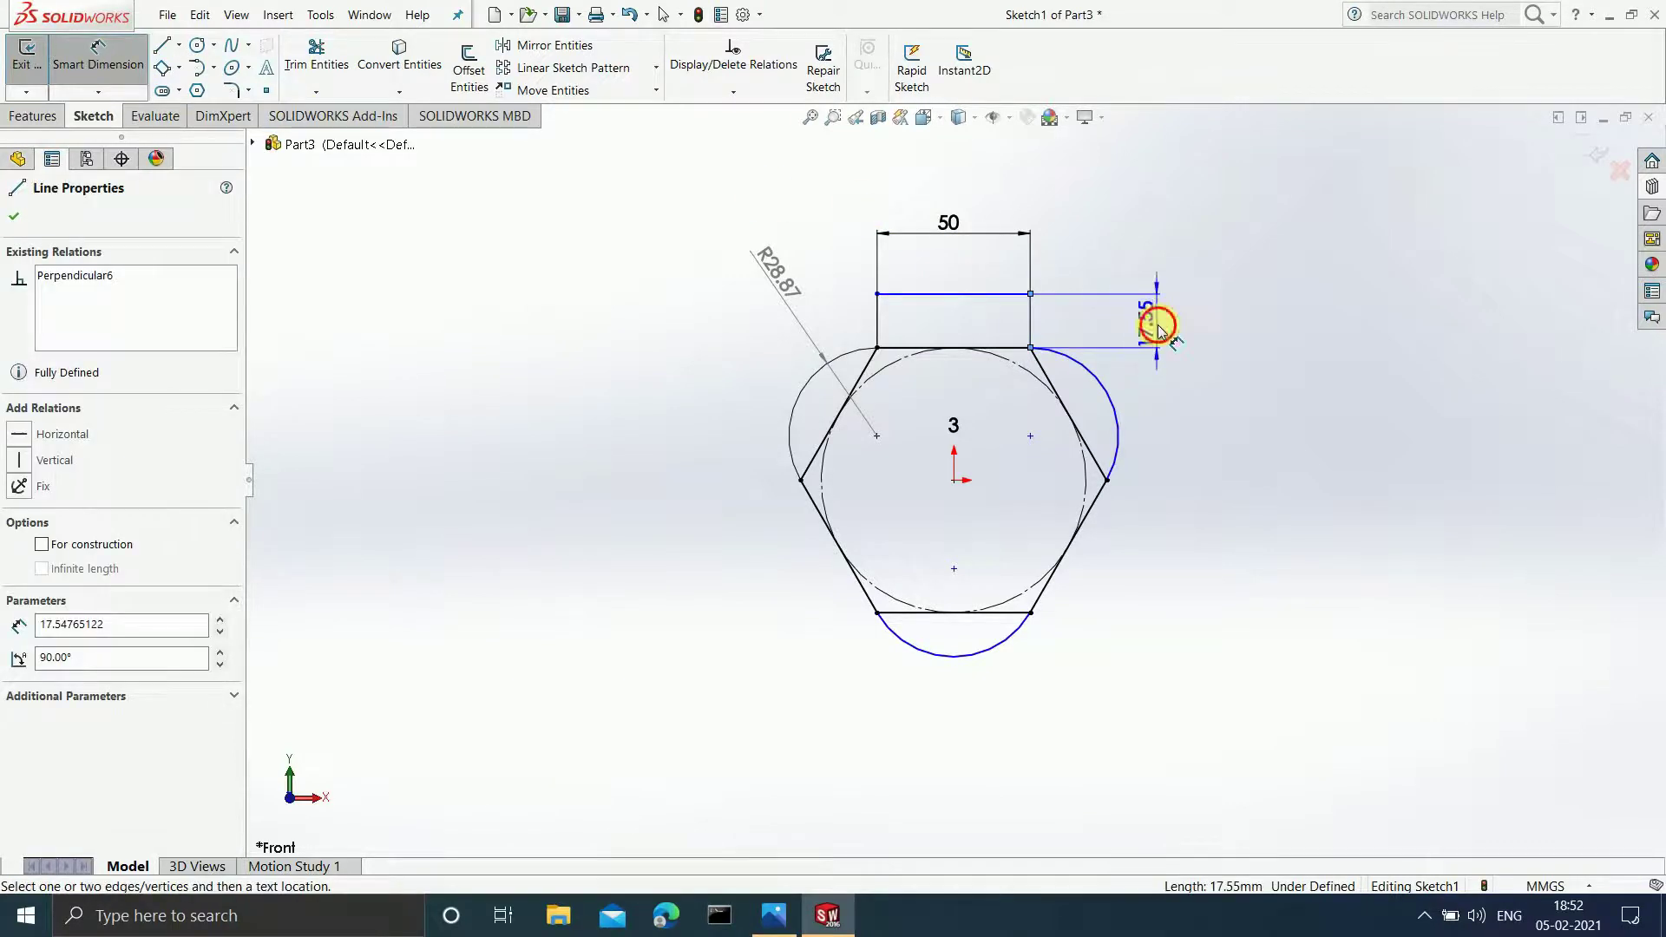
{"action": "left_click", "coordinate": [1159, 321]}
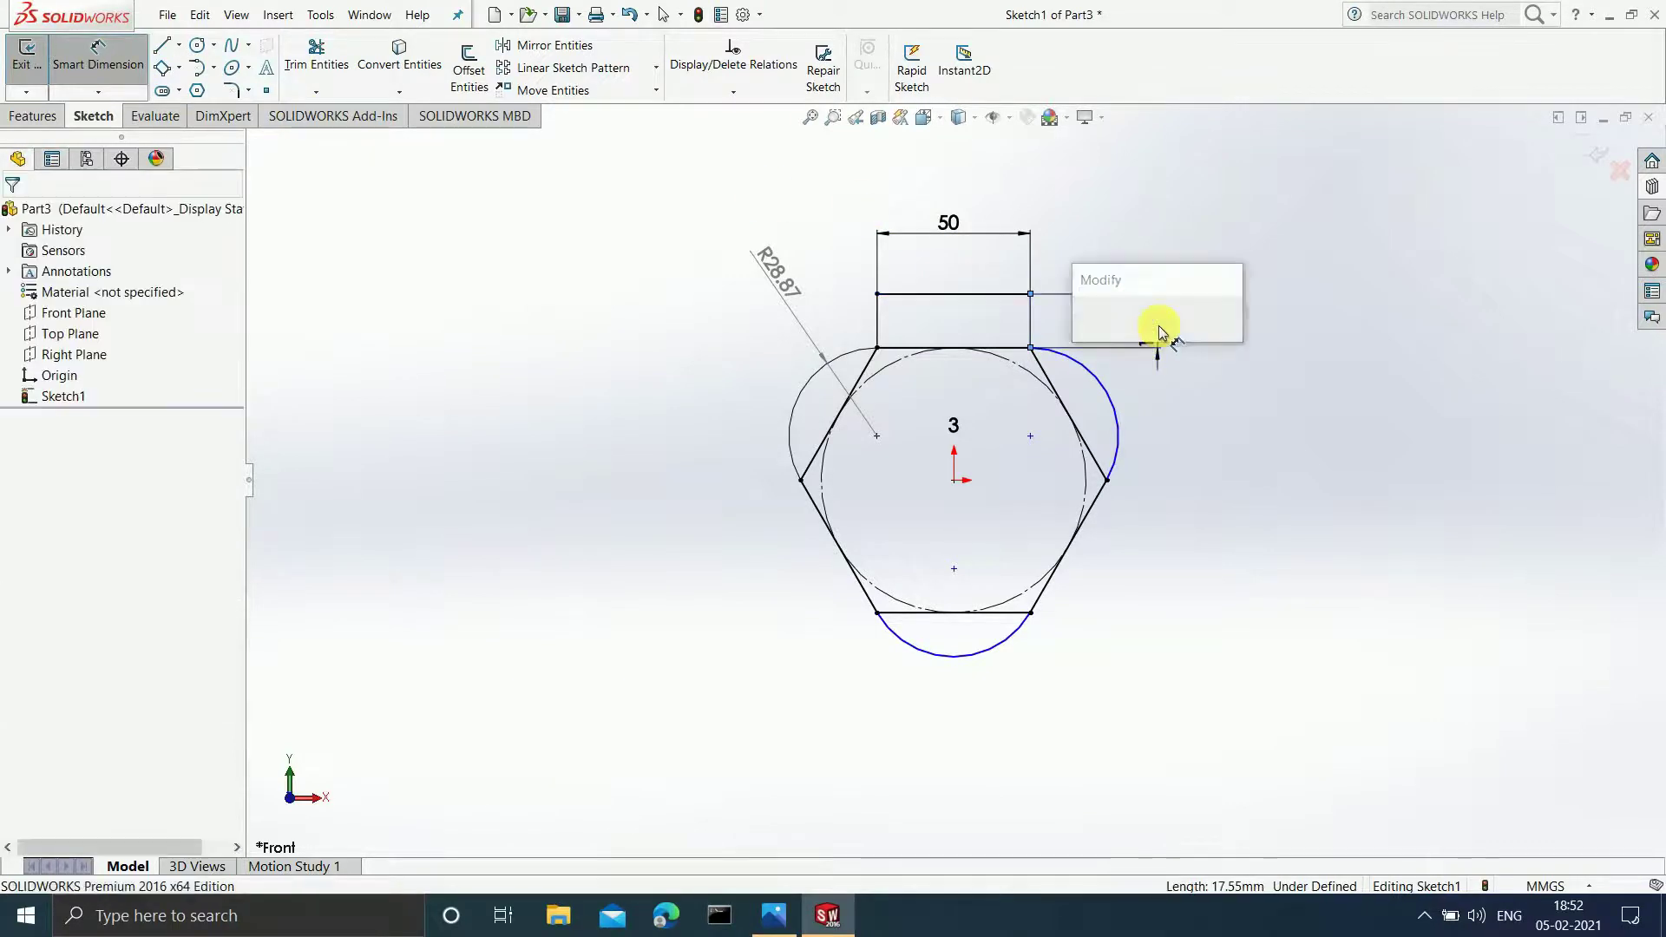
{"action": "left_click", "coordinate": [773, 915]}
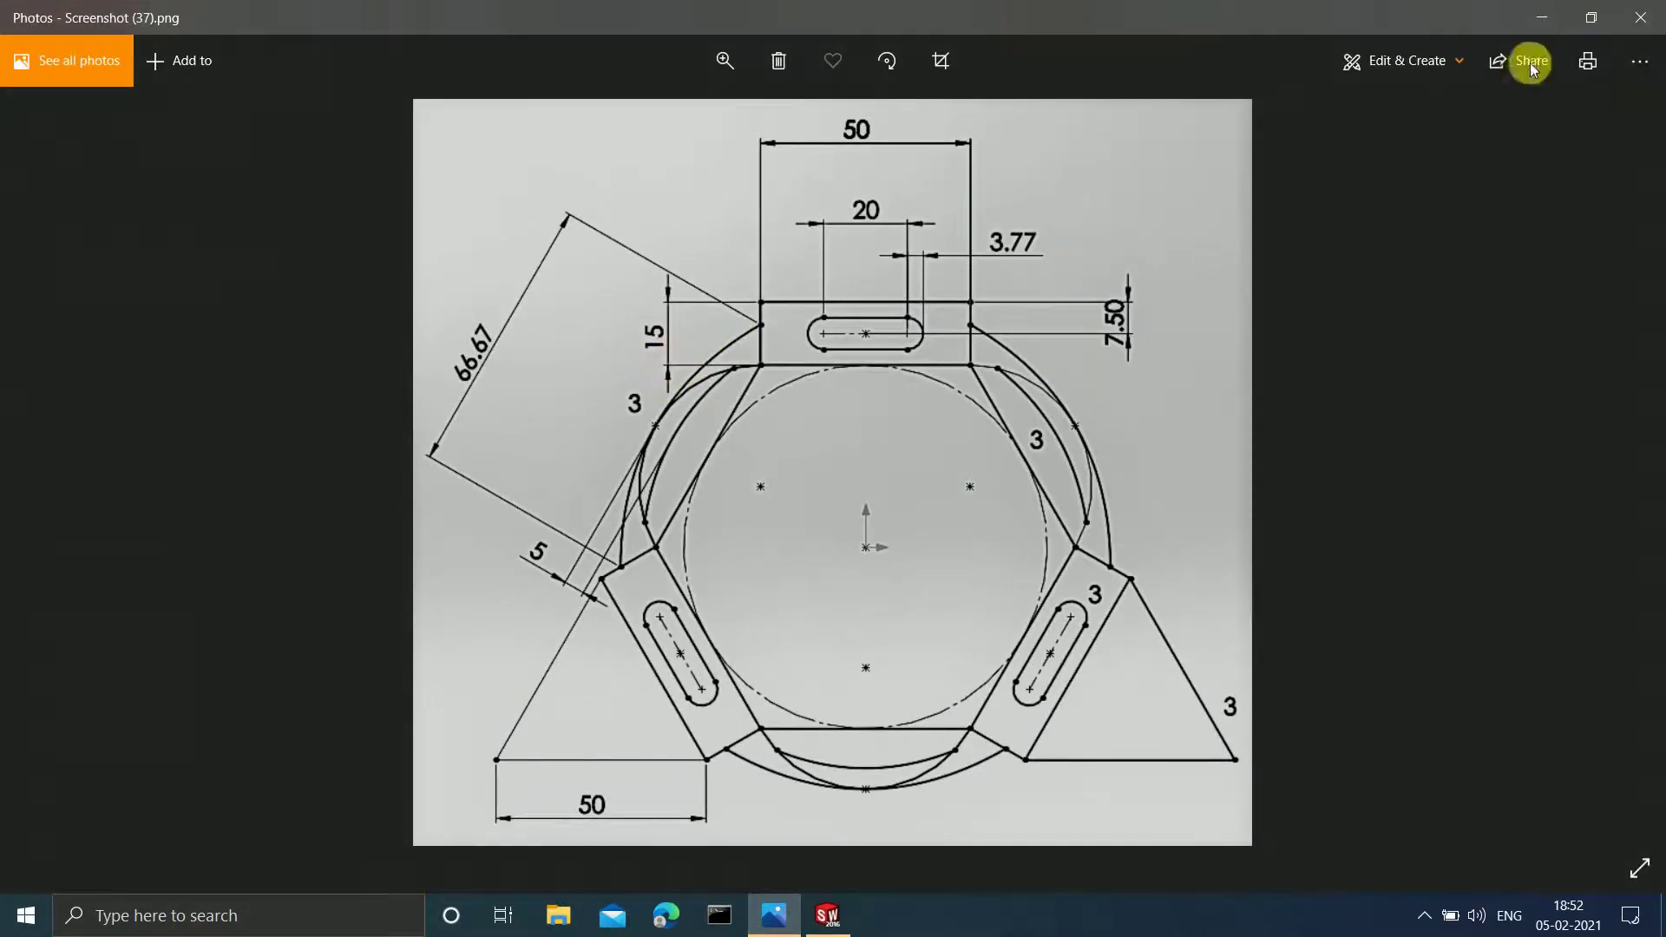
{"action": "left_click", "coordinate": [1537, 14]}
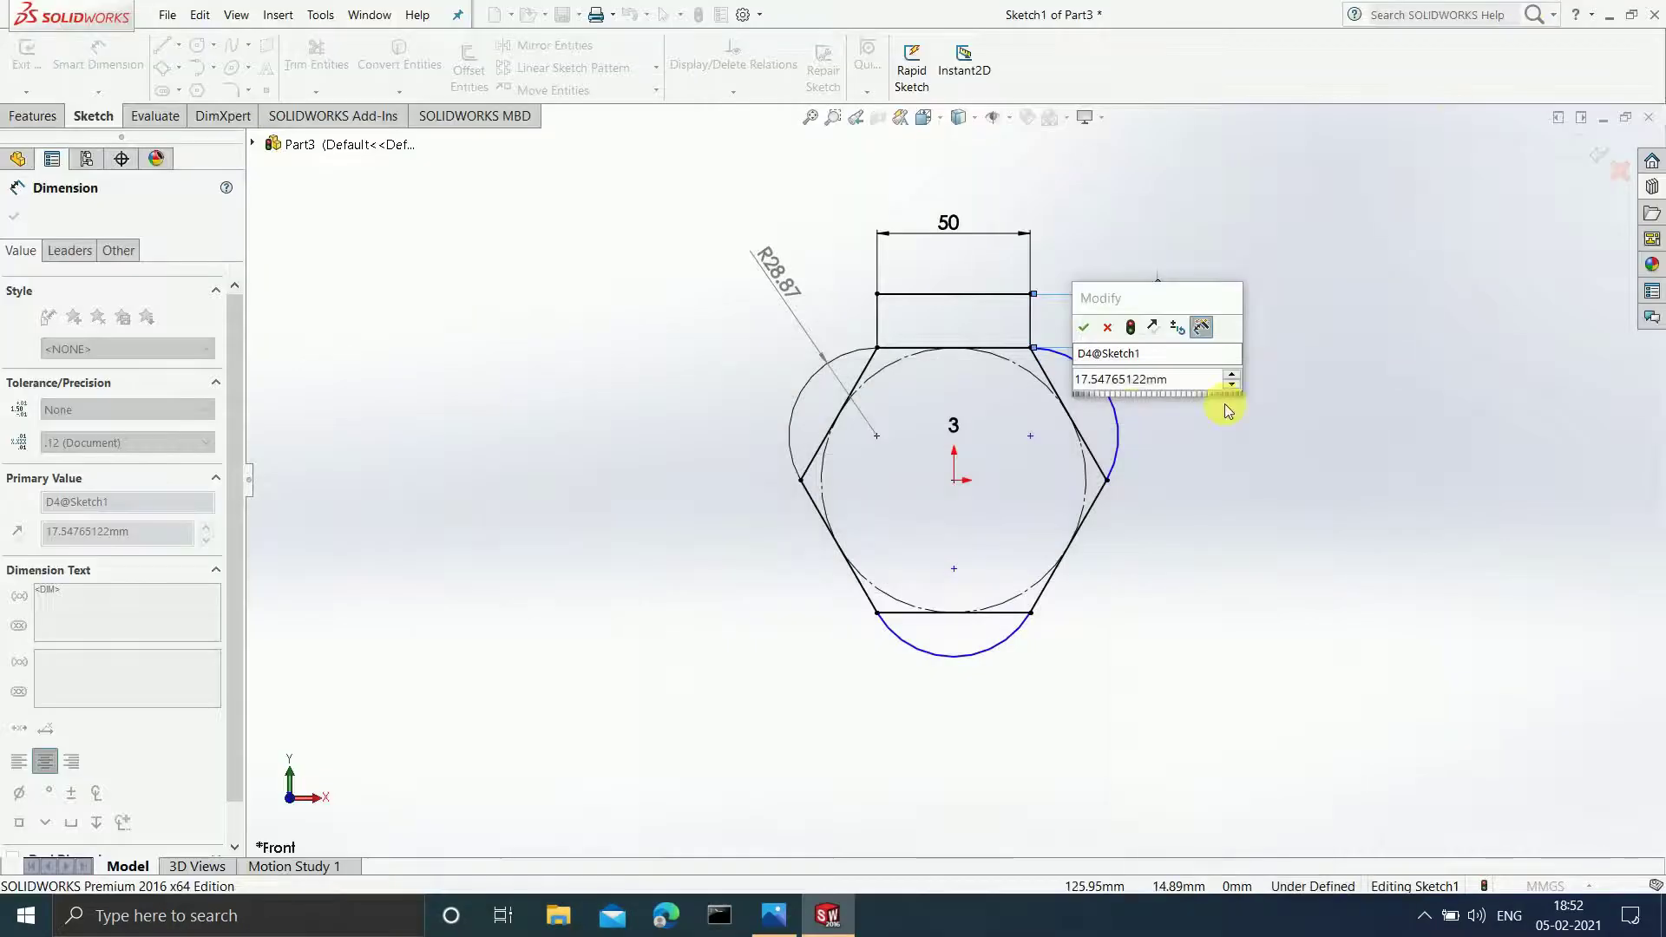
{"action": "left_click", "coordinate": [1142, 388]}
{"action": "type", "text": "15"}
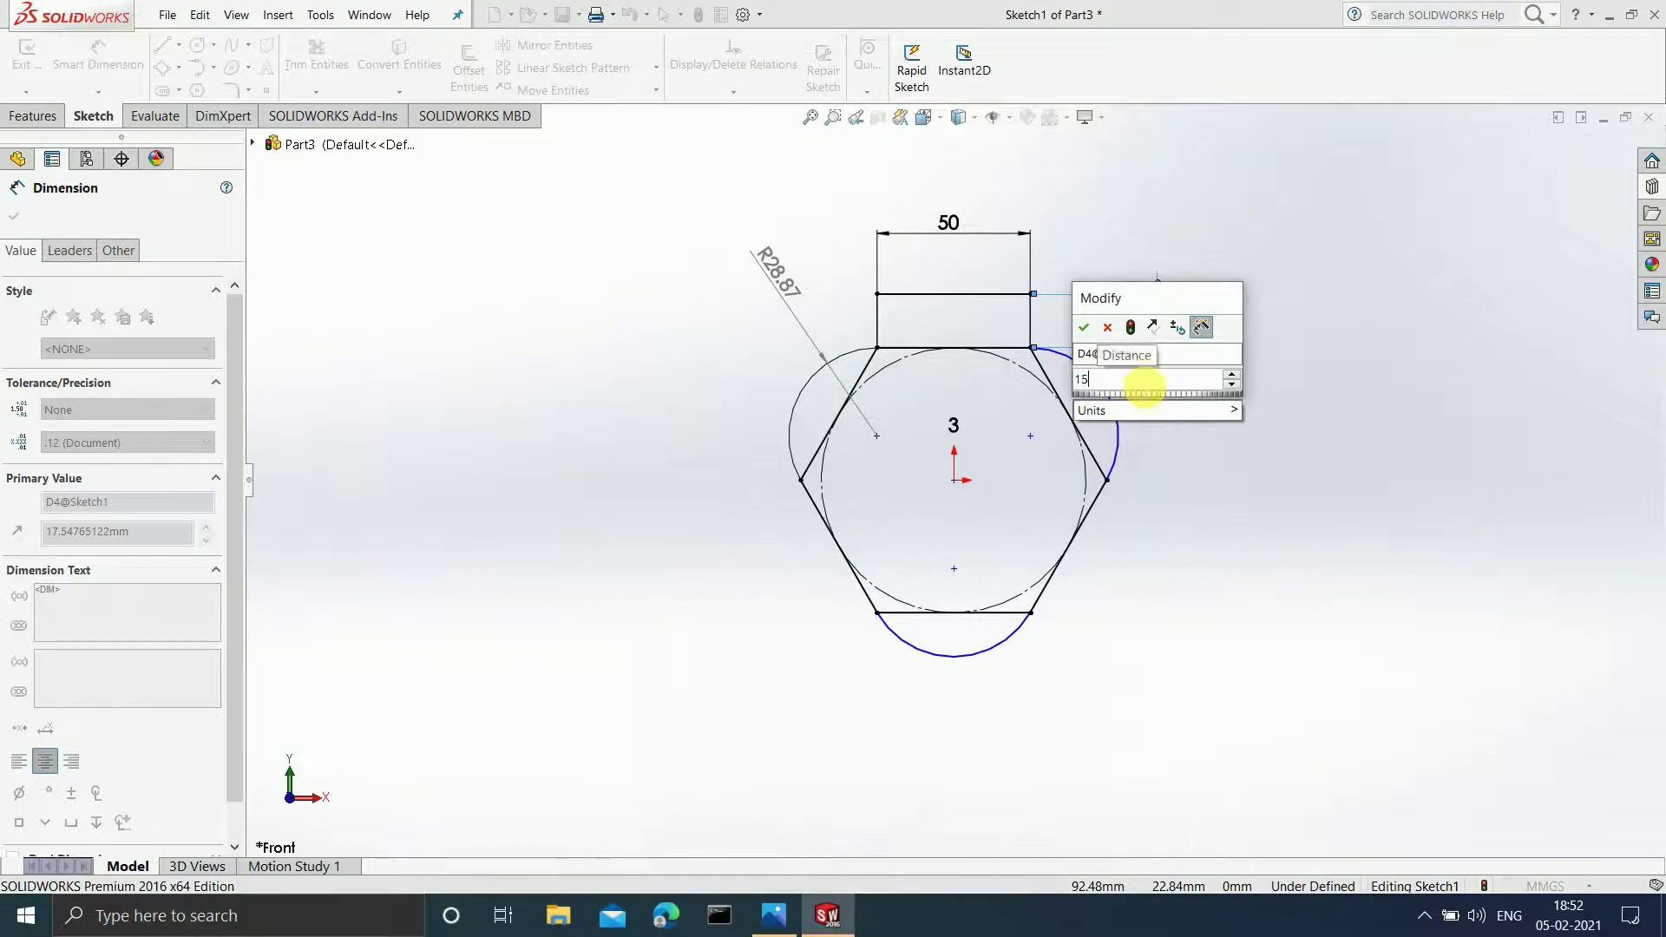
{"action": "key", "text": "Return"}
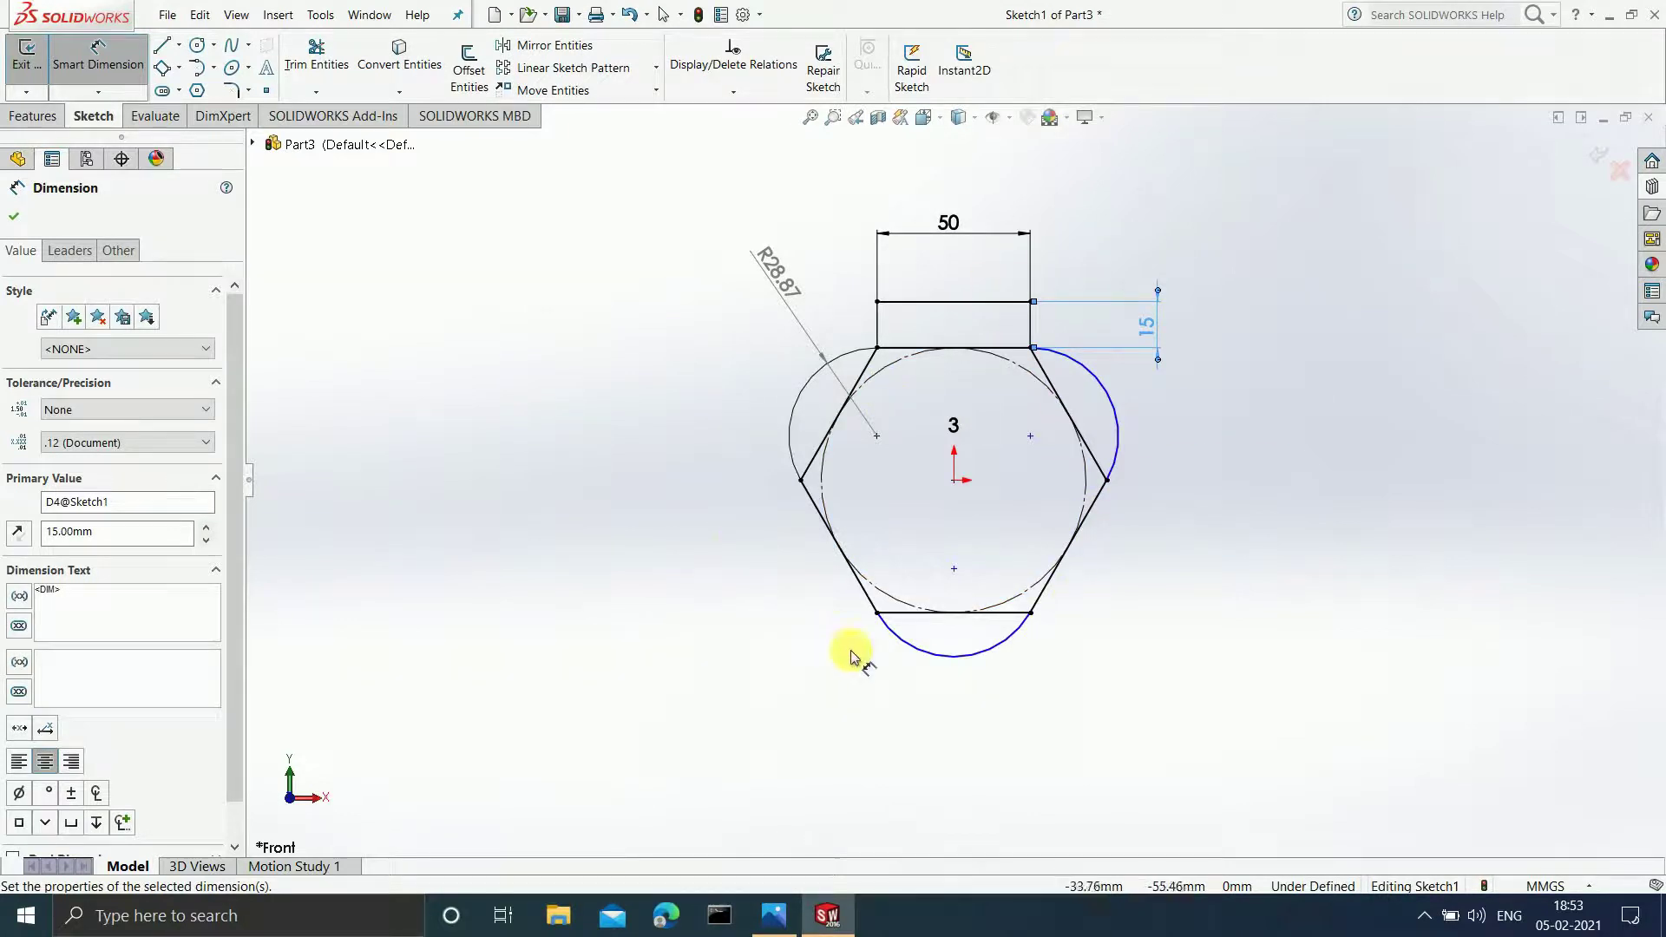
{"action": "left_click", "coordinate": [655, 71]}
Step: Circular-pattern the tab's top, left and right lines into 3 instances around the centre
{"action": "left_click", "coordinate": [638, 113]}
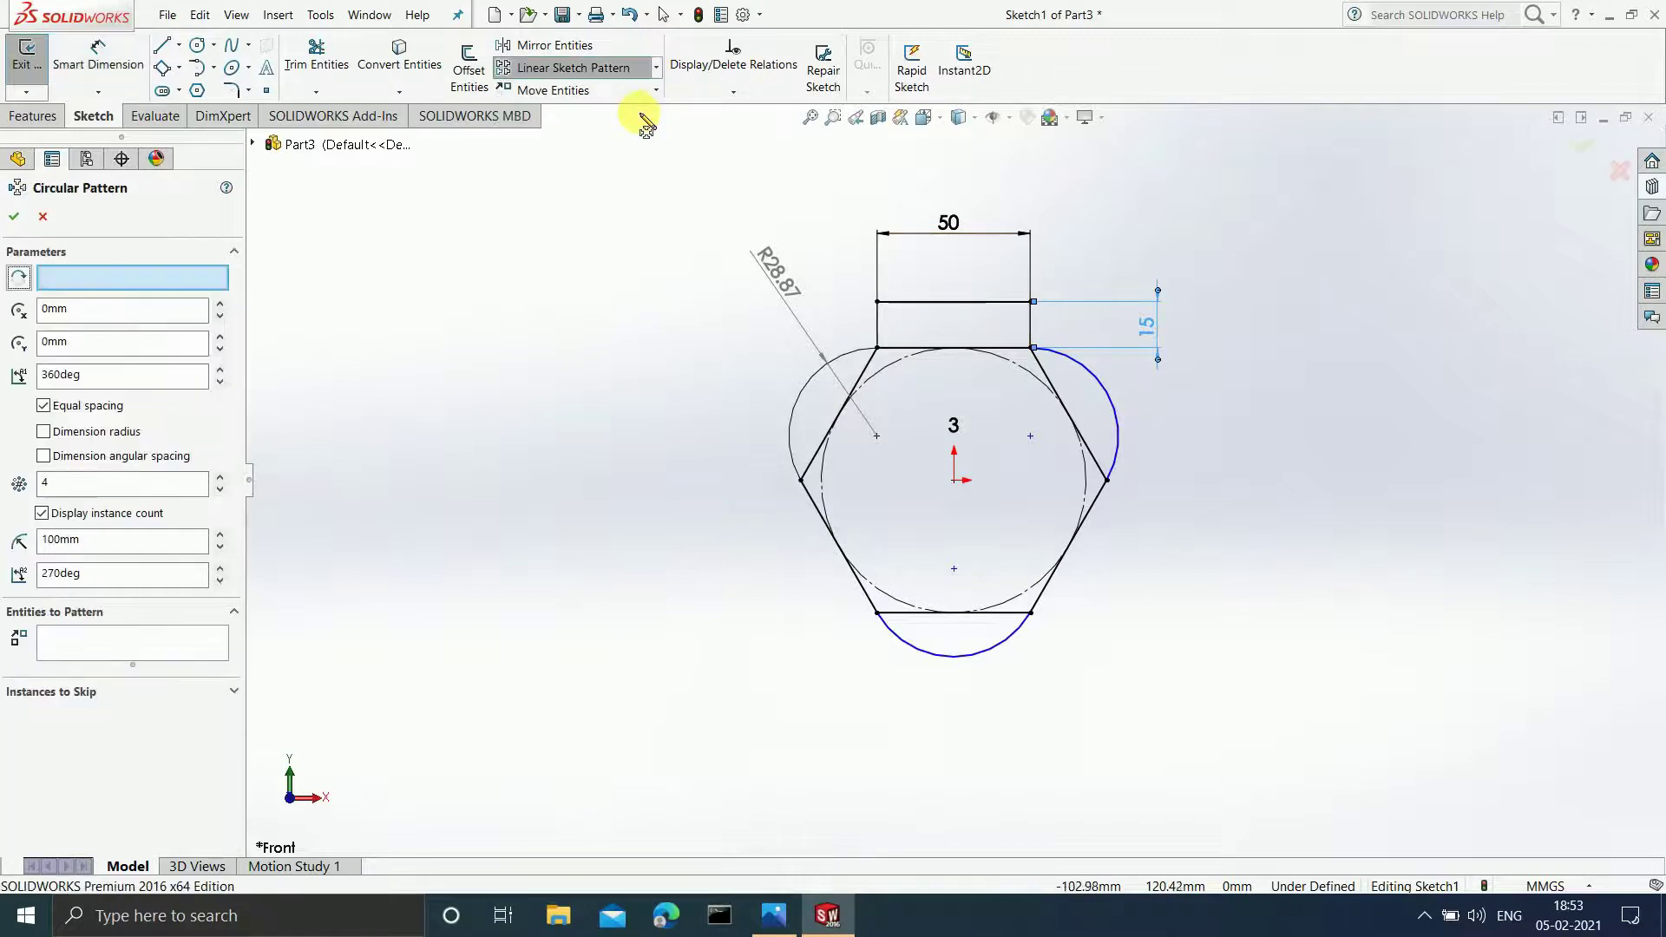
{"action": "left_click", "coordinate": [966, 302]}
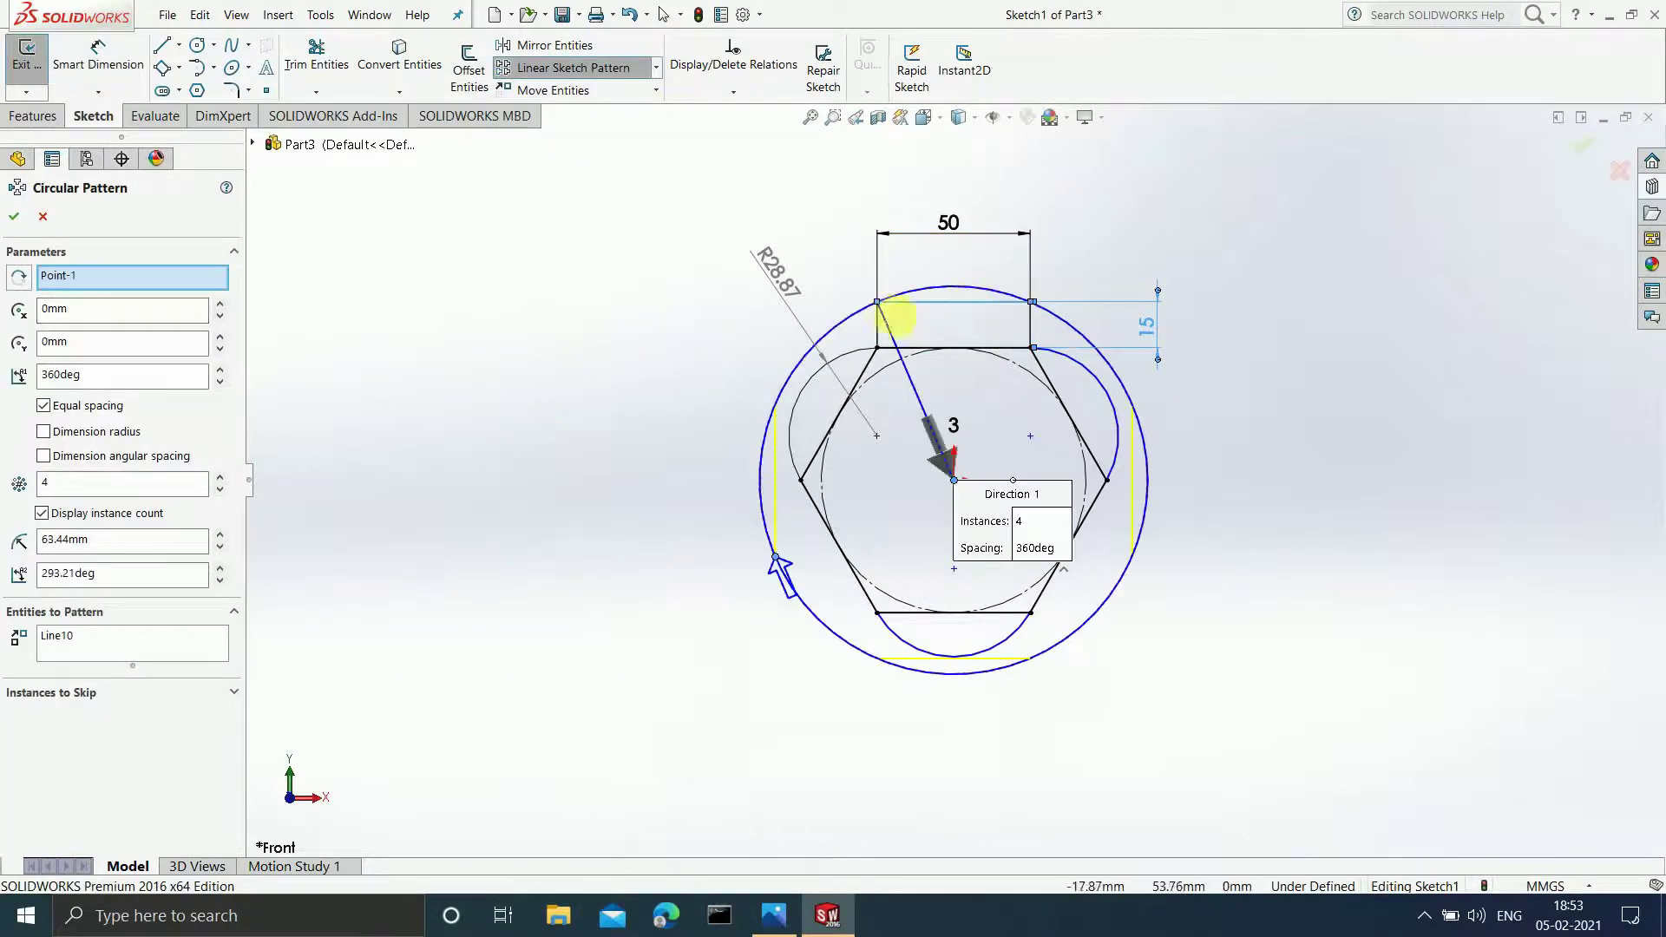
{"action": "left_click", "coordinate": [877, 328]}
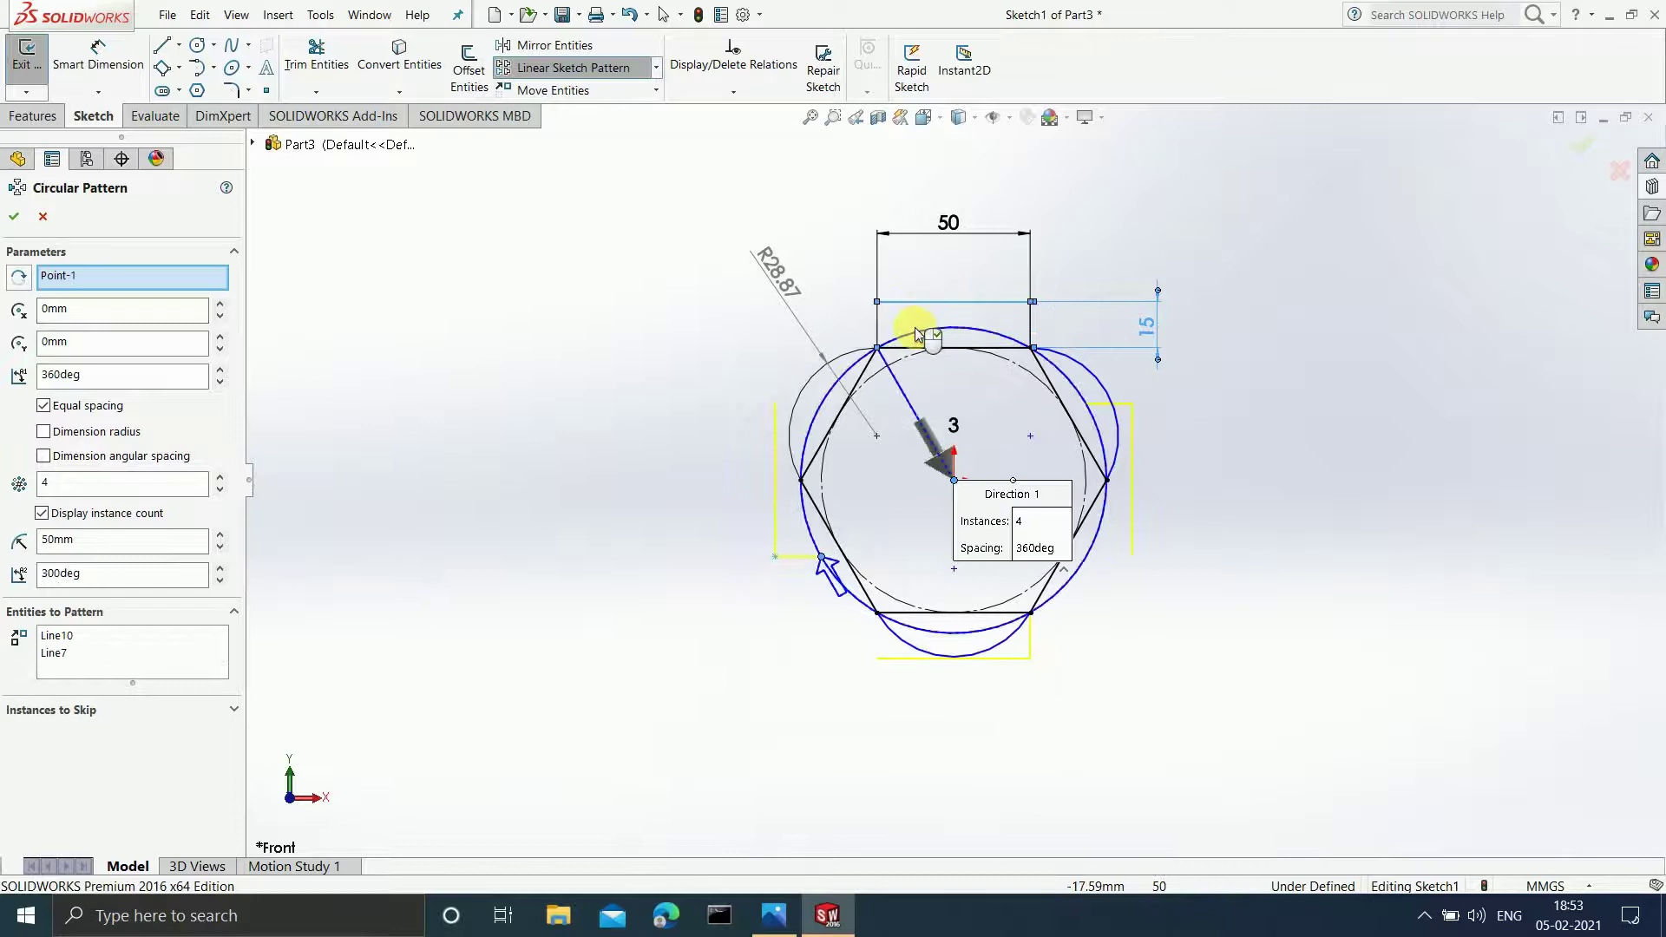
{"action": "left_click", "coordinate": [1038, 329]}
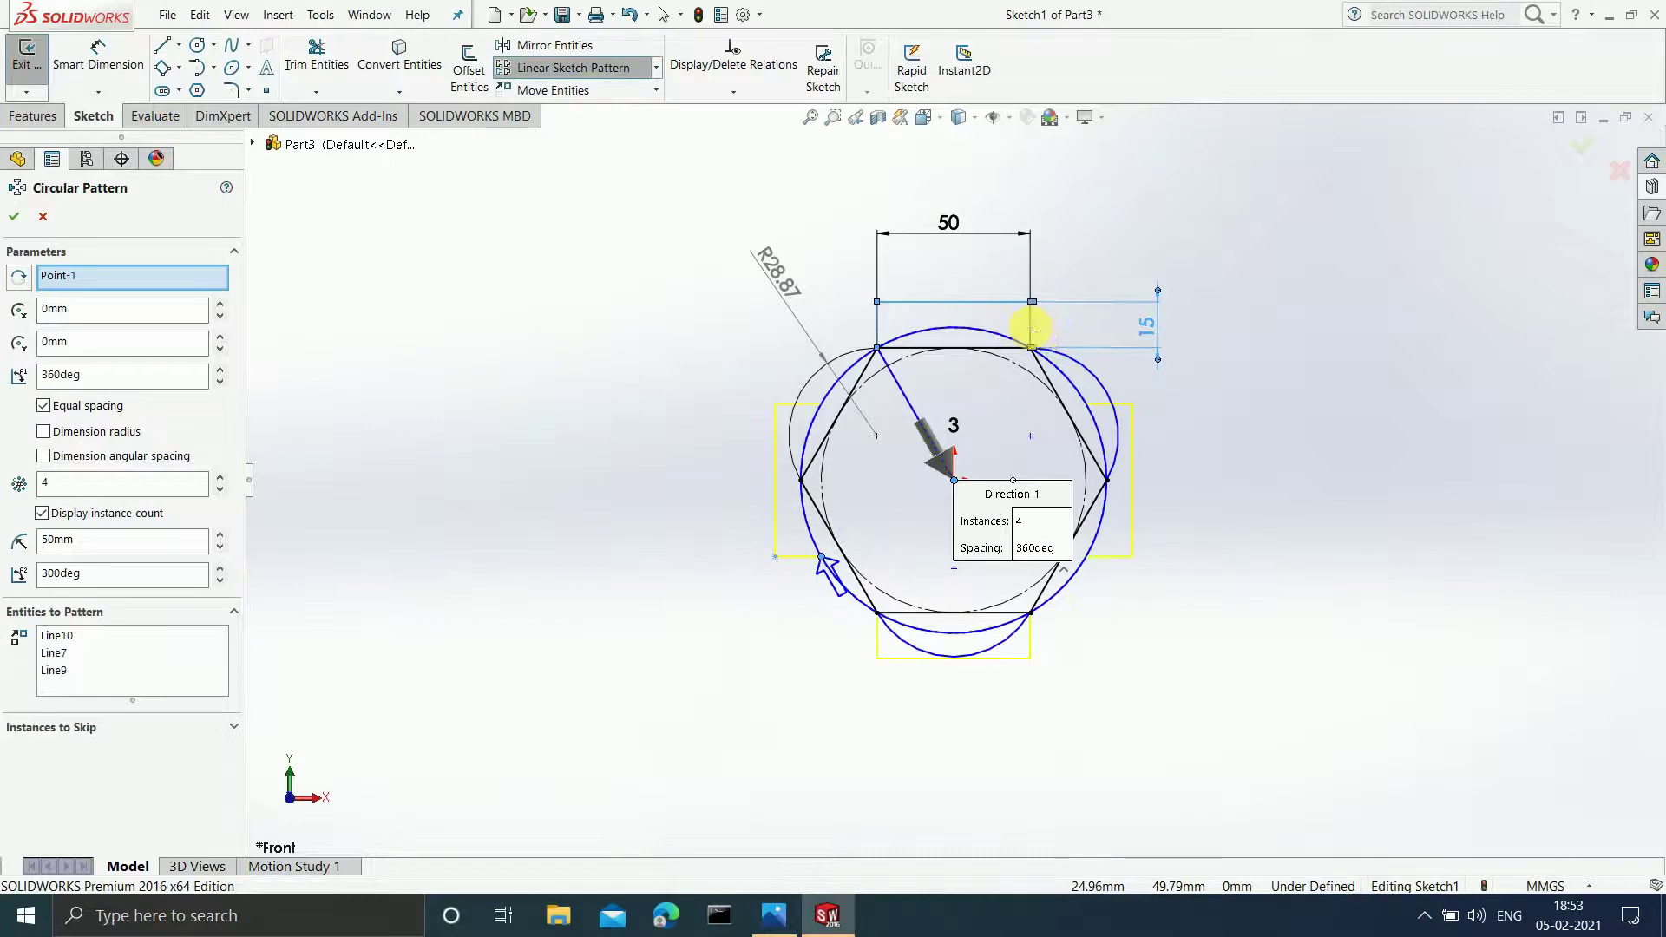
{"action": "left_click", "coordinate": [1042, 522]}
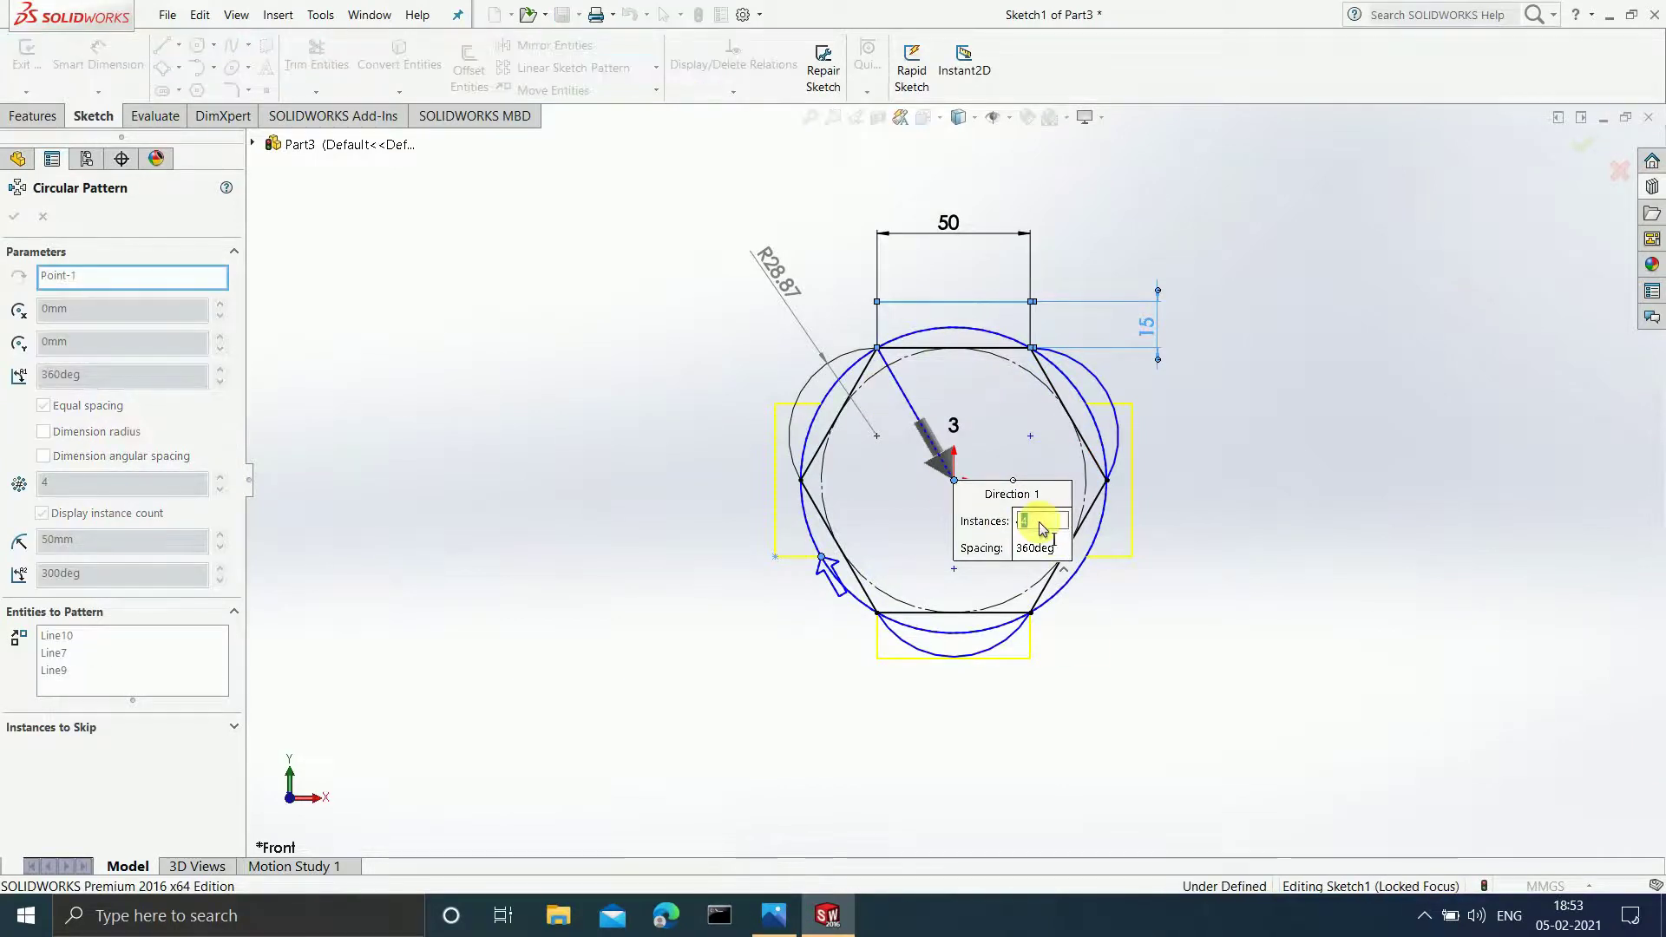
{"action": "type", "text": "3"}
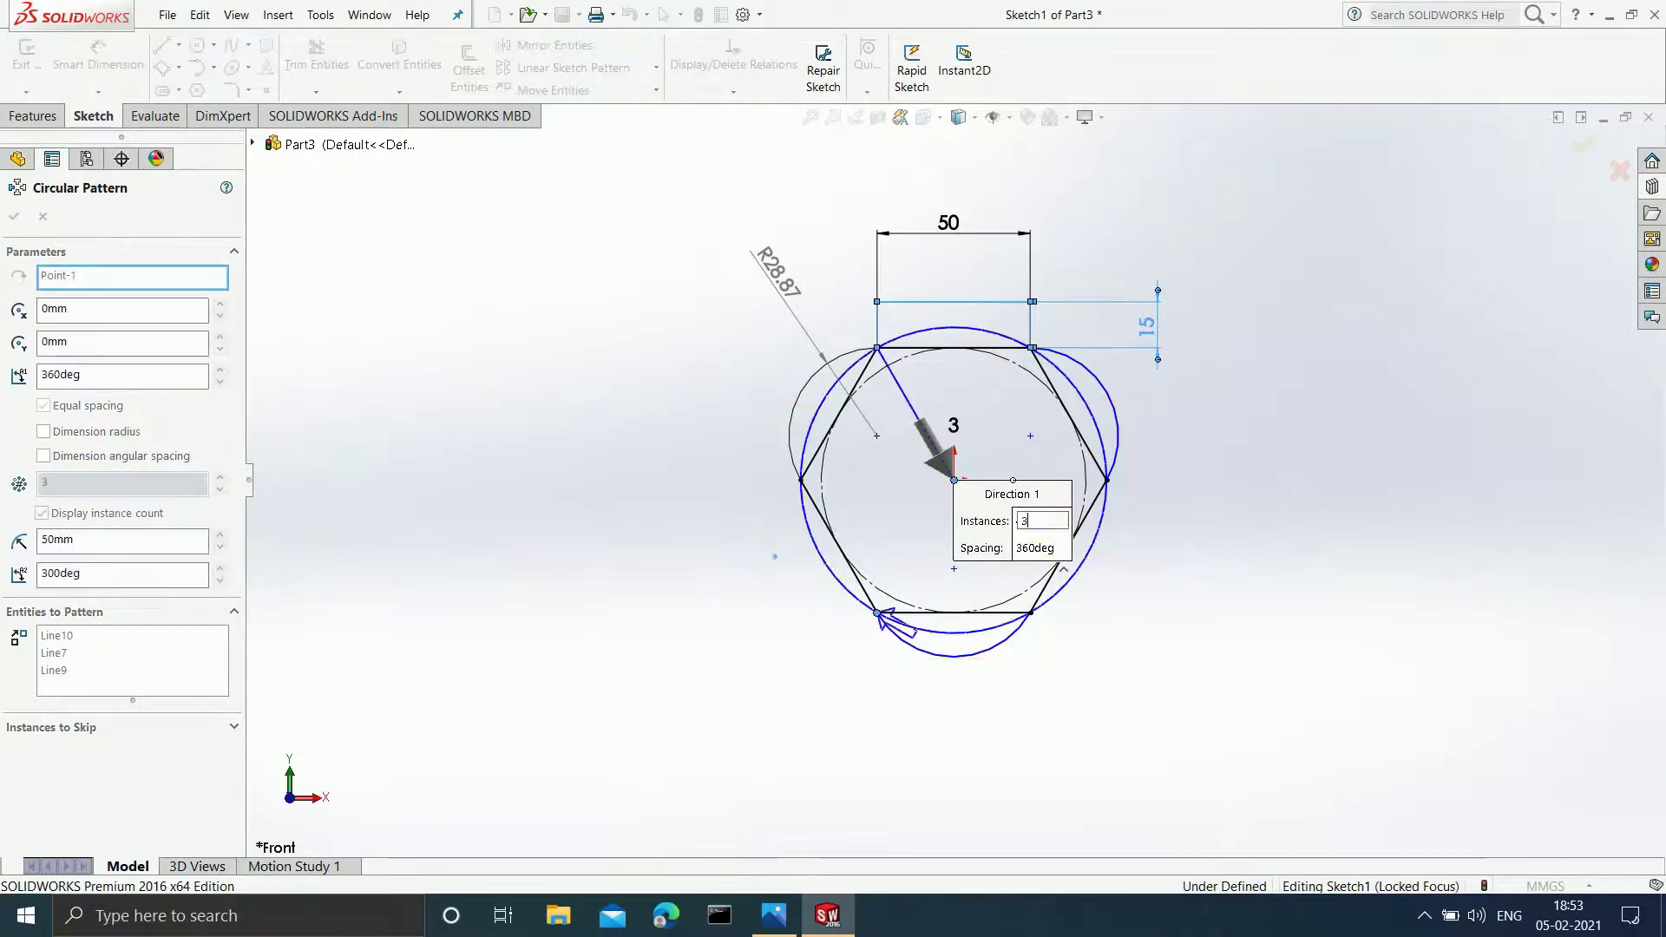
{"action": "left_click", "coordinate": [1020, 519]}
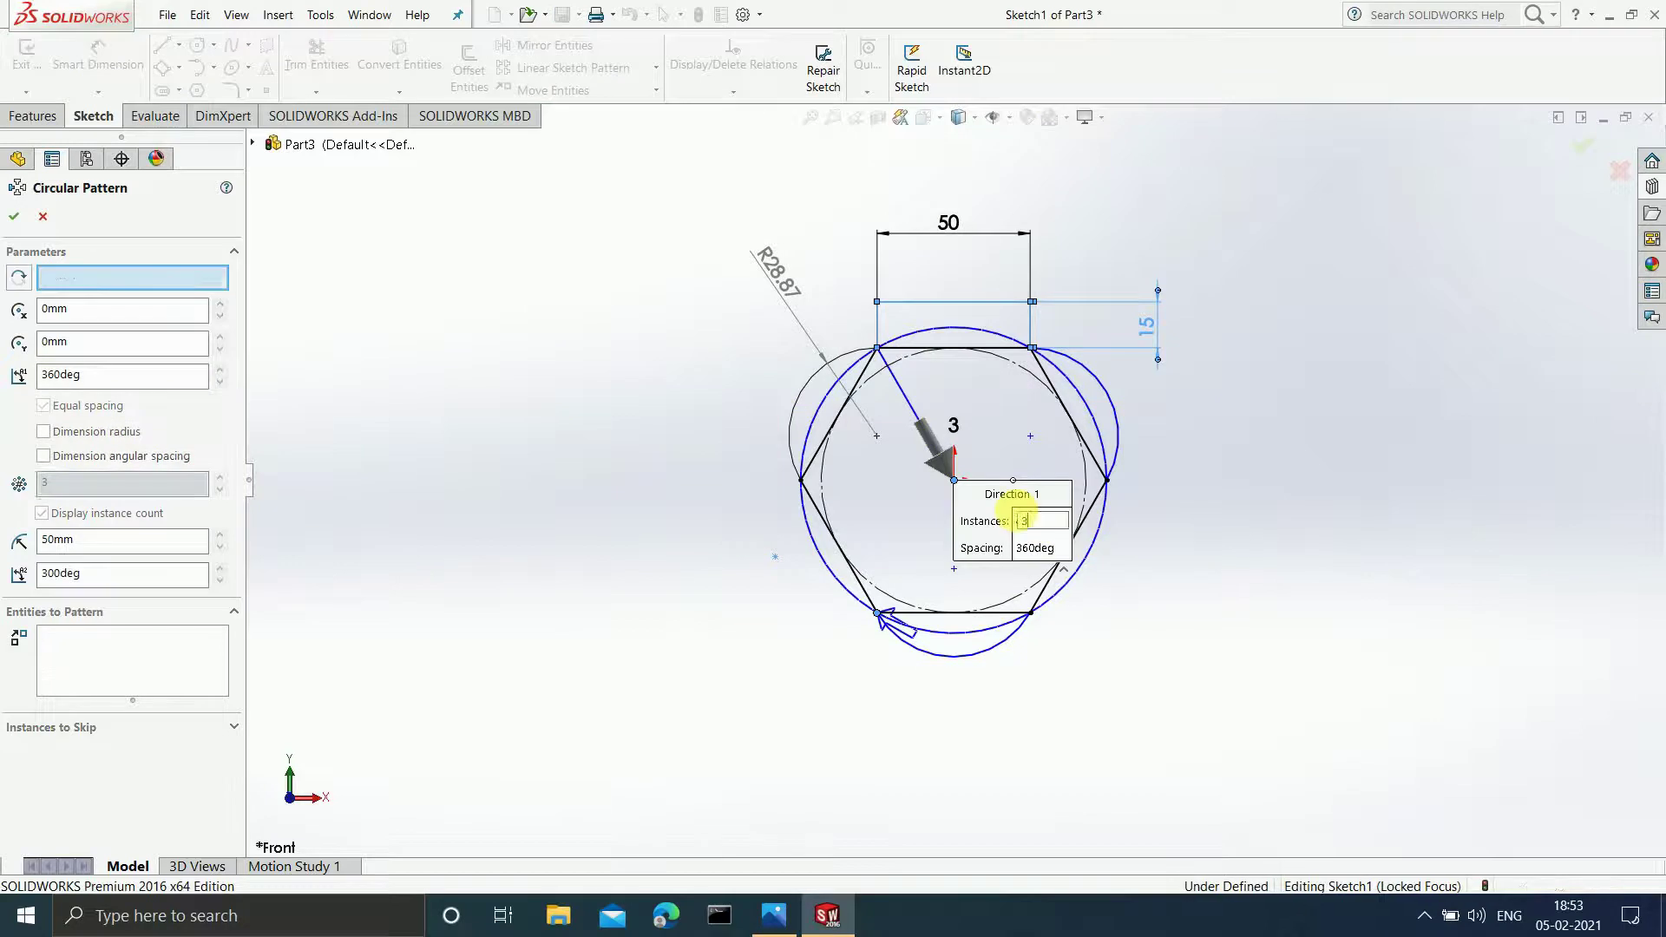
{"action": "left_click", "coordinate": [15, 217]}
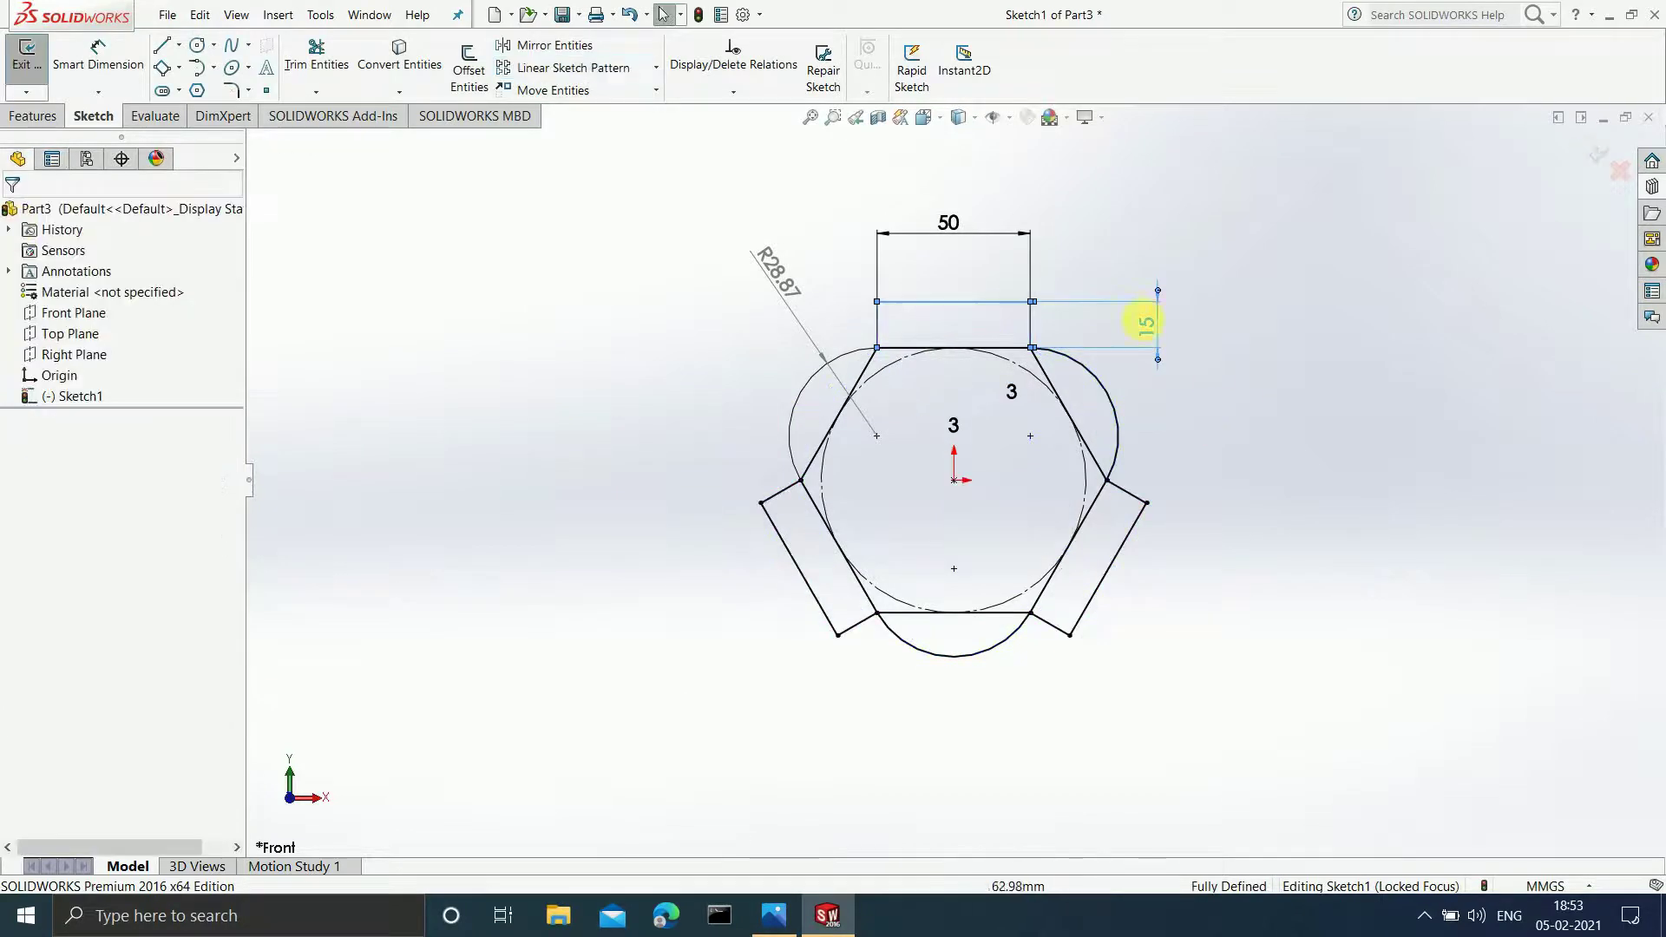
{"action": "left_click", "coordinate": [773, 916]}
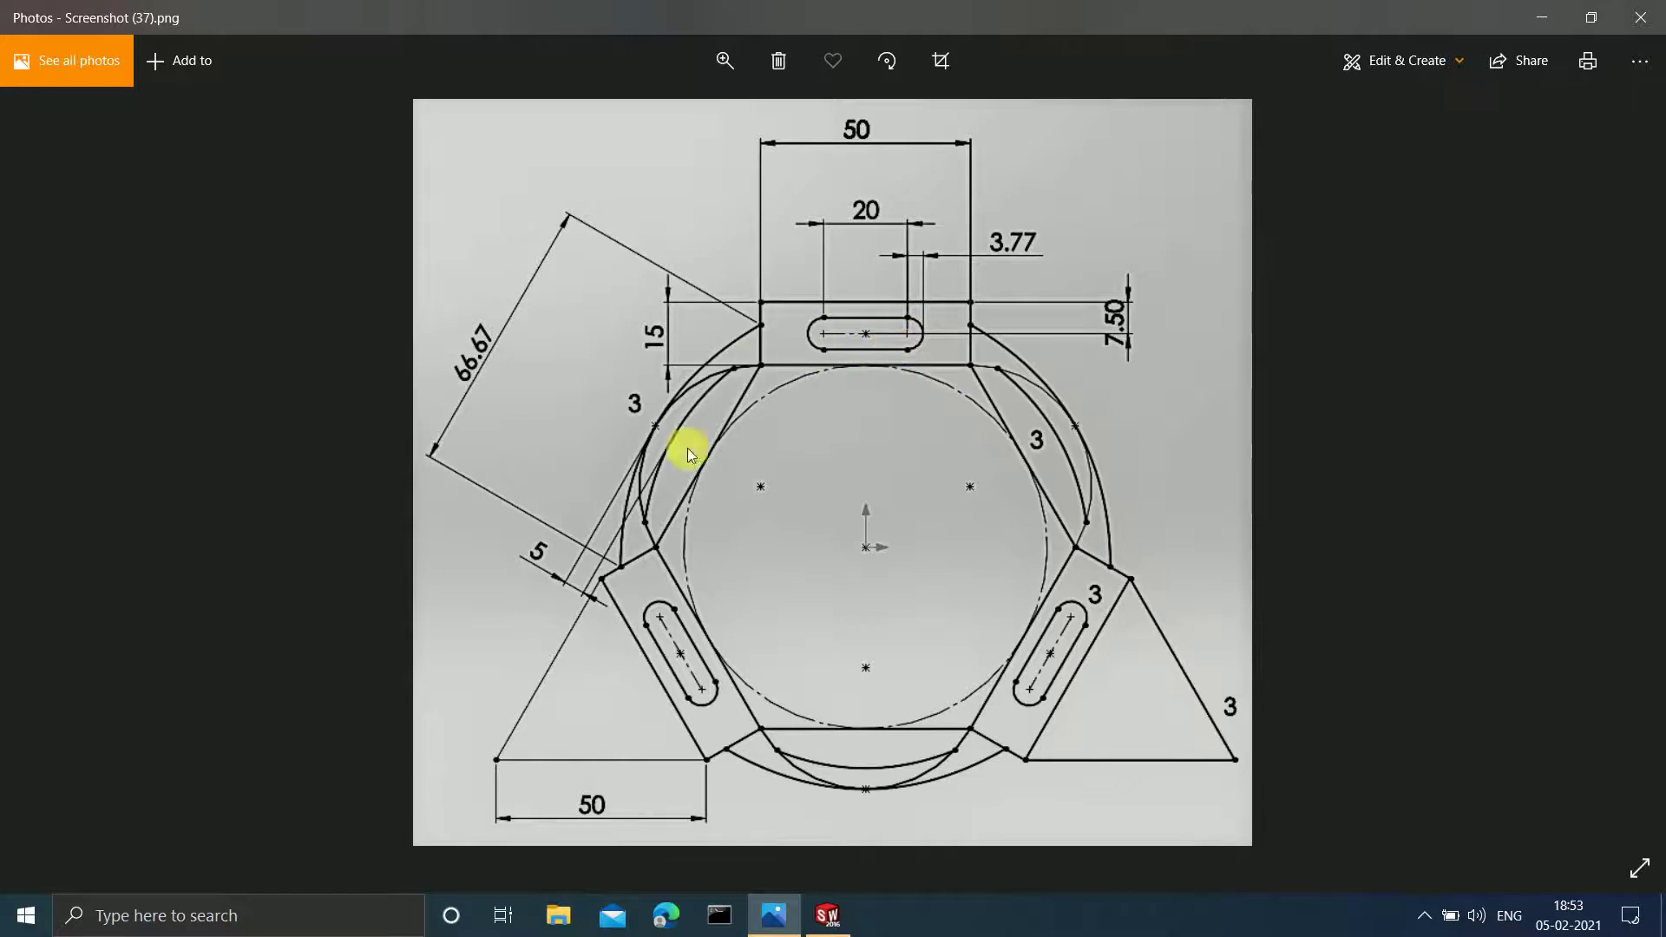
Step: Draw a horizontal centre-point straight slot inside the top tab, starting at its middle
{"action": "left_click", "coordinate": [1535, 18]}
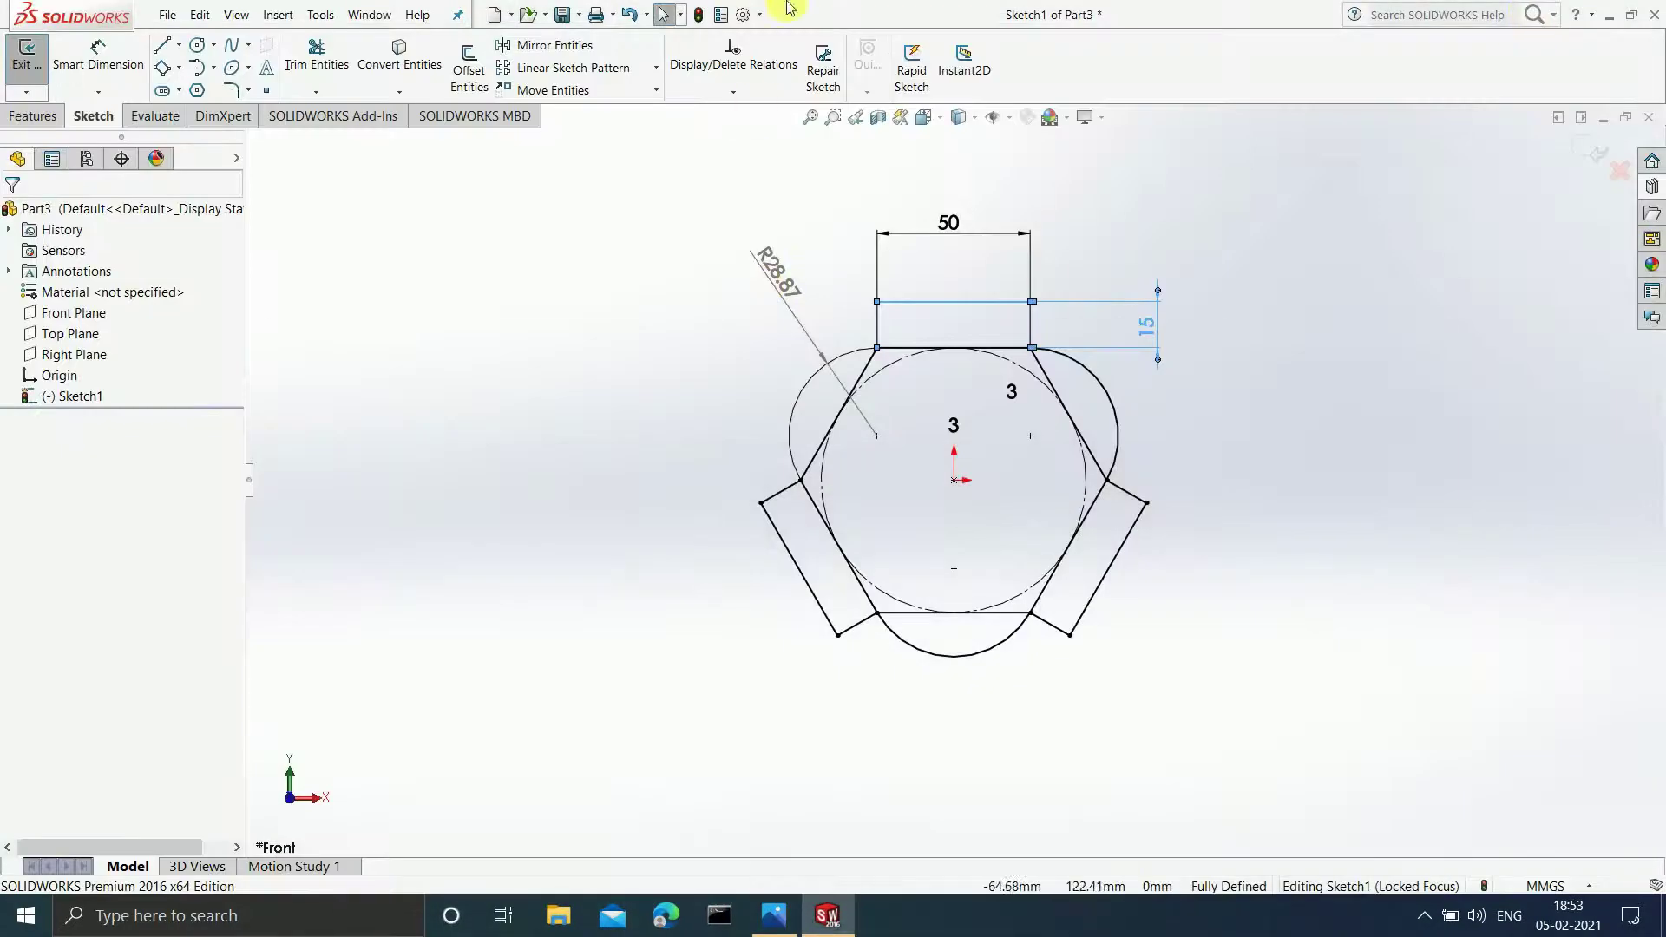
{"action": "left_click", "coordinate": [179, 91]}
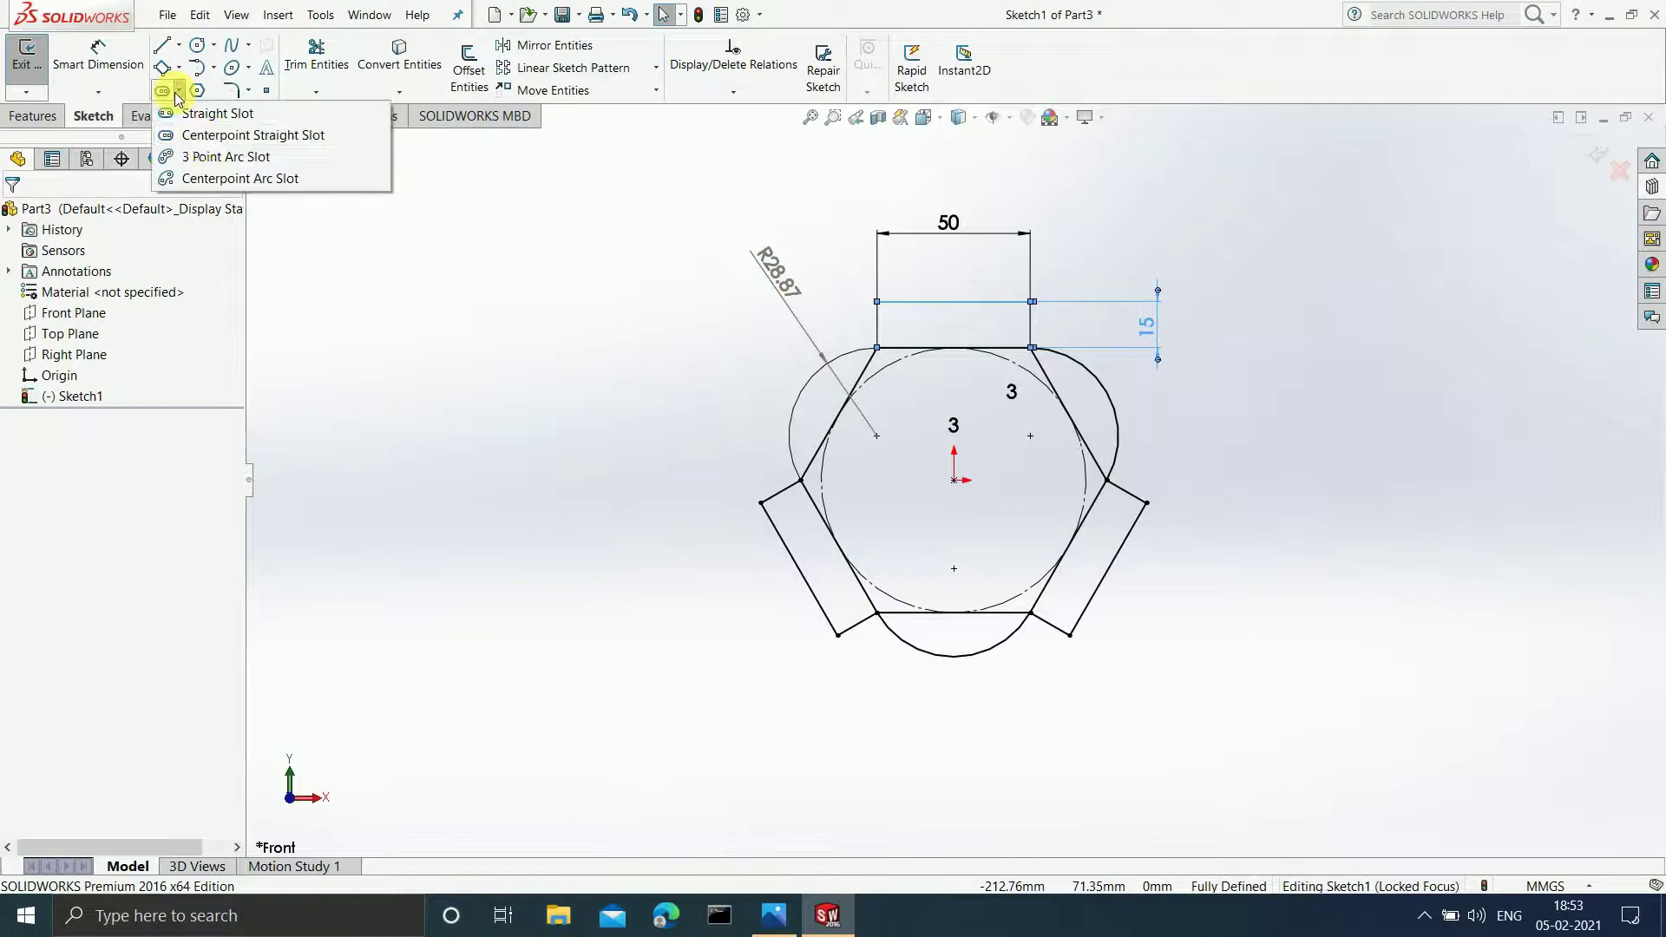
{"action": "left_click", "coordinate": [222, 138]}
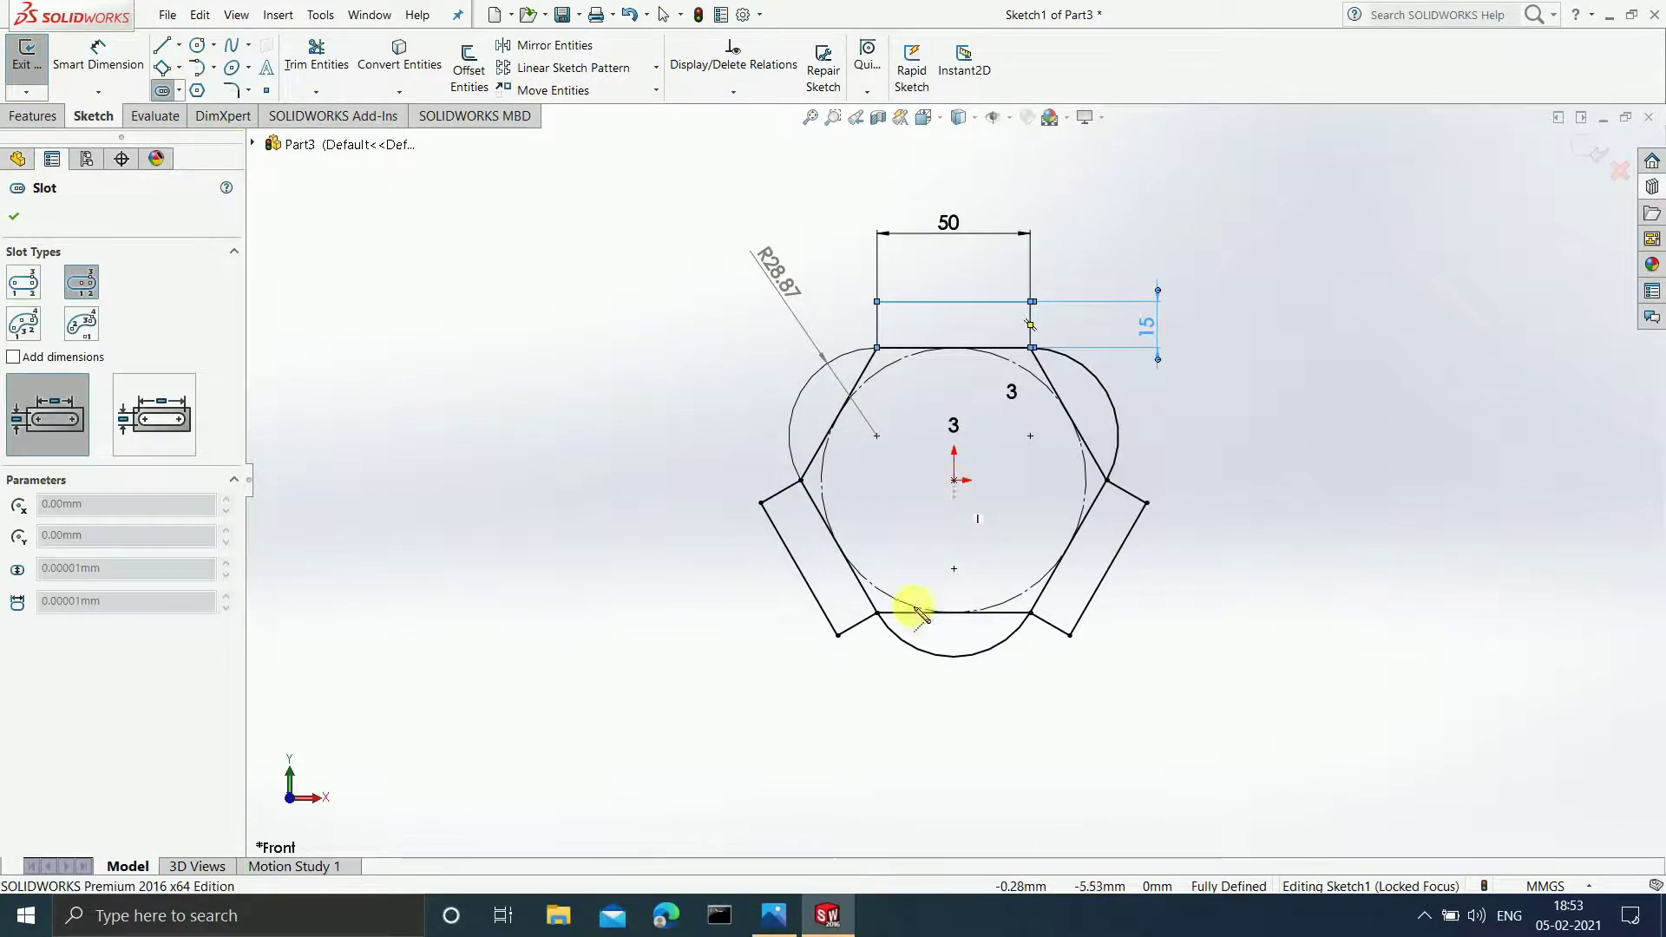
{"action": "left_click", "coordinate": [773, 915]}
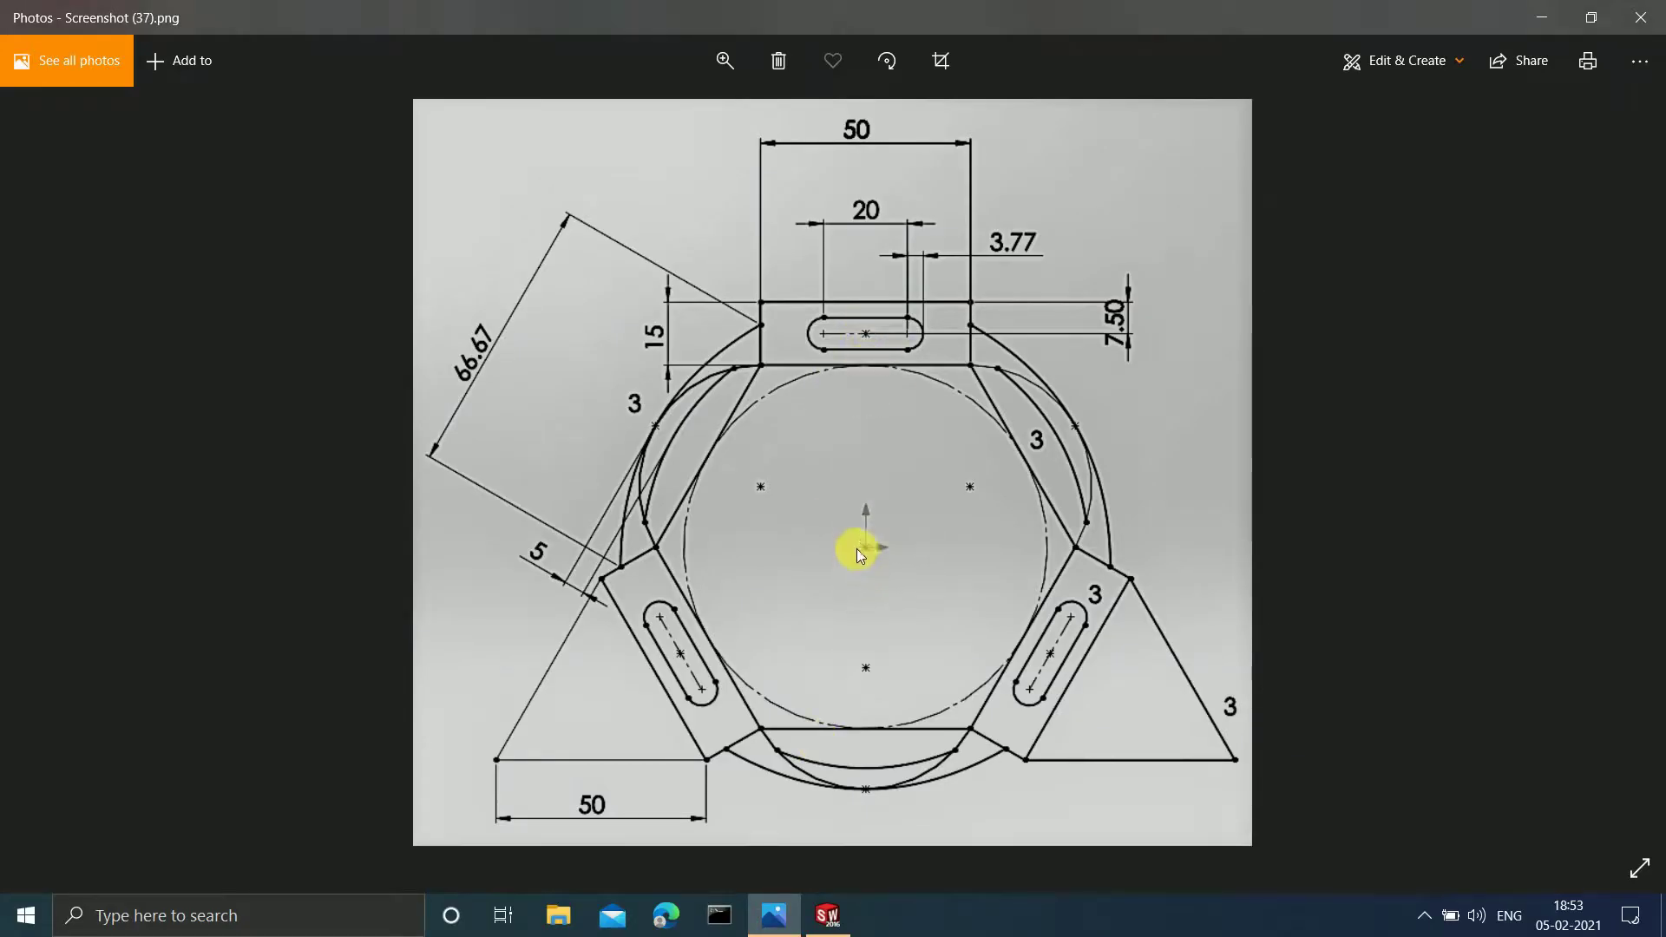
{"action": "left_click", "coordinate": [1519, 18]}
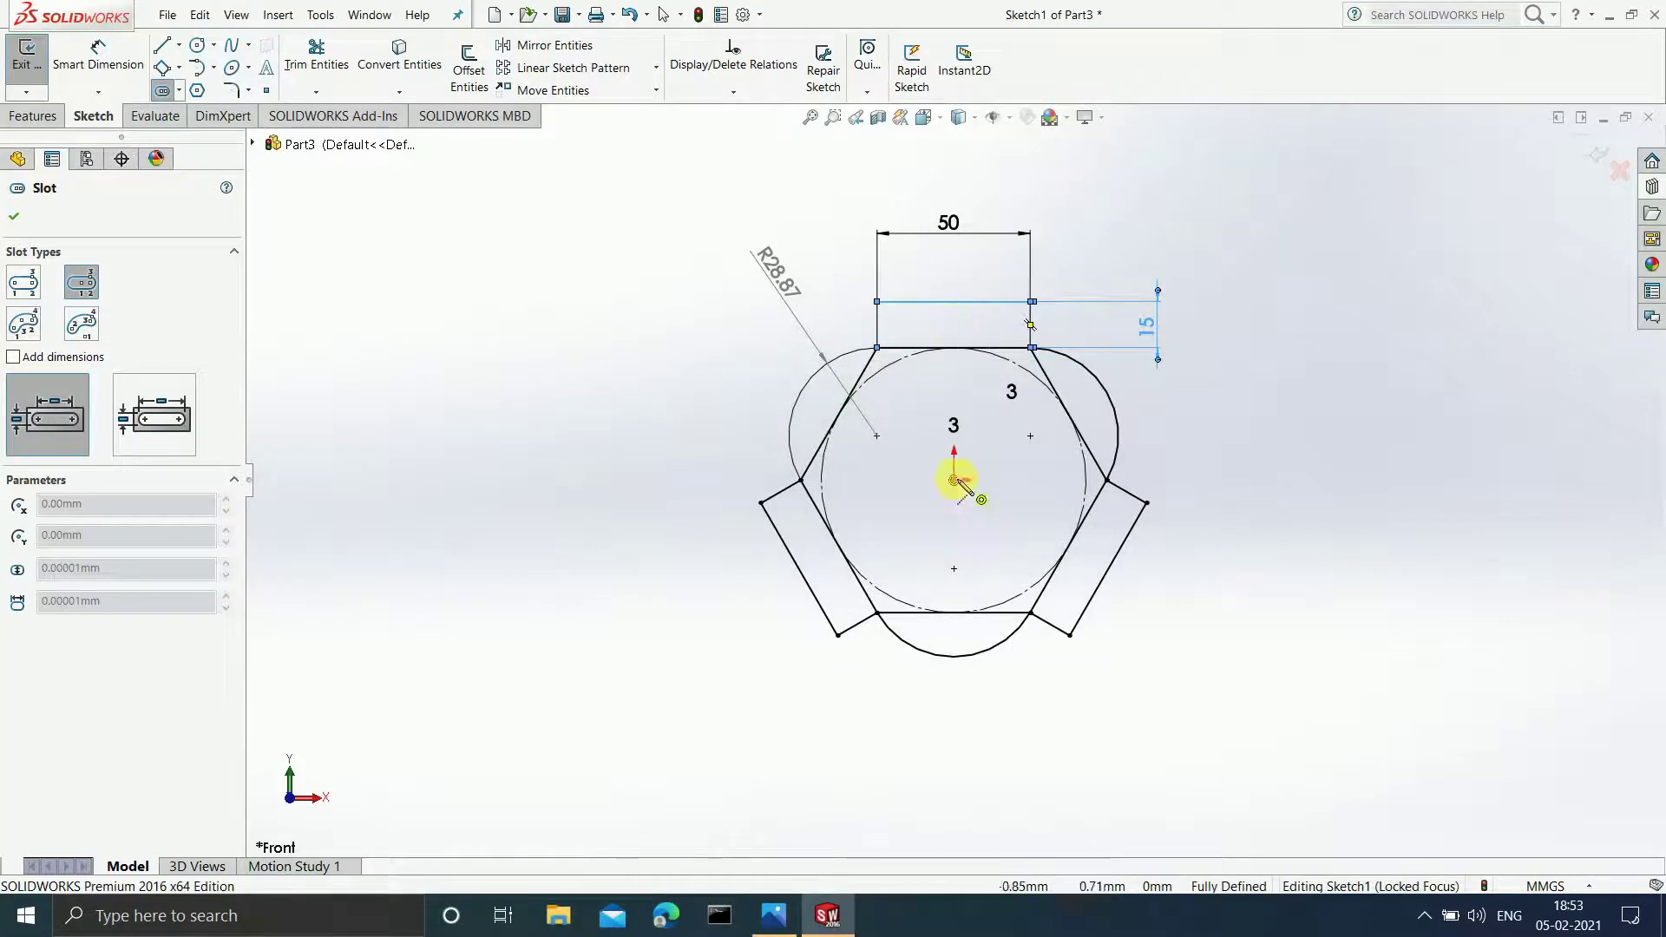
{"action": "left_click", "coordinate": [955, 326]}
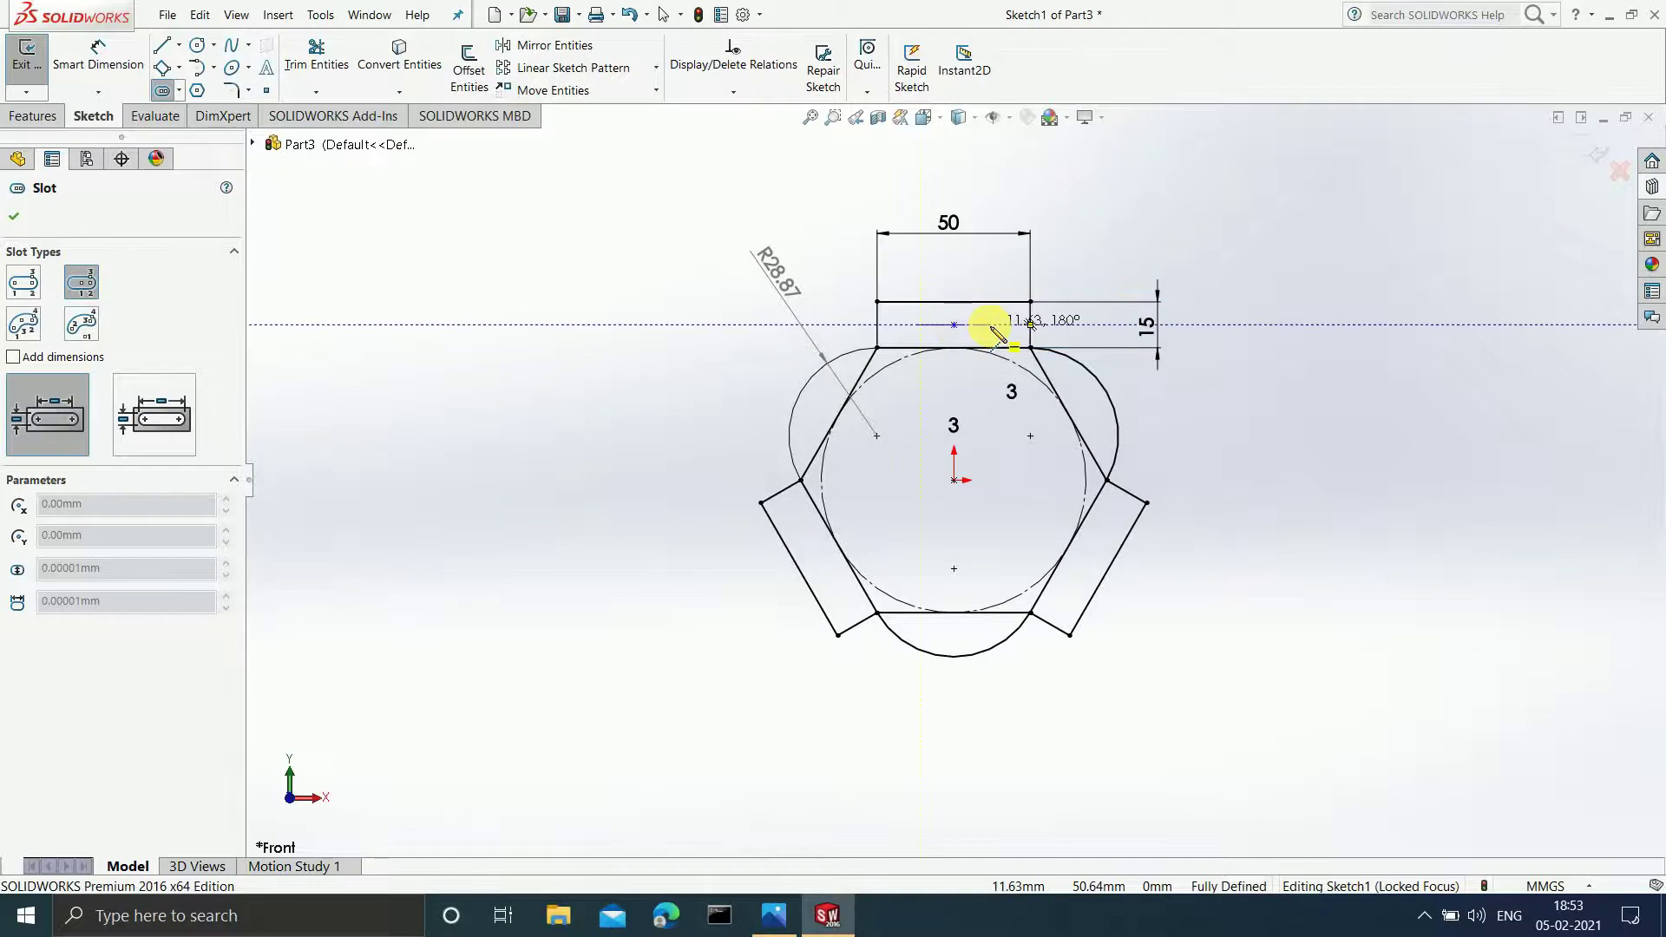
{"action": "left_click", "coordinate": [990, 326]}
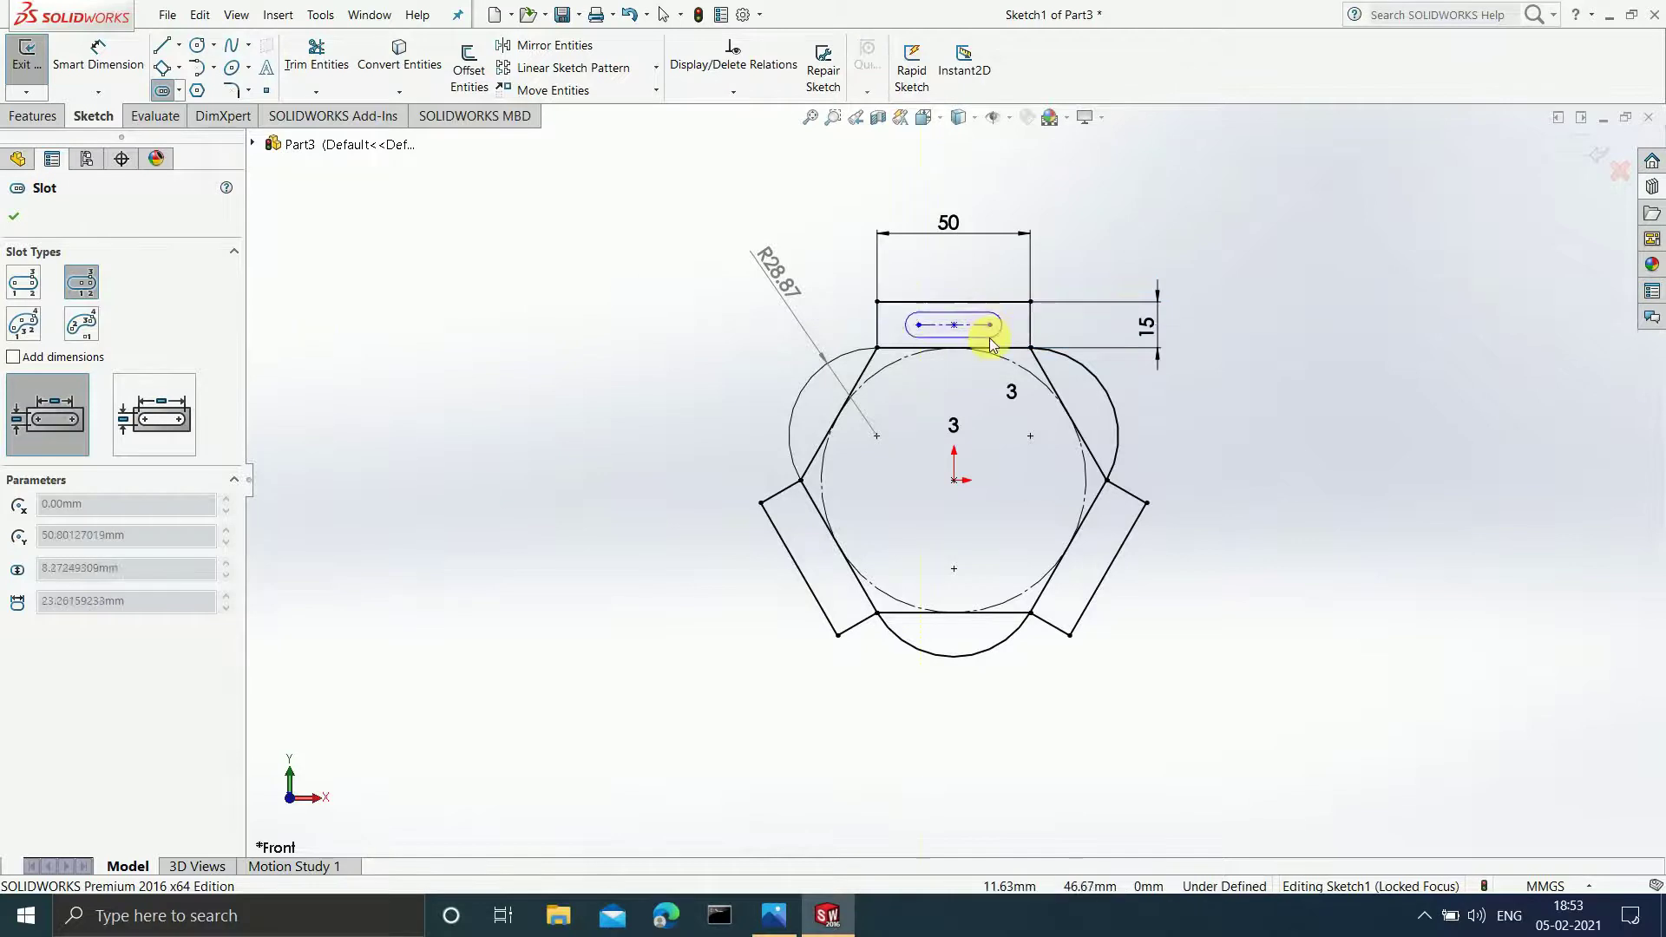
{"action": "left_click", "coordinate": [991, 338]}
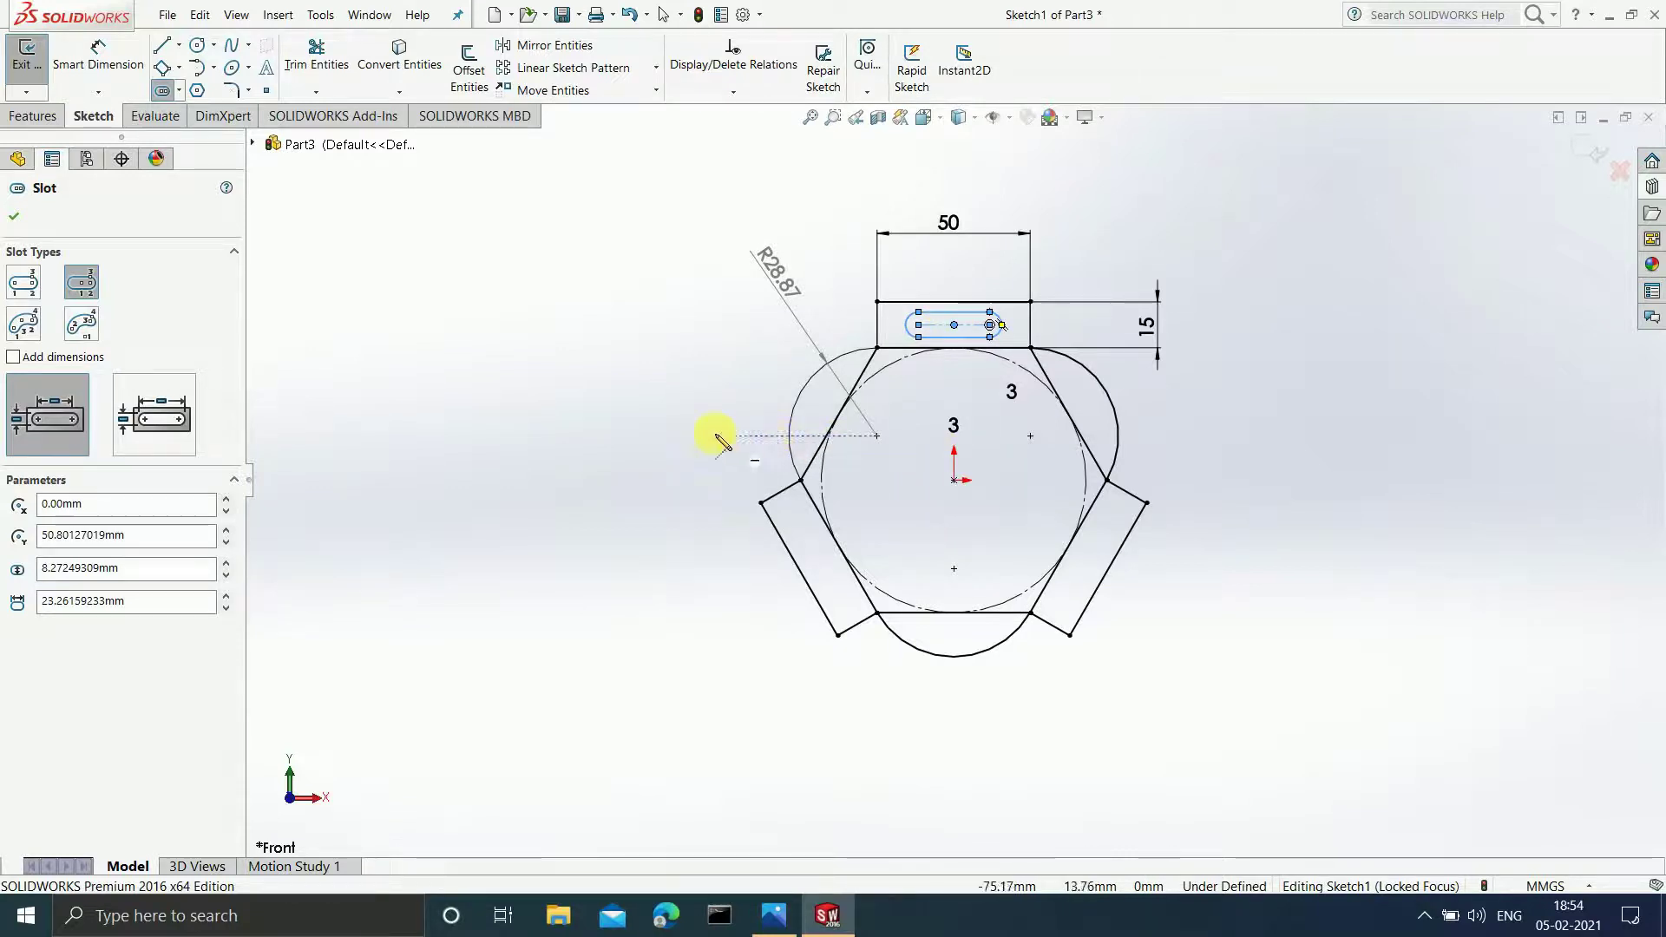
{"action": "key", "text": "Escape"}
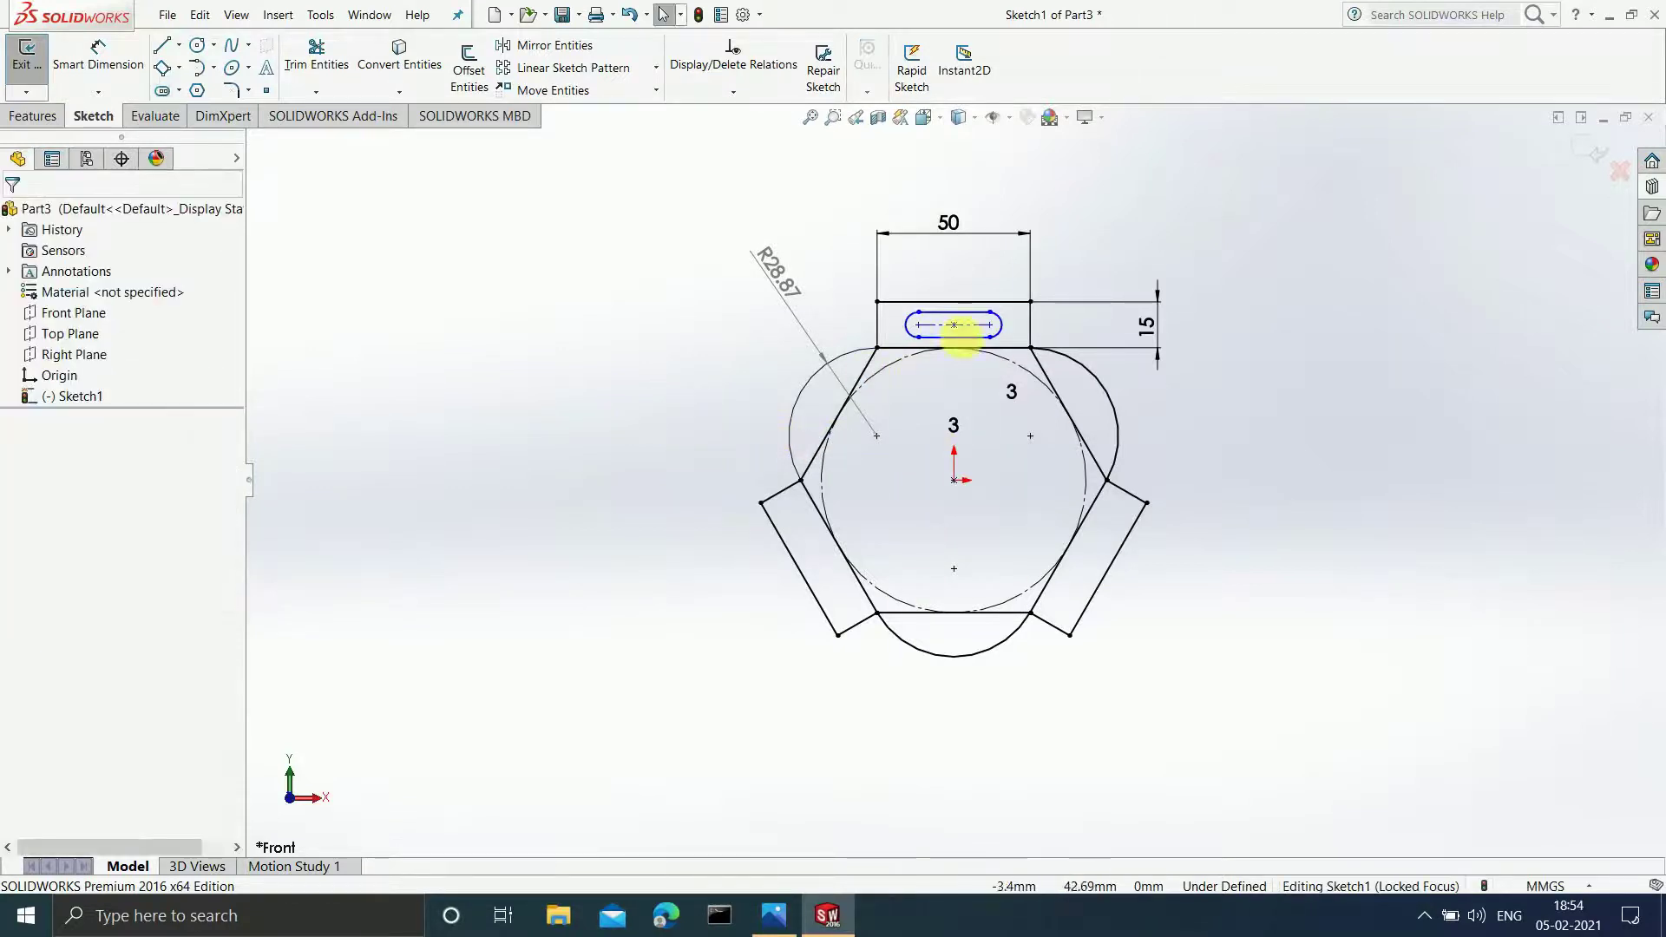
{"action": "left_click", "coordinate": [954, 328]}
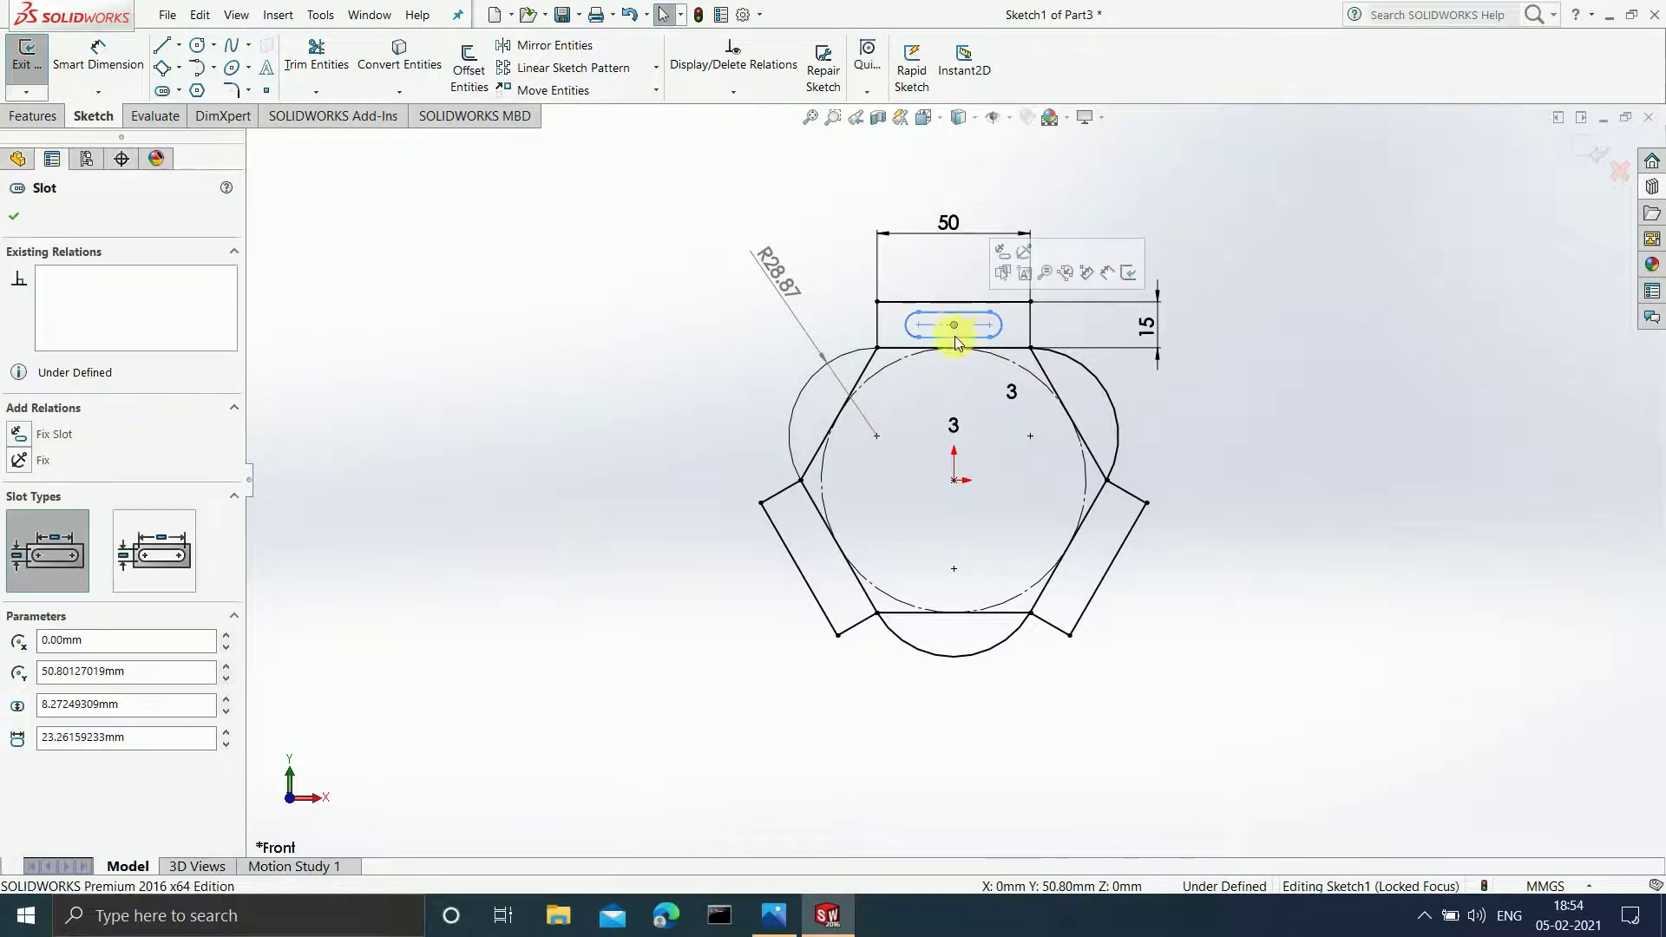
Step: Make the slot centre vertical with the sketch origin, then check the reference drawing
{"action": "left_click", "coordinate": [954, 481], "text": "ctrl"}
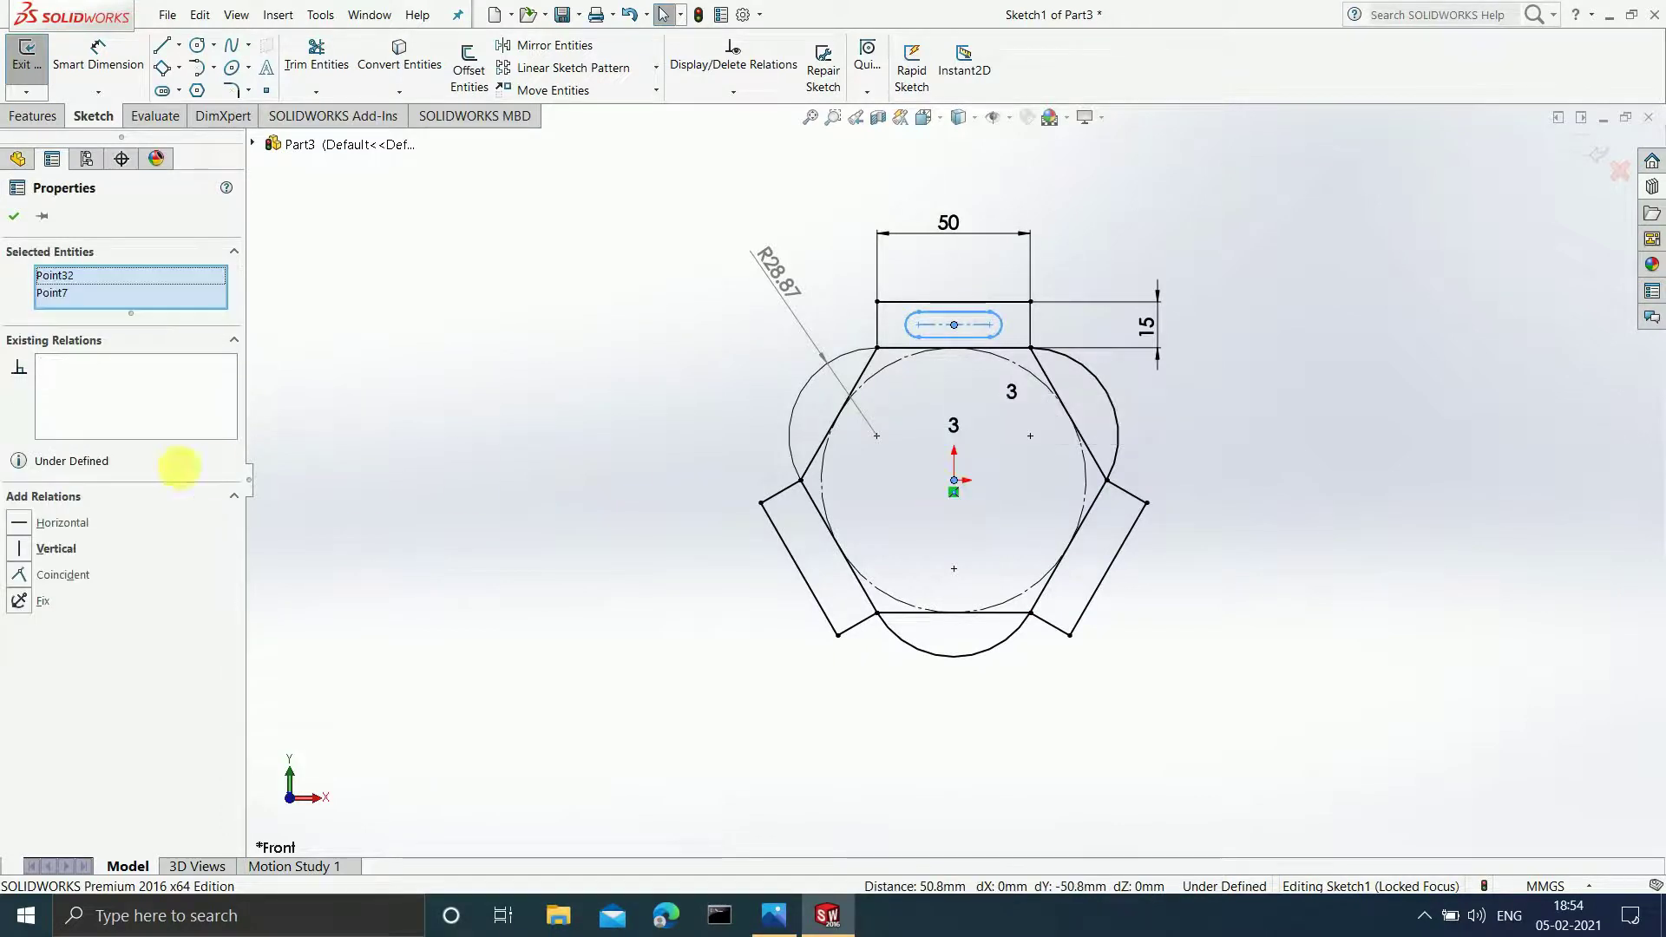
{"action": "left_click", "coordinate": [19, 550]}
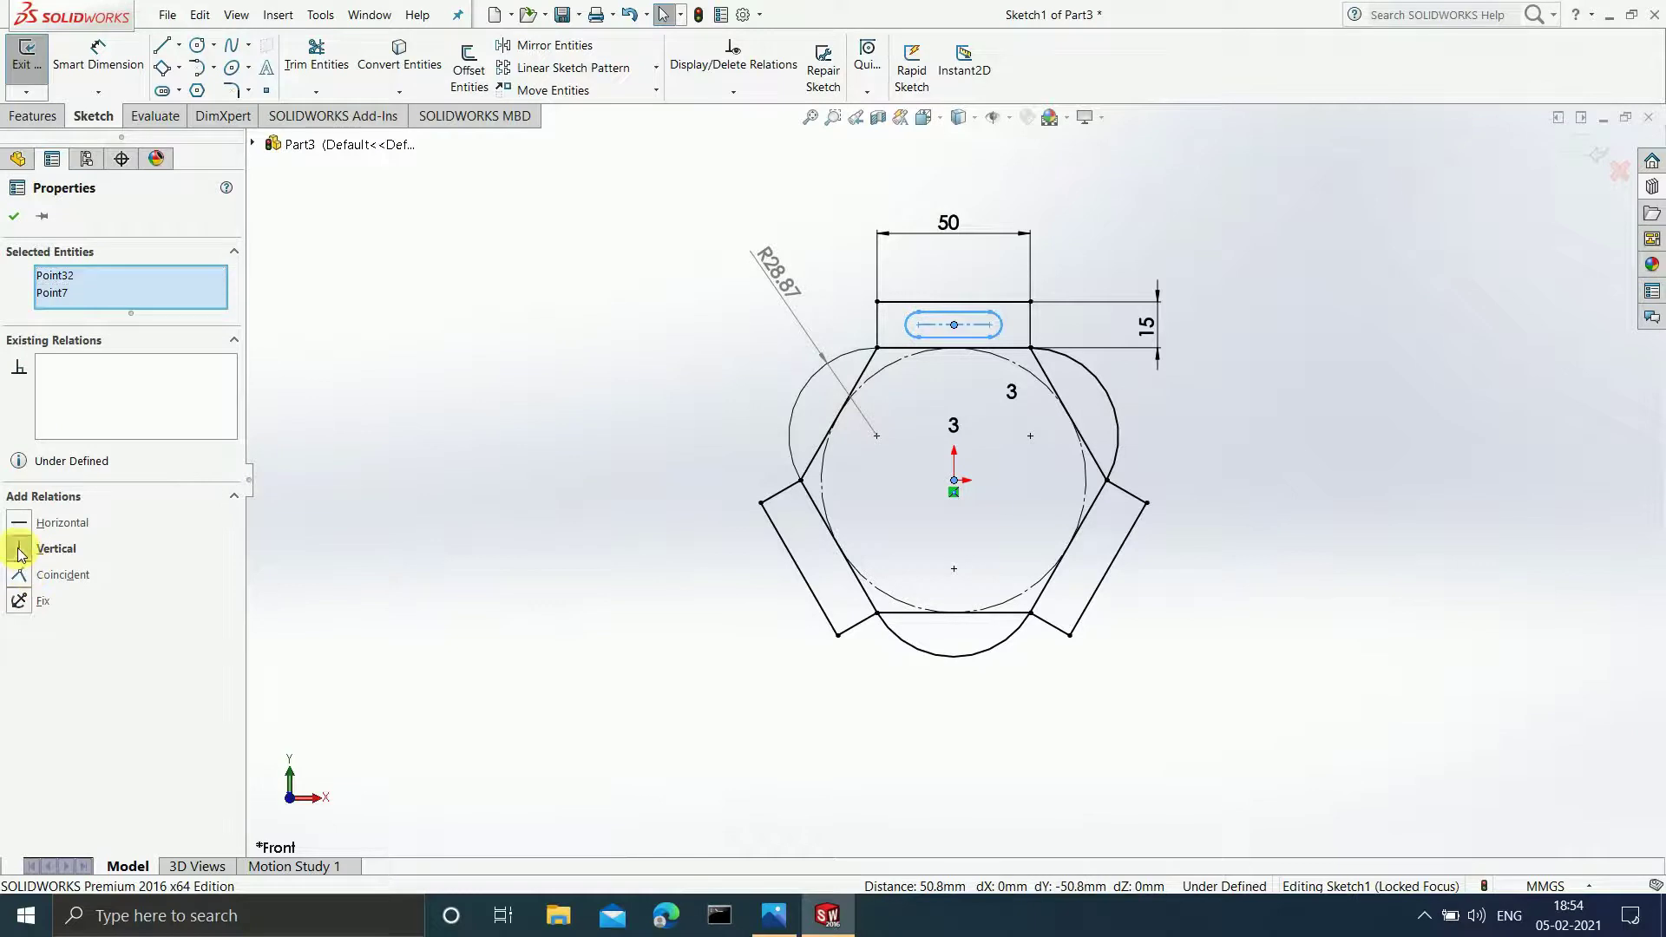
{"action": "left_click", "coordinate": [13, 217]}
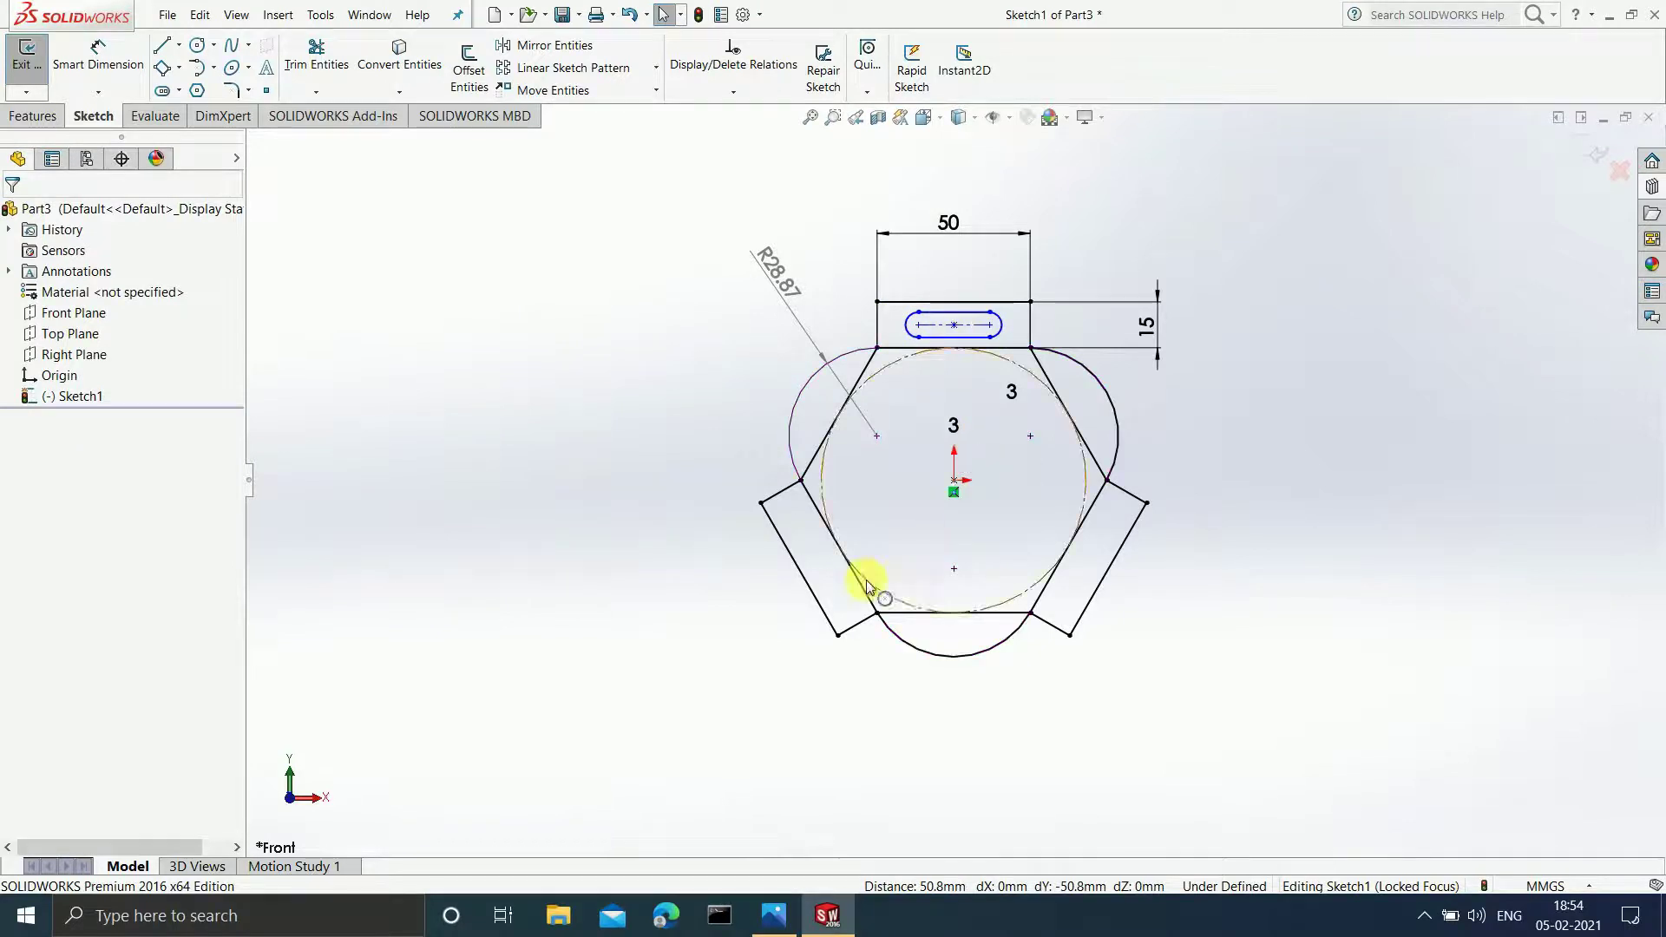
{"action": "left_click", "coordinate": [788, 914]}
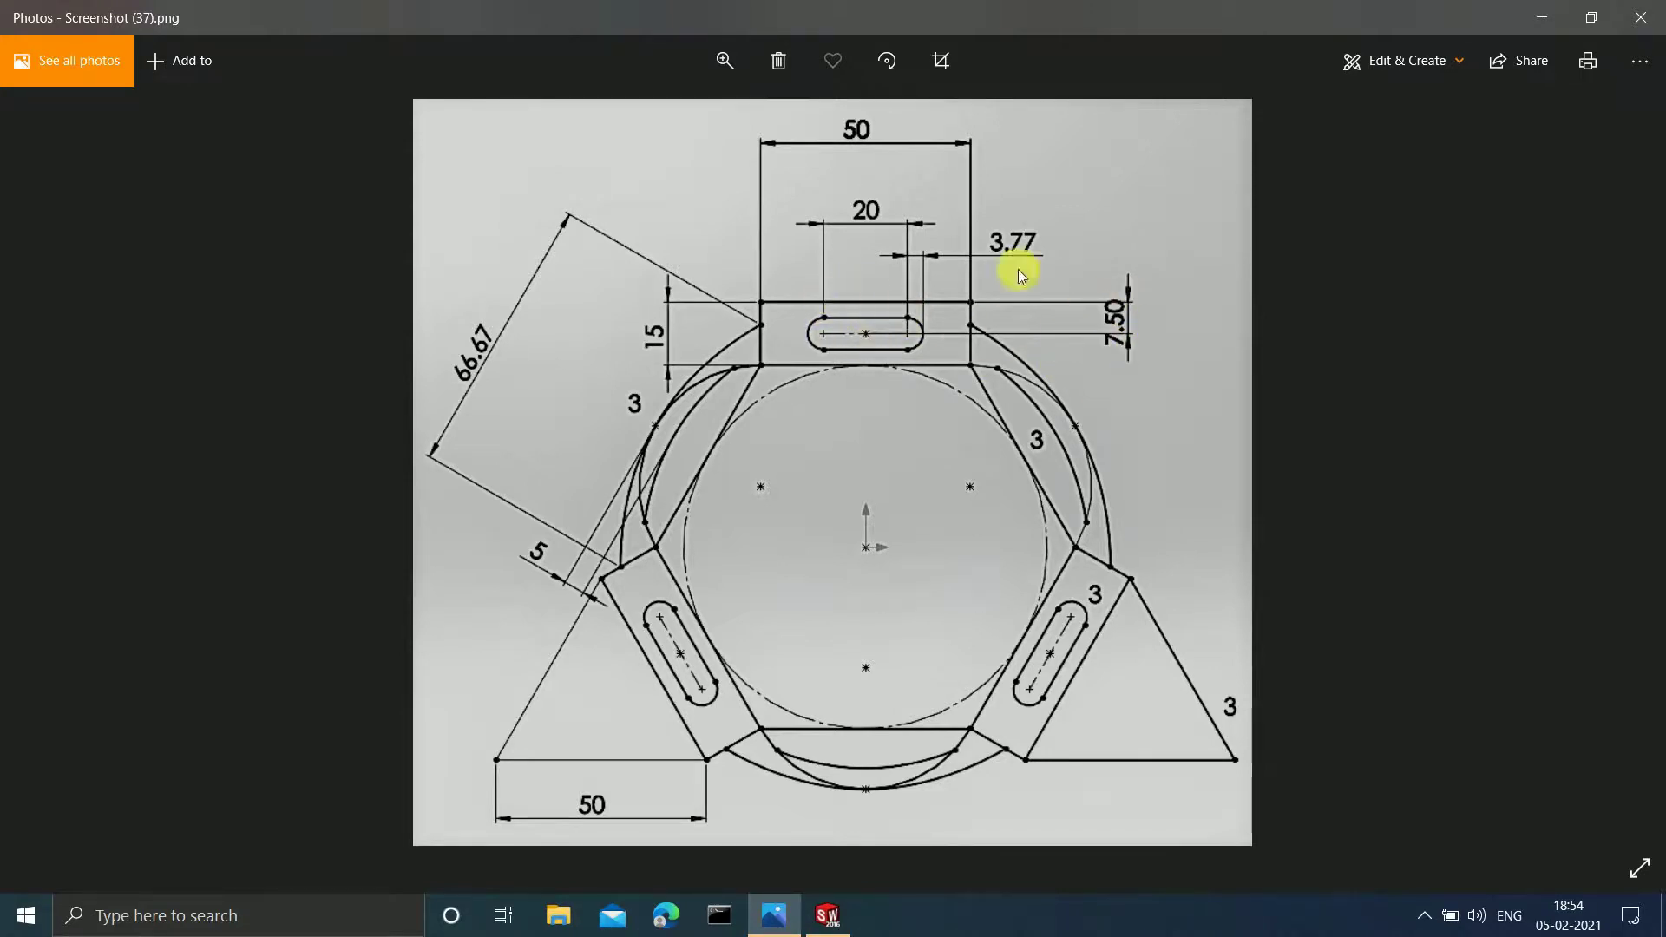
Step: Dimension the top slot's length as 20 mm
{"action": "left_click", "coordinate": [1541, 17]}
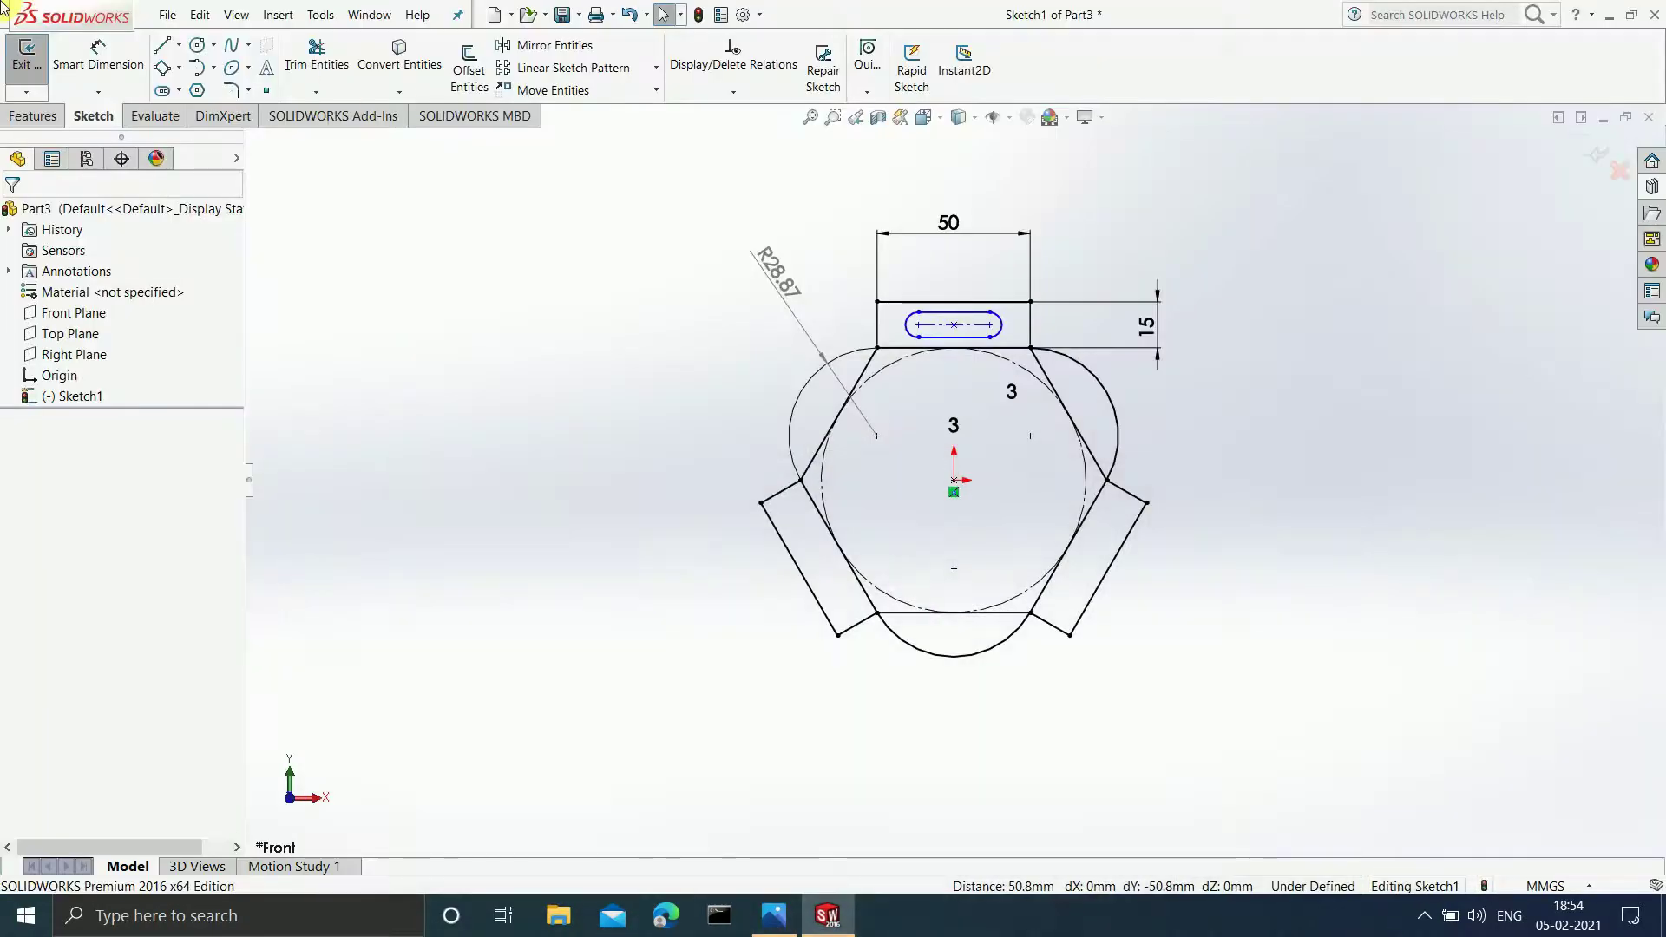
{"action": "left_click", "coordinate": [73, 75]}
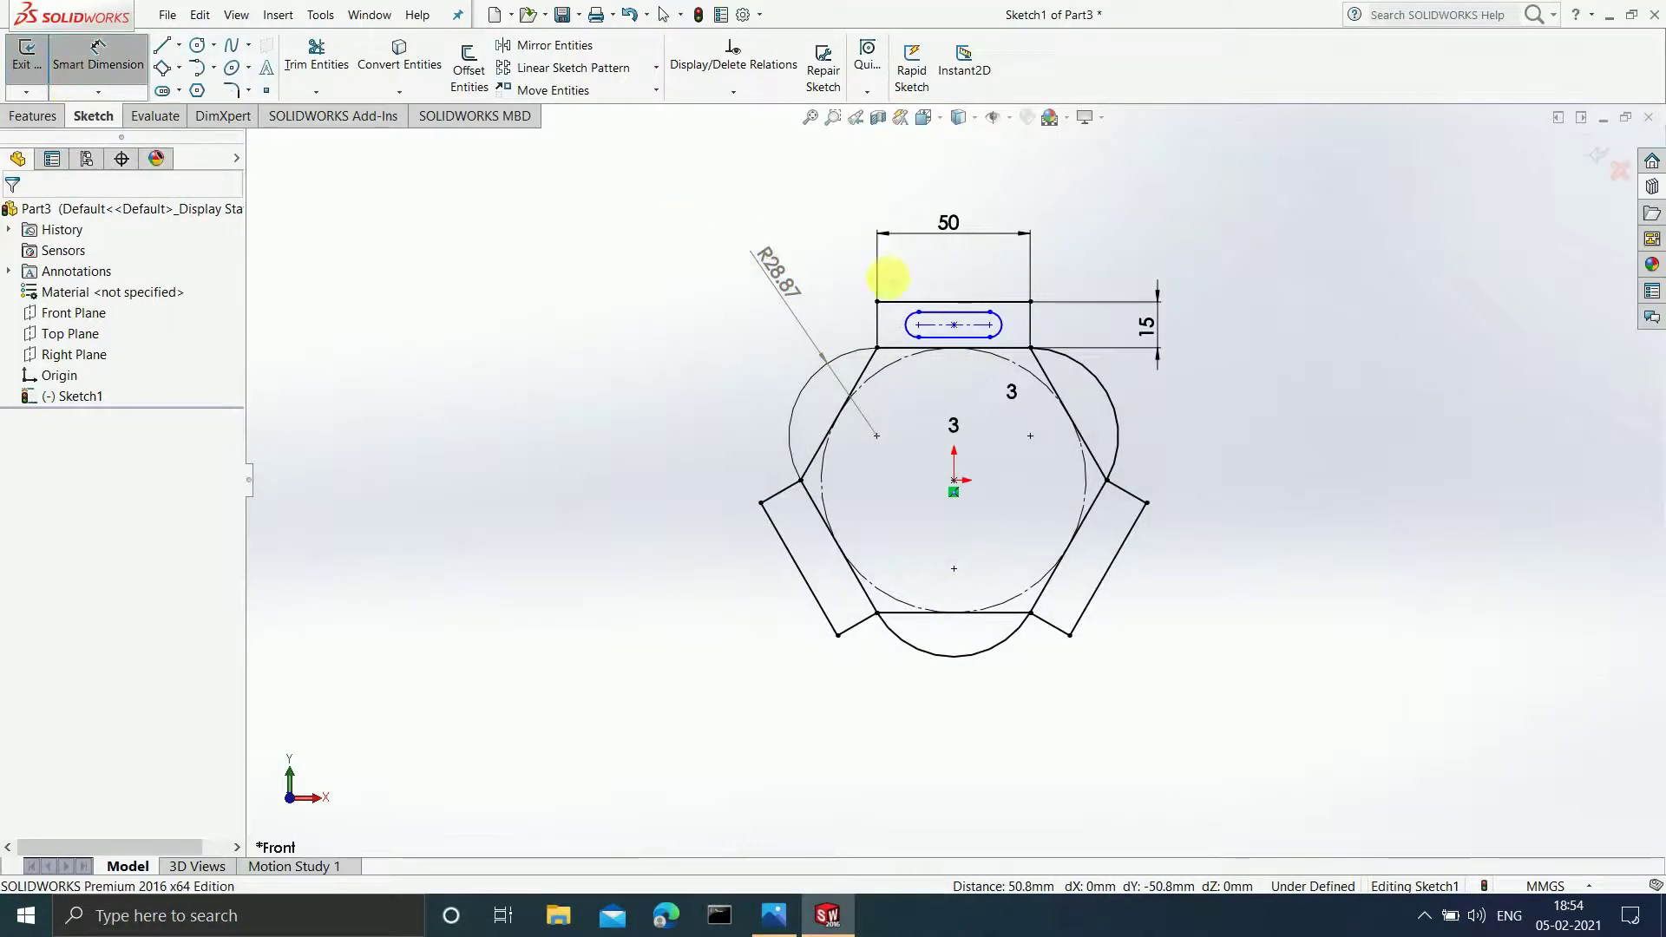
{"action": "left_click", "coordinate": [924, 323]}
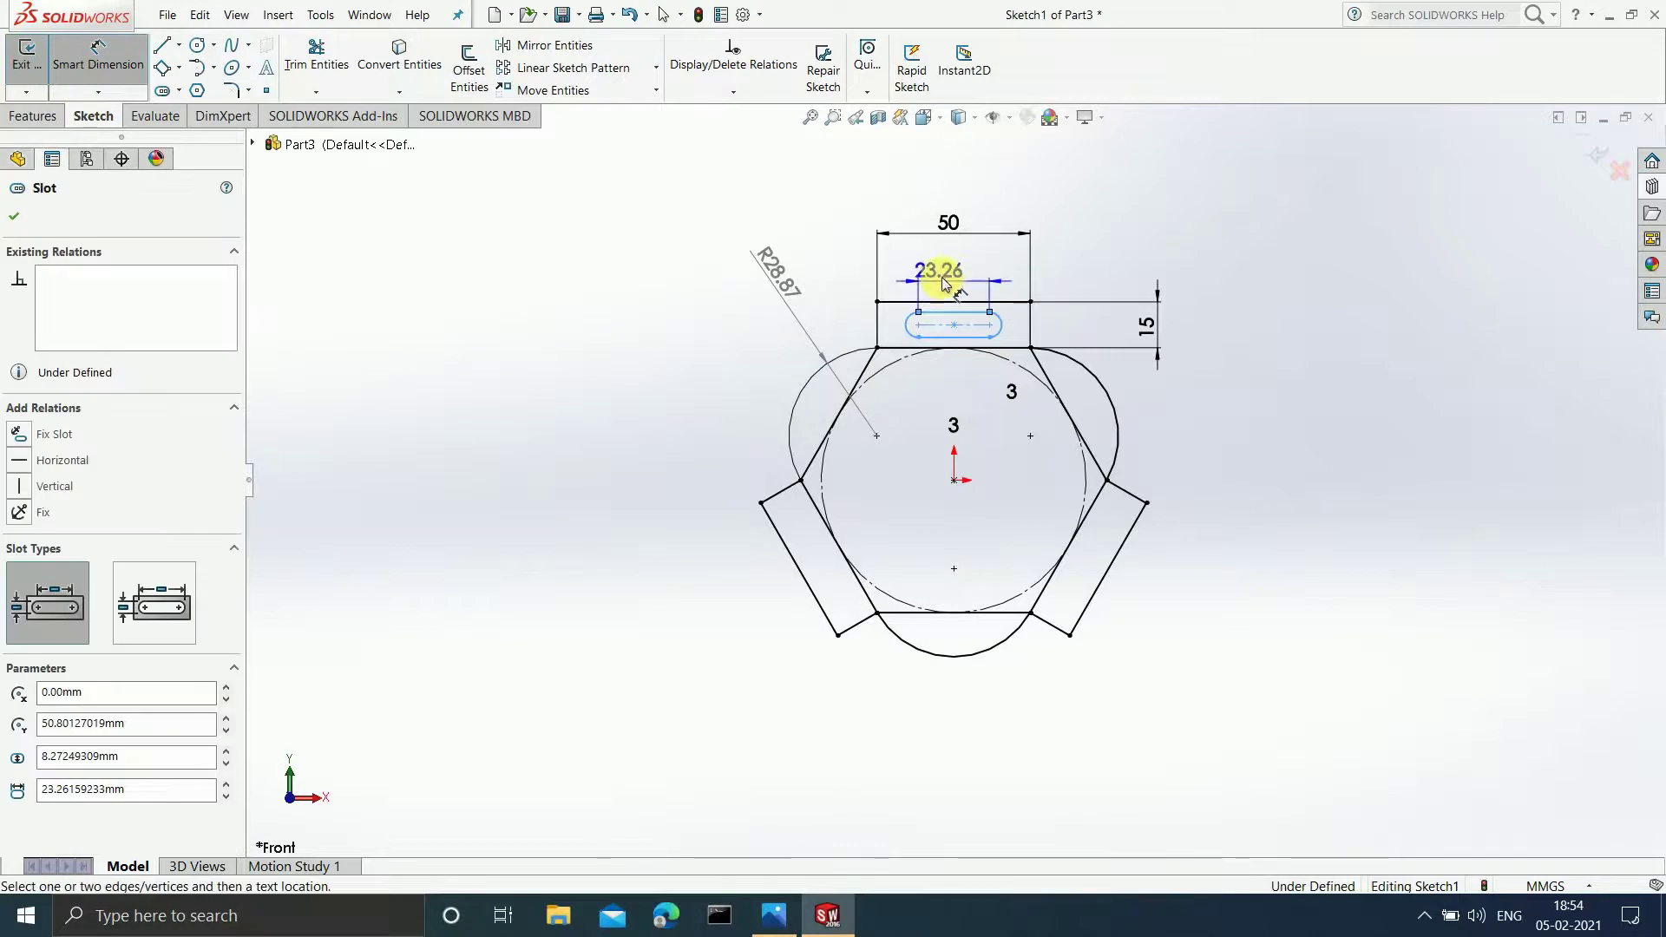
{"action": "left_click", "coordinate": [962, 264]}
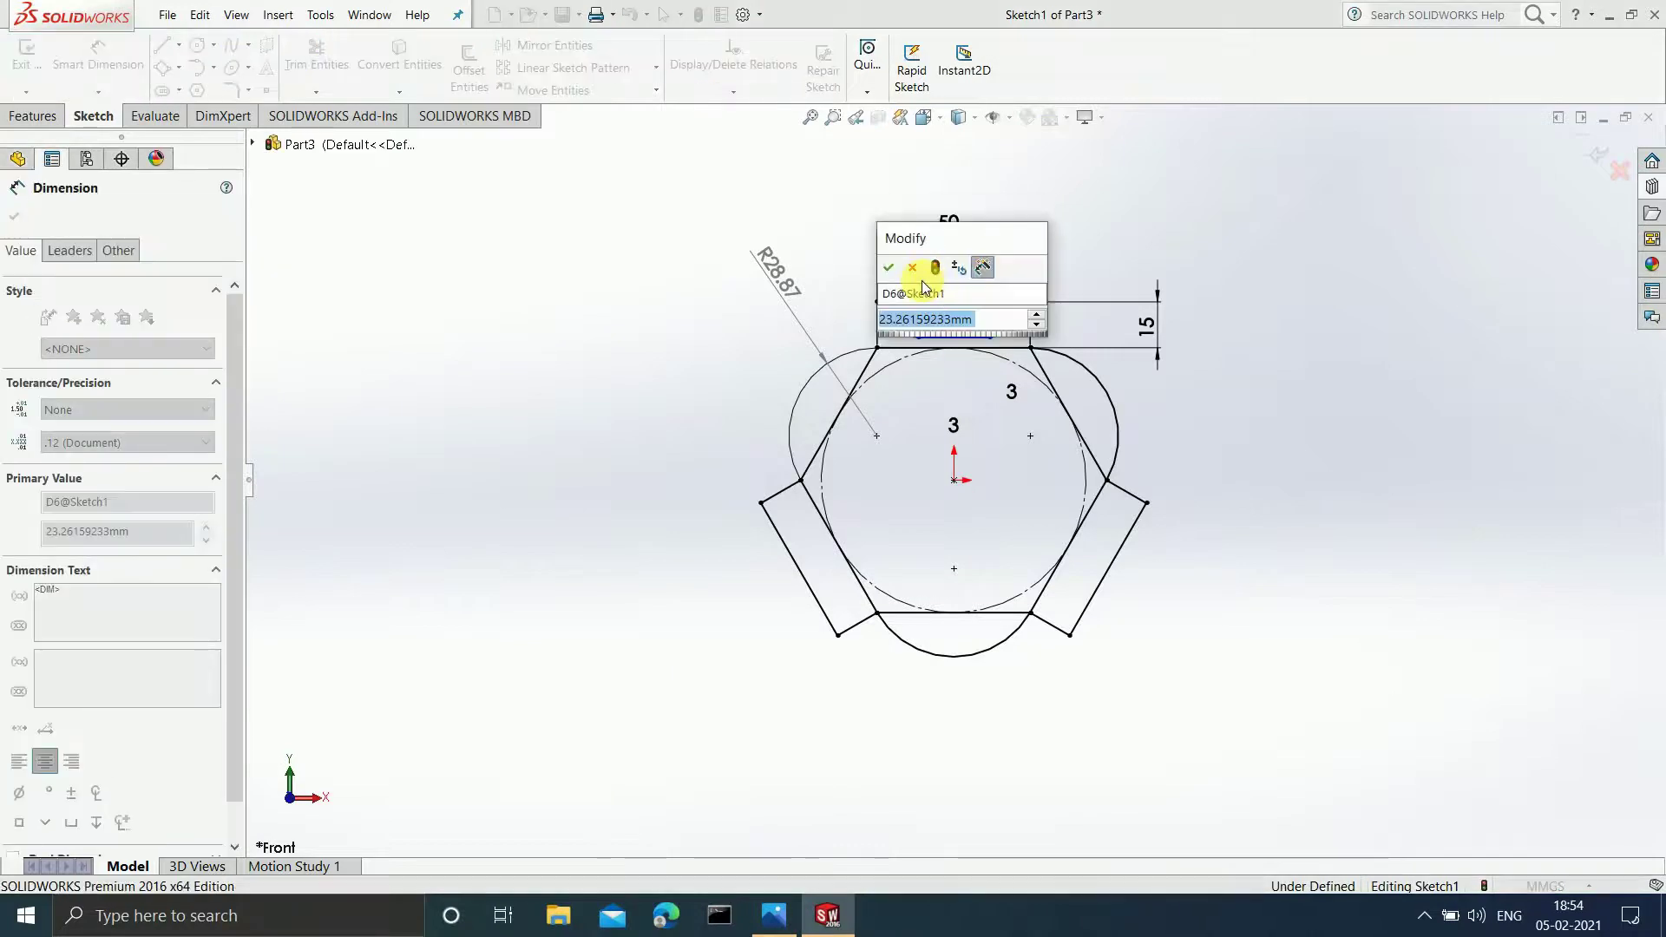
{"action": "type", "text": "20"}
{"action": "key", "text": "Return"}
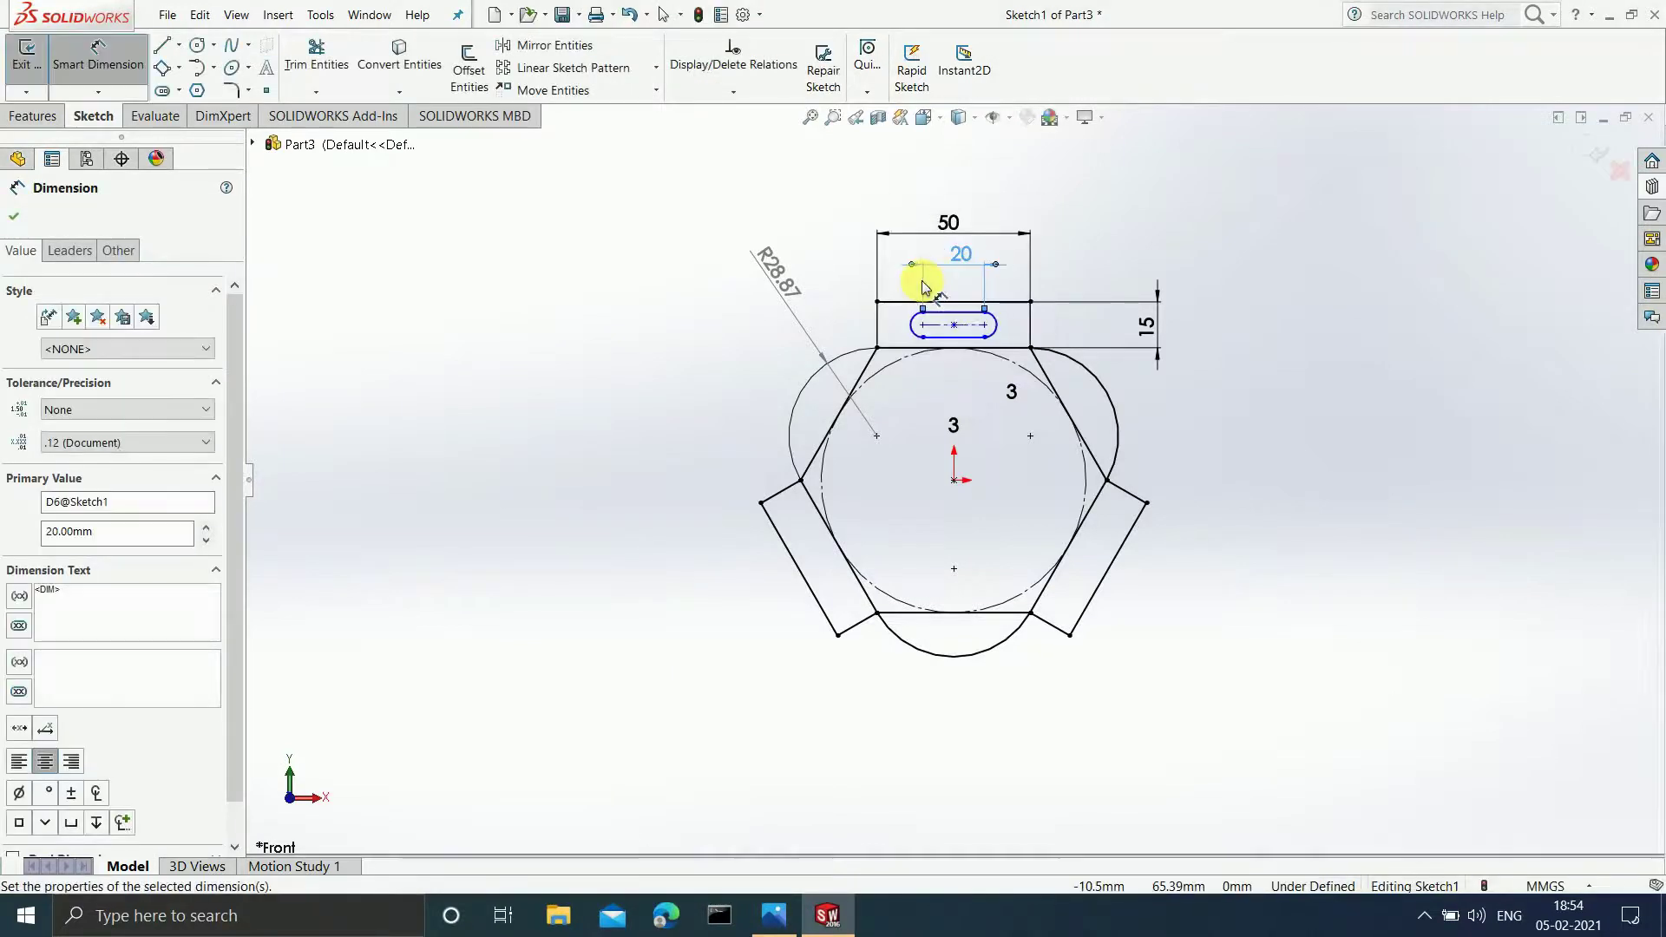
Step: Dimension the slot centre 7.50 below the top tab's upper edge and compare with the reference
{"action": "scroll", "coordinate": [964, 320], "scroll_direction": "up", "scroll_amount": 2}
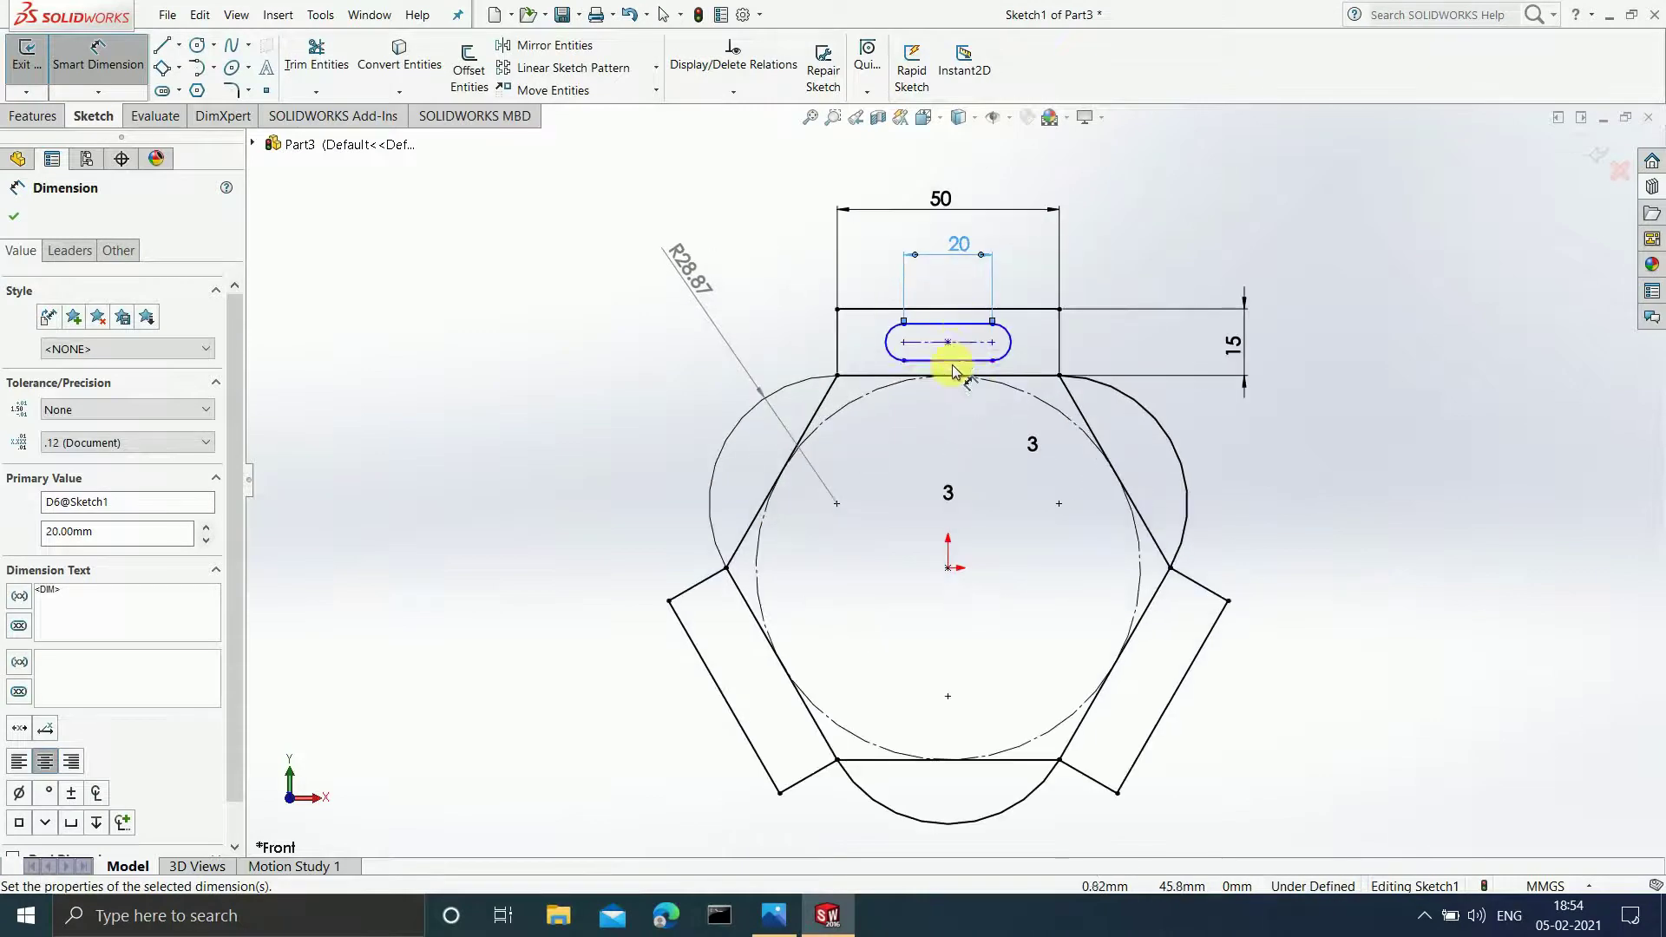
{"action": "left_click", "coordinate": [952, 344]}
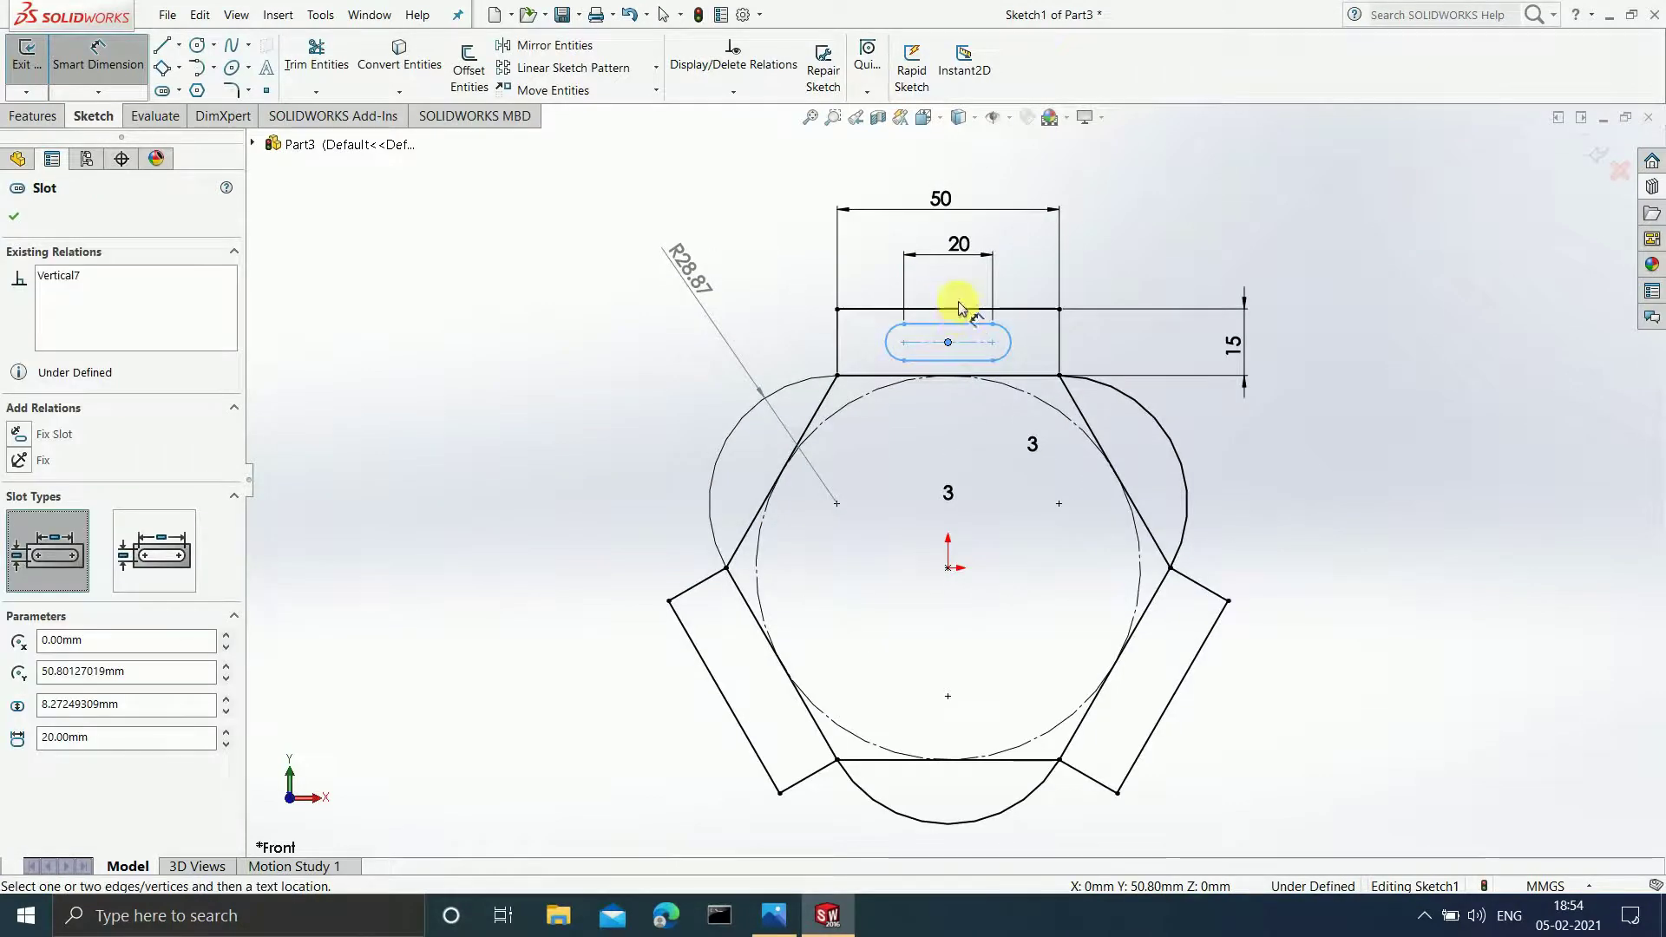
{"action": "left_click", "coordinate": [955, 310]}
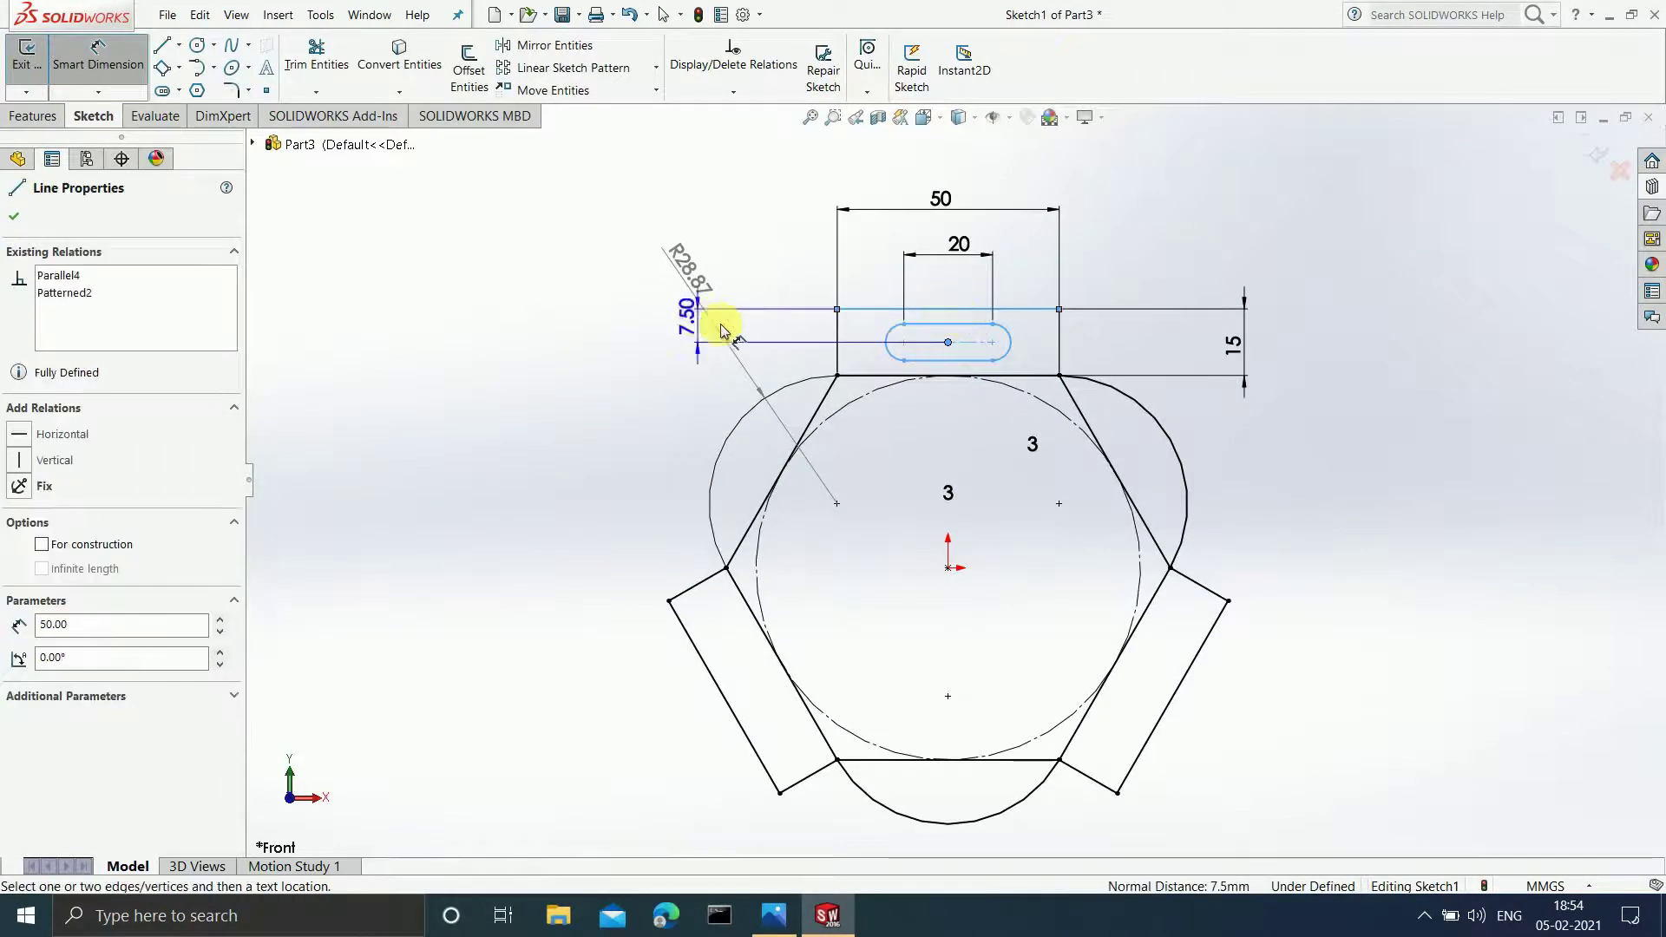
{"action": "left_click", "coordinate": [678, 330]}
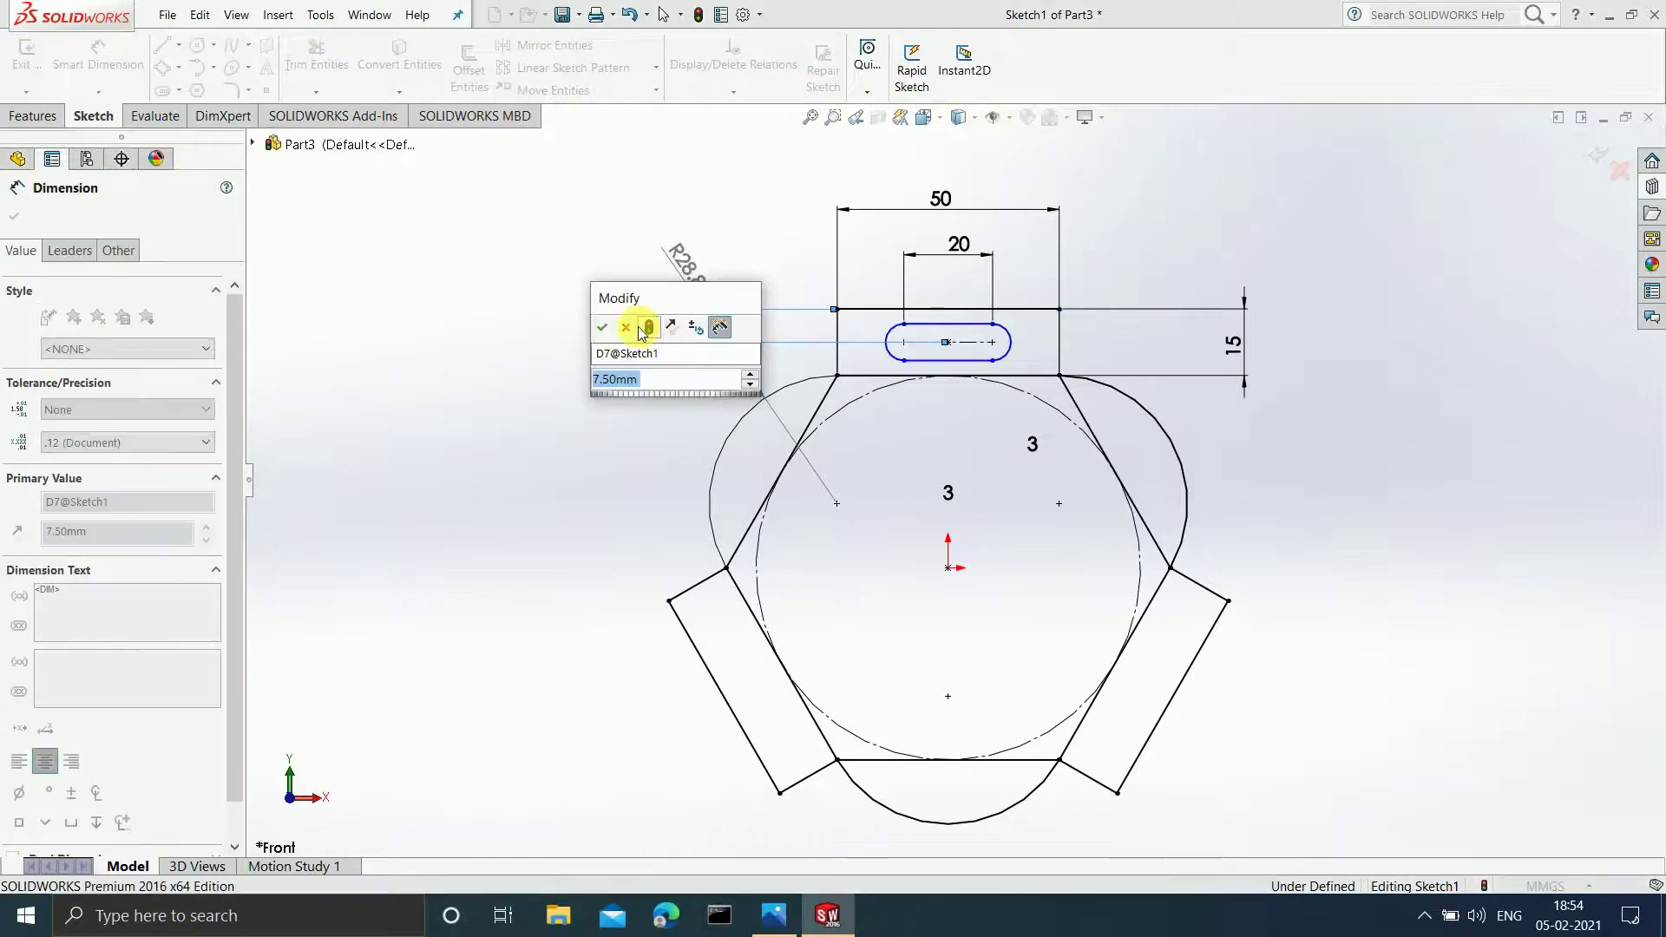
{"action": "left_click", "coordinate": [605, 327]}
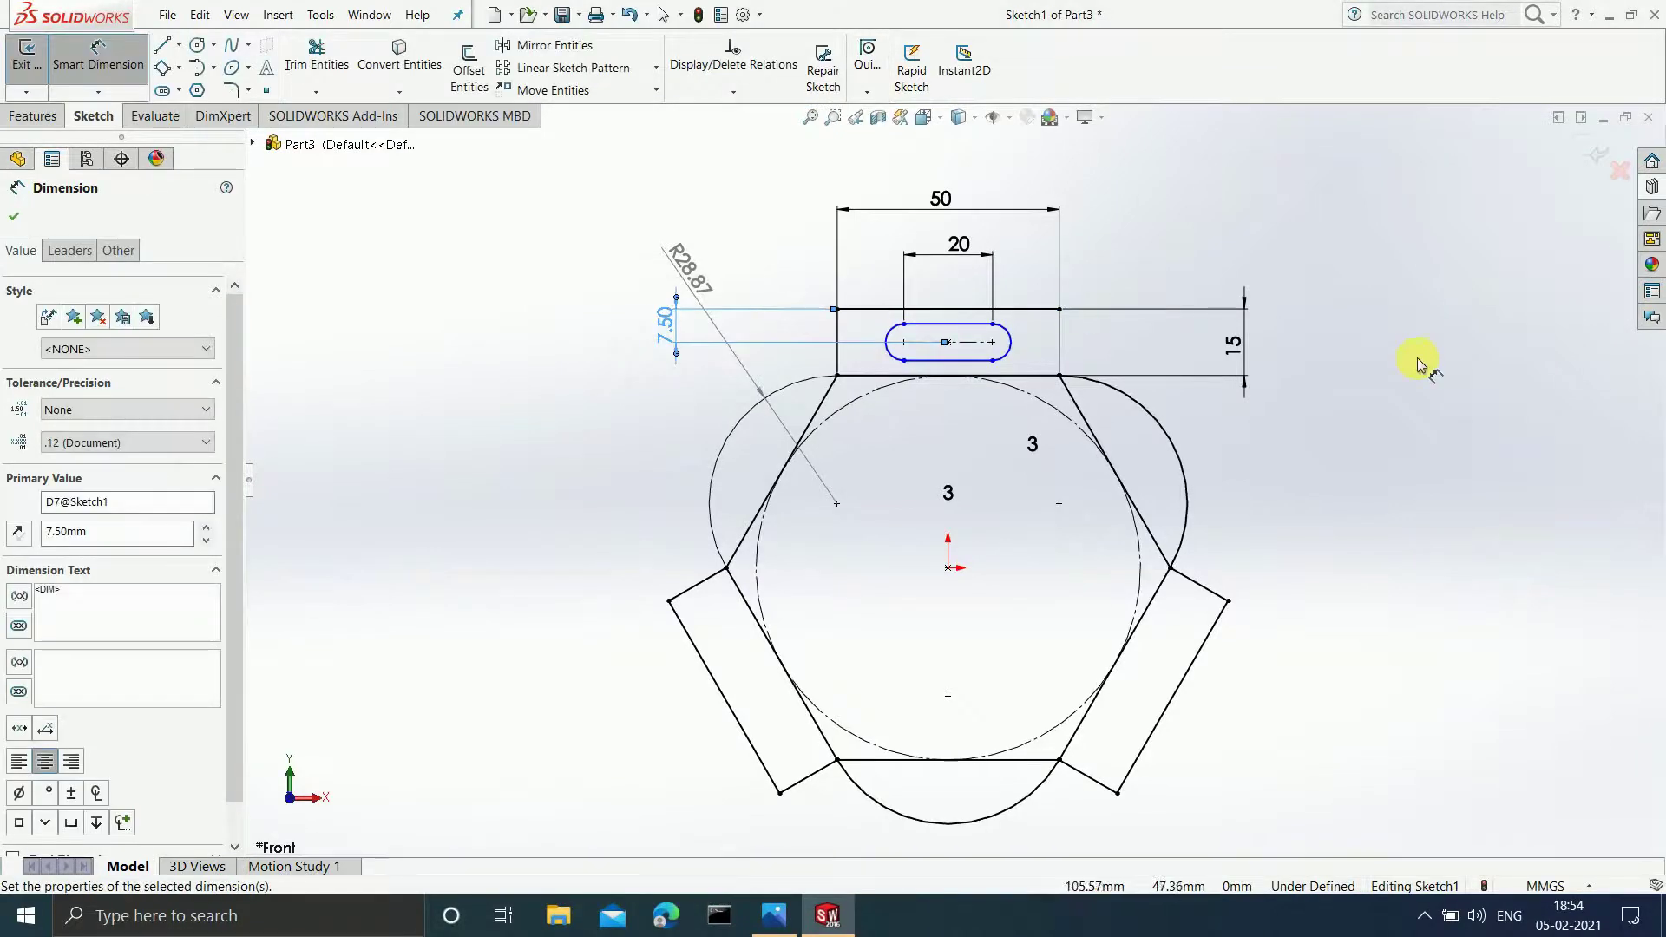
{"action": "left_click", "coordinate": [771, 914]}
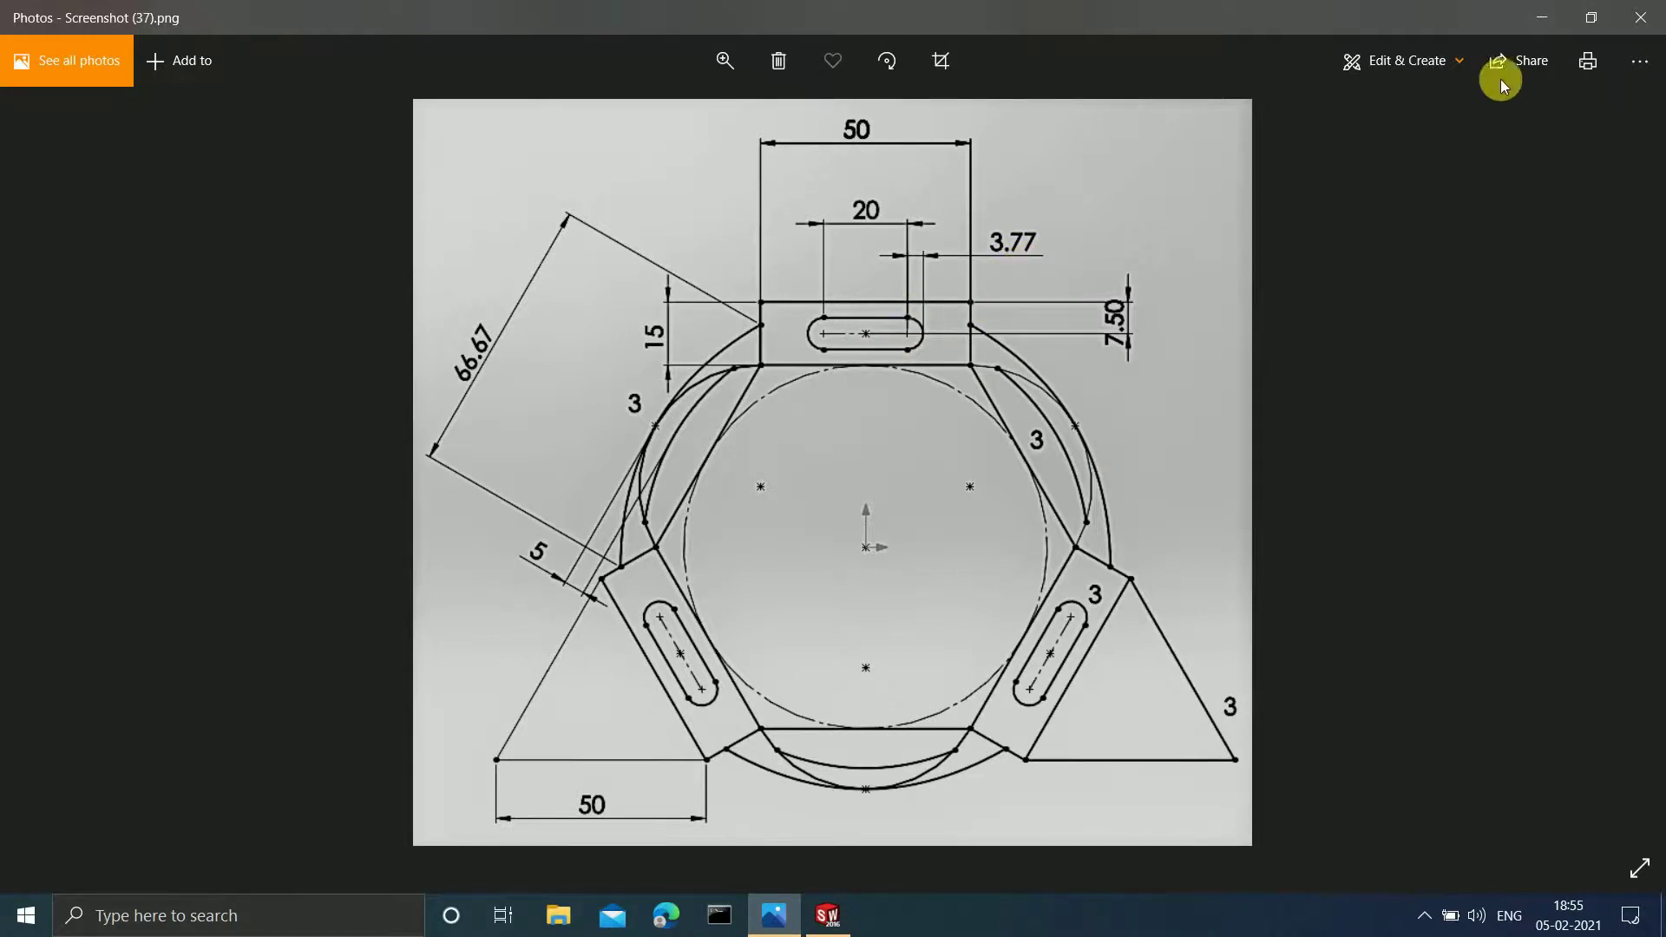
{"action": "left_click", "coordinate": [1543, 18]}
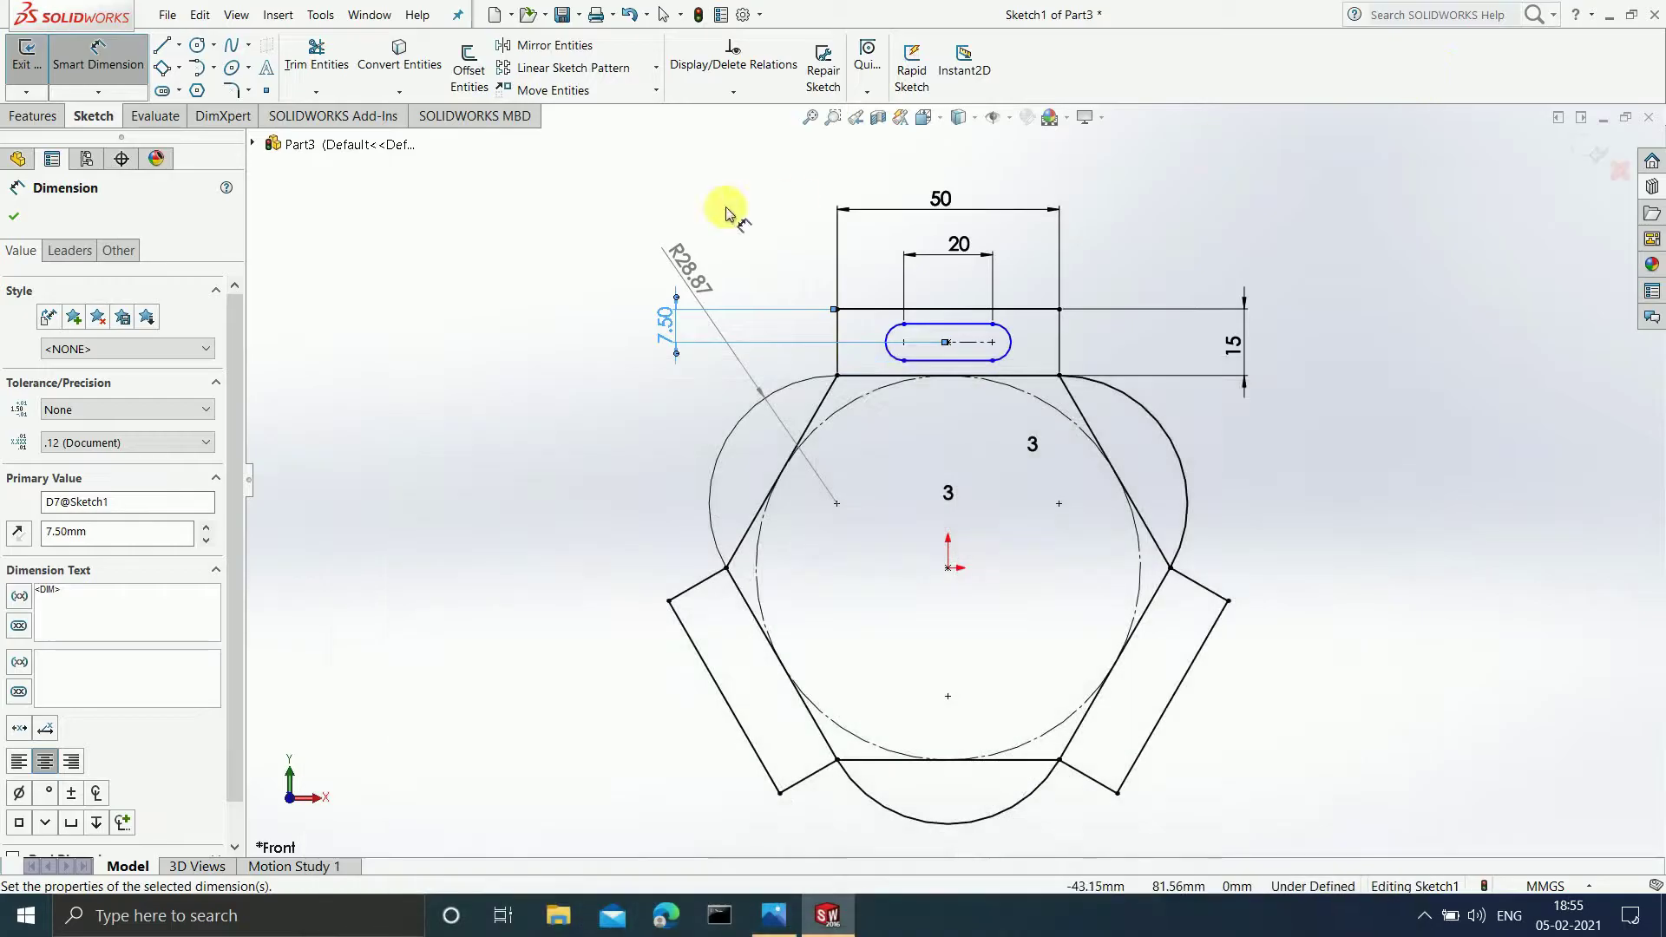
Step: Give the slot's end arc a 3.77 radius and verify it against the reference drawing
{"action": "left_click", "coordinate": [1009, 340]}
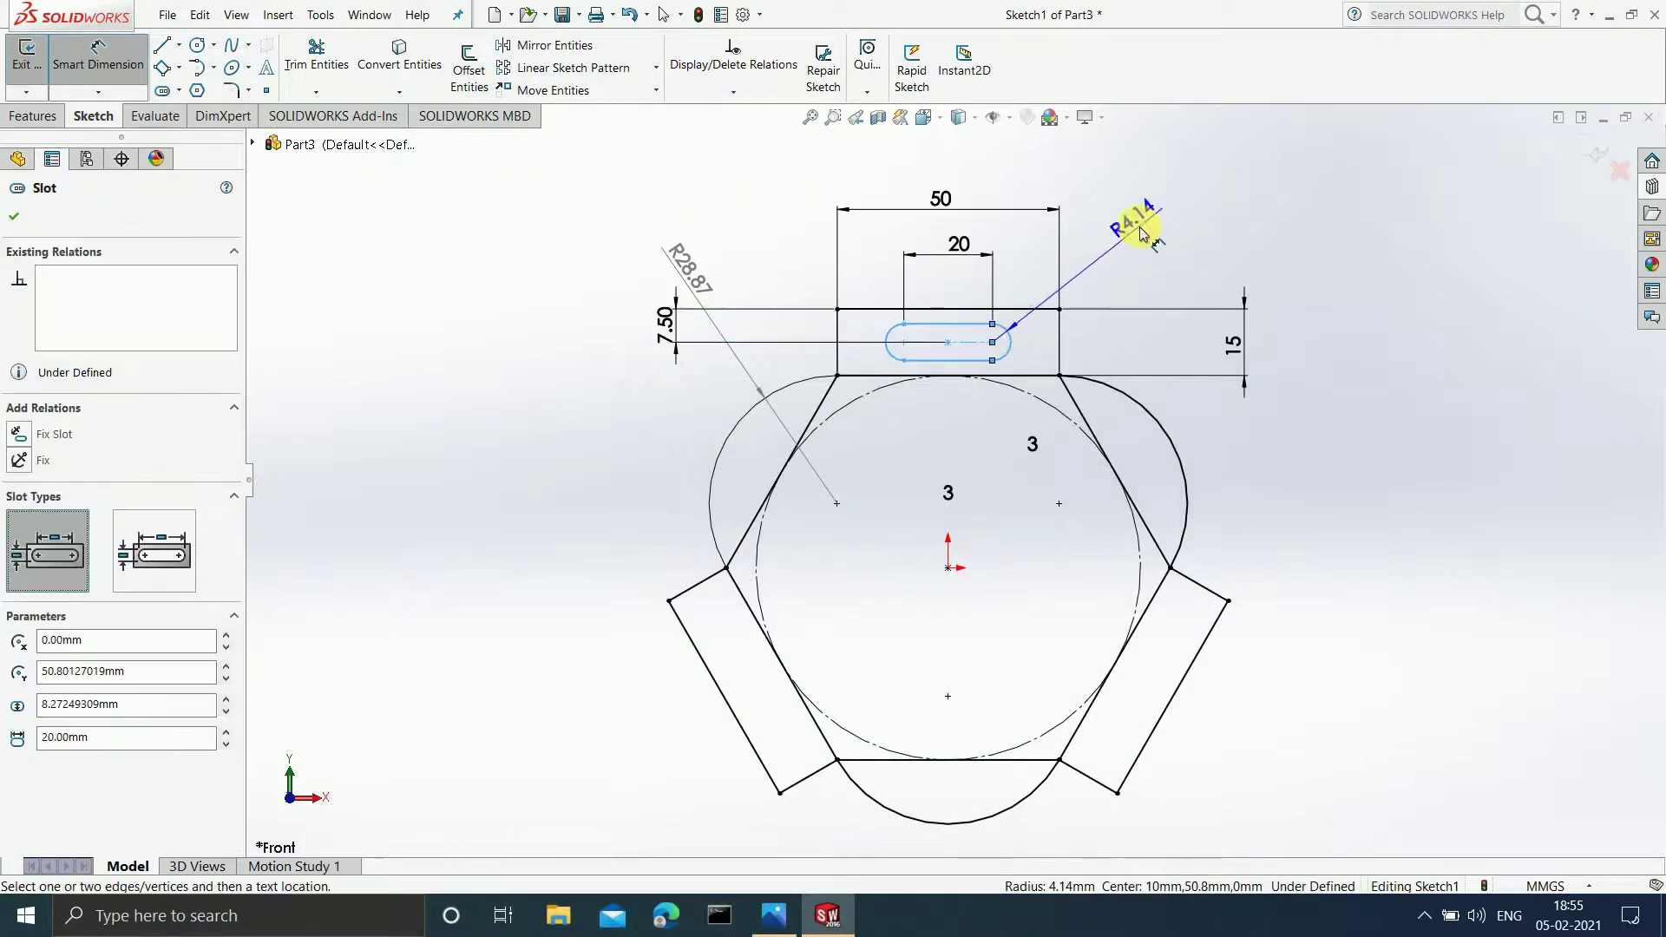
{"action": "left_click", "coordinate": [991, 343]}
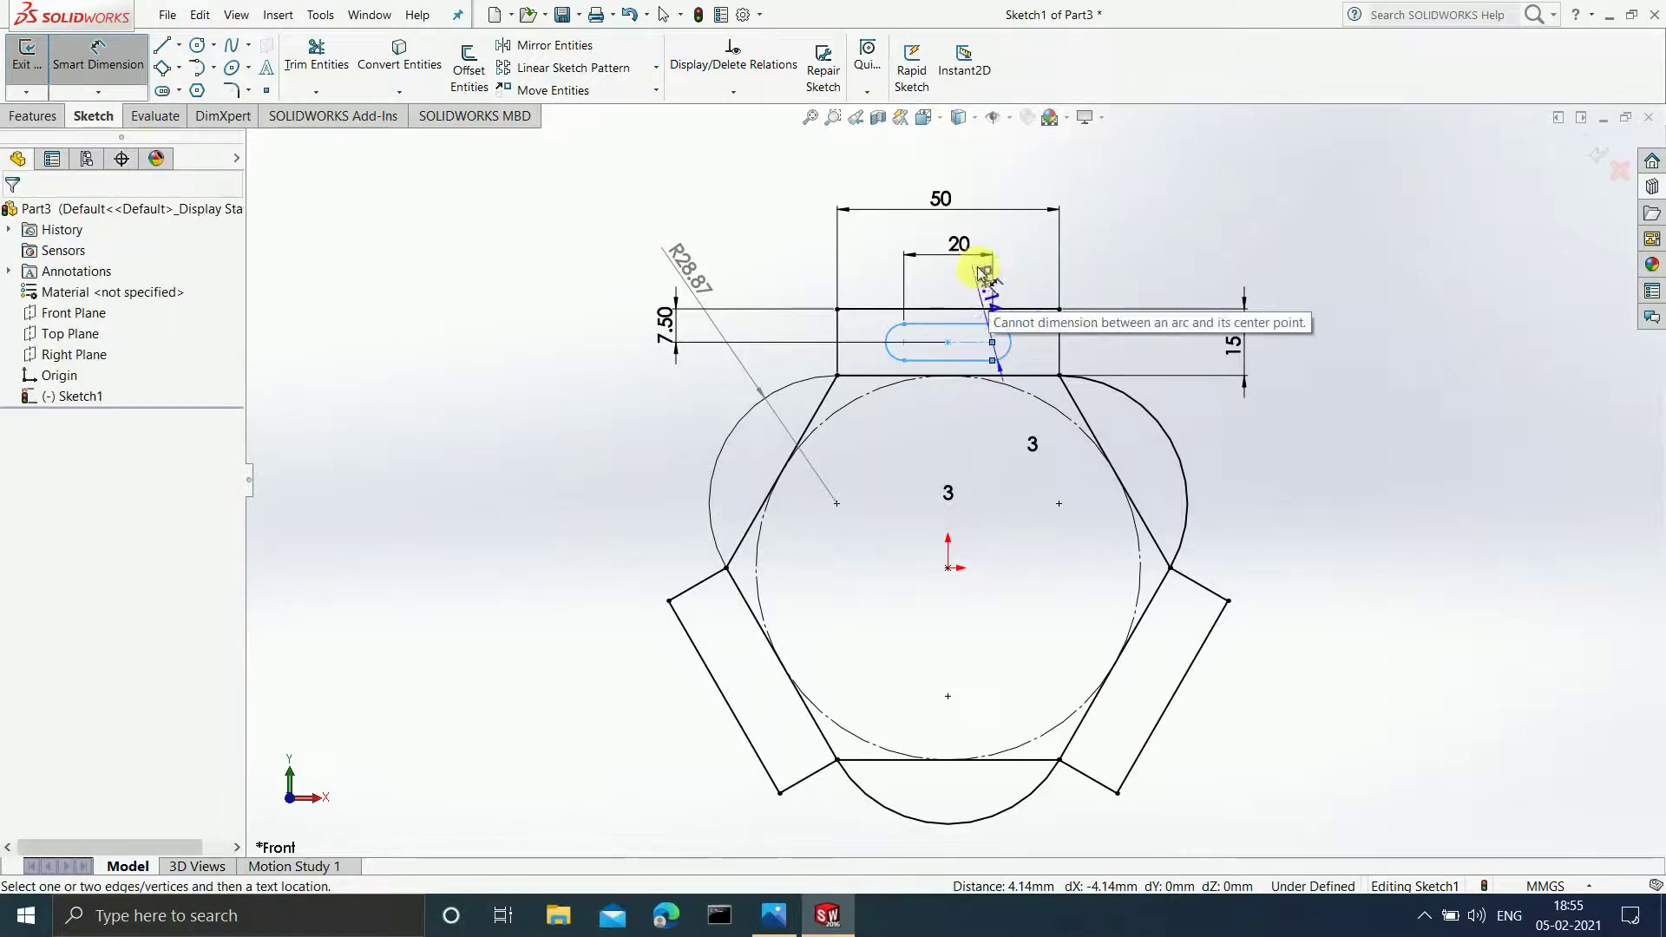
{"action": "left_click", "coordinate": [1178, 224]}
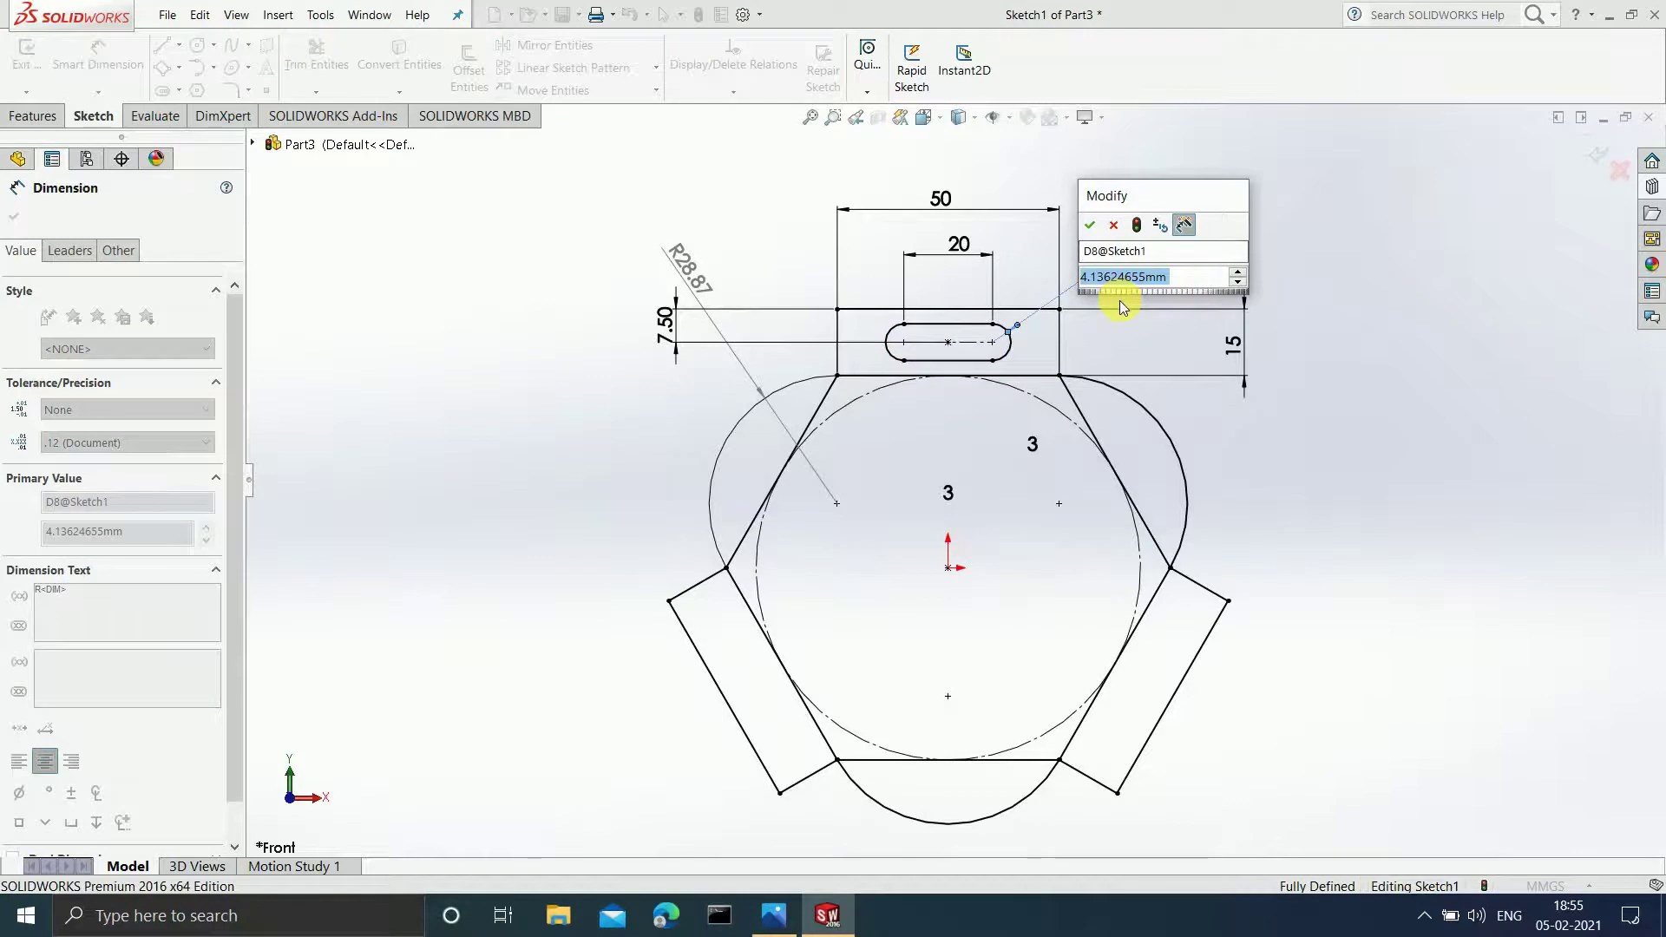
{"action": "type", "text": "3.77"}
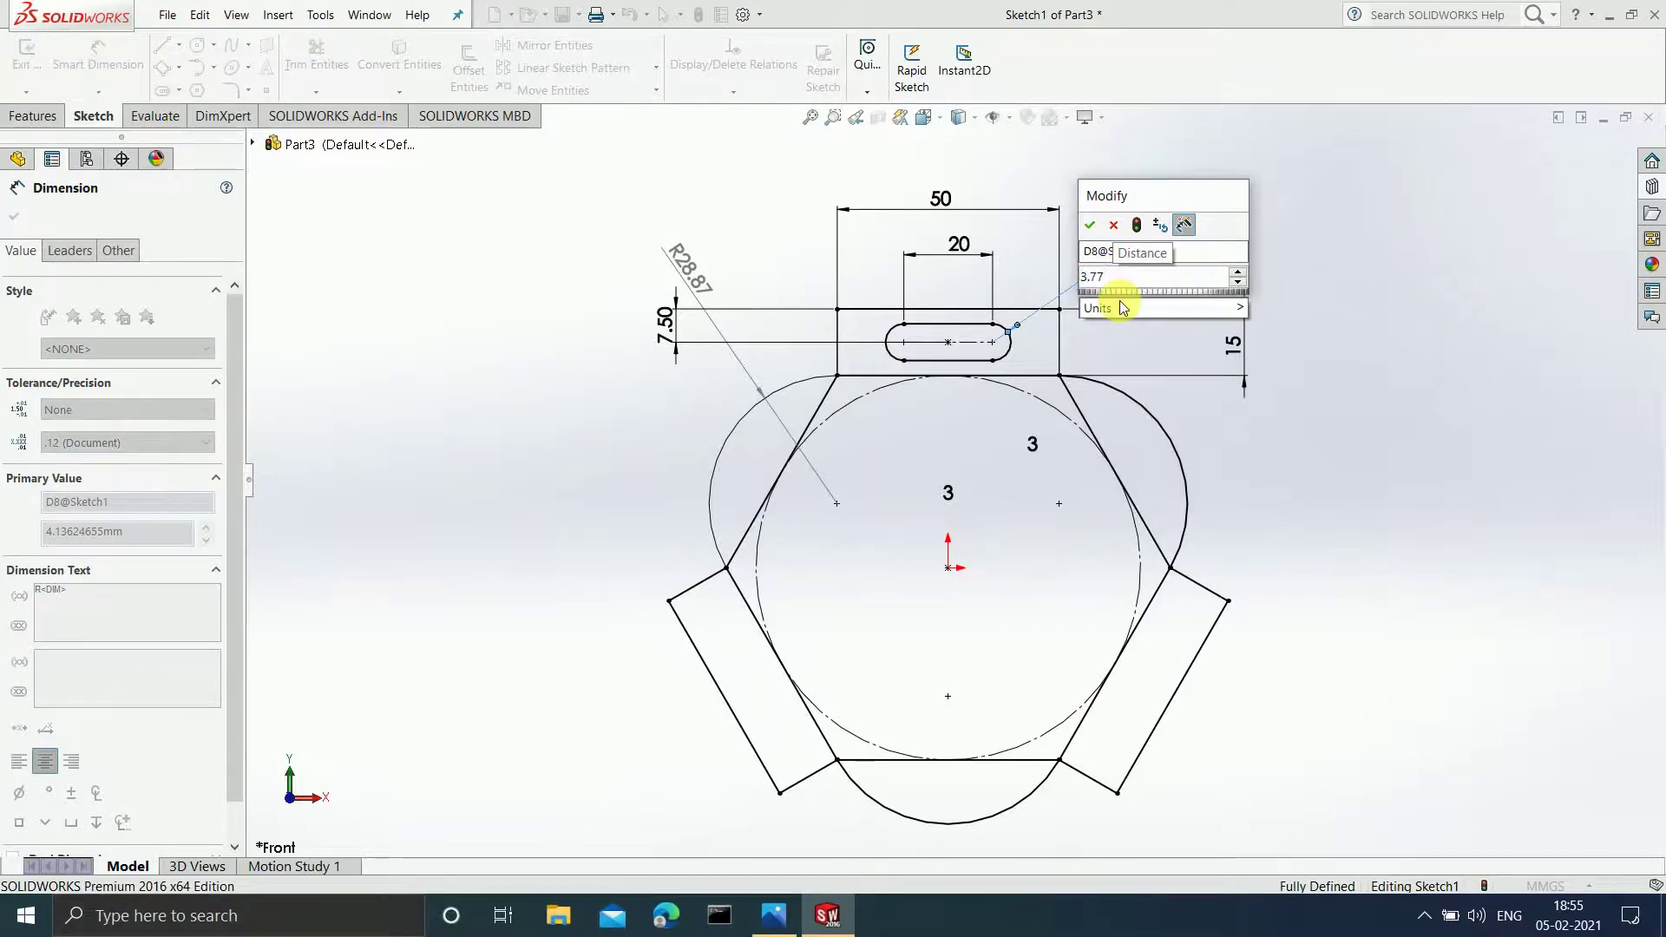
{"action": "key", "text": "Return"}
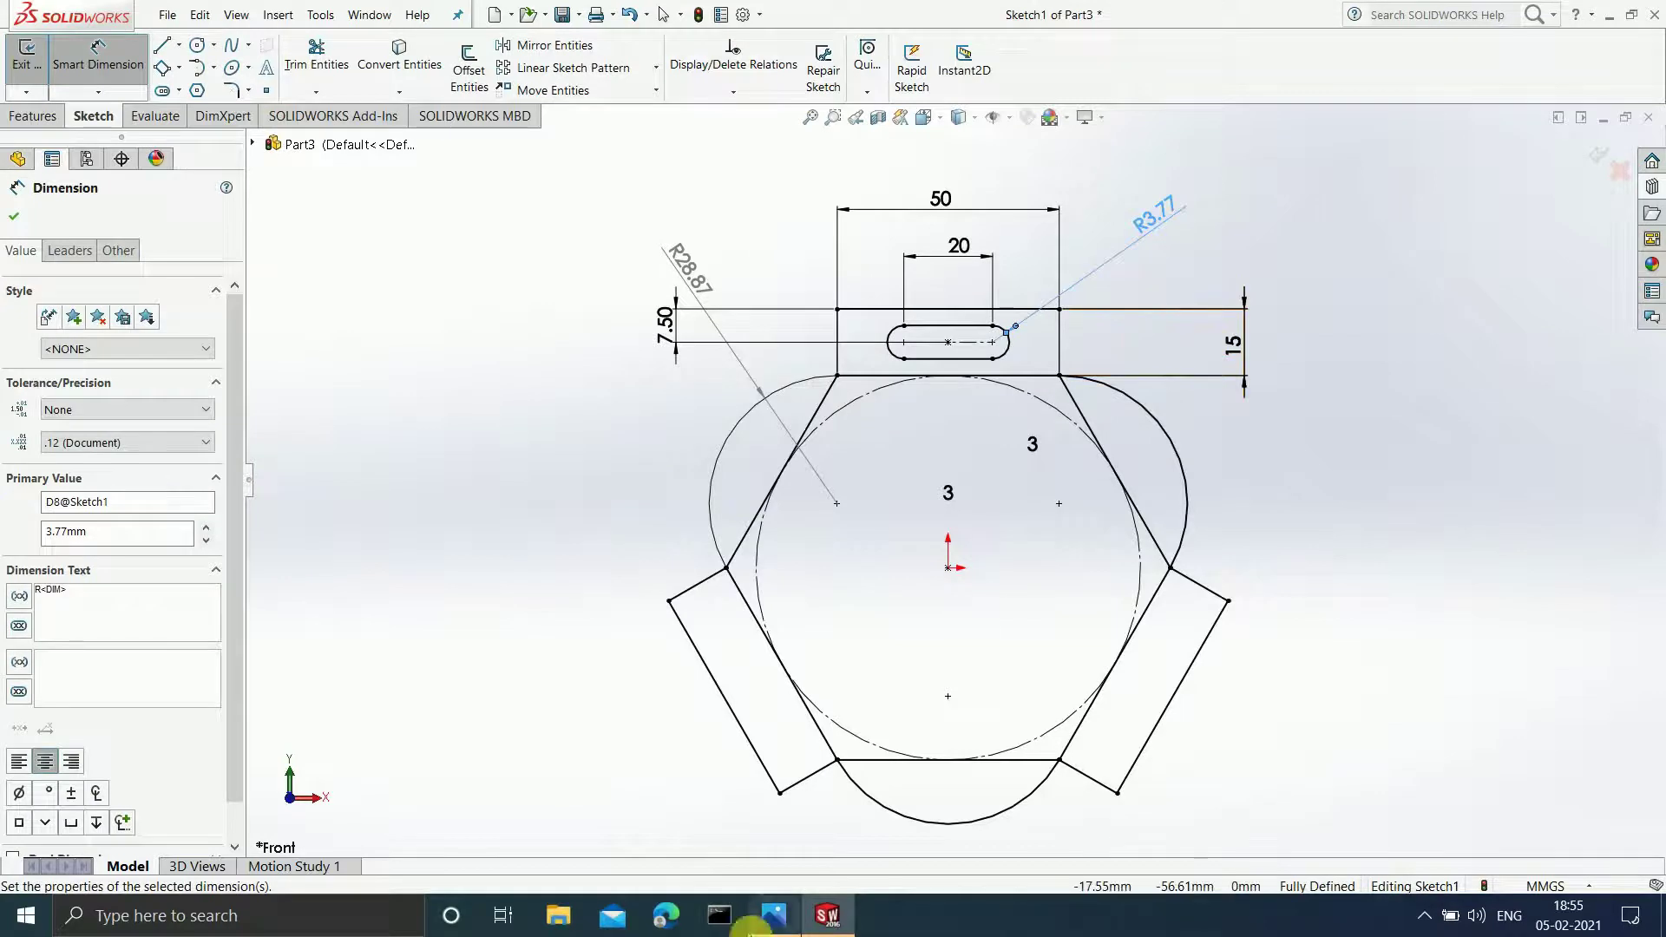
{"action": "left_click", "coordinate": [773, 914]}
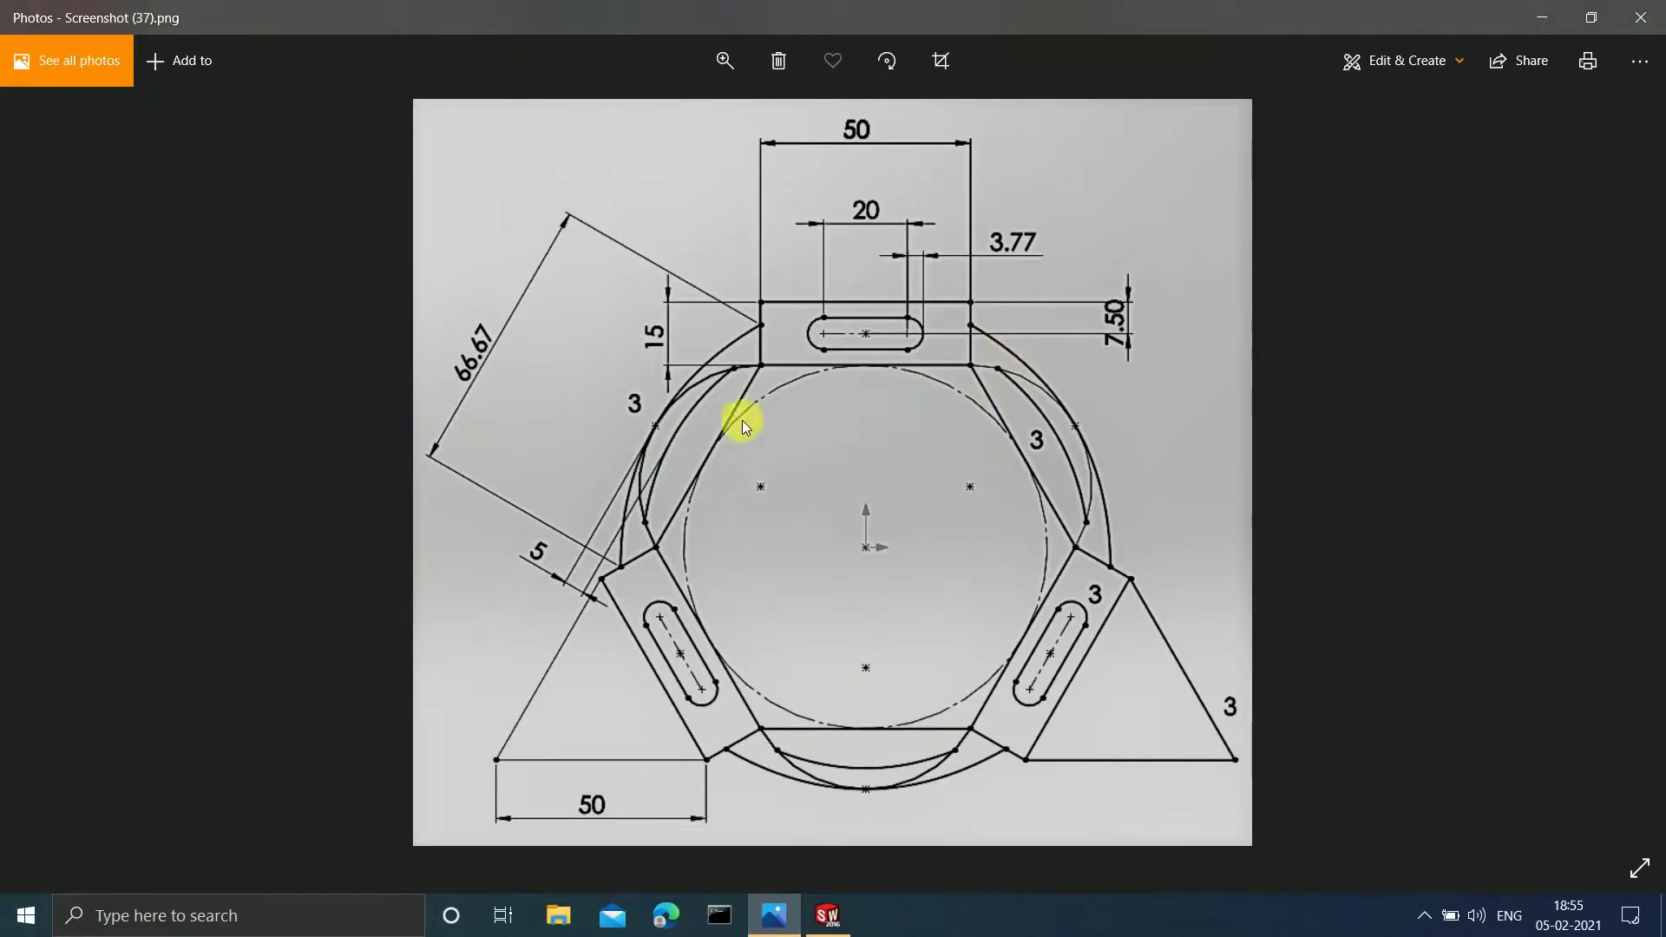
{"action": "left_click", "coordinate": [1533, 17]}
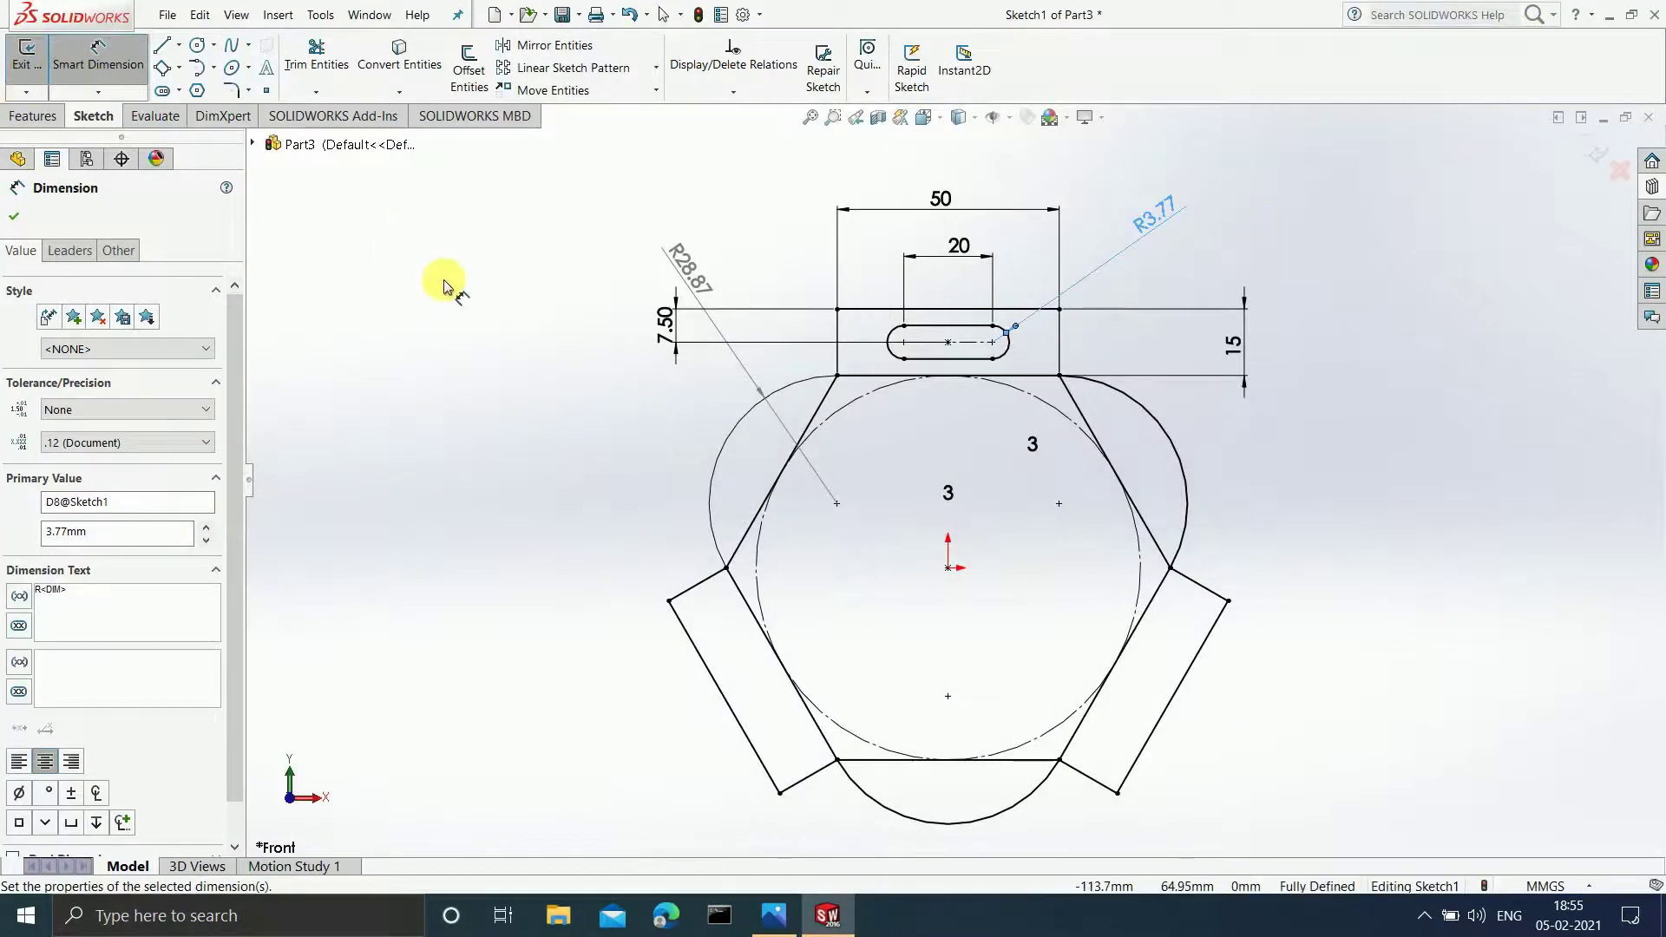
{"action": "left_click", "coordinate": [457, 300]}
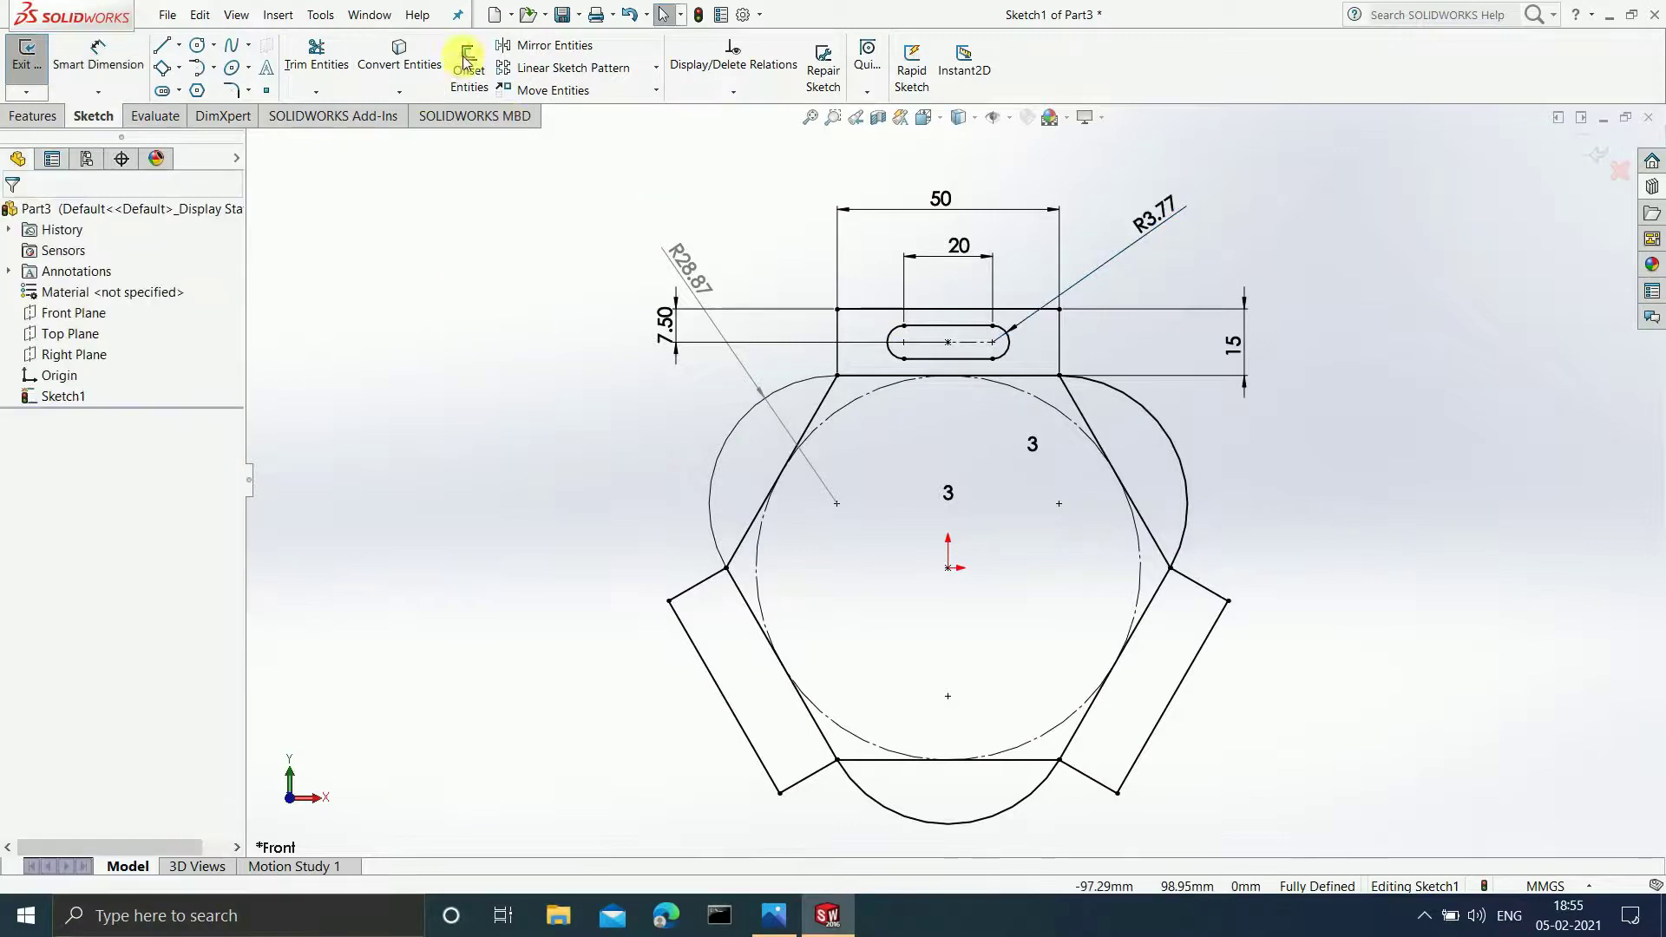
{"action": "left_click", "coordinate": [656, 66]}
Step: Circular-pattern the top slot into 3 instances around the sketch origin
{"action": "left_click", "coordinate": [641, 113]}
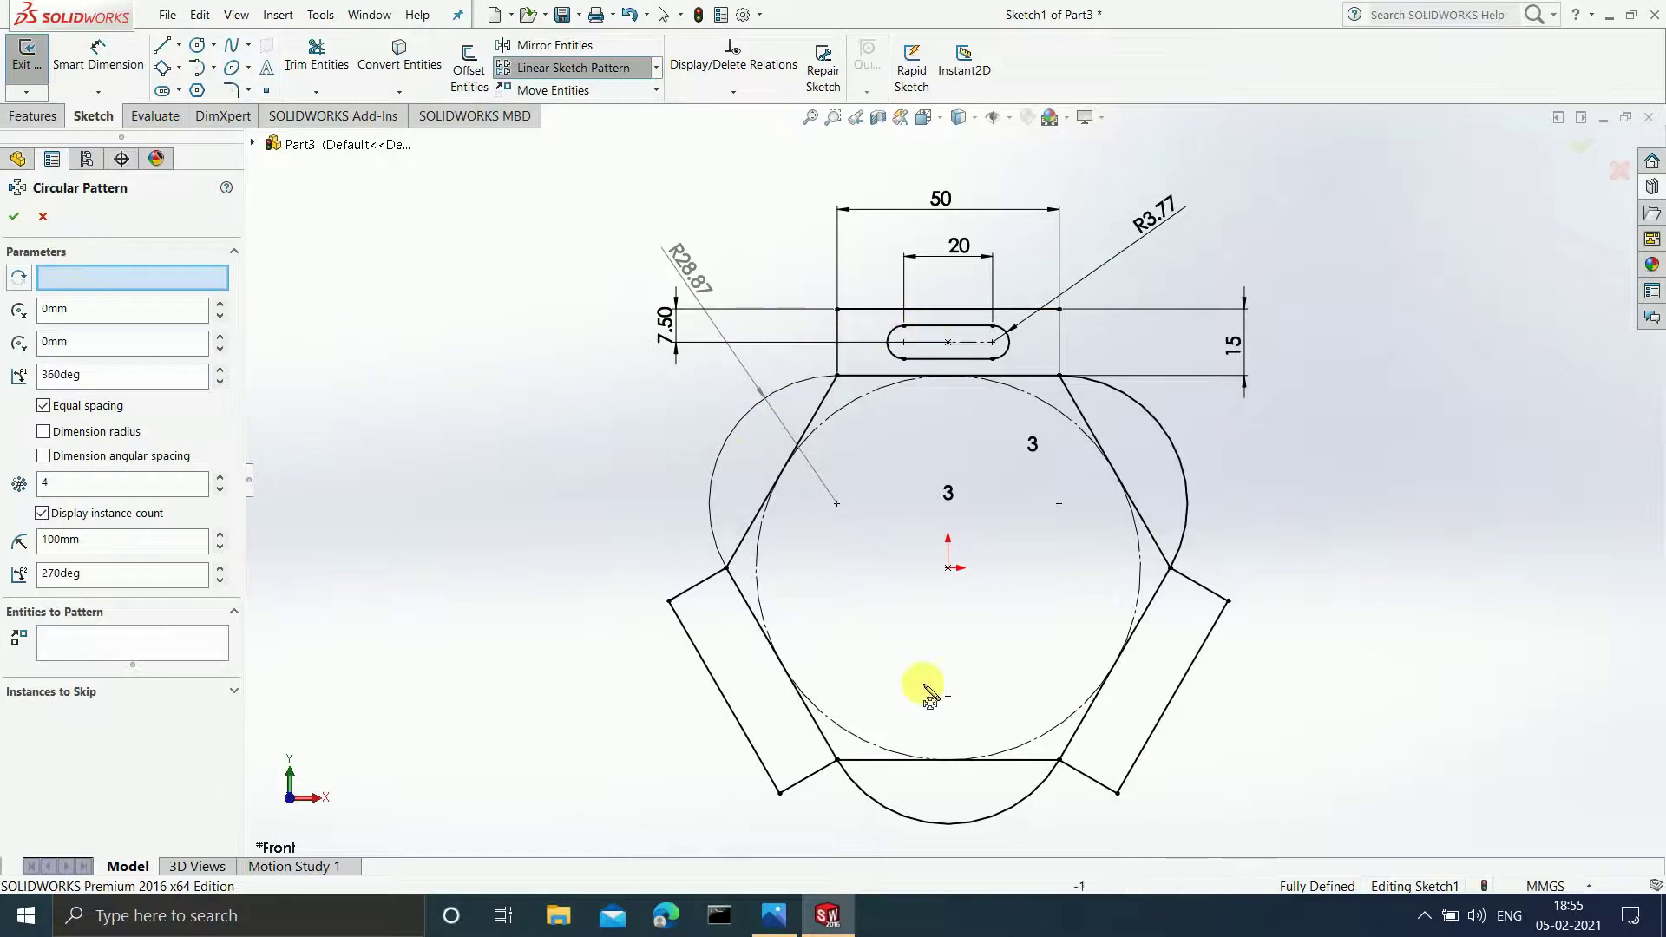
{"action": "left_click", "coordinate": [954, 334]}
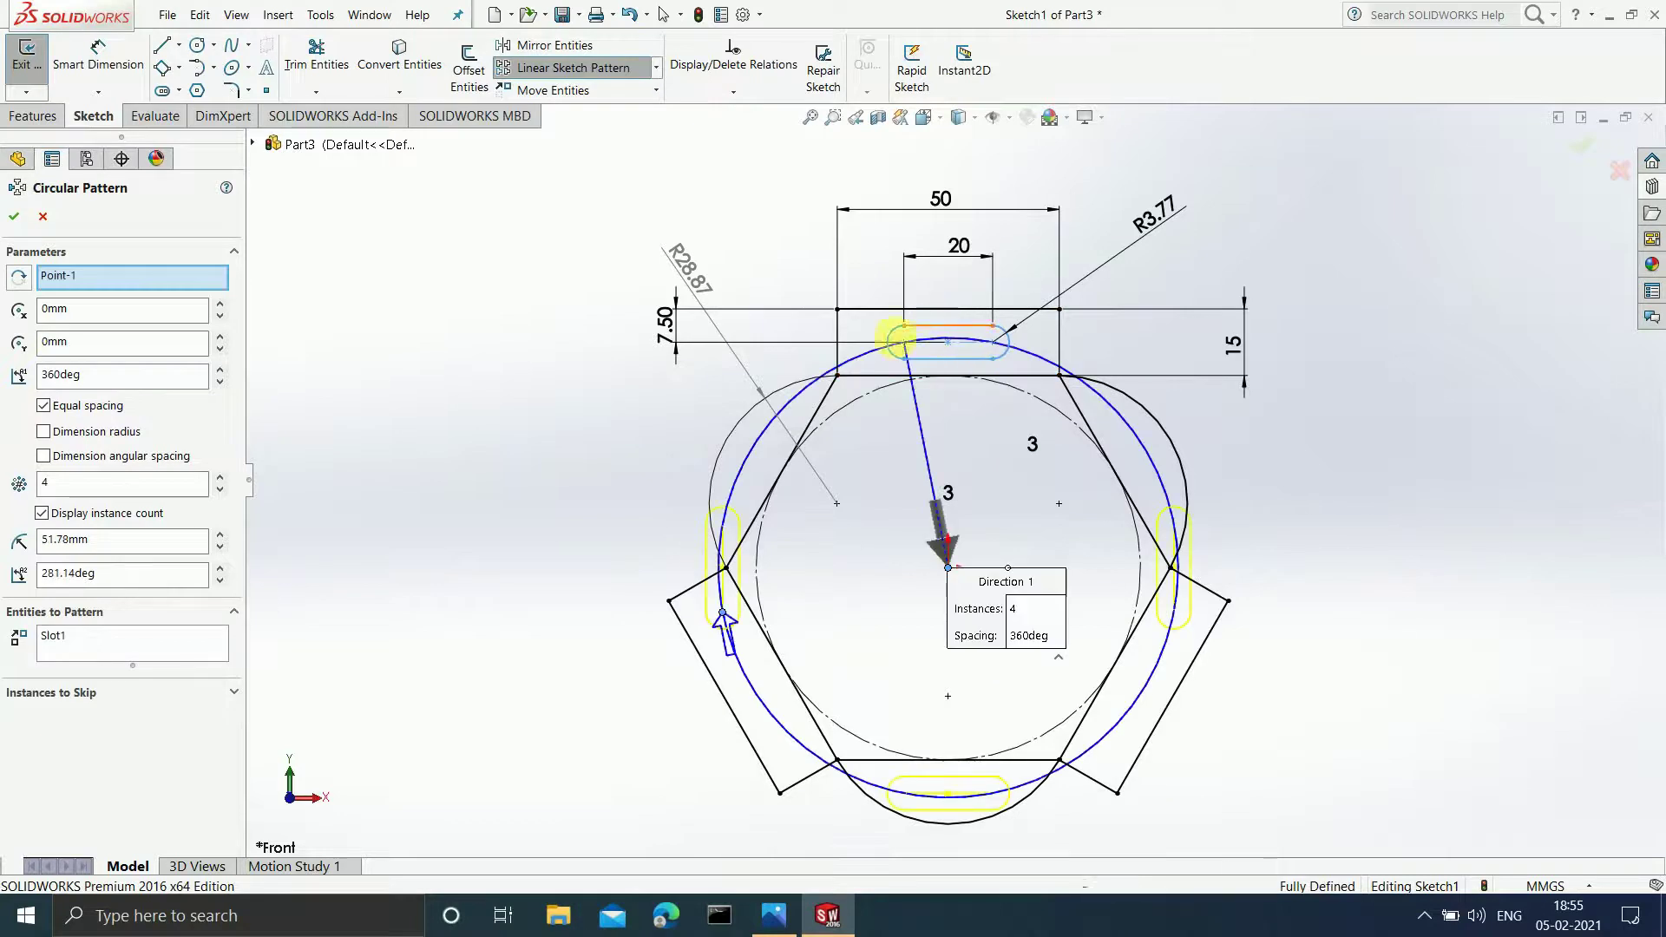
{"action": "left_click", "coordinate": [1023, 610]}
{"action": "type", "text": "3"}
{"action": "key", "text": "Return"}
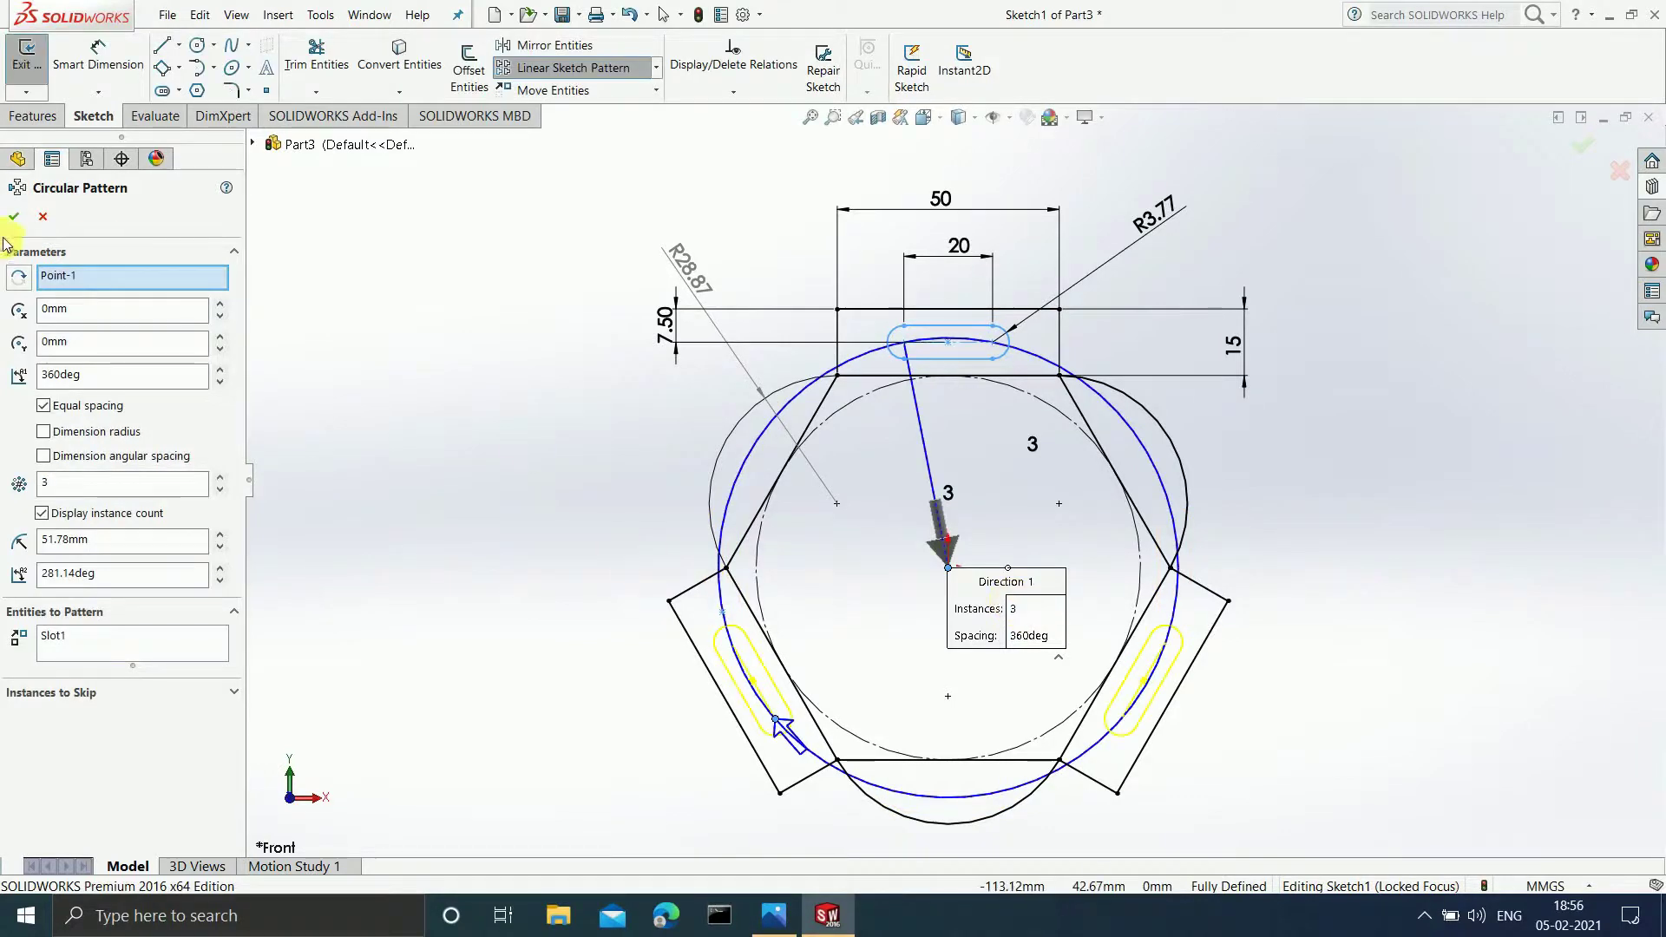
{"action": "left_click", "coordinate": [11, 223]}
{"action": "left_click", "coordinate": [1337, 498]}
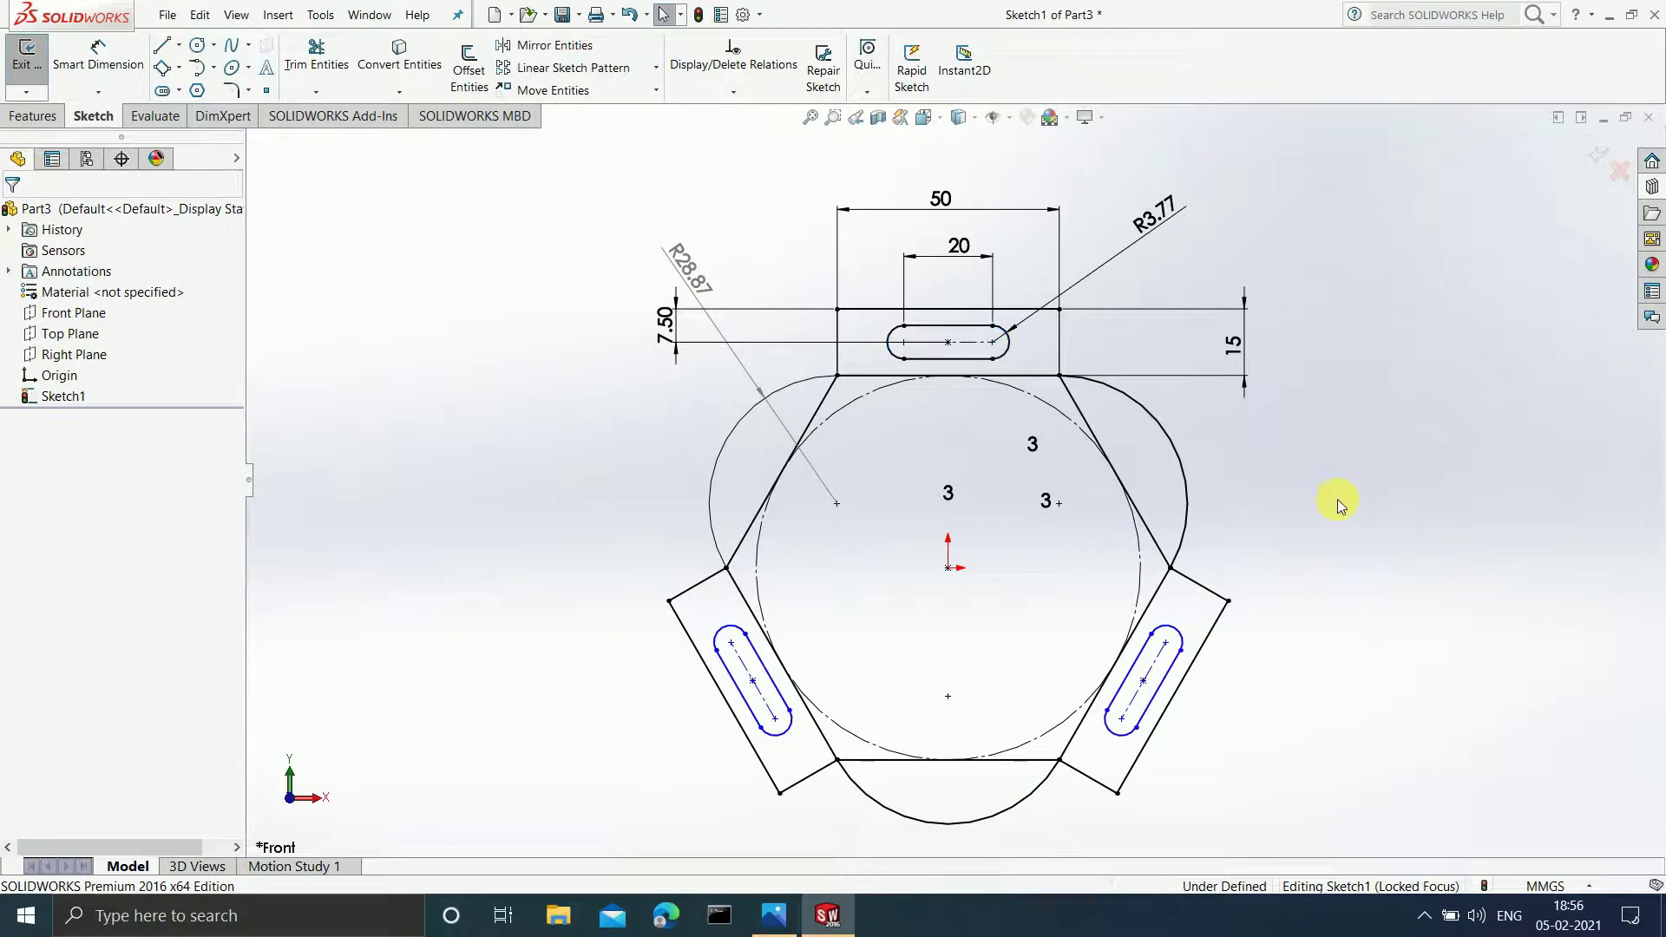
Step: Draw a parabola focused at the arc centre, from the top tab's left corner to the left tab's corner
{"action": "left_click", "coordinate": [777, 914]}
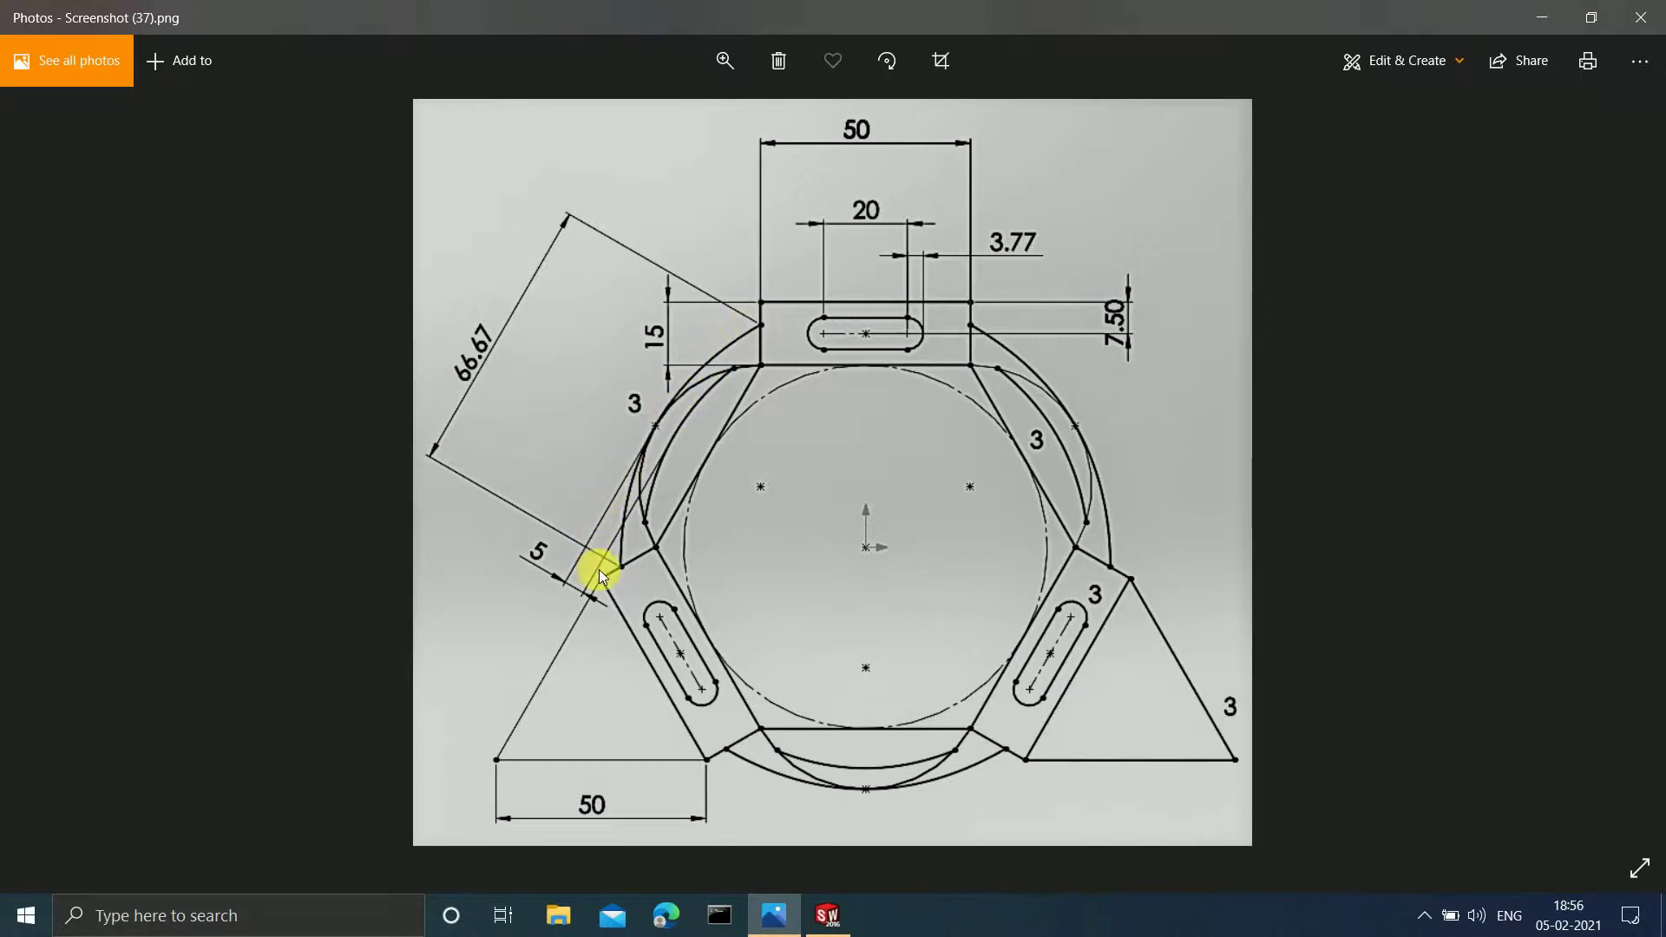
{"action": "left_click", "coordinate": [1545, 10]}
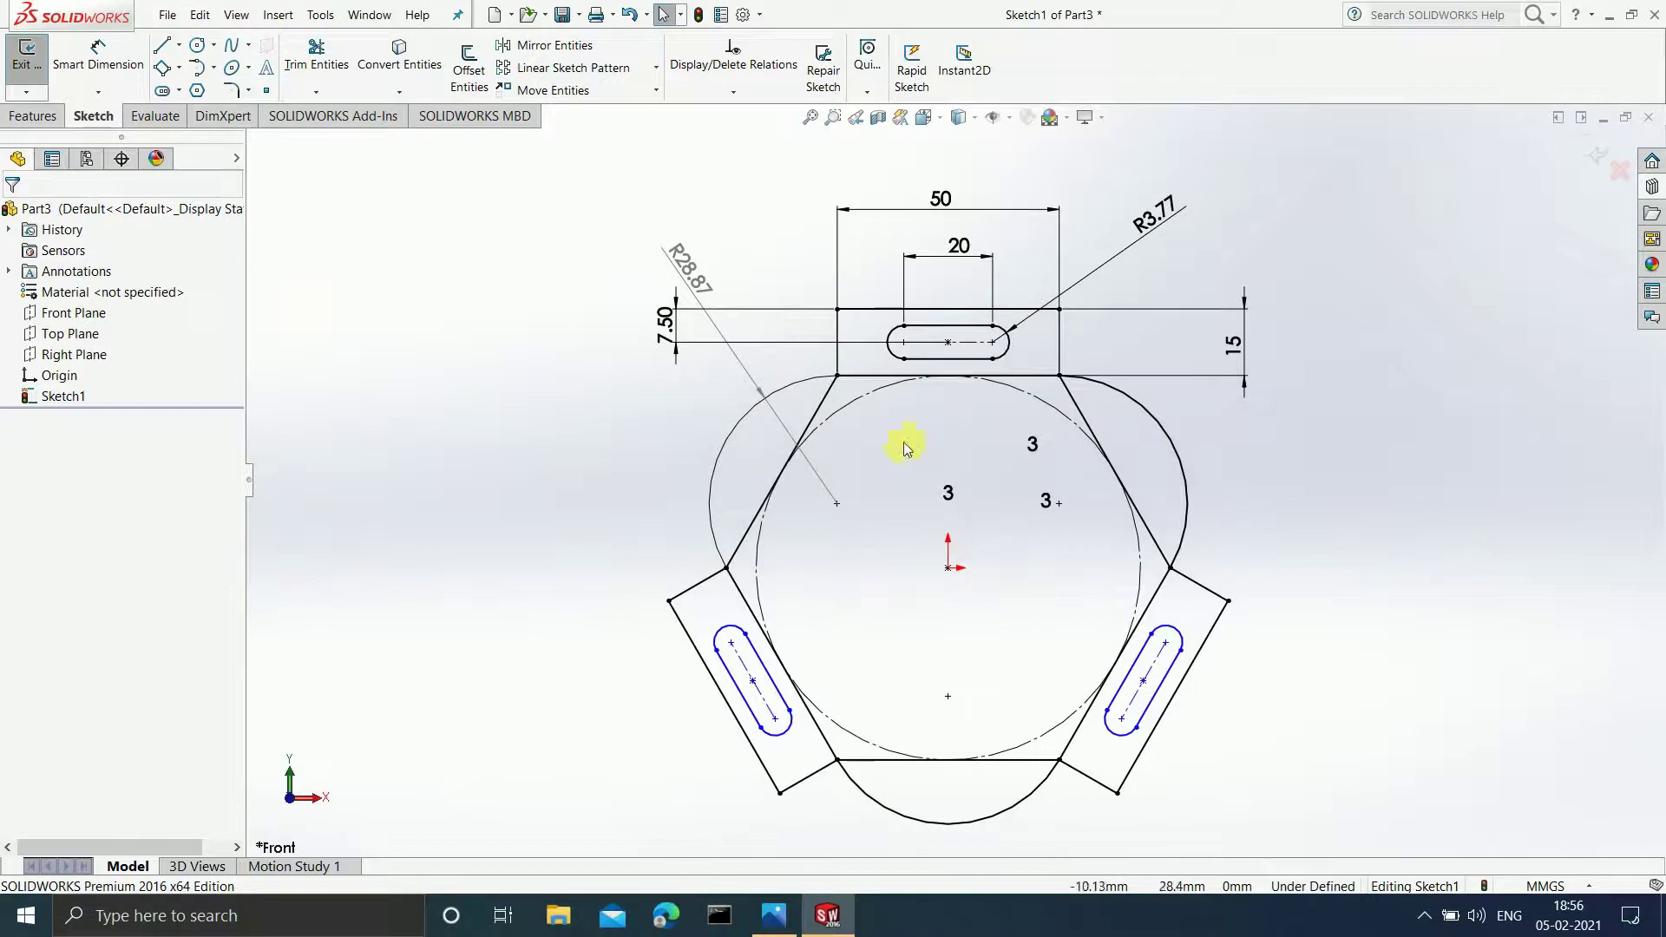
{"action": "left_click", "coordinate": [248, 66]}
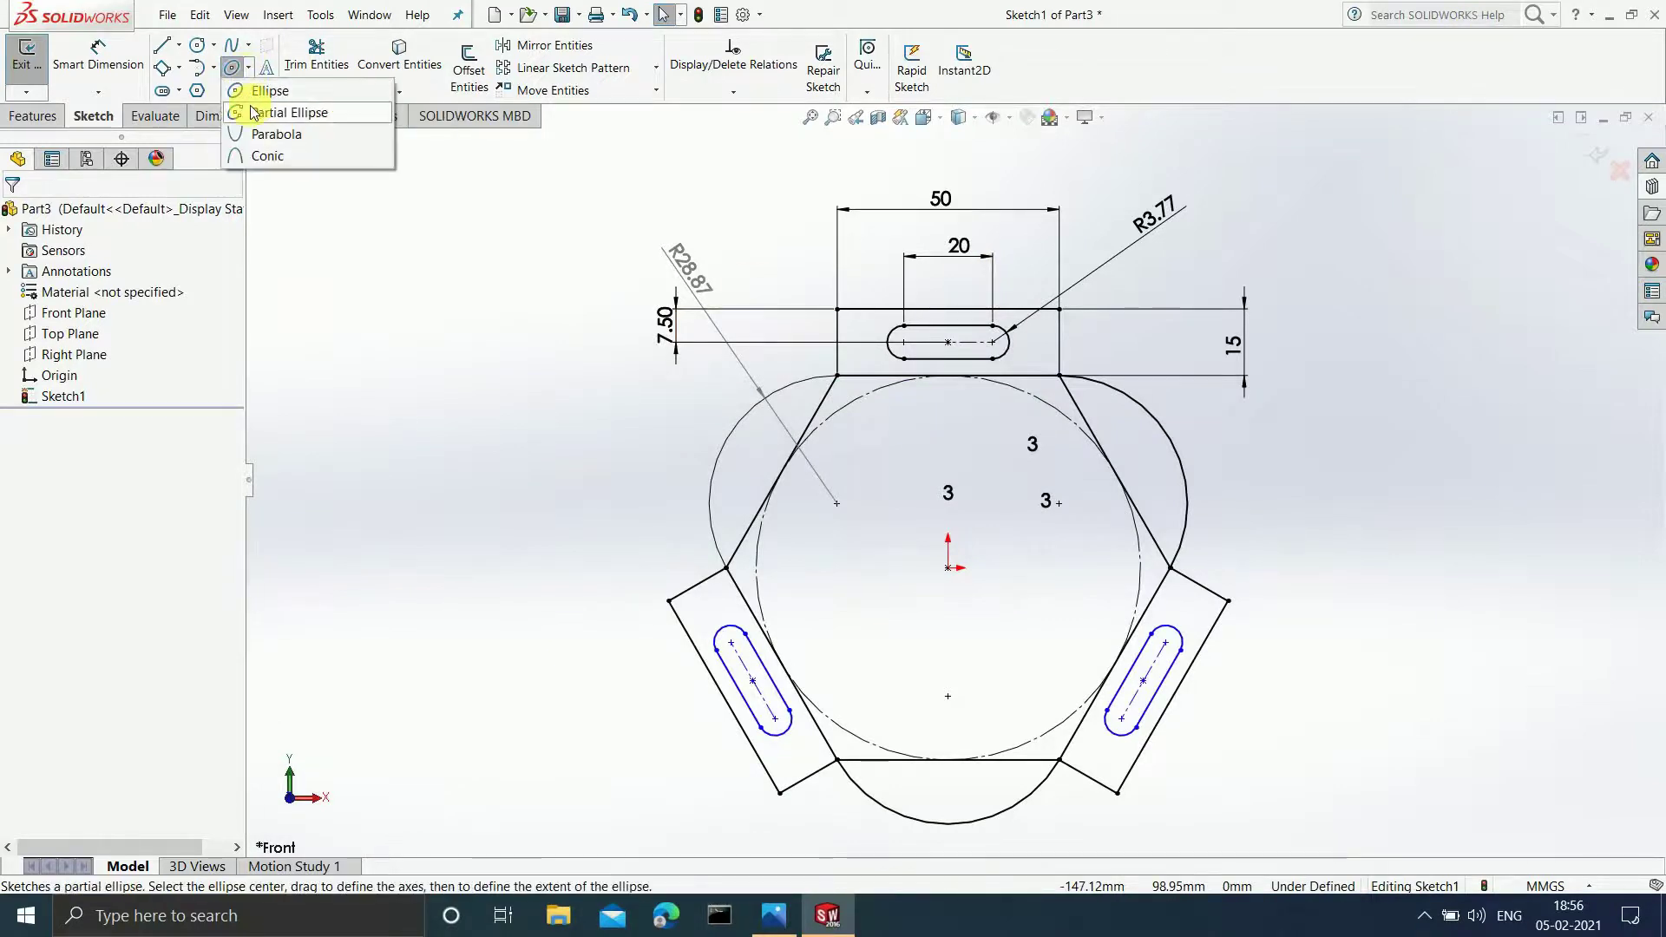
{"action": "left_click", "coordinate": [254, 137]}
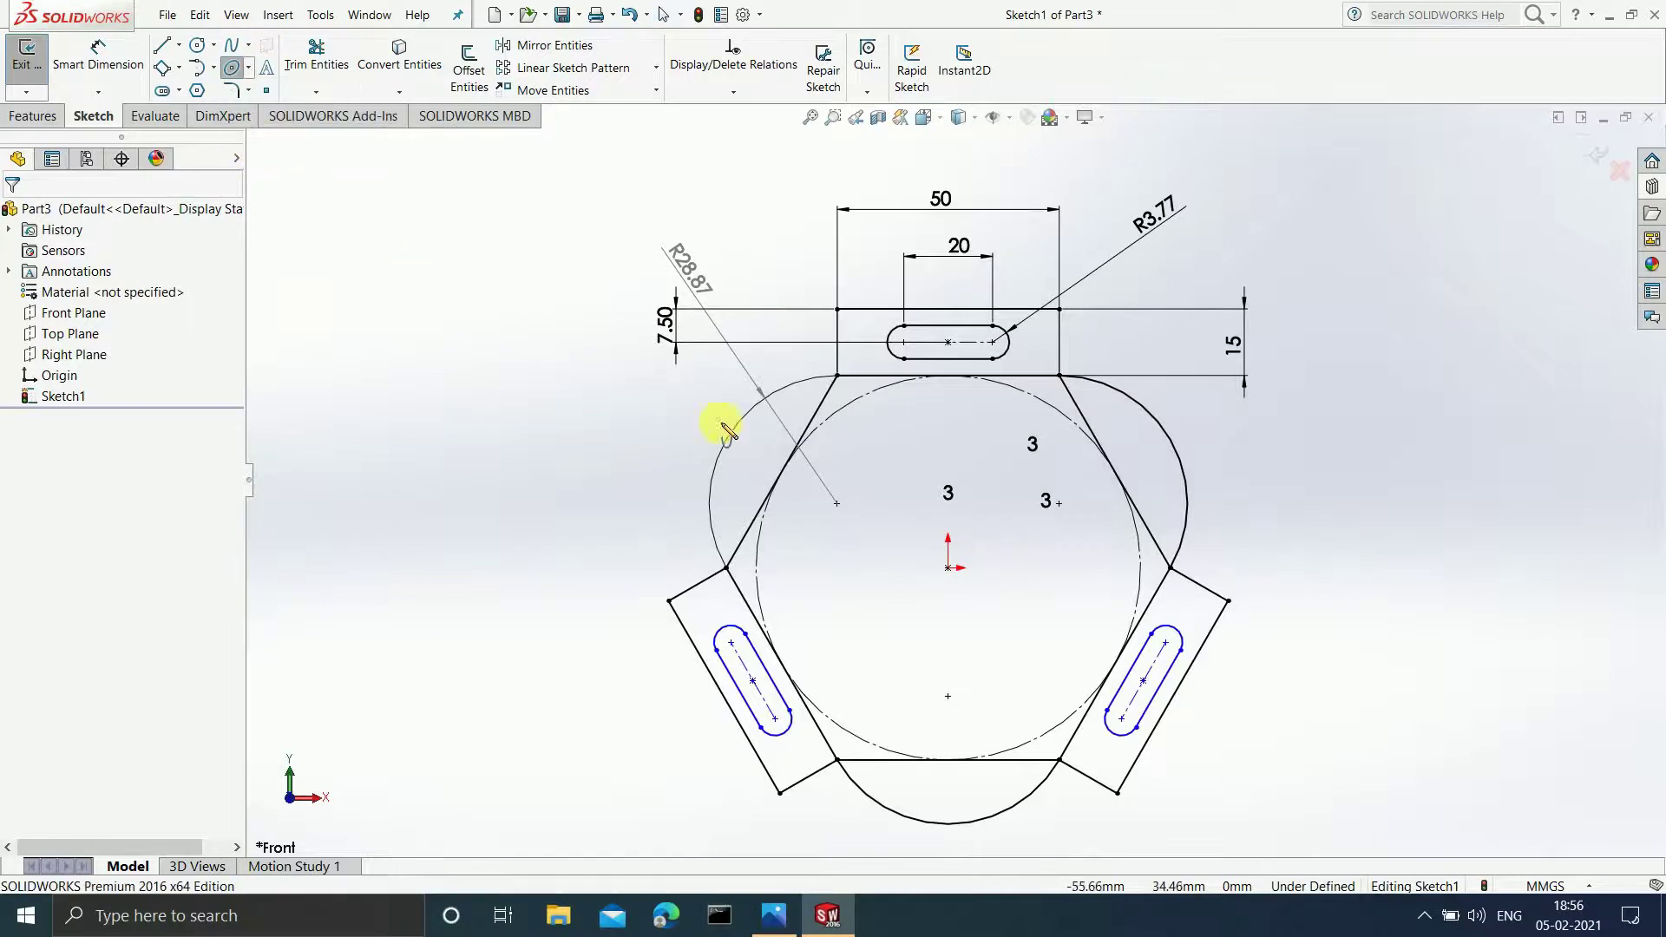
{"action": "left_click", "coordinate": [836, 503]}
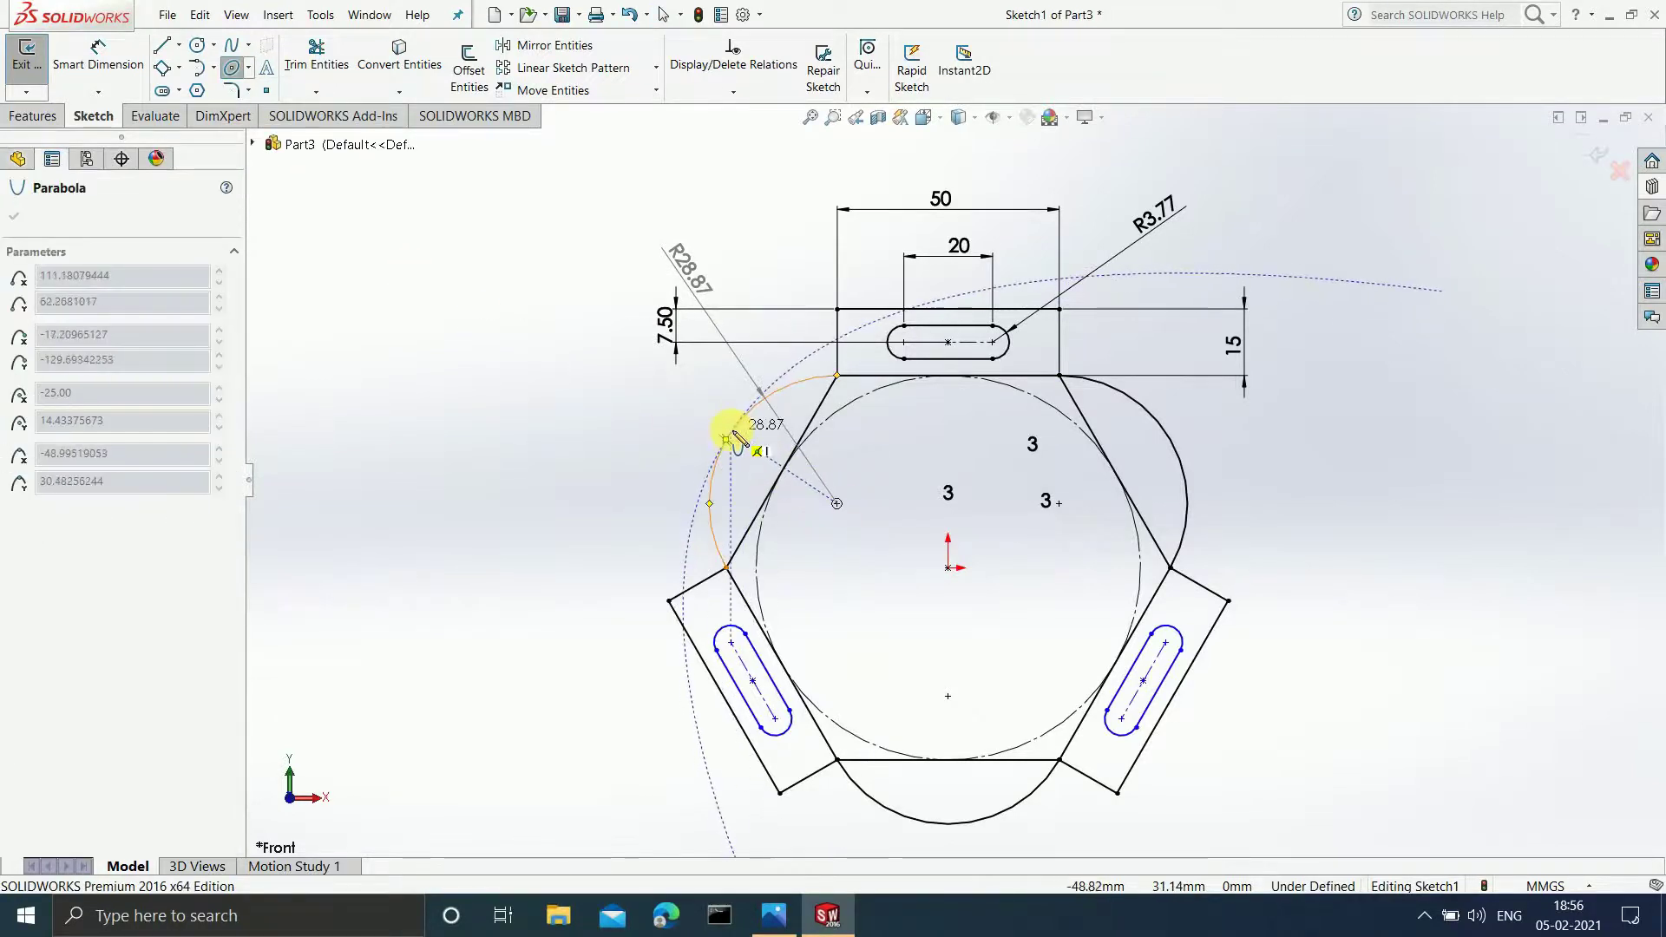
{"action": "left_click", "coordinate": [727, 440]}
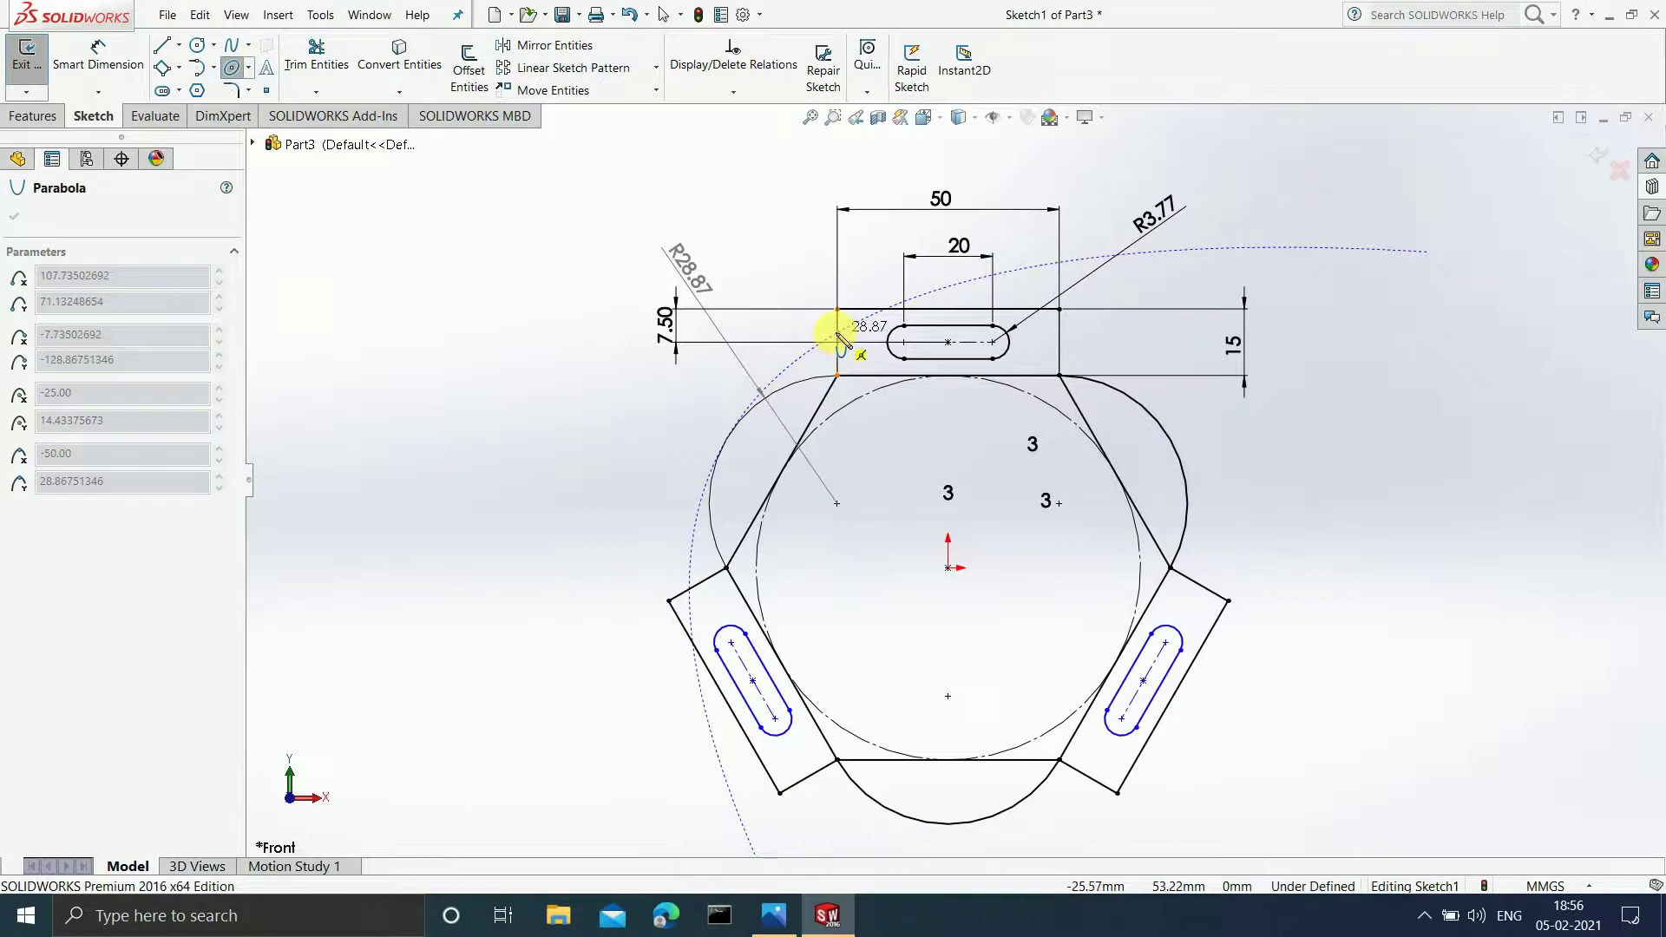
{"action": "left_click", "coordinate": [838, 338]}
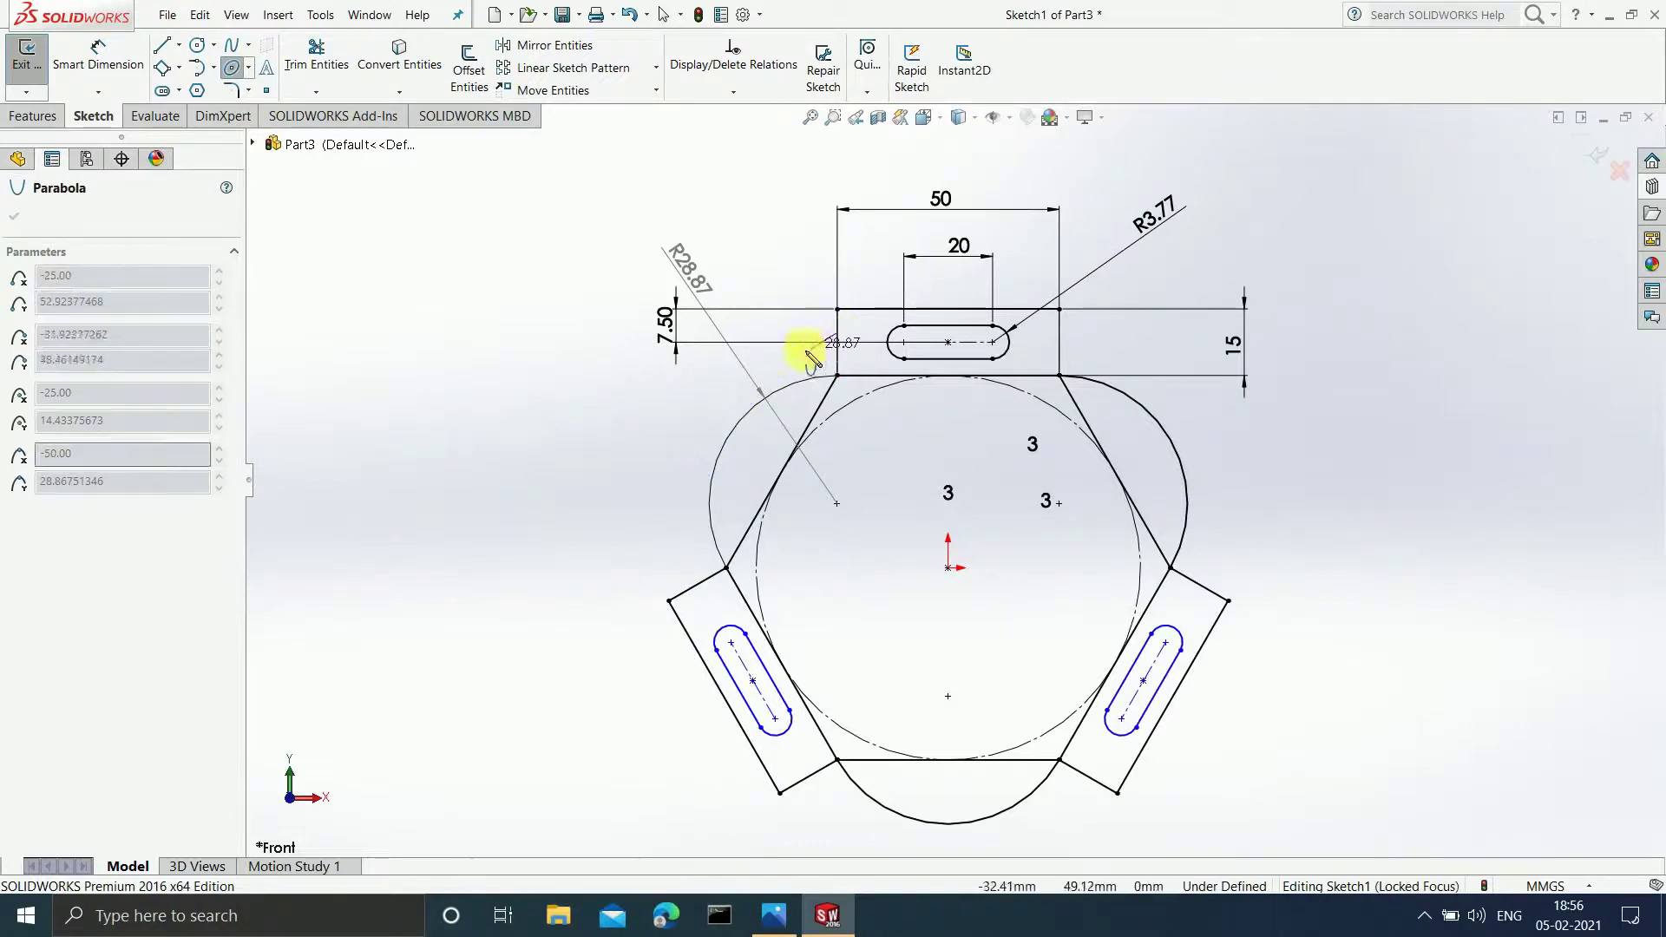
{"action": "left_click", "coordinate": [694, 585]}
{"action": "scroll", "coordinate": [810, 372], "scroll_direction": "down", "scroll_amount": 2}
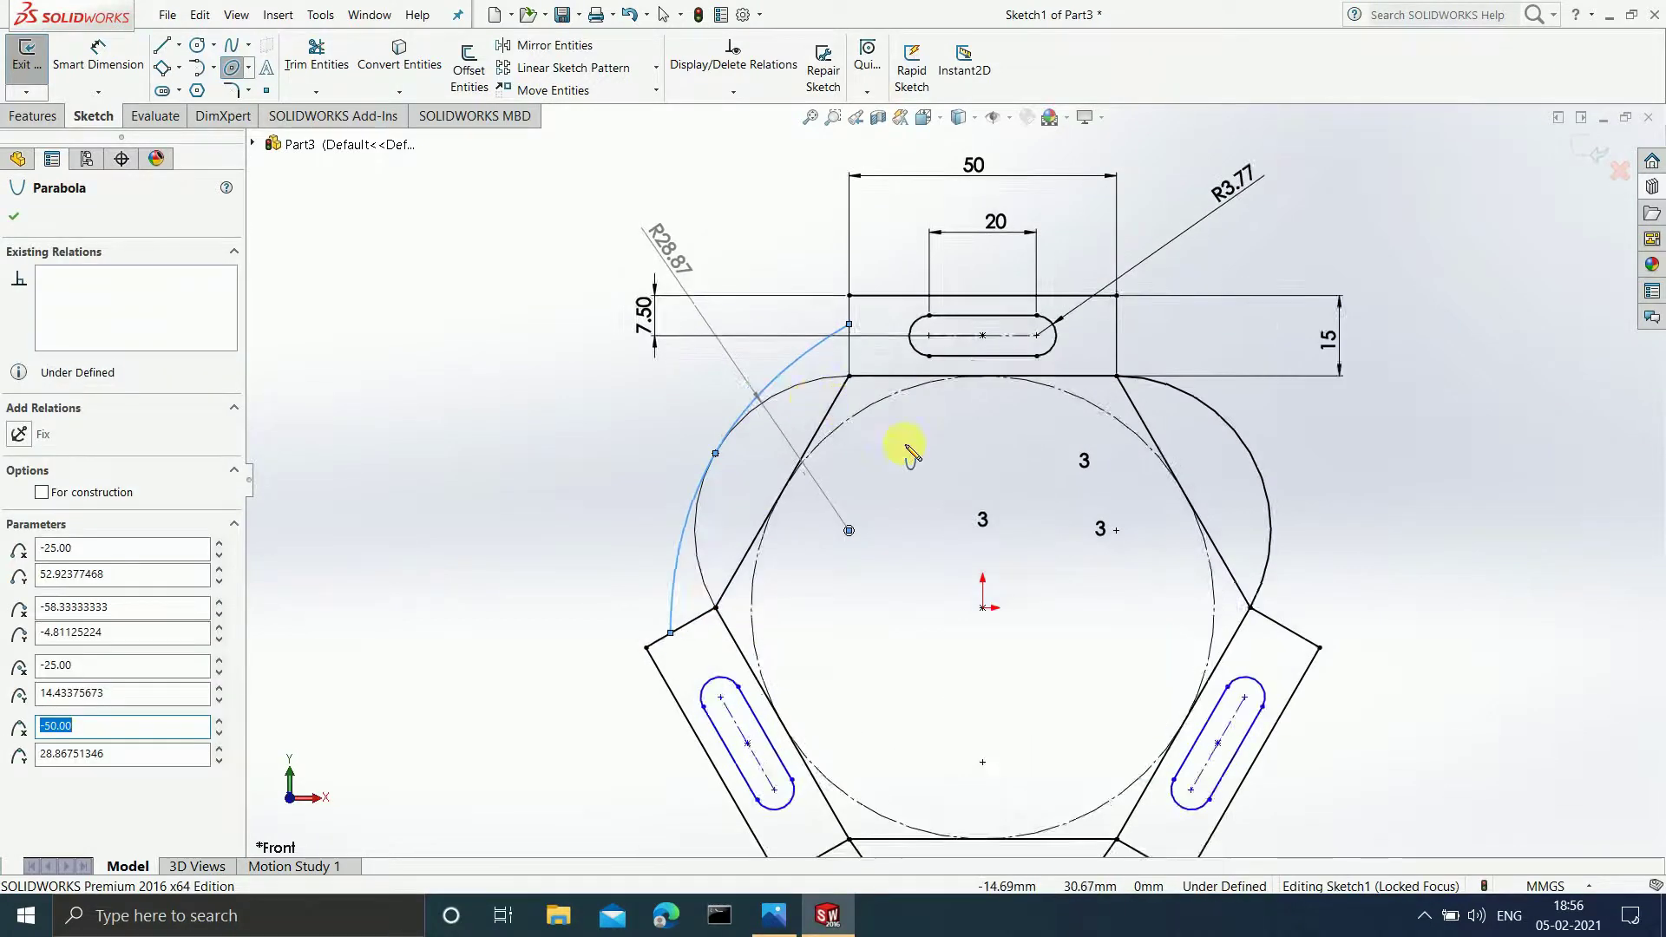
{"action": "scroll", "coordinate": [963, 486], "scroll_direction": "up", "scroll_amount": 2}
{"action": "left_click", "coordinate": [773, 915]}
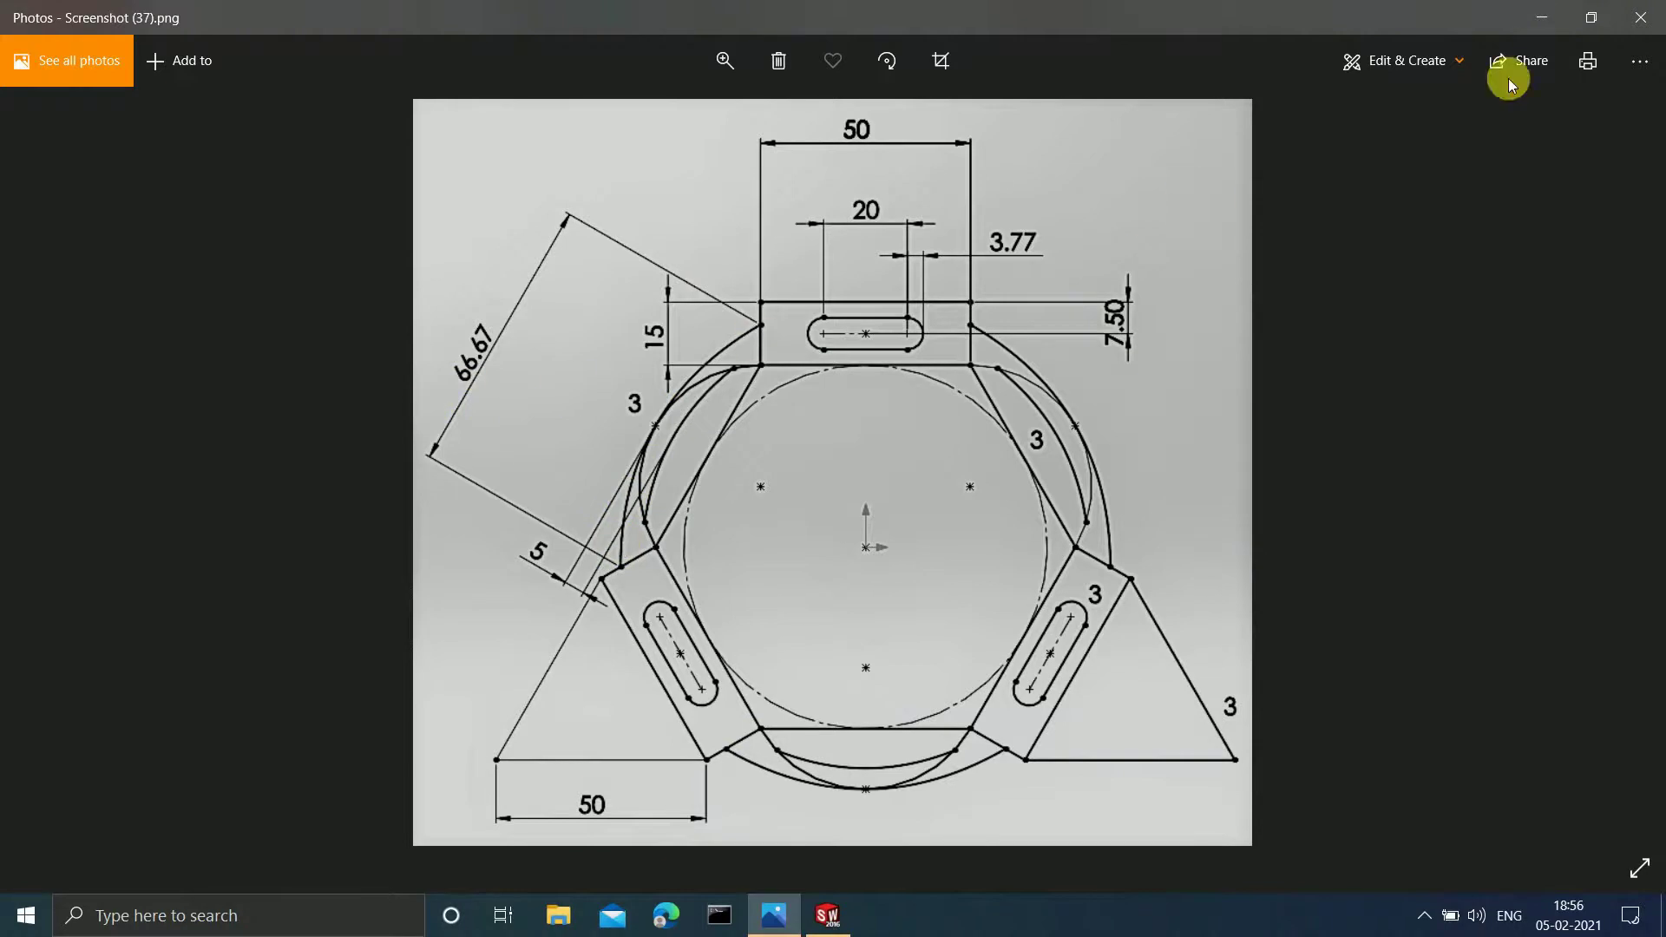
Step: Add a 66.67 driven reference dimension between the parabola's two endpoints
{"action": "left_click", "coordinate": [1540, 14]}
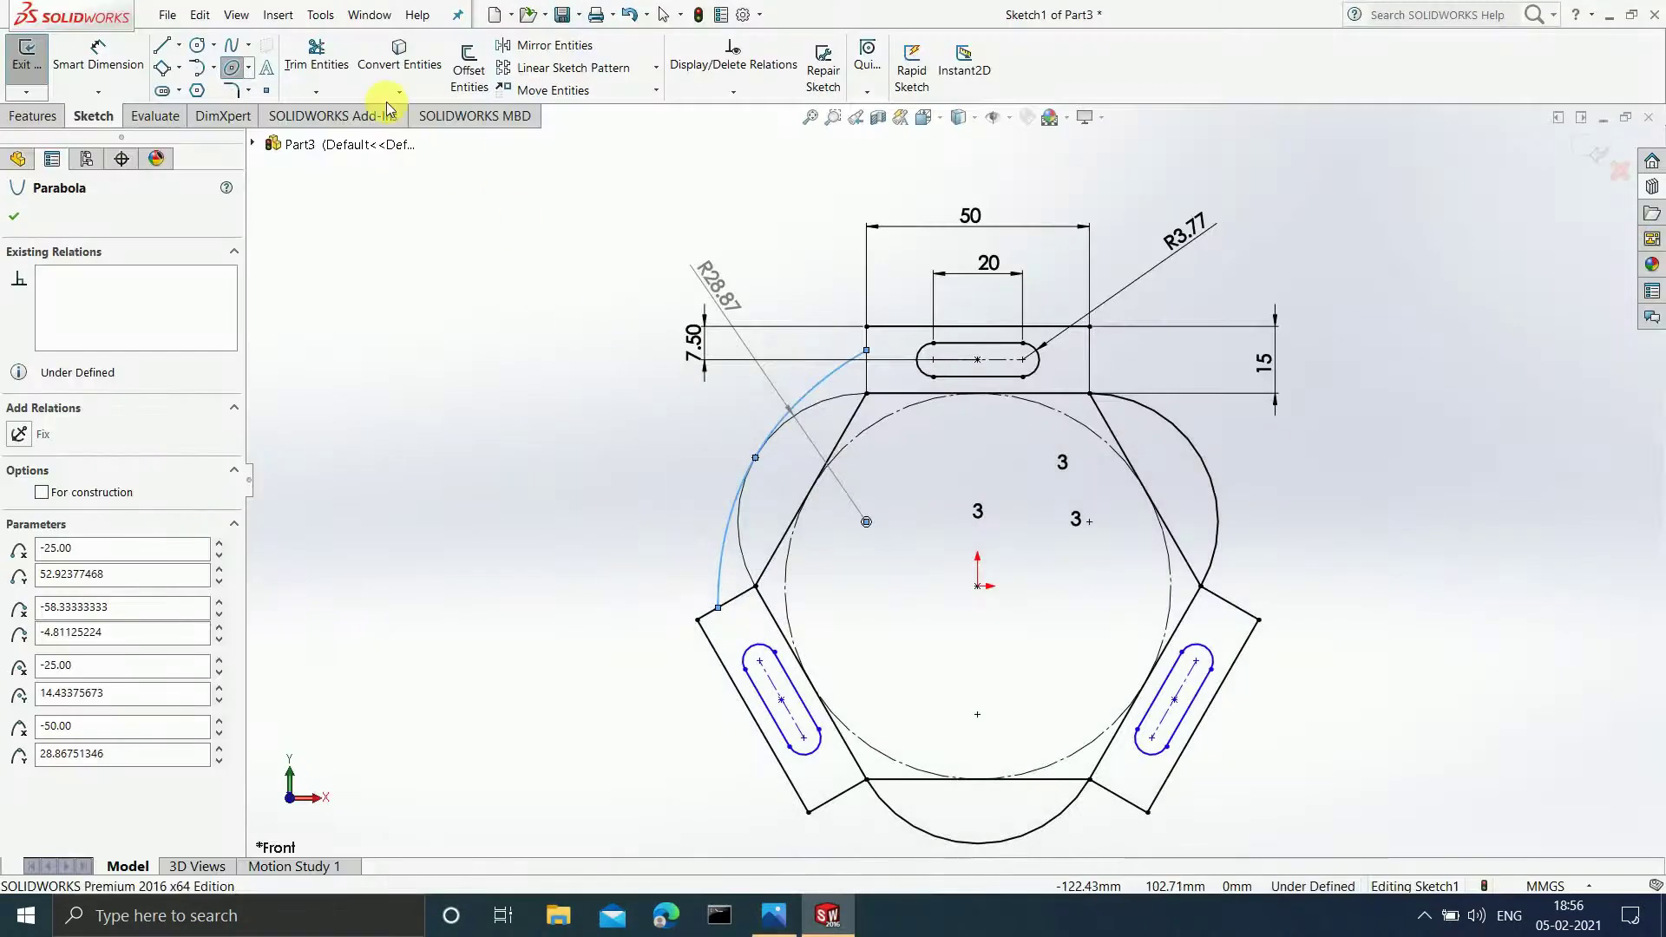
{"action": "left_click", "coordinate": [76, 48]}
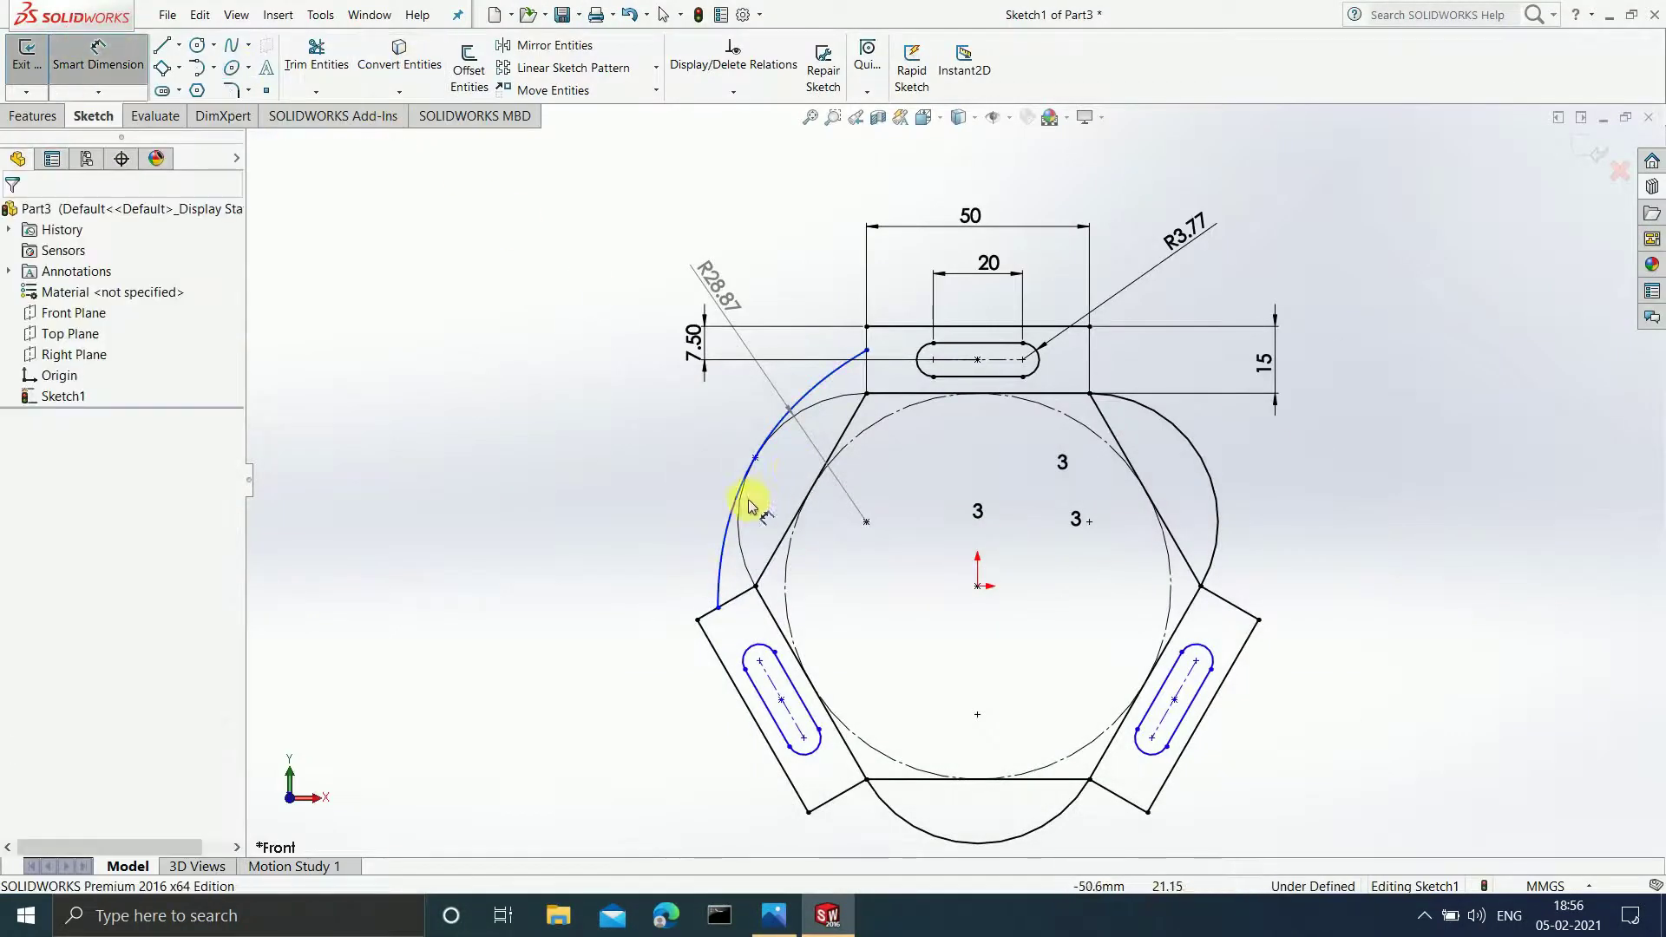
{"action": "left_click", "coordinate": [720, 536]}
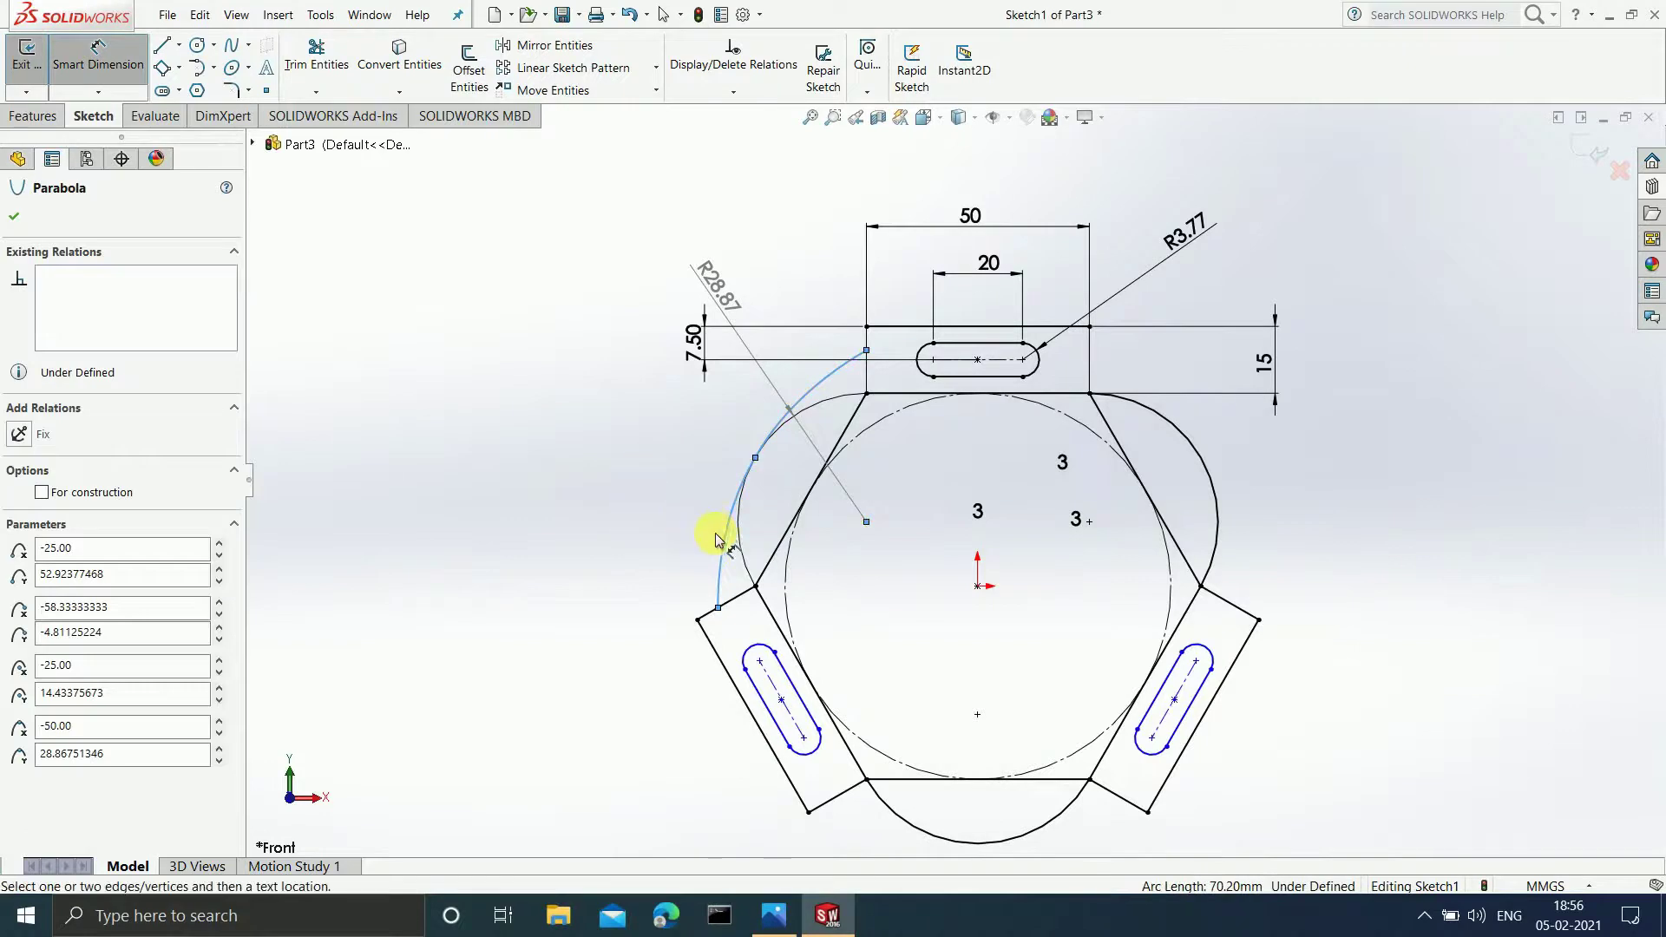
{"action": "left_click", "coordinate": [719, 607]}
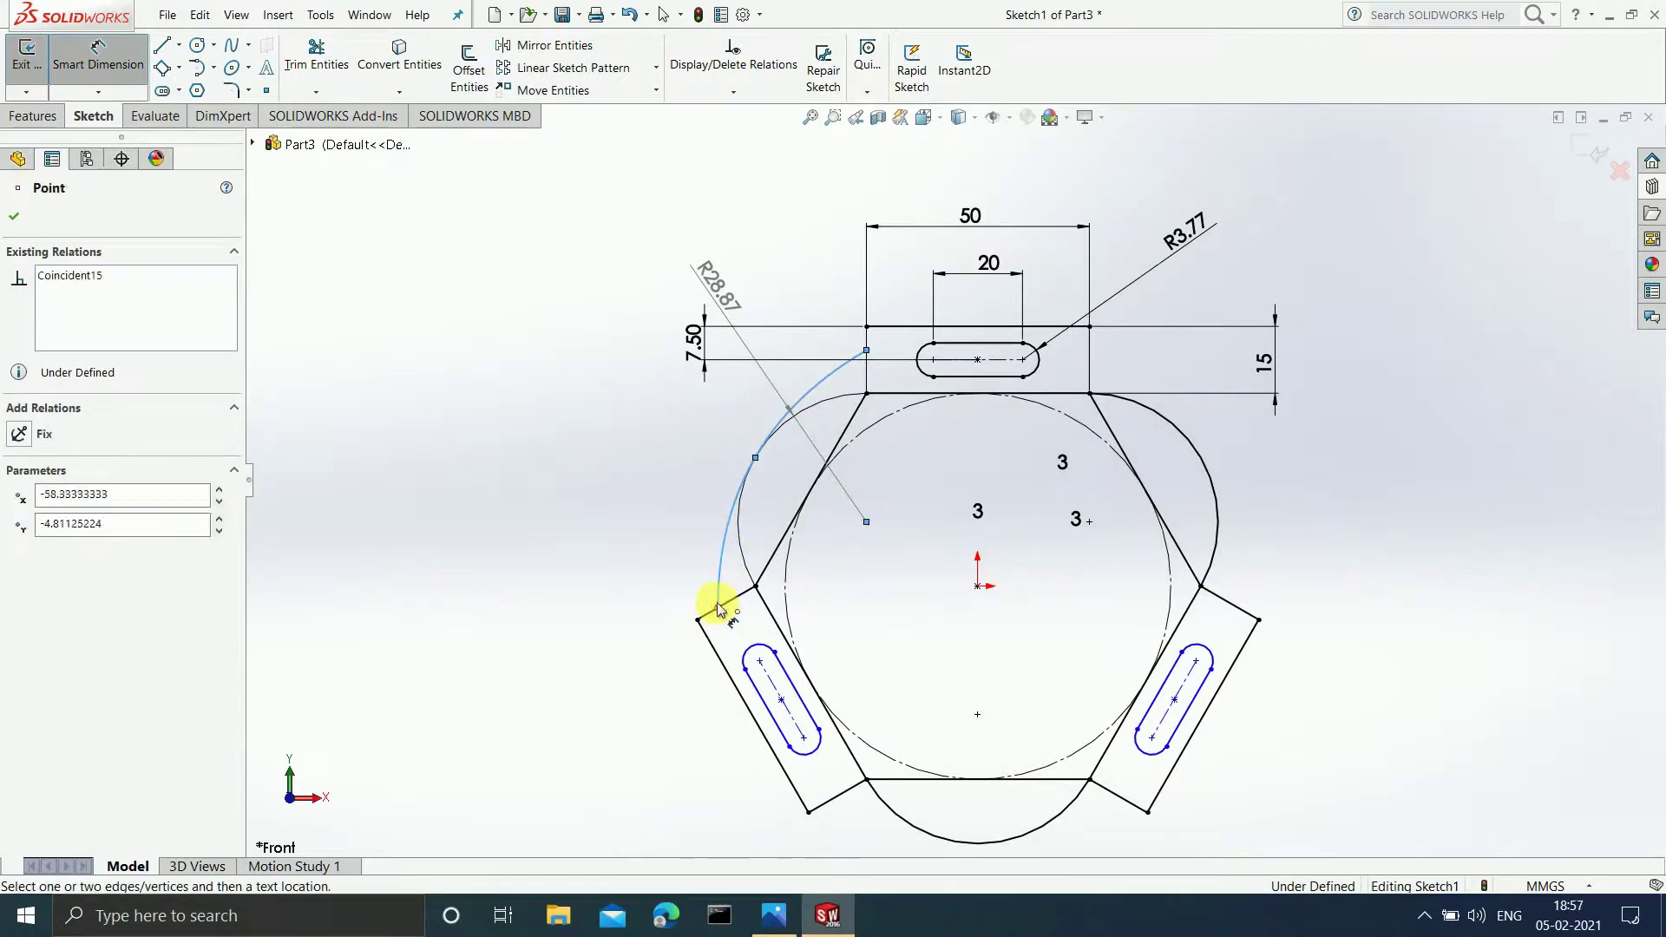
{"action": "left_click", "coordinate": [595, 446]}
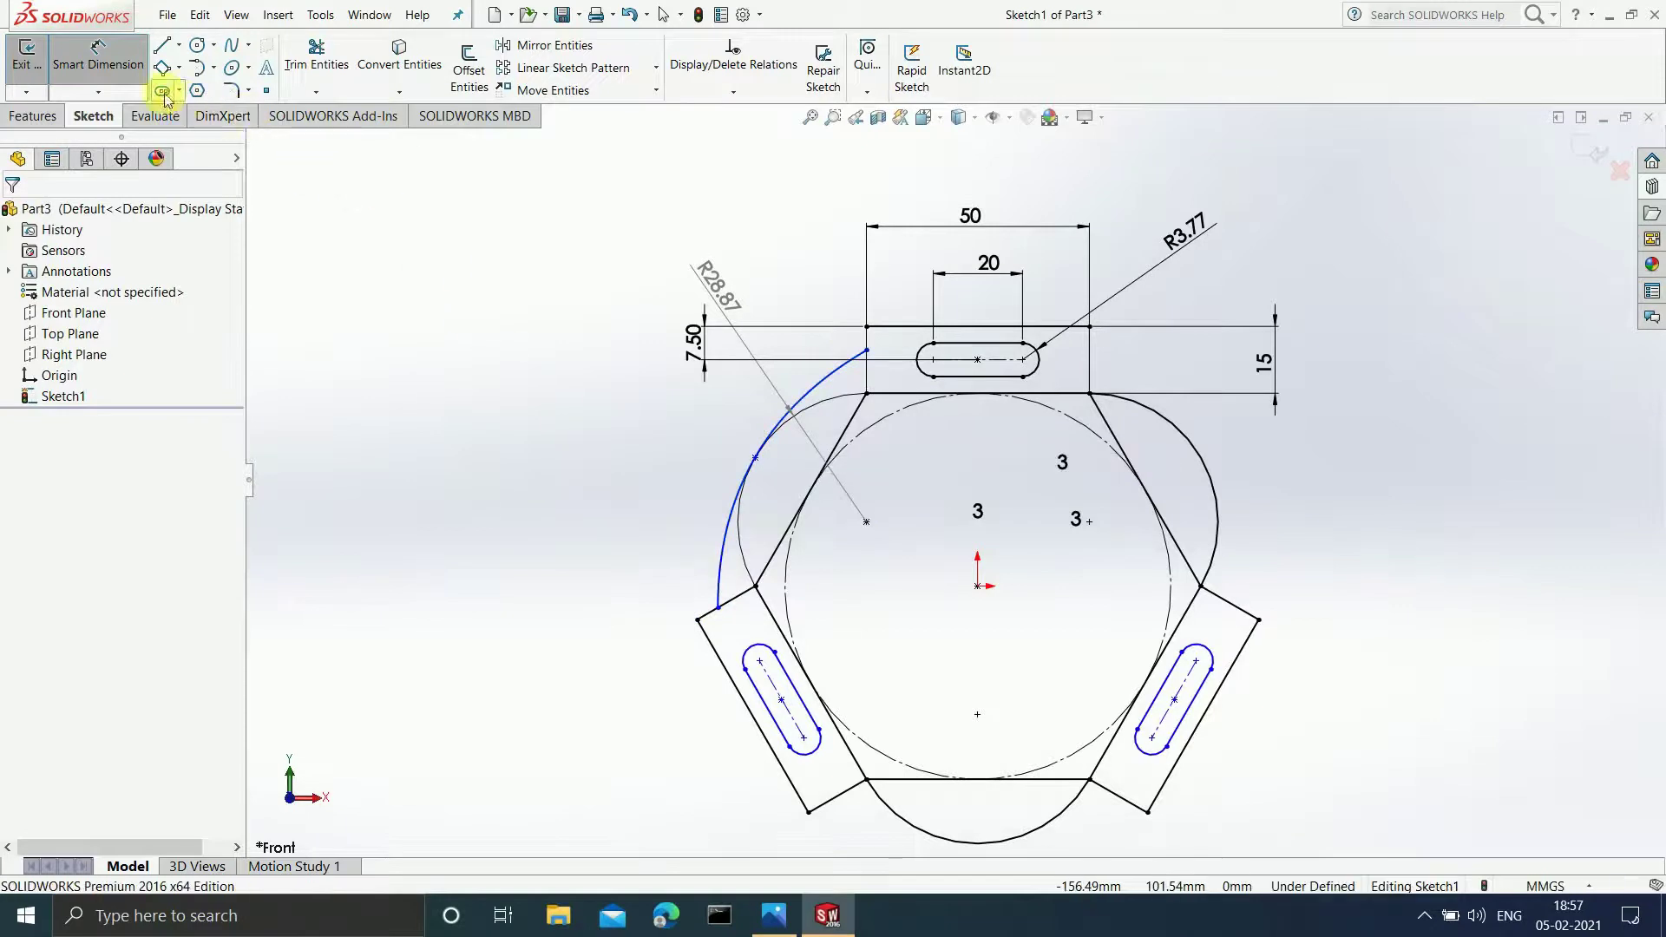
{"action": "left_click", "coordinate": [718, 609]}
{"action": "left_click", "coordinate": [867, 351]}
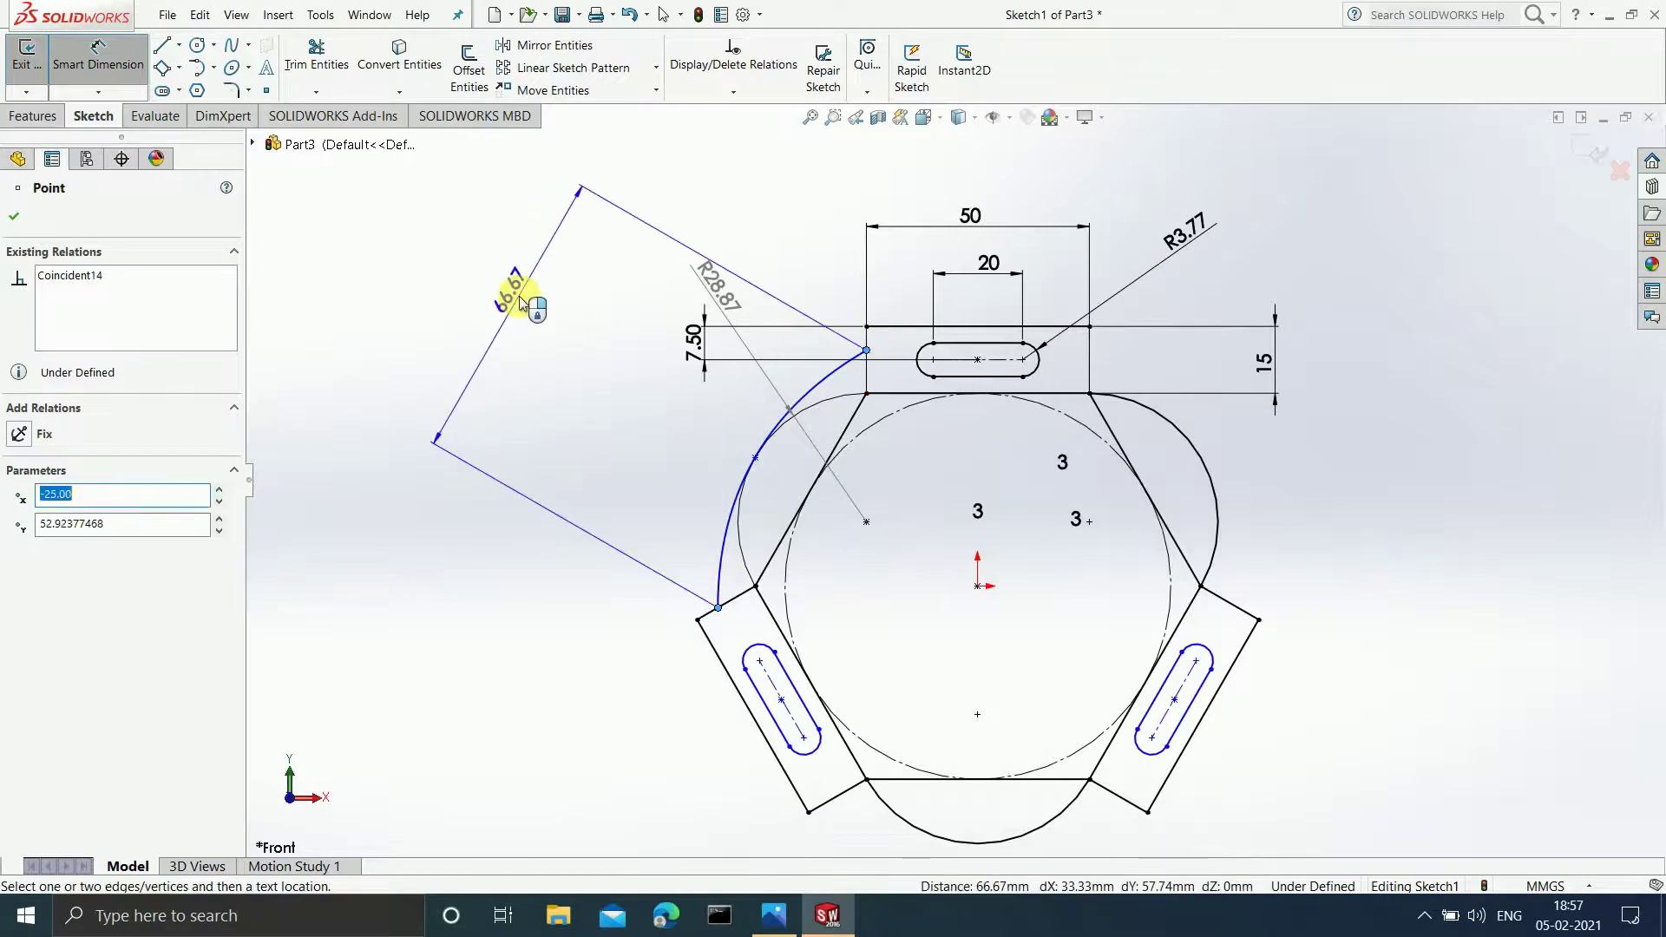
{"action": "left_click", "coordinate": [519, 299]}
{"action": "left_click", "coordinate": [952, 448]}
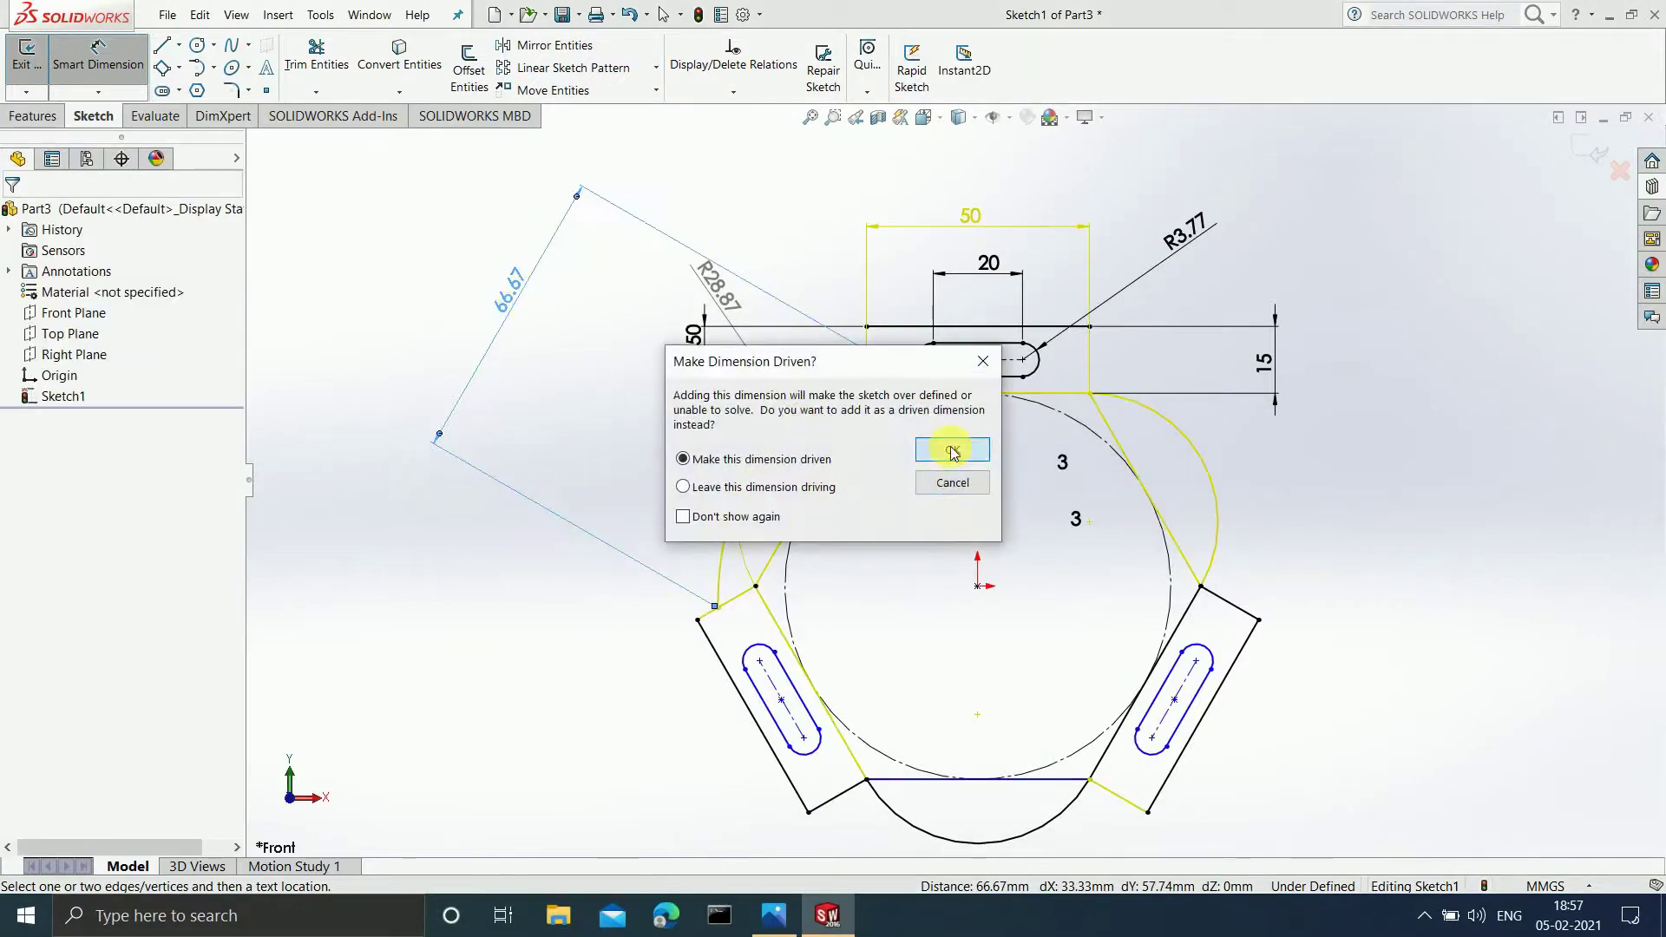
Step: Dimension the parabola's apex 28.87 from the arc centre, then compare with the reference
{"action": "scroll", "coordinate": [1354, 512], "scroll_direction": "up", "scroll_amount": 3}
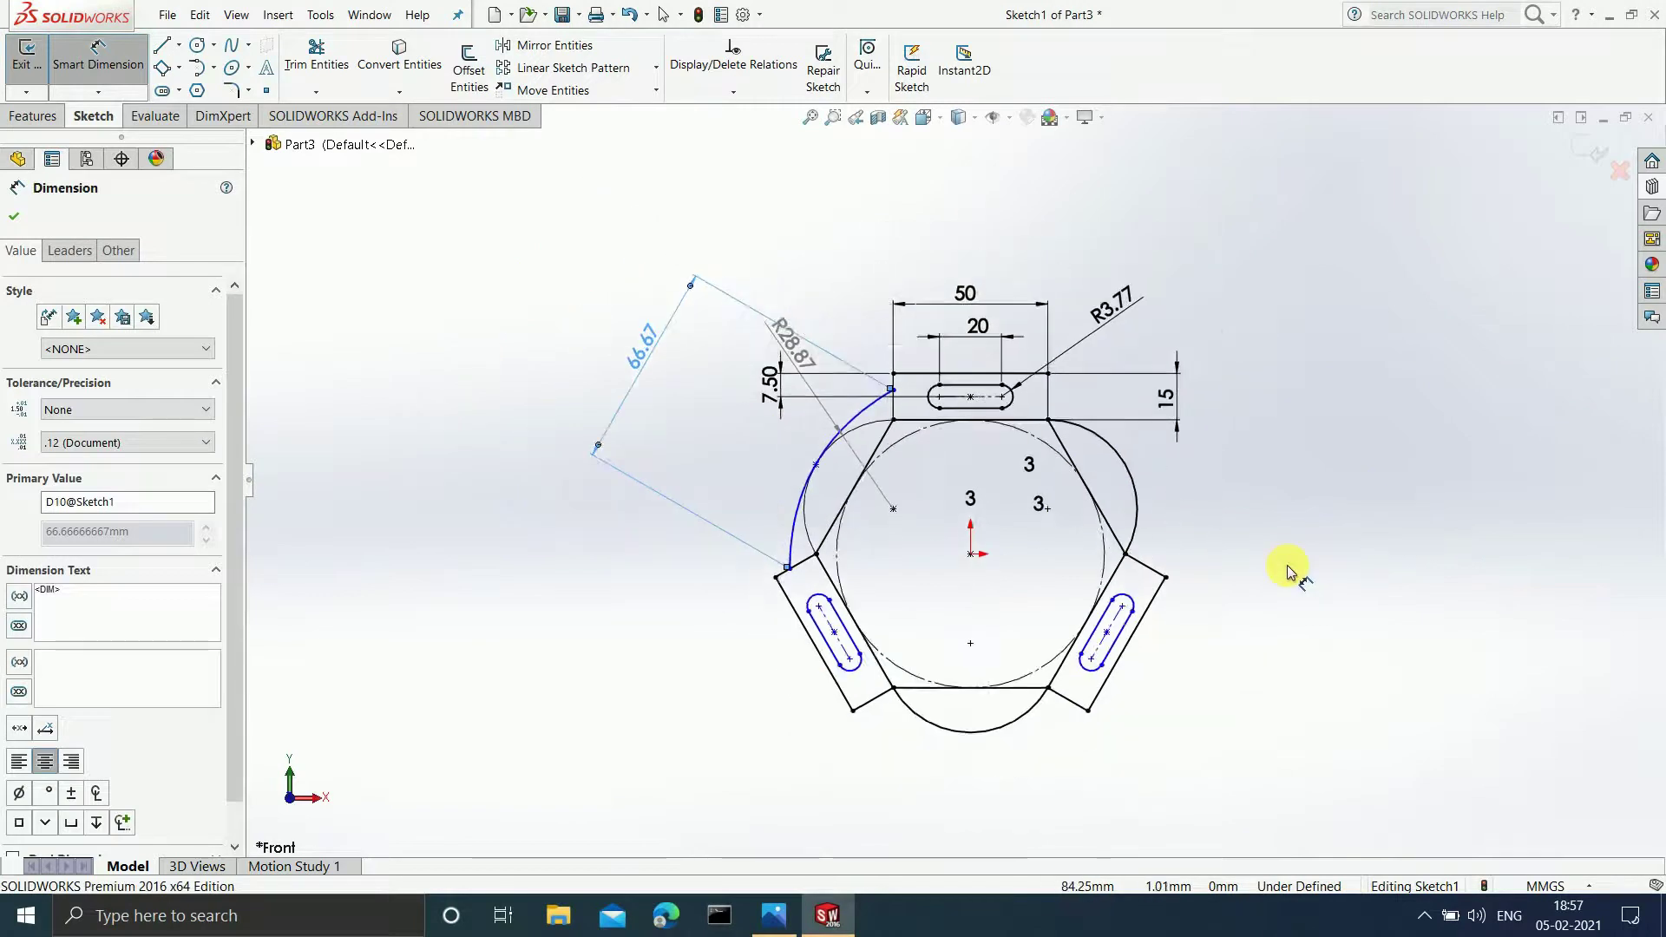
{"action": "scroll", "coordinate": [1287, 571], "scroll_direction": "down", "scroll_amount": 2}
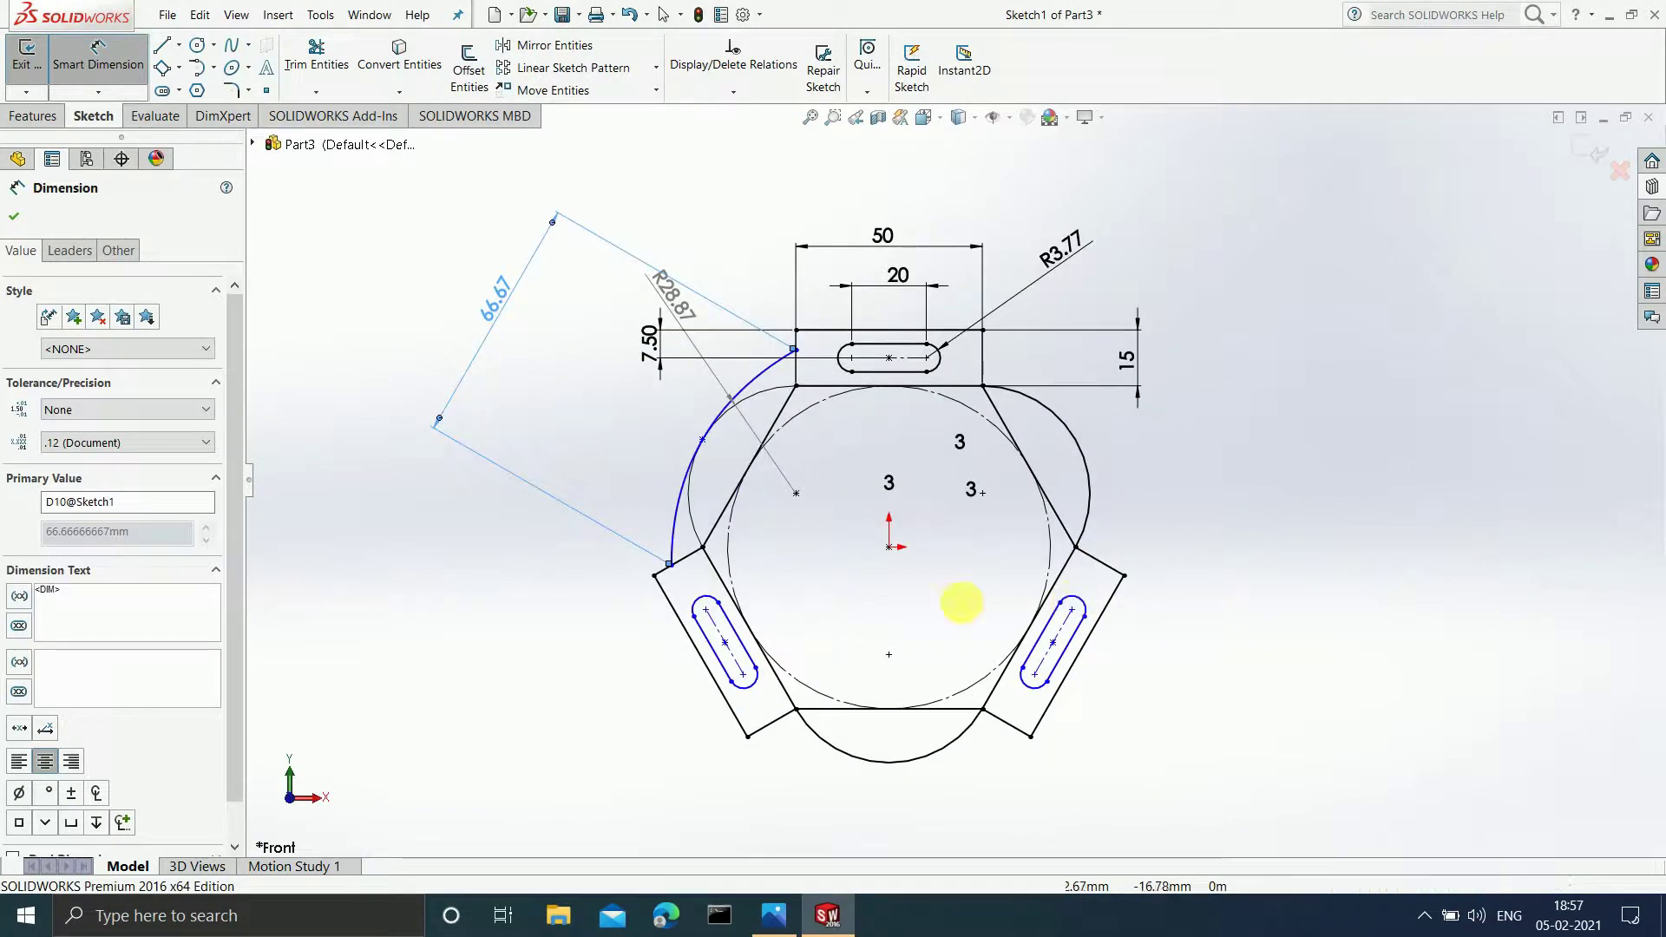
{"action": "left_click", "coordinate": [797, 495]}
{"action": "left_click", "coordinate": [701, 441]}
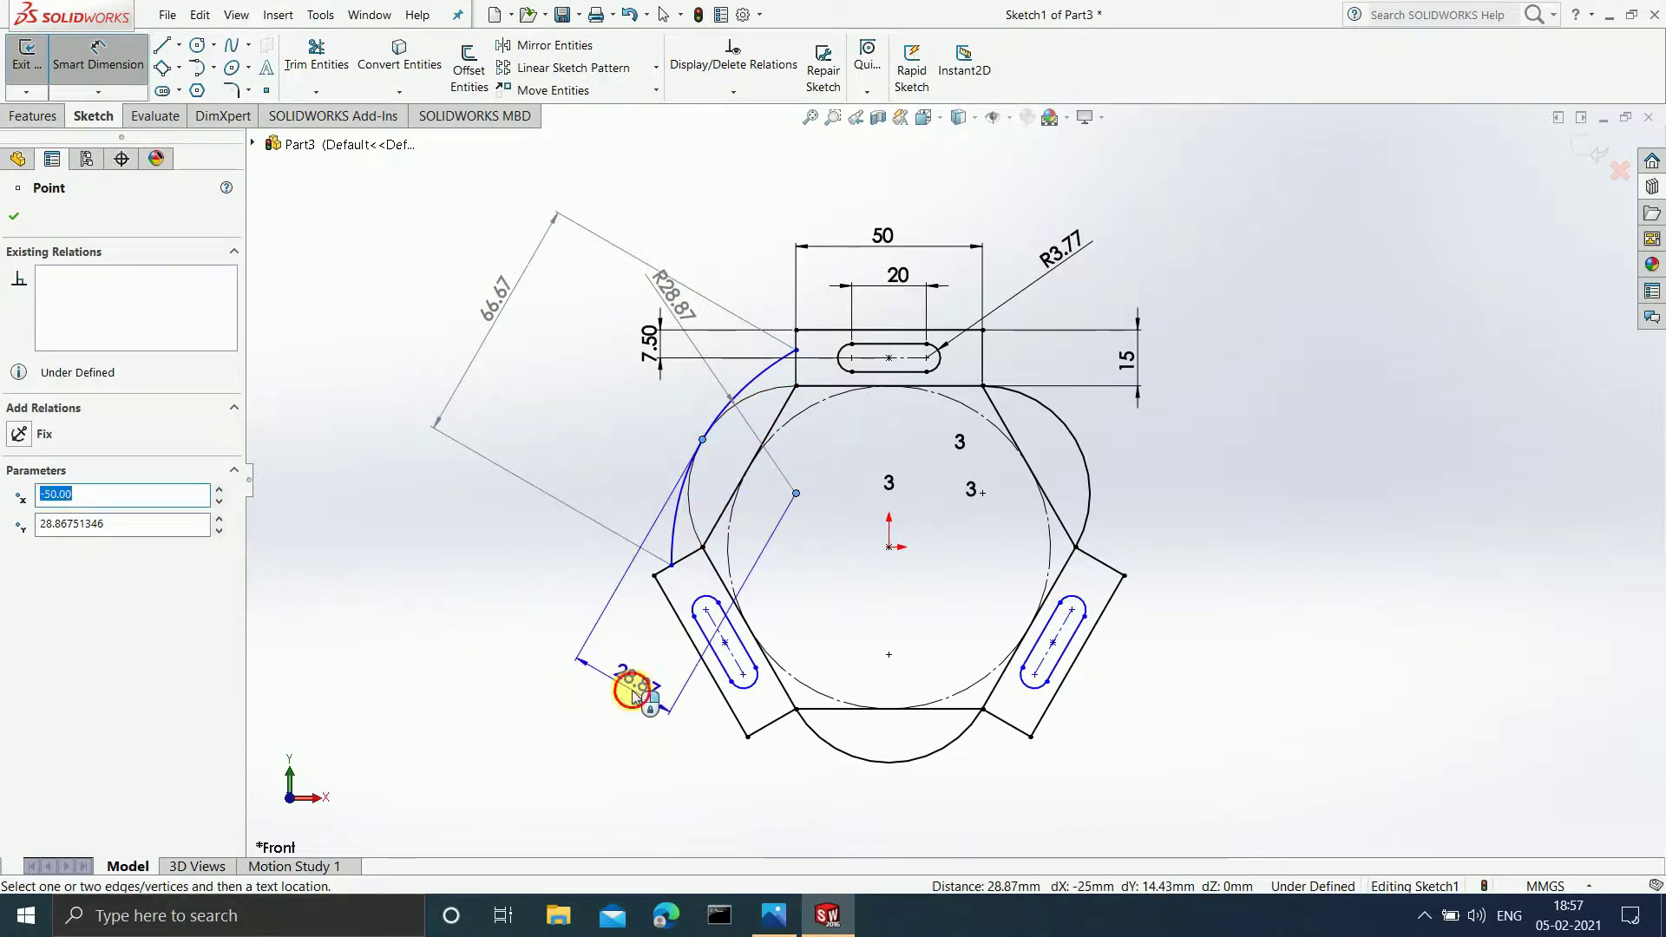
{"action": "left_click", "coordinate": [629, 691]}
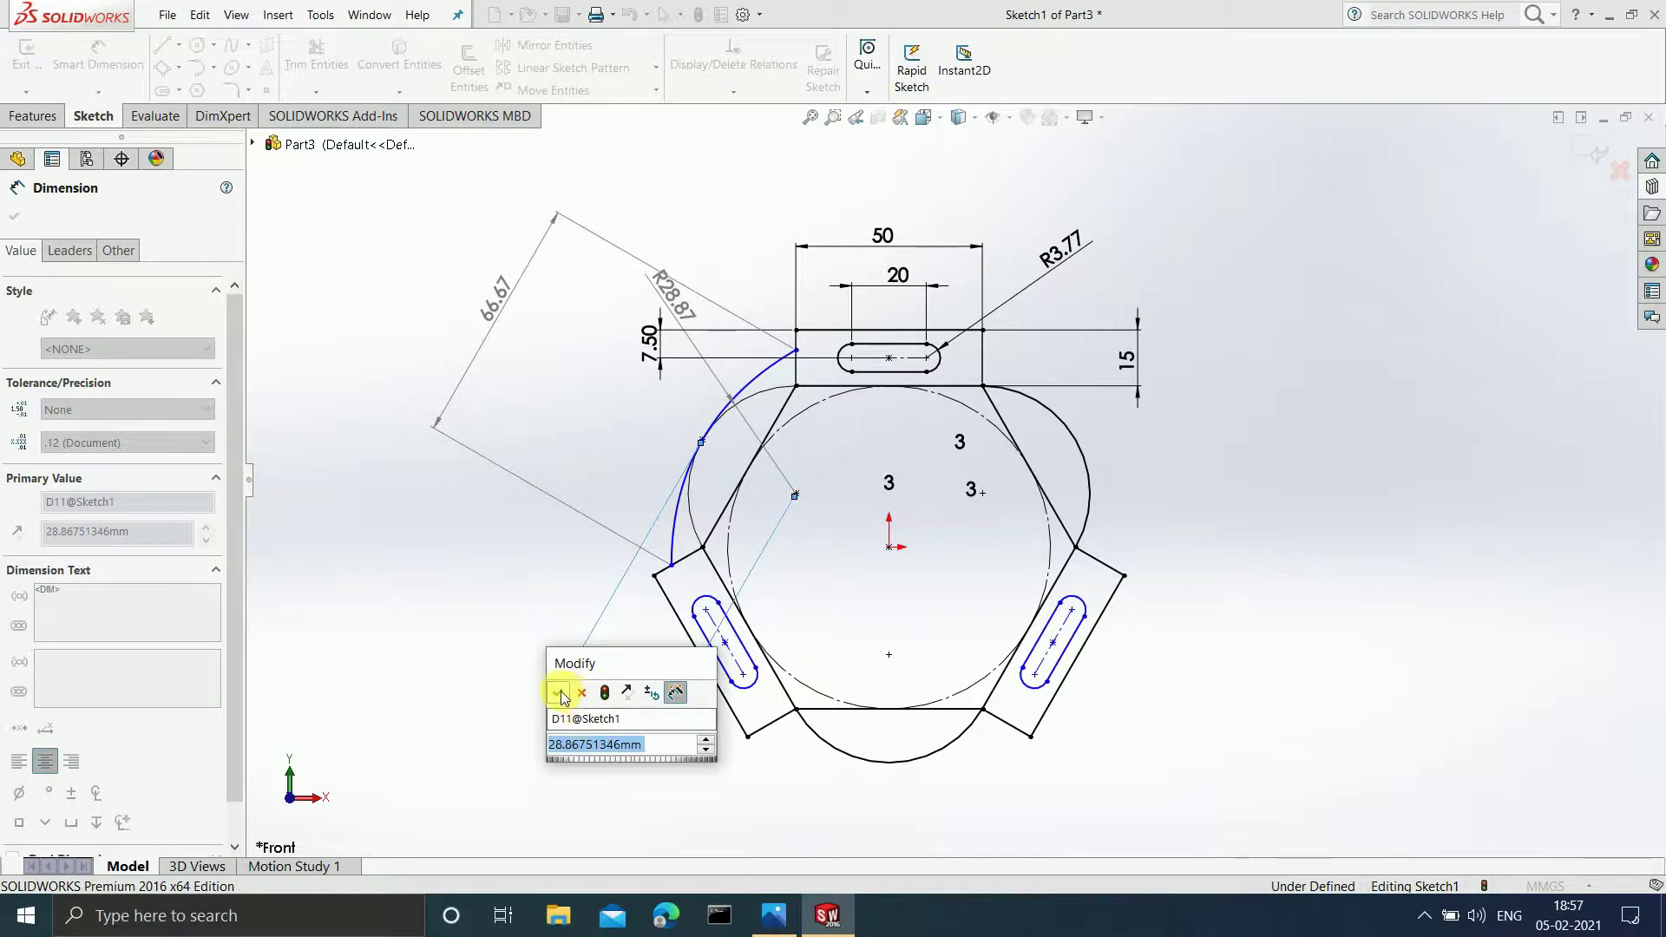
{"action": "left_click", "coordinate": [560, 693]}
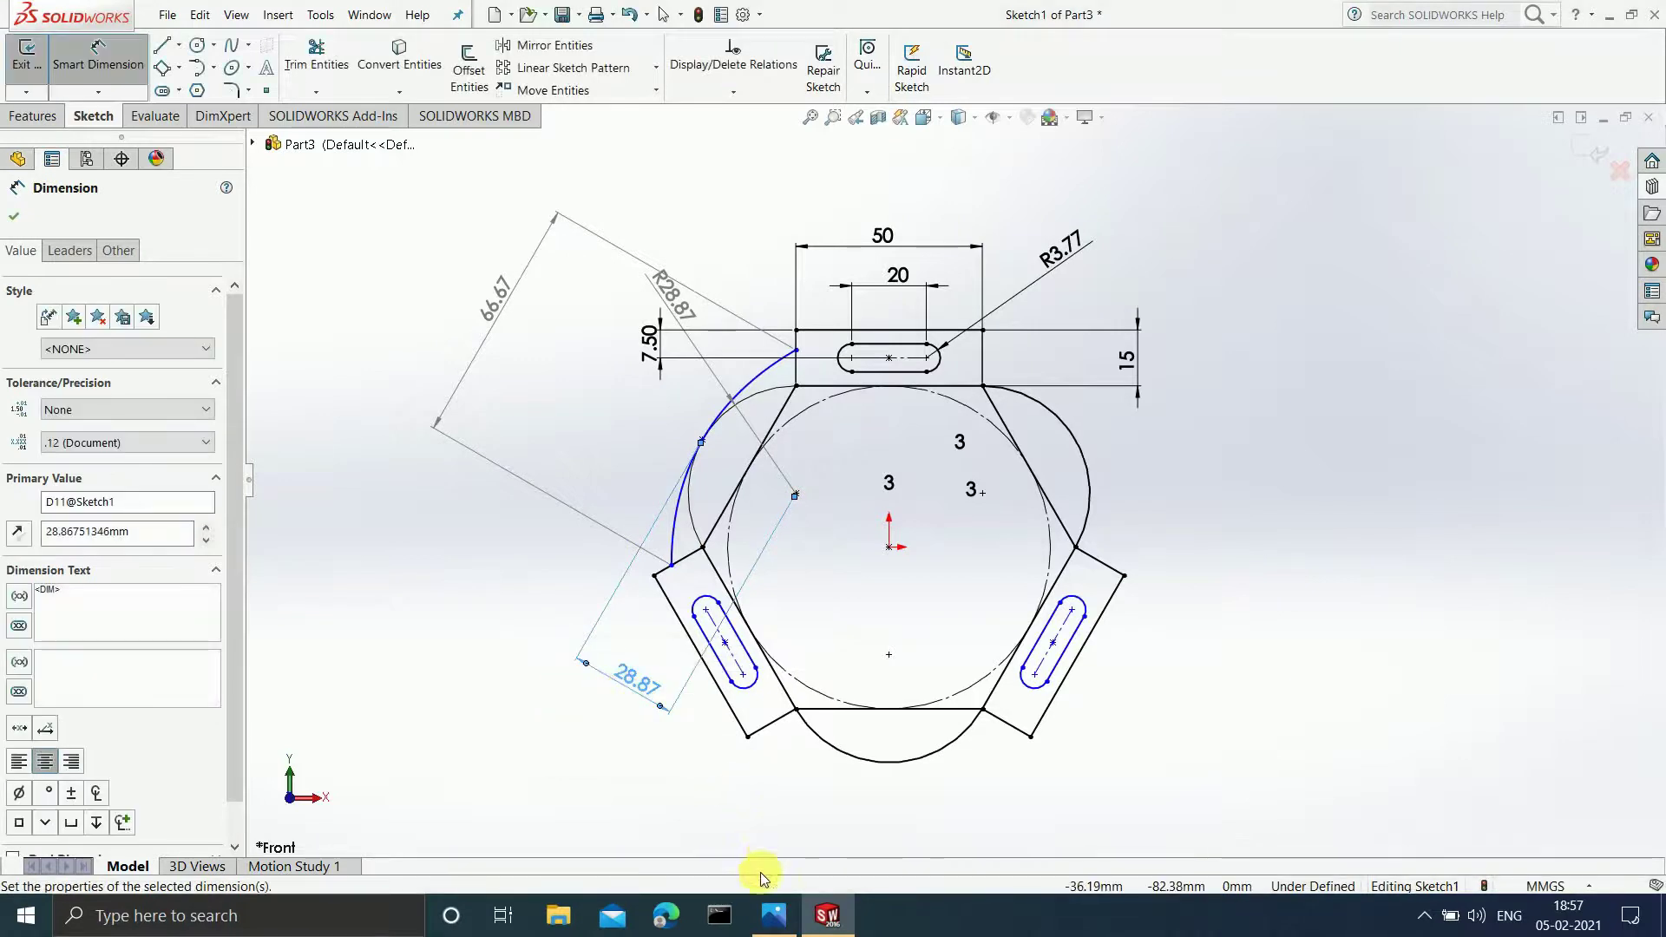
{"action": "left_click", "coordinate": [772, 913]}
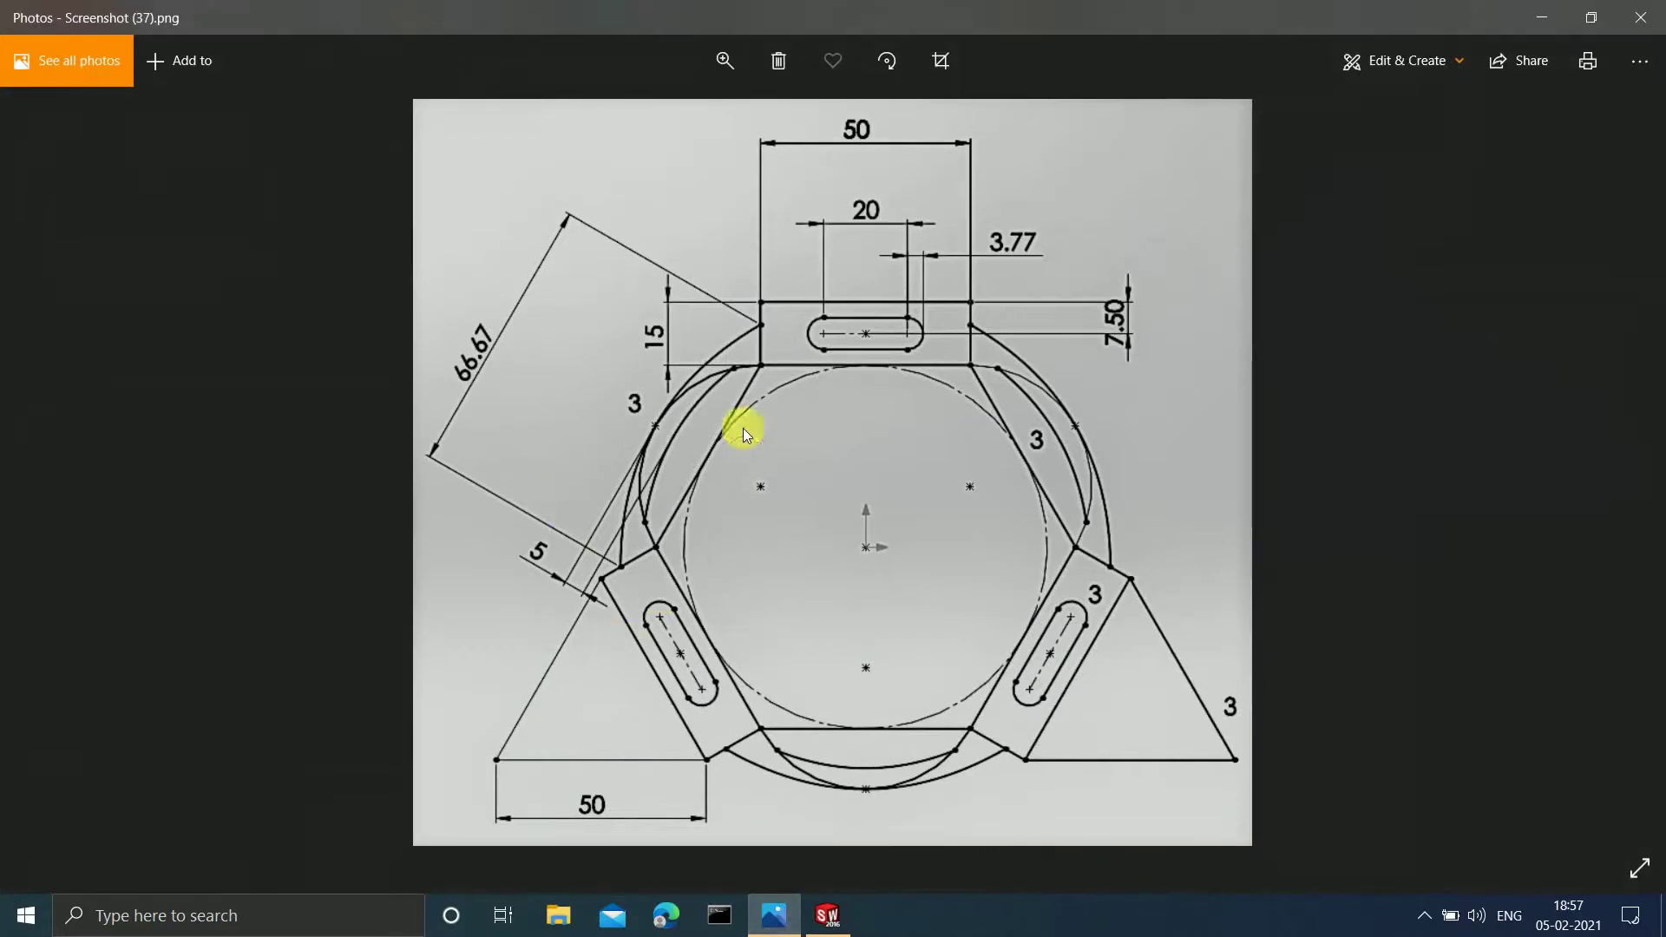
Step: Recheck the reference drawing in Photos and return to the hexagon sketch
{"action": "left_click", "coordinate": [1540, 17]}
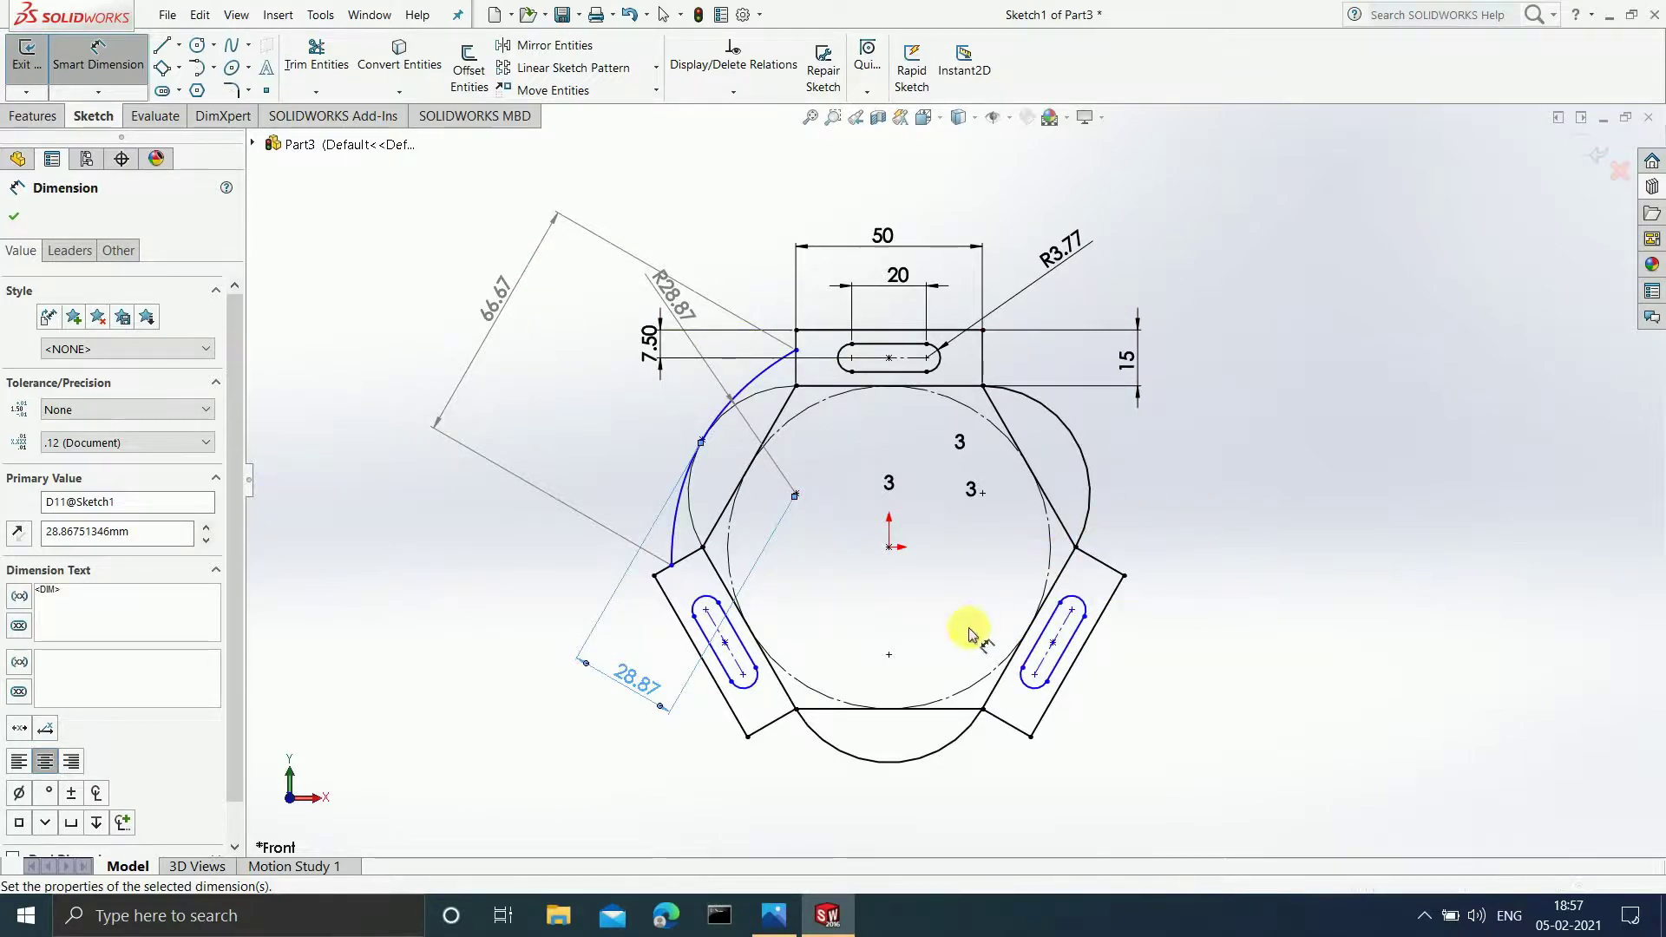
{"action": "left_click", "coordinate": [773, 915]}
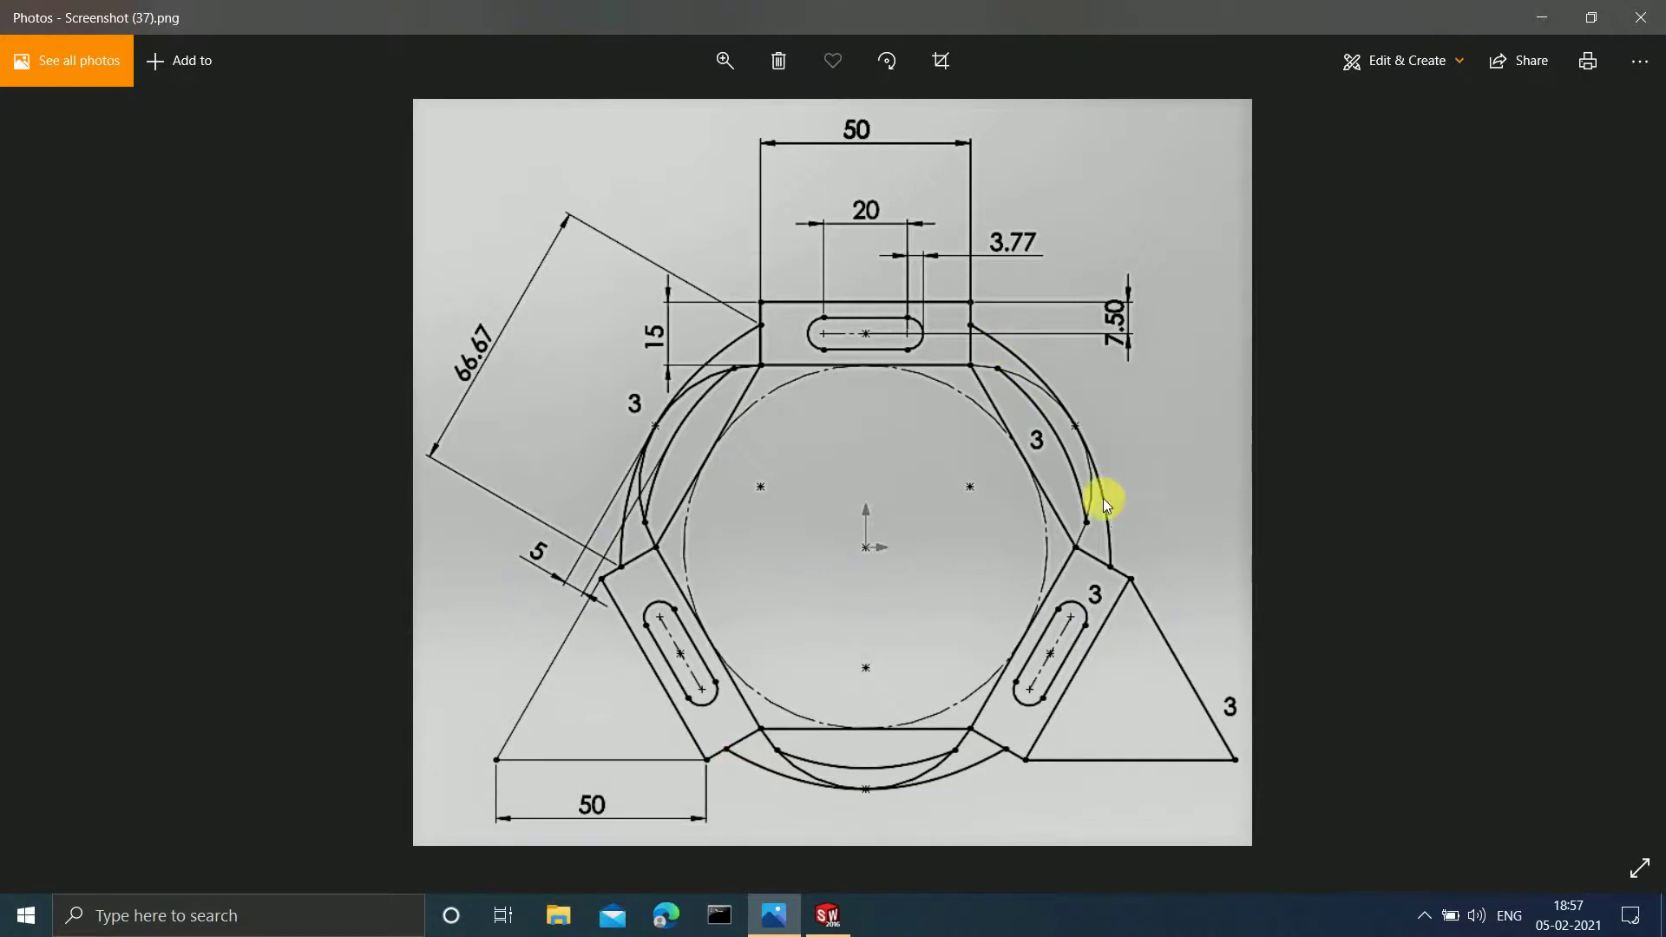
{"action": "left_click", "coordinate": [1529, 28]}
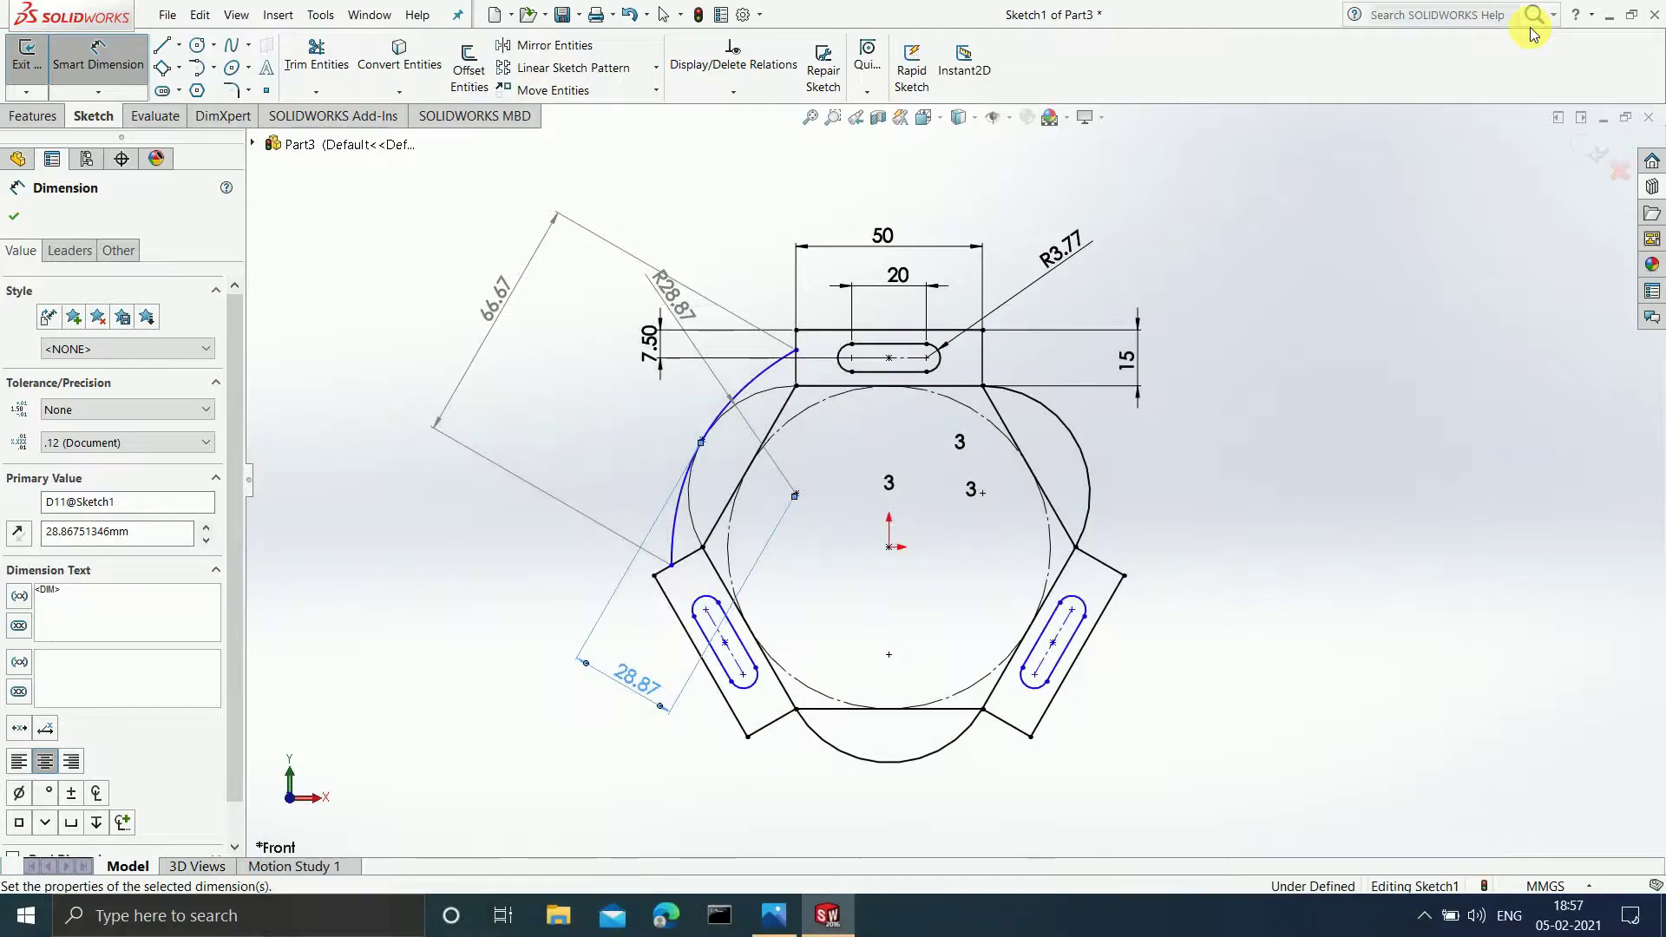
{"action": "left_click", "coordinate": [657, 75]}
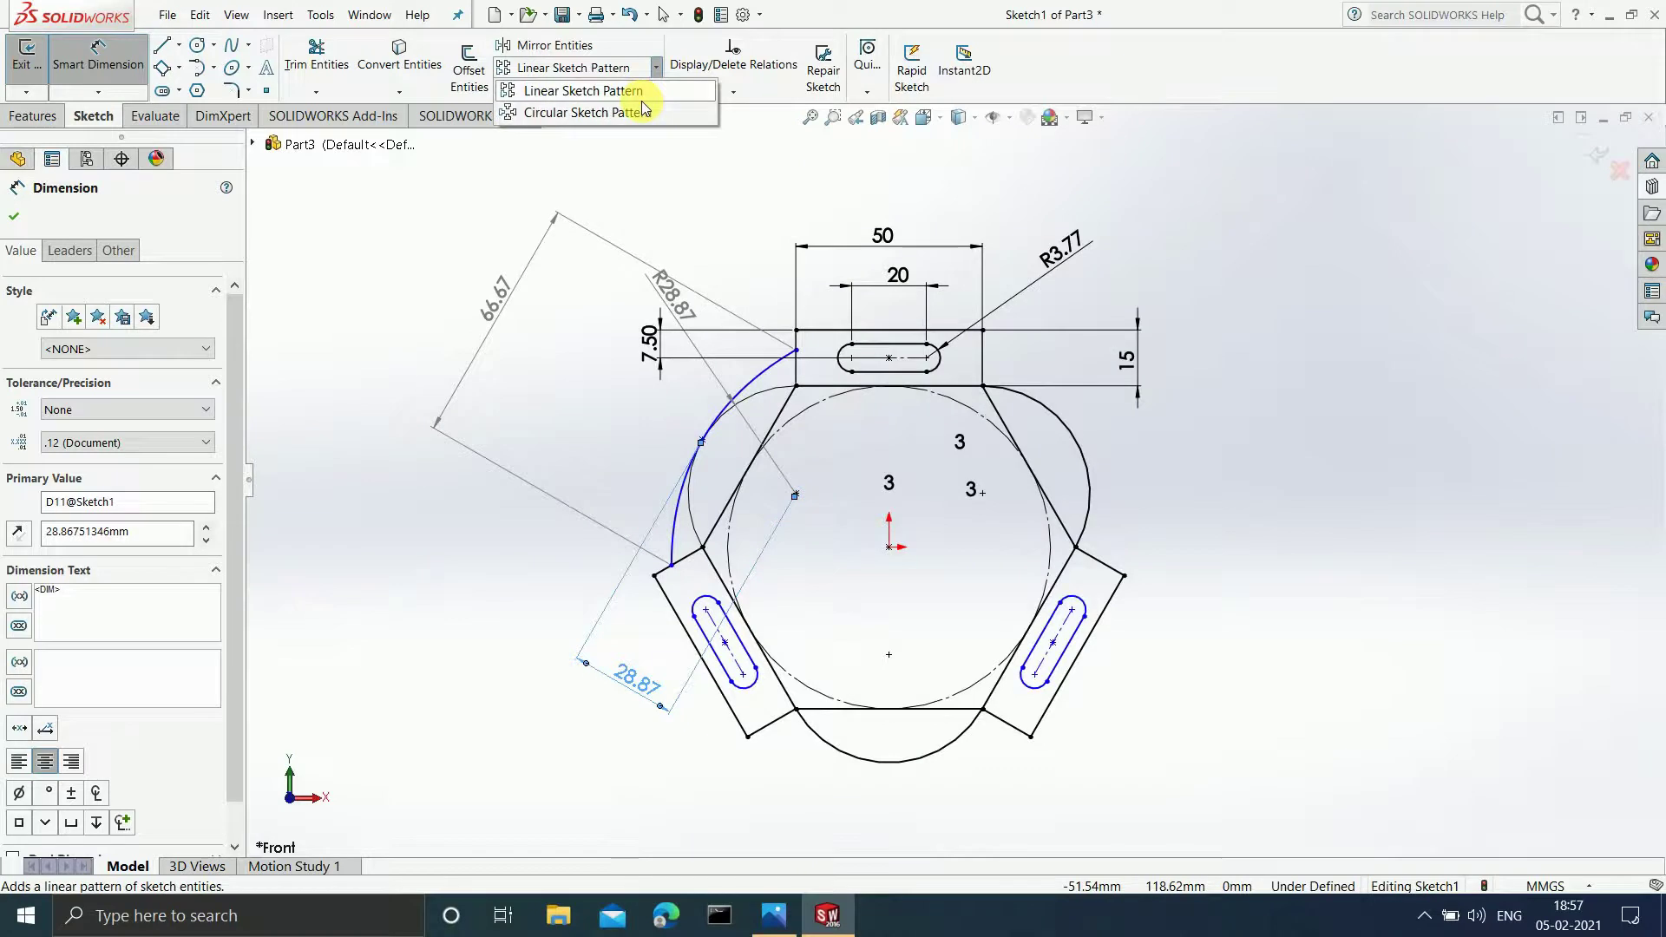
Step: Circular-pattern the left parabola into 3 instances around the origin, then view the reference
{"action": "left_click", "coordinate": [637, 111]}
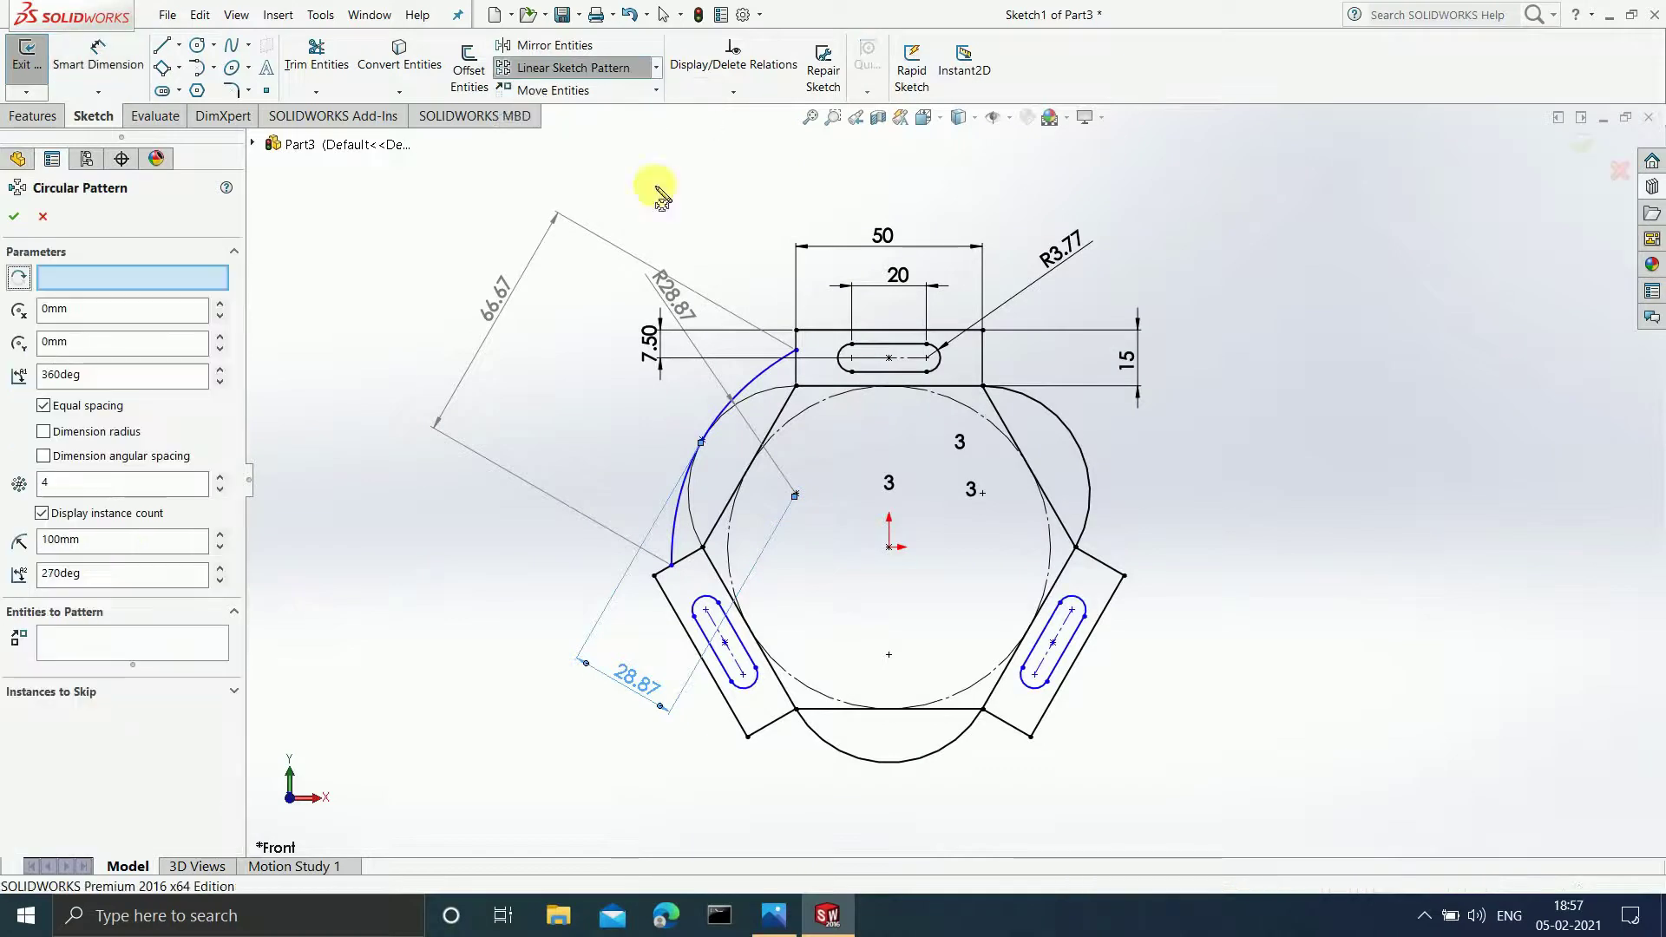
{"action": "left_click", "coordinate": [681, 545]}
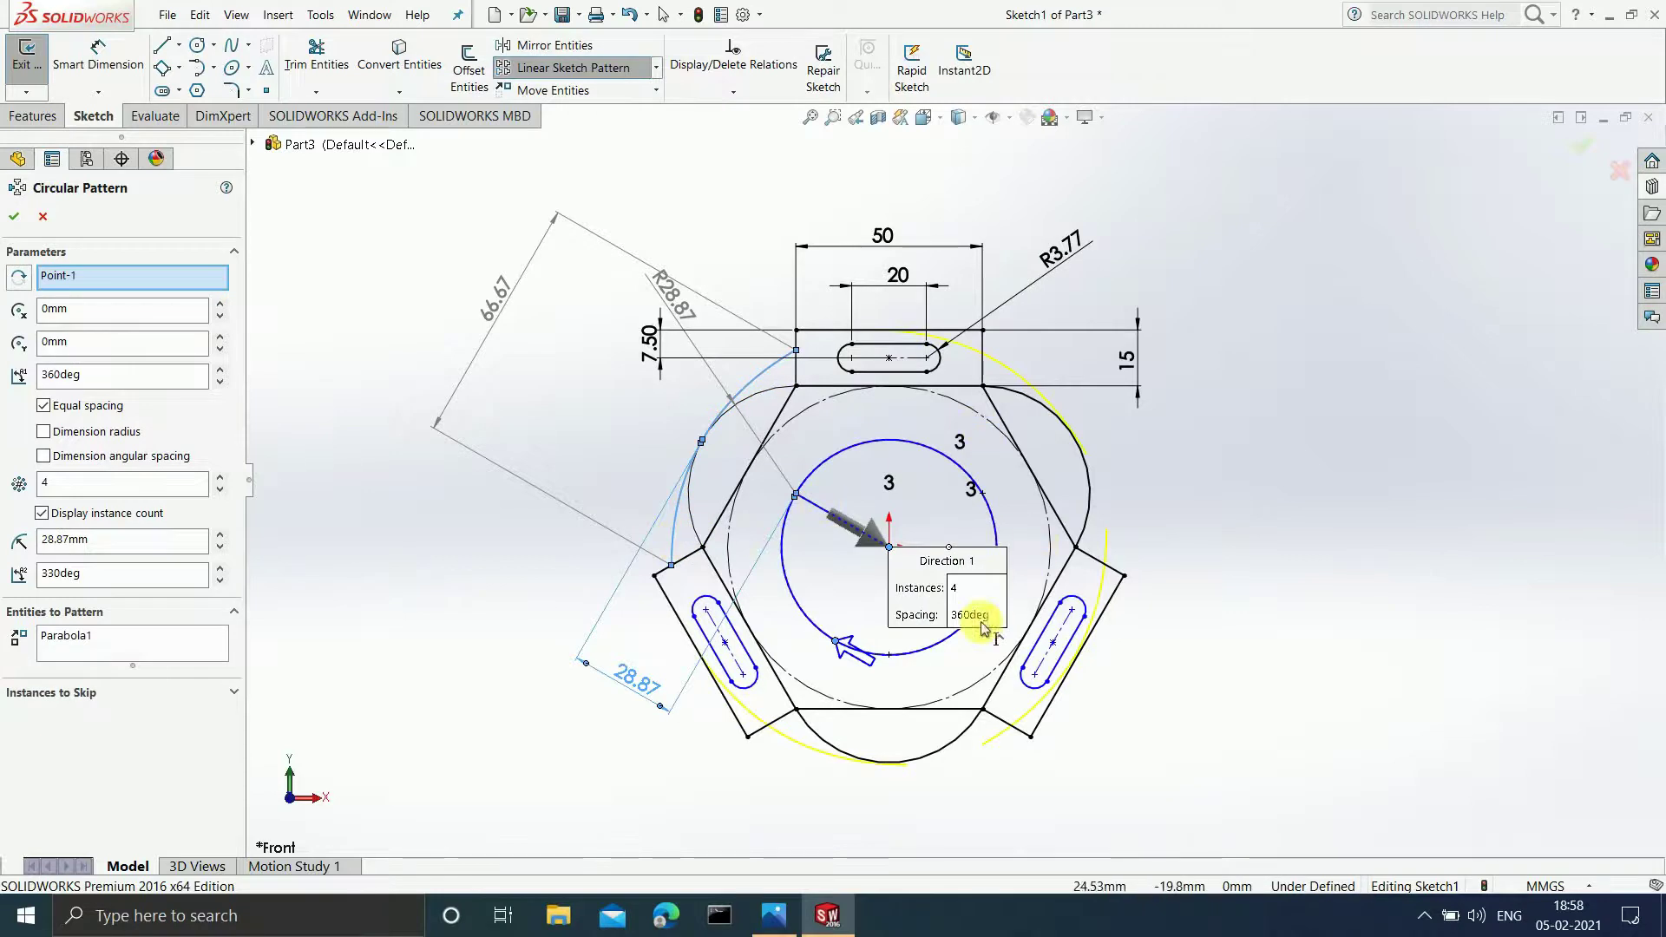
{"action": "left_click", "coordinate": [977, 590]}
{"action": "type", "text": "3"}
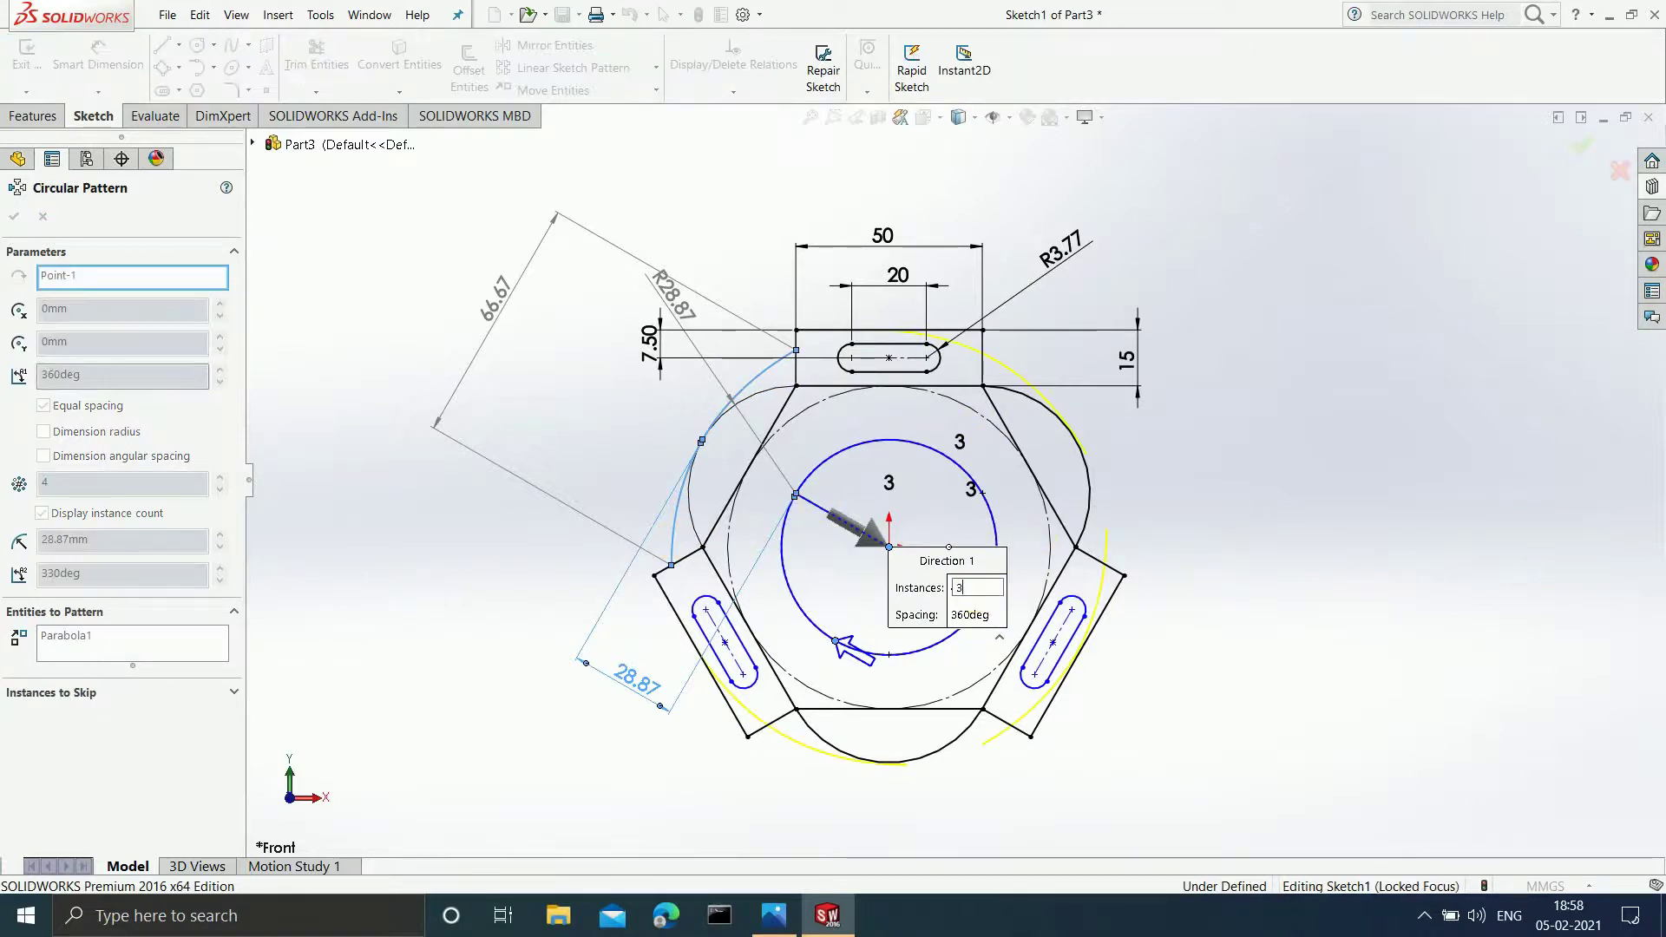
{"action": "key", "text": "Return"}
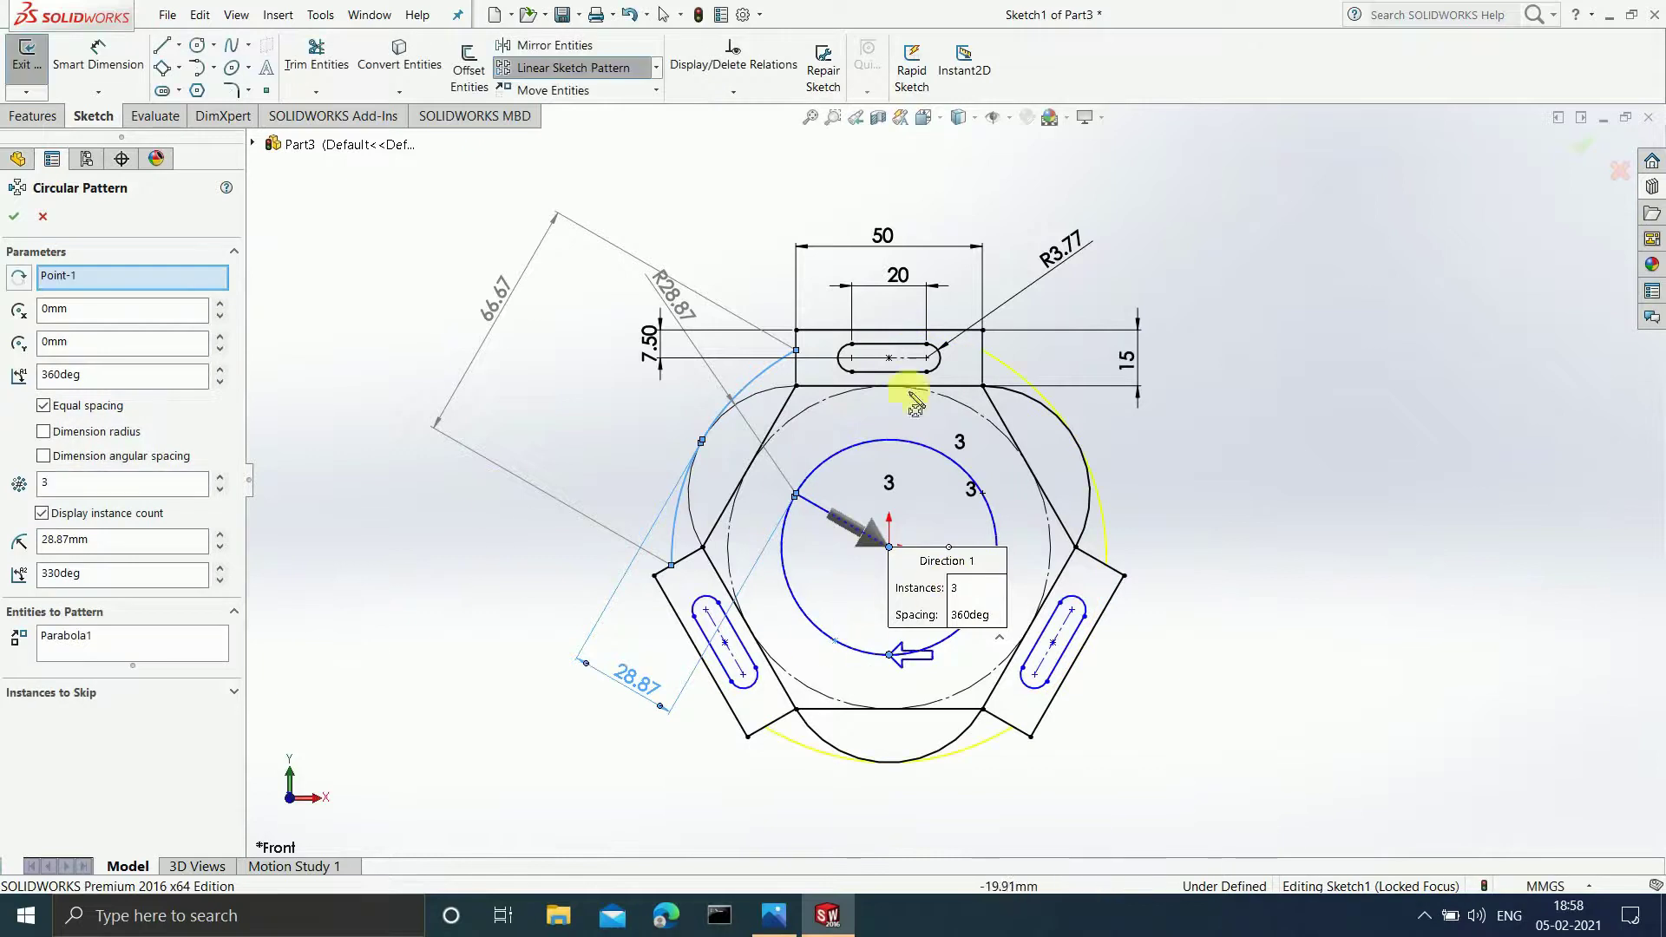
{"action": "left_click", "coordinate": [13, 217]}
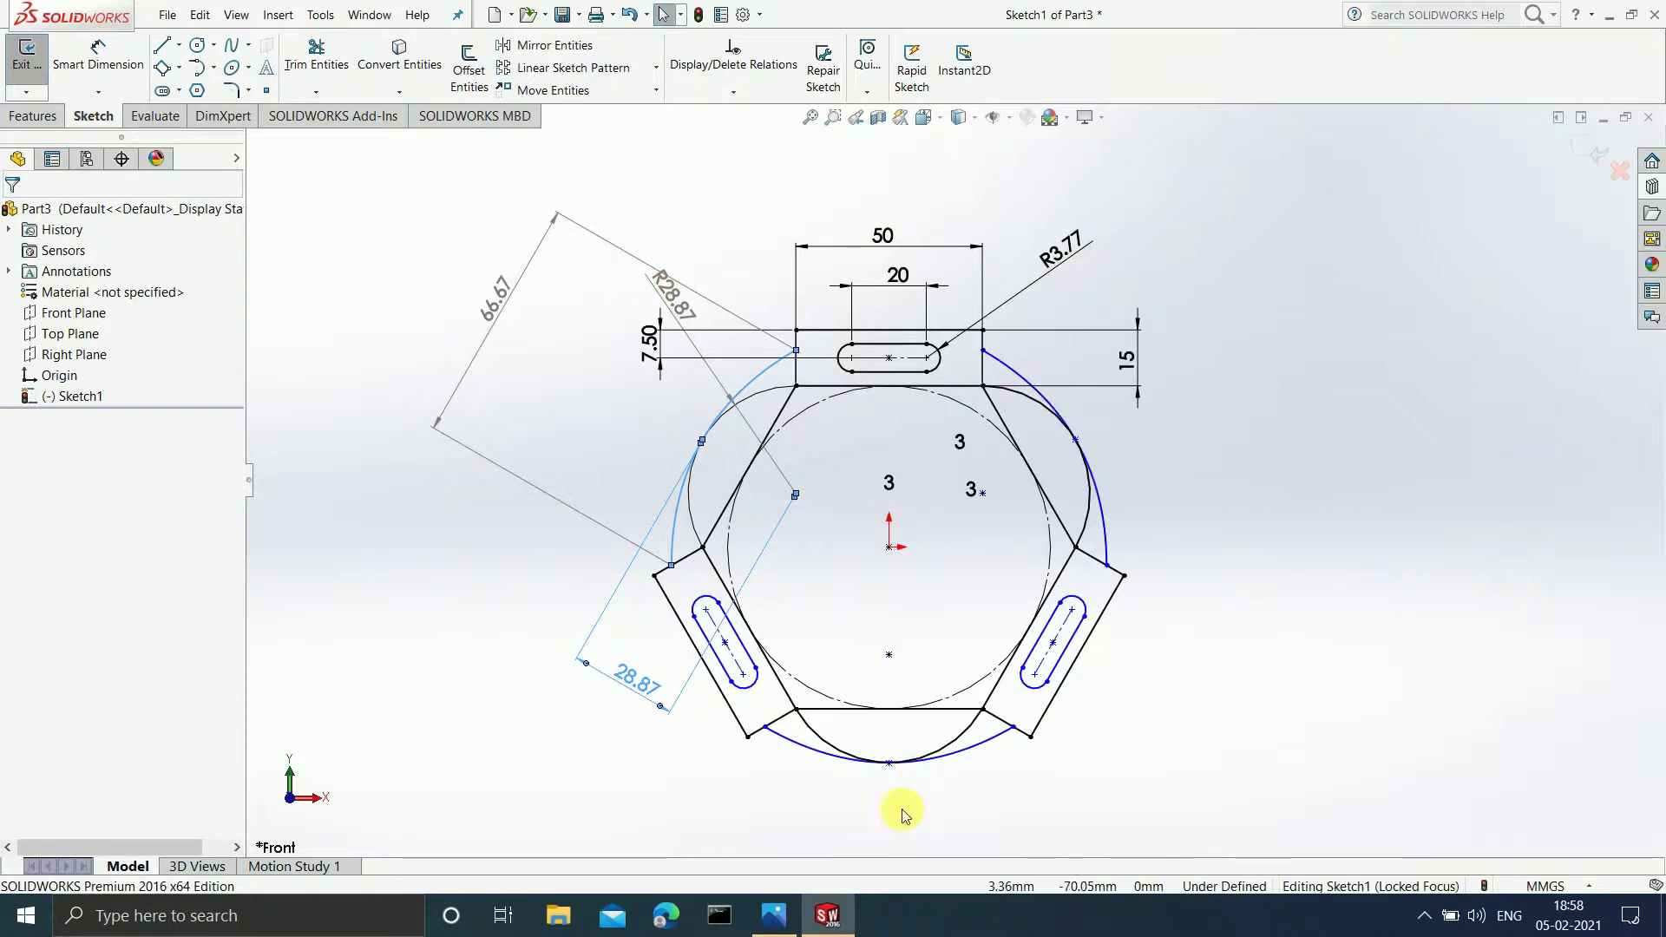
{"action": "left_click", "coordinate": [793, 928]}
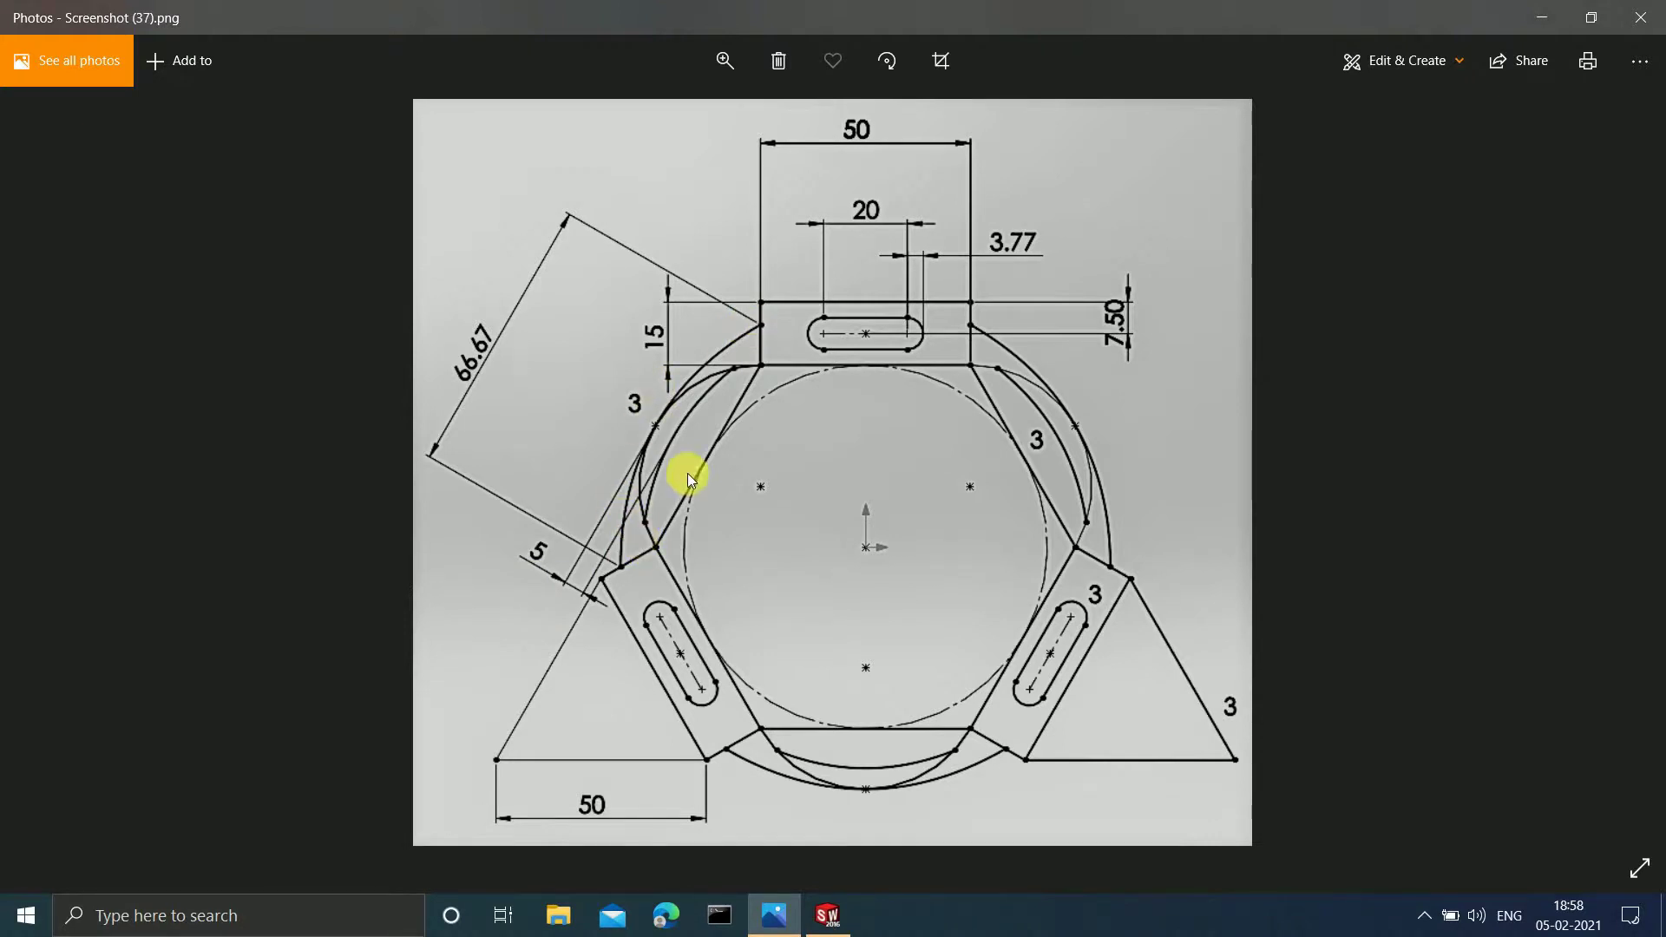
{"action": "left_click", "coordinate": [1541, 17]}
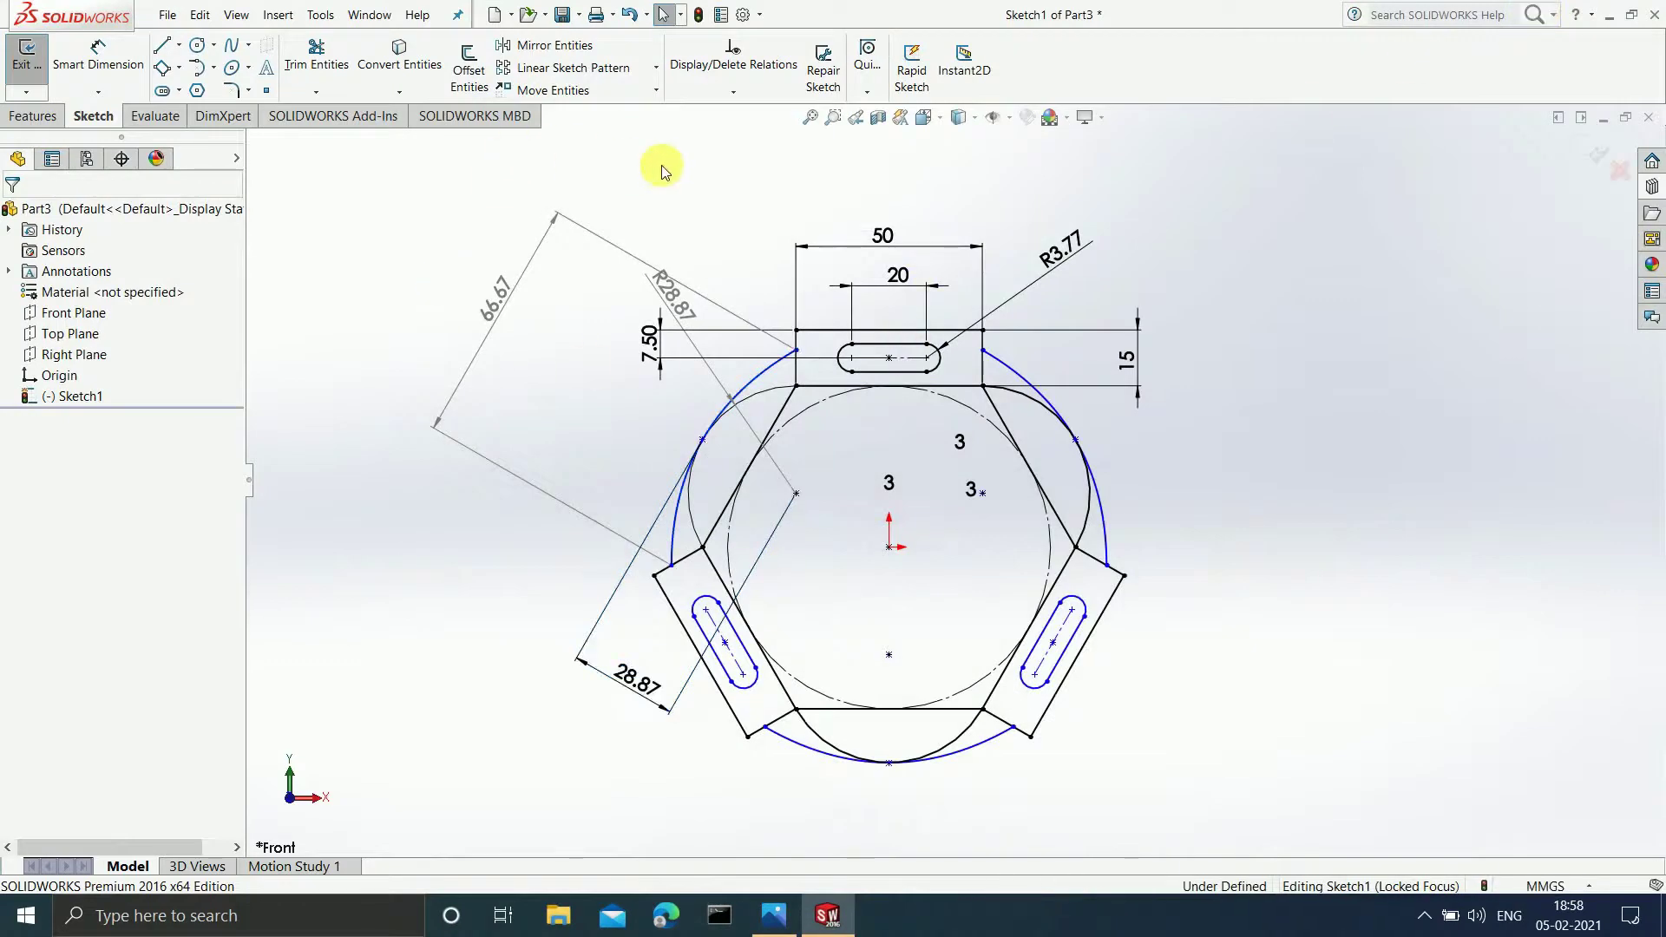
Step: Offset the left outer parabola 5 mm inward and check it against the reference drawing
{"action": "left_click", "coordinate": [469, 70]}
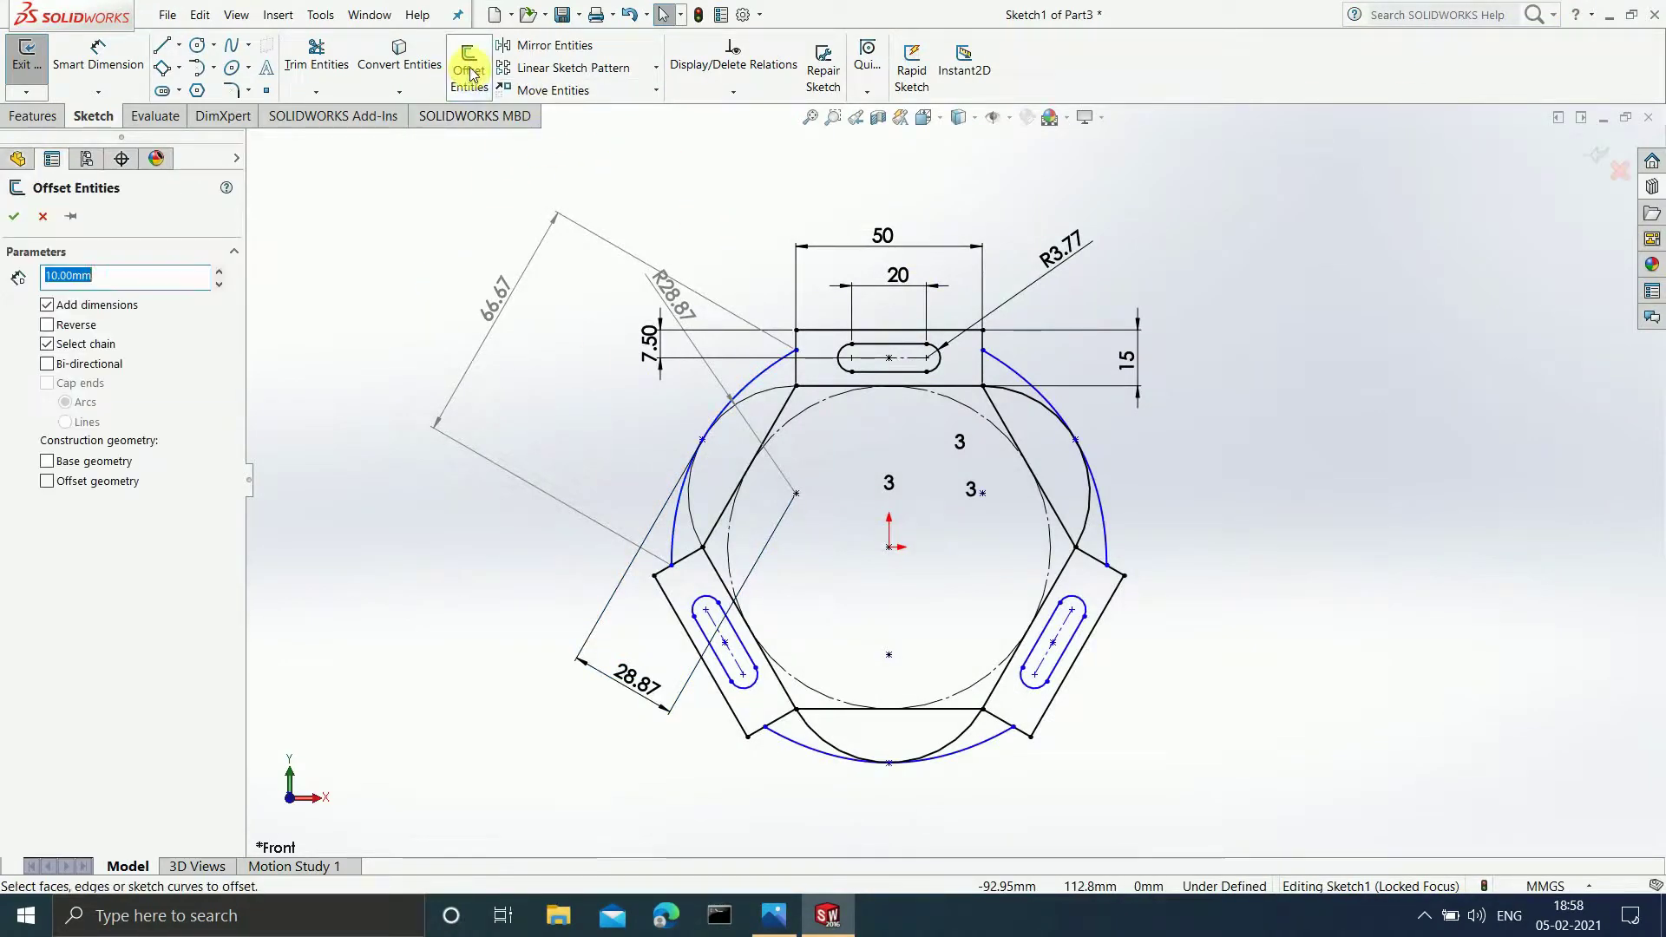
{"action": "left_click", "coordinate": [680, 521]}
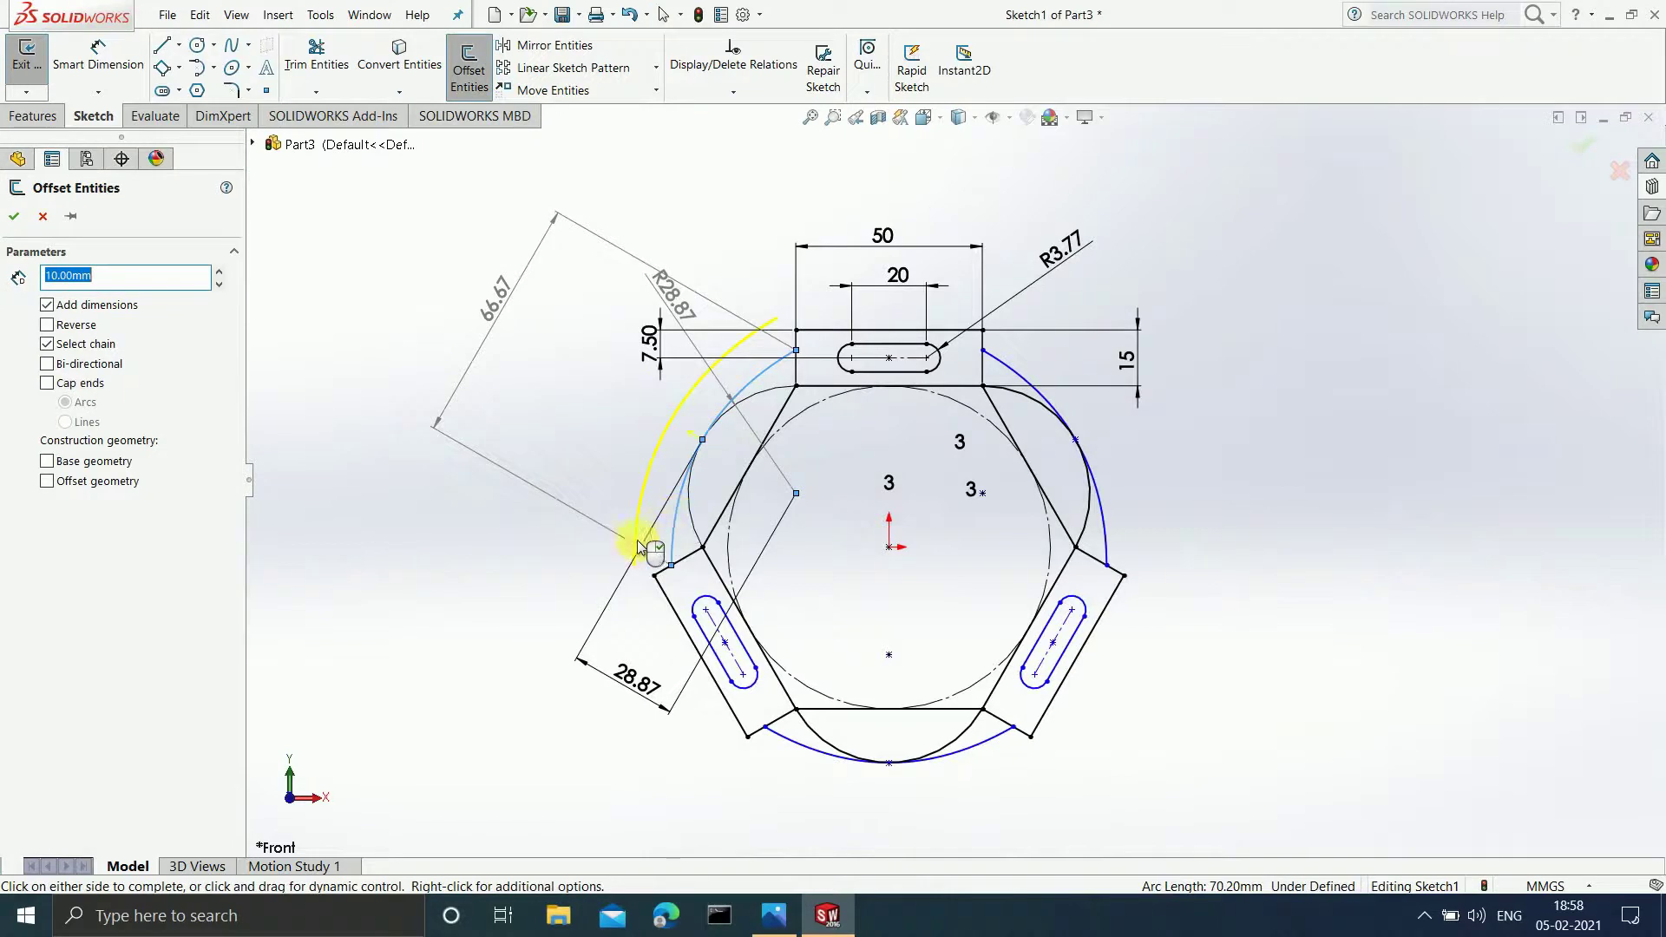
{"action": "left_click", "coordinate": [47, 326]}
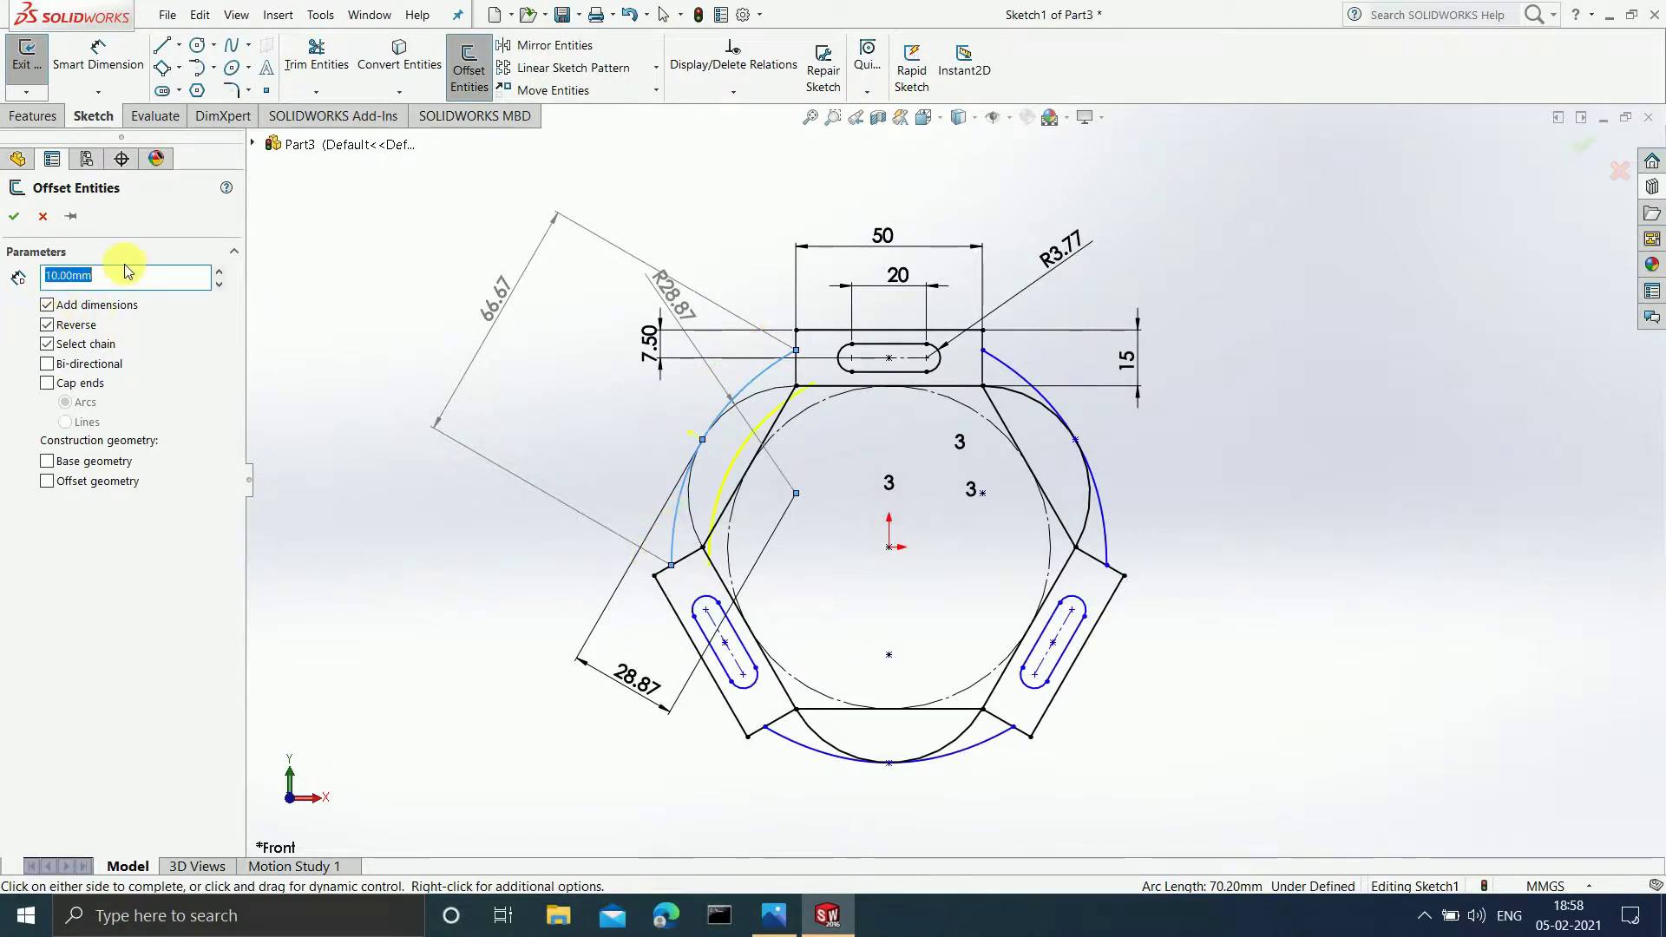
{"action": "type", "text": "5"}
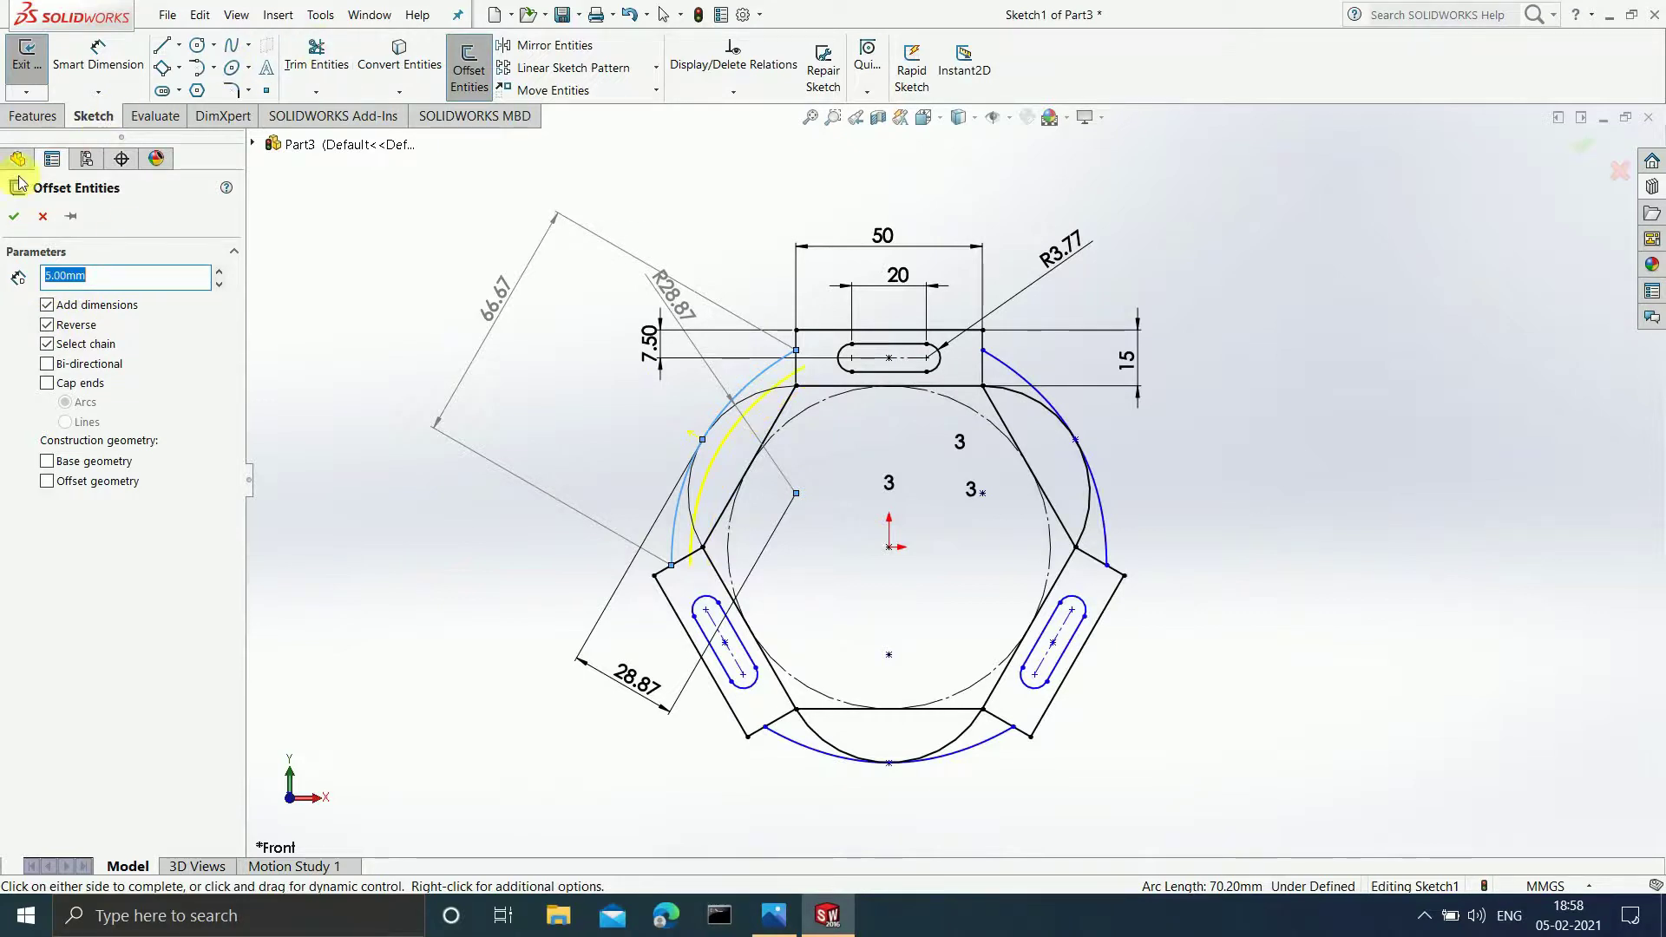
{"action": "left_click", "coordinate": [15, 216]}
{"action": "scroll", "coordinate": [844, 435], "scroll_direction": "down", "scroll_amount": 5}
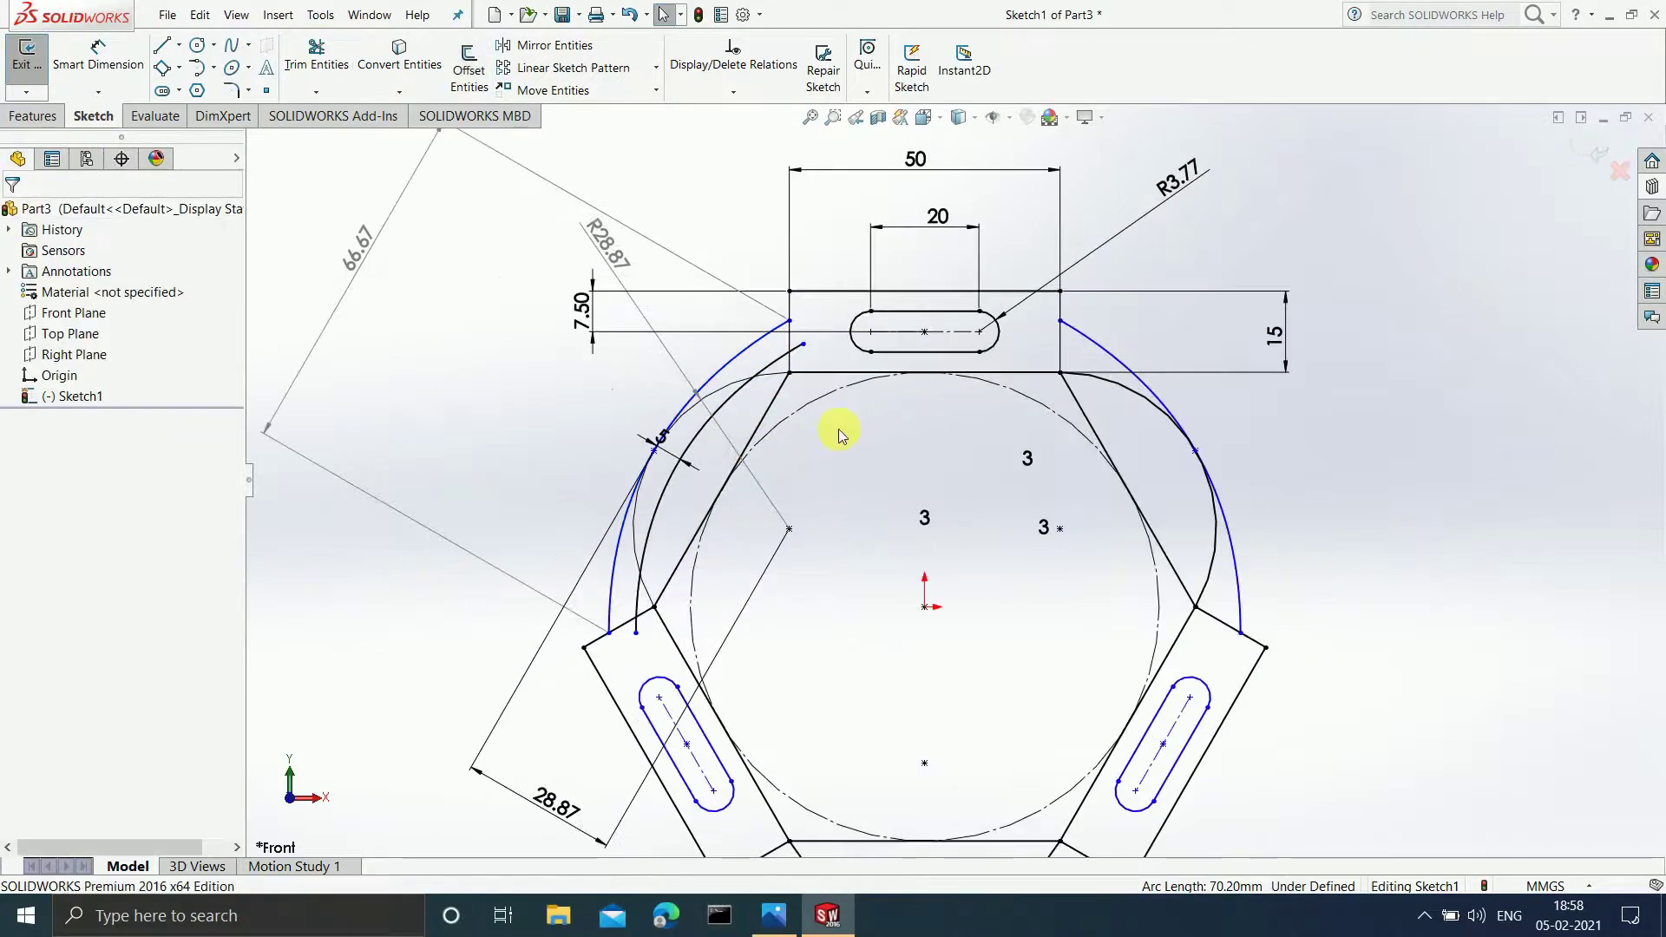
{"action": "key", "text": "f"}
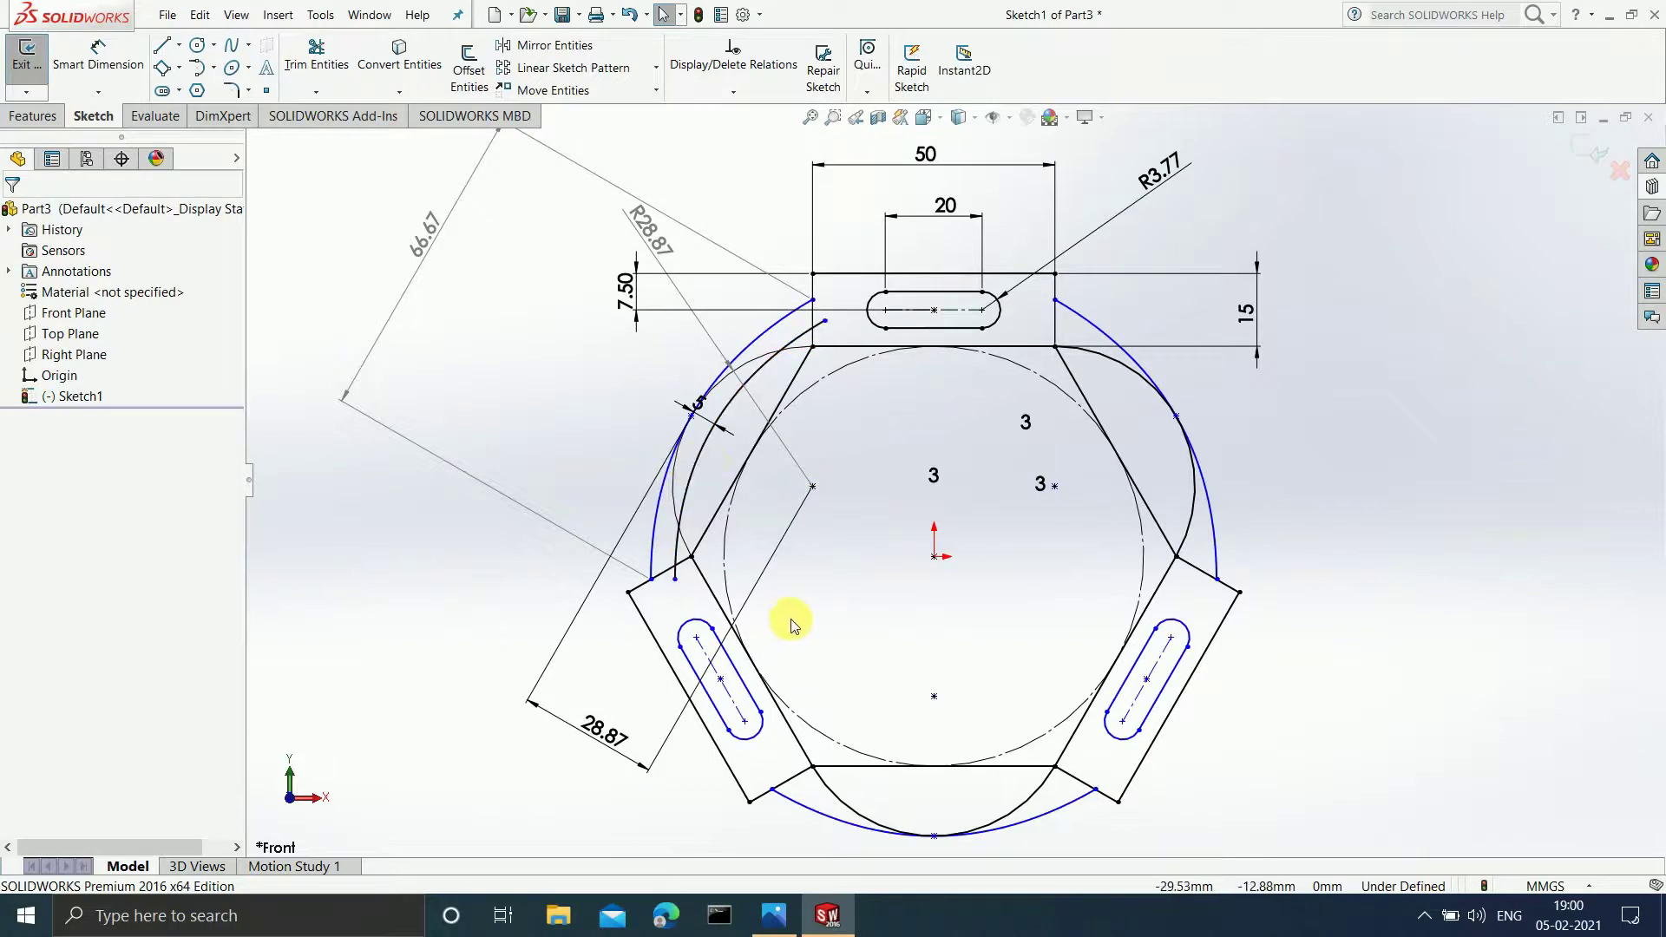
{"action": "left_click", "coordinate": [800, 919]}
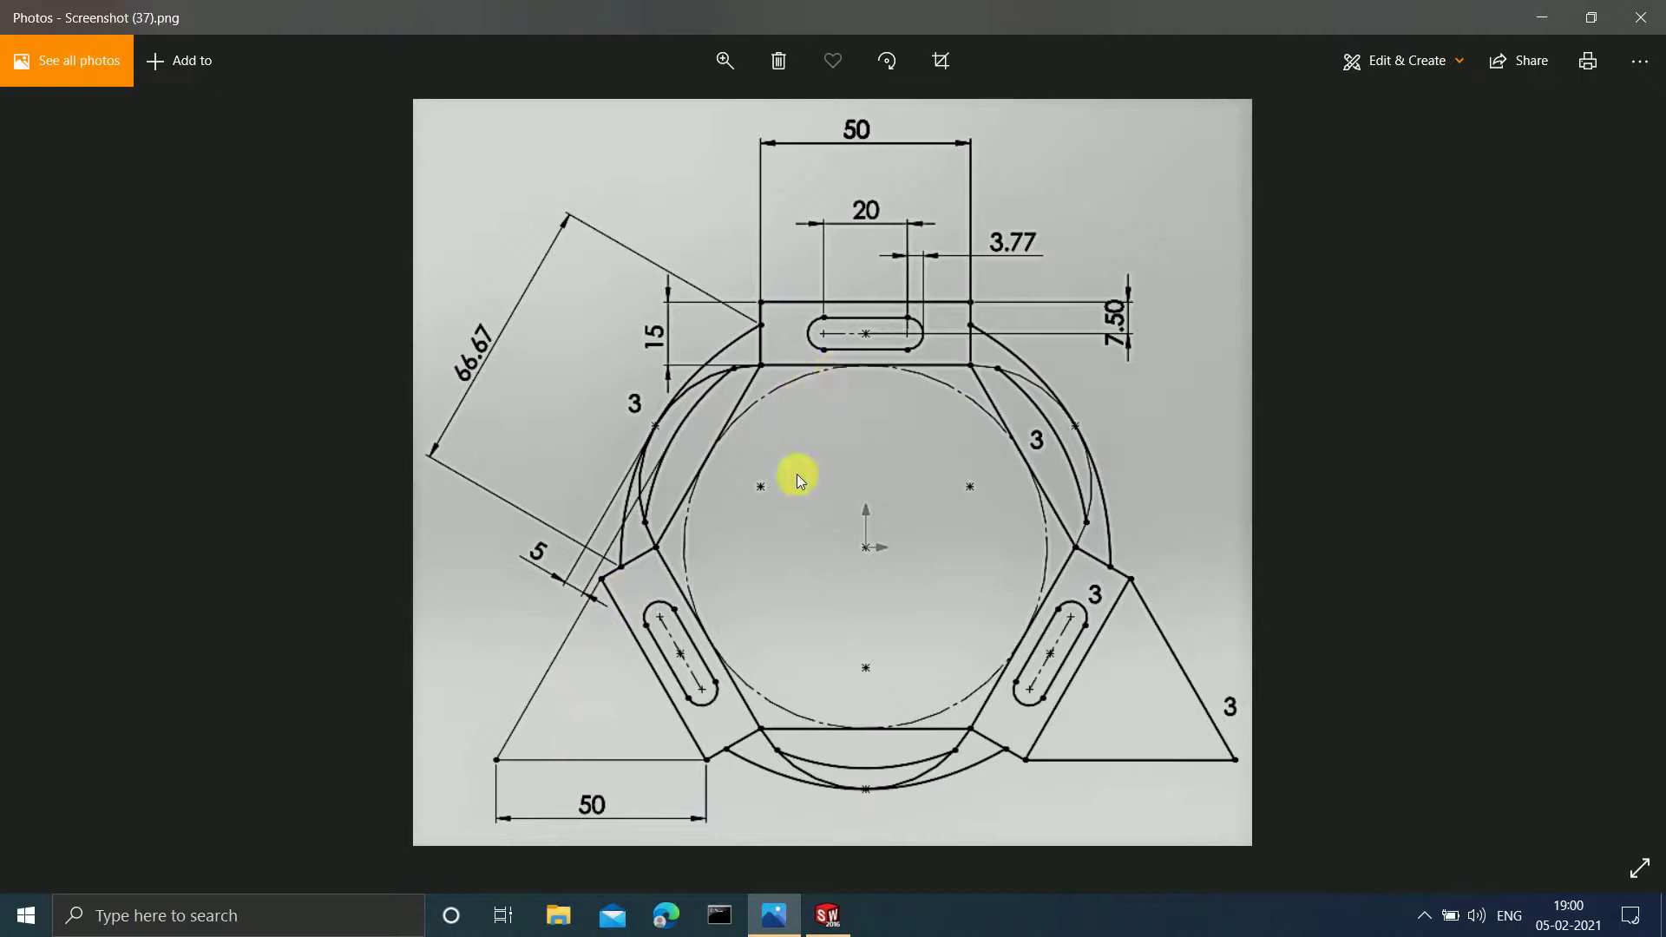
{"action": "left_click", "coordinate": [1542, 17]}
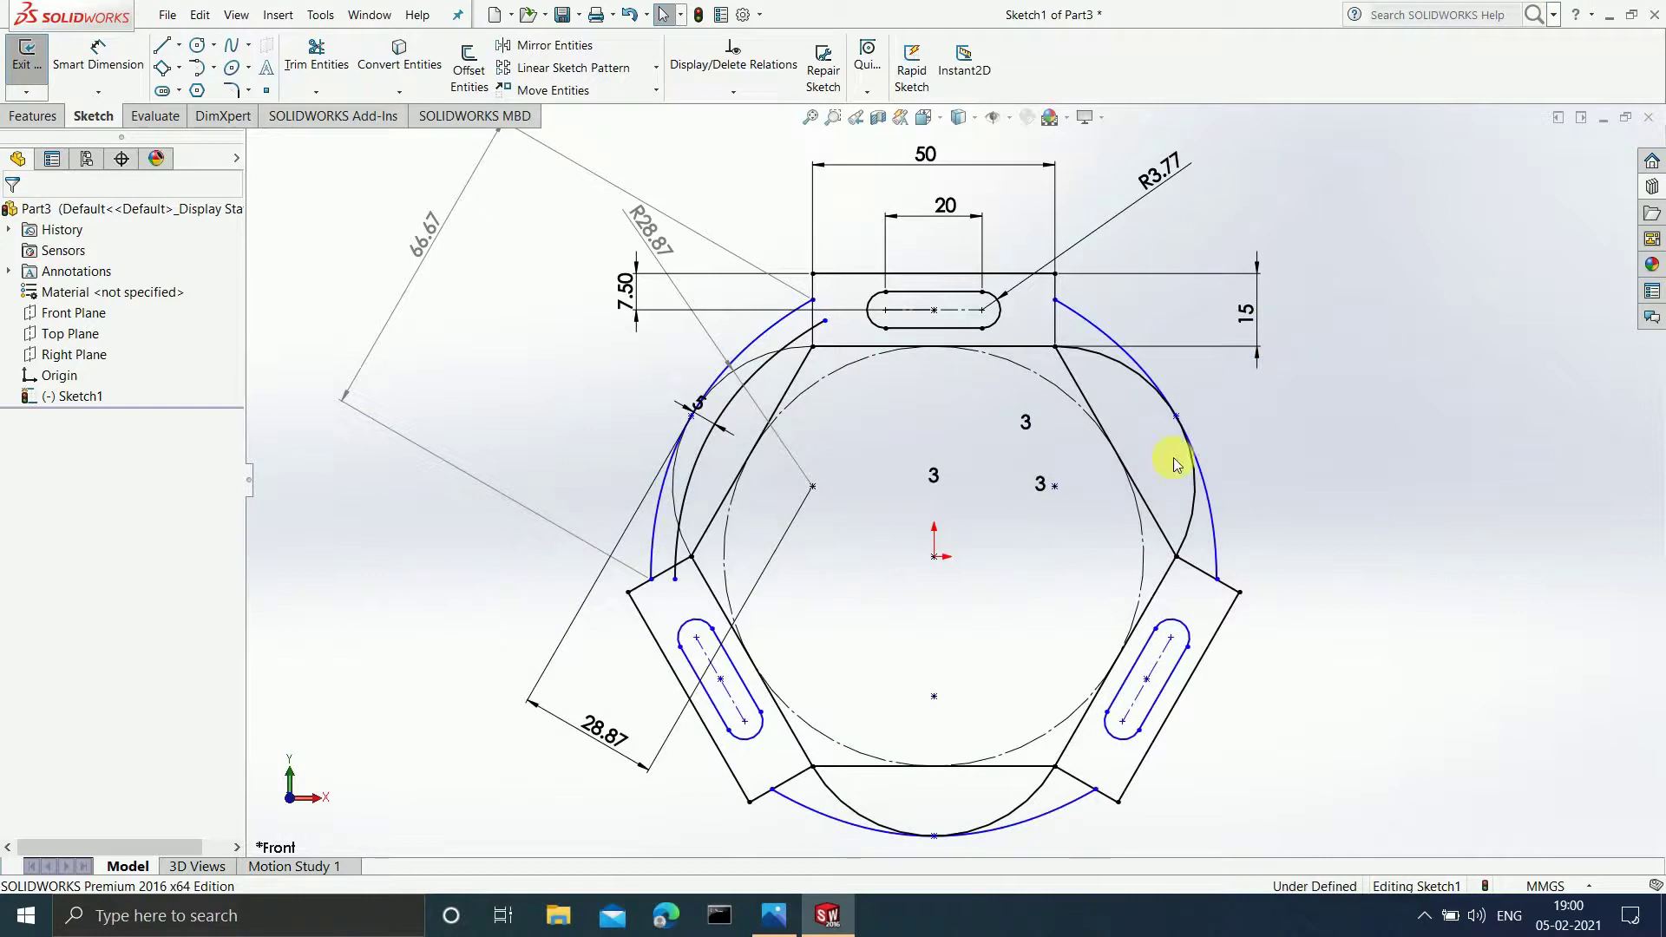
{"action": "left_click", "coordinate": [685, 482]}
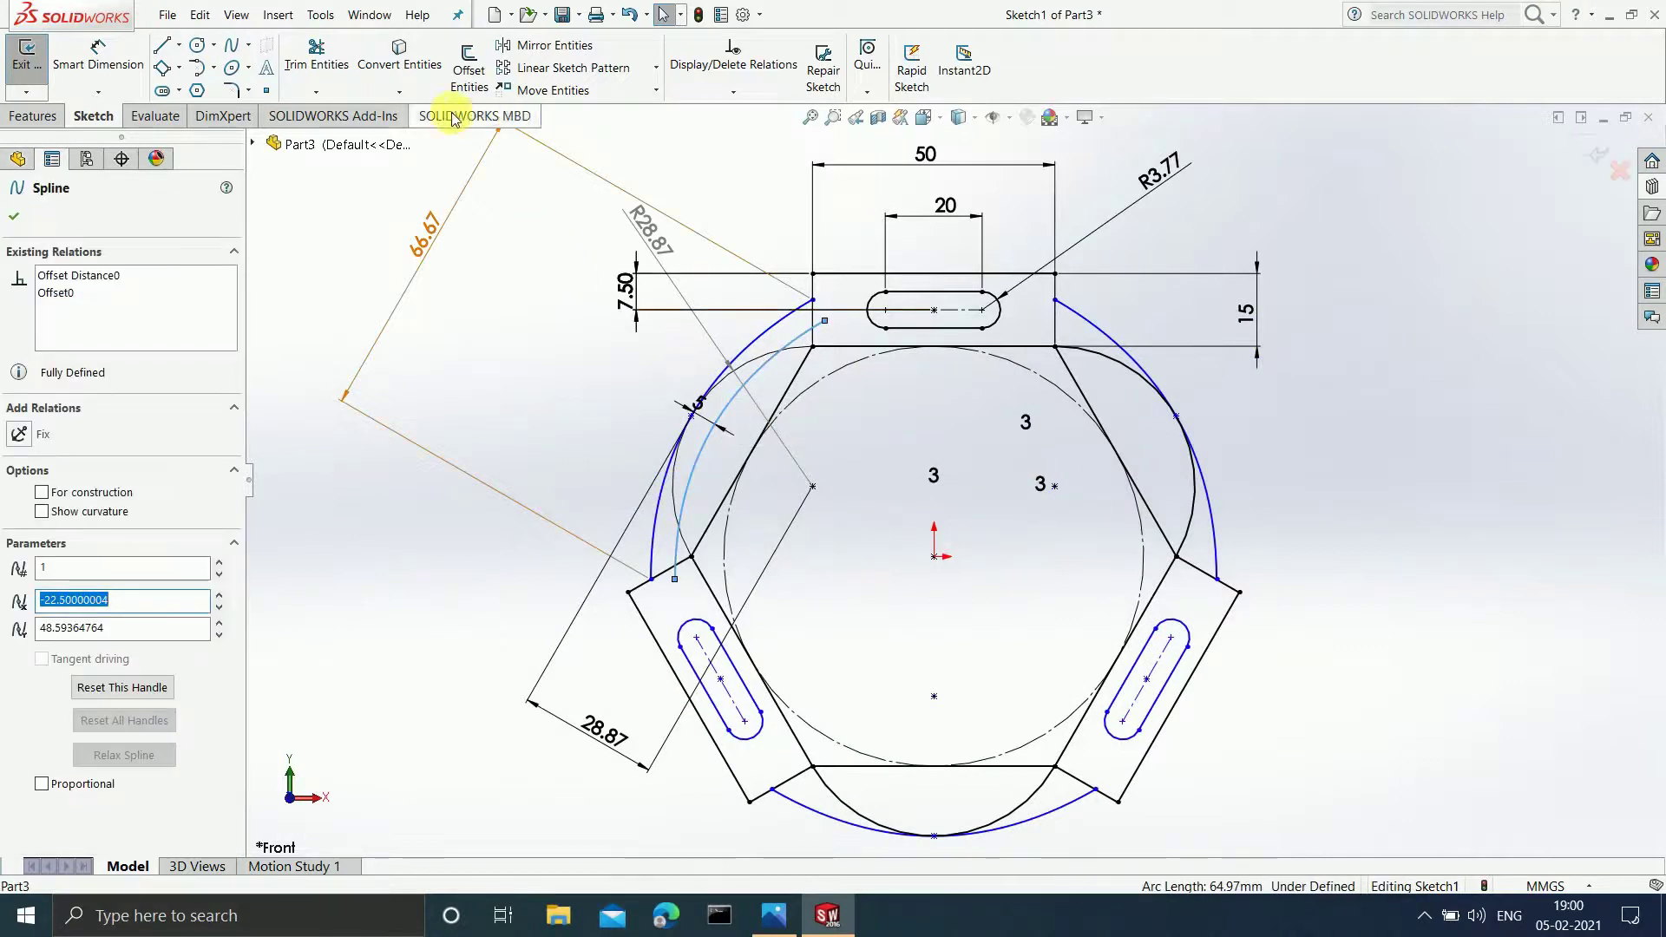
Step: Circular-pattern the 5 mm offset curve into 3 instances, one inside each outer parabola
{"action": "left_click", "coordinate": [661, 69]}
{"action": "left_click", "coordinate": [649, 104]}
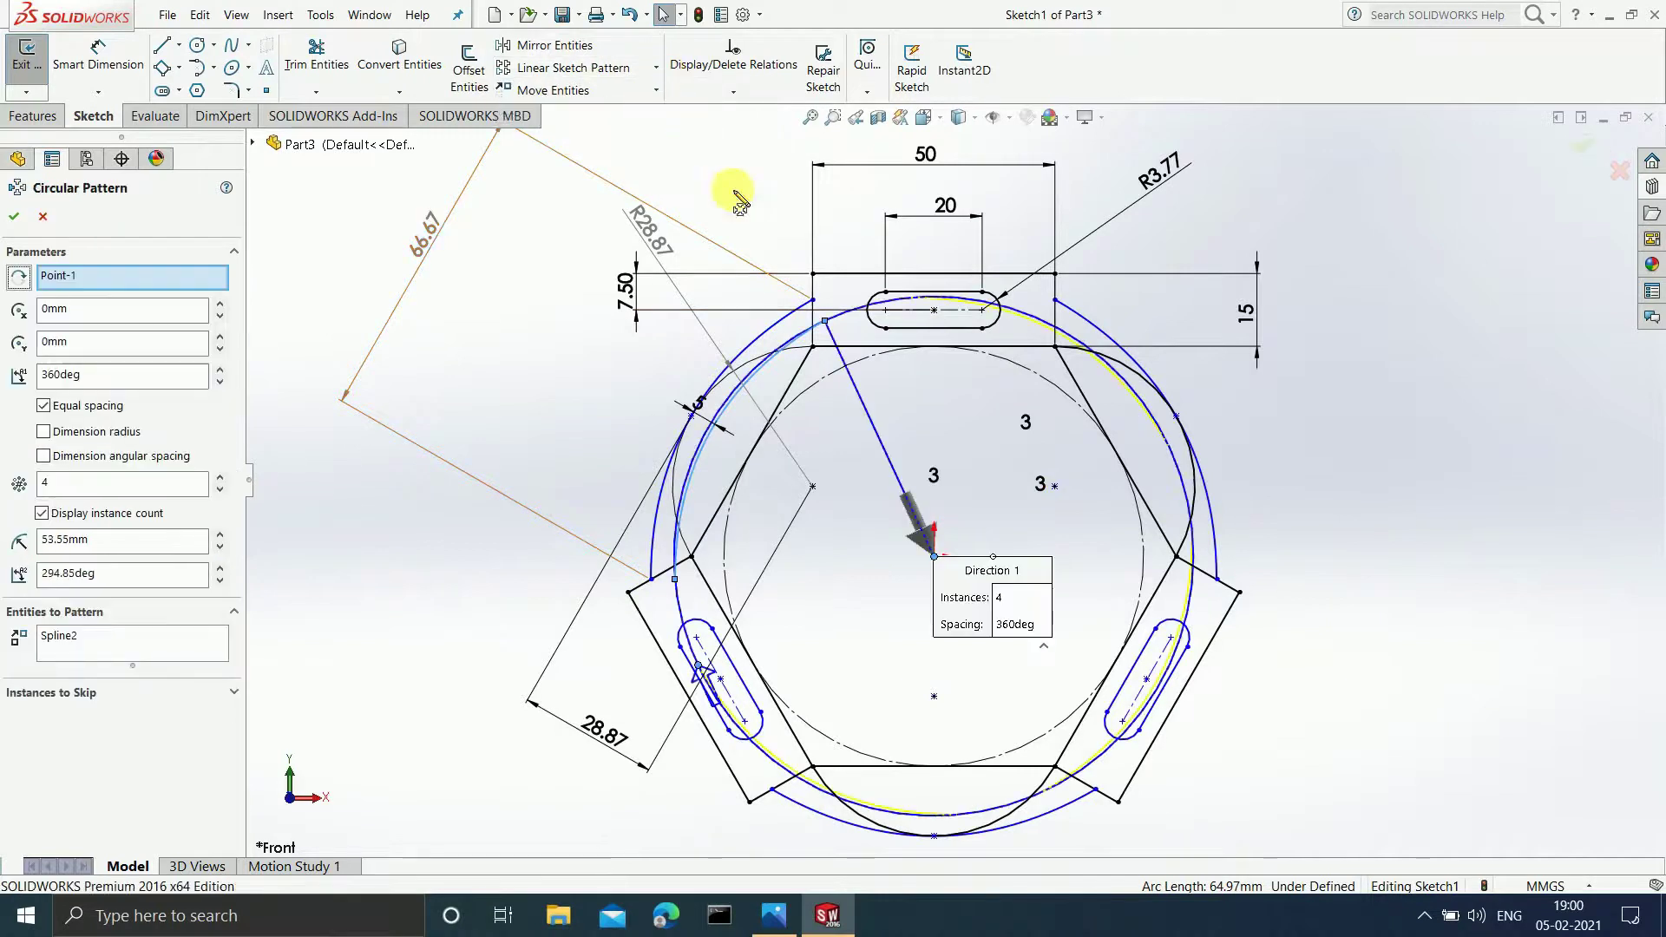
{"action": "left_click", "coordinate": [1014, 598]}
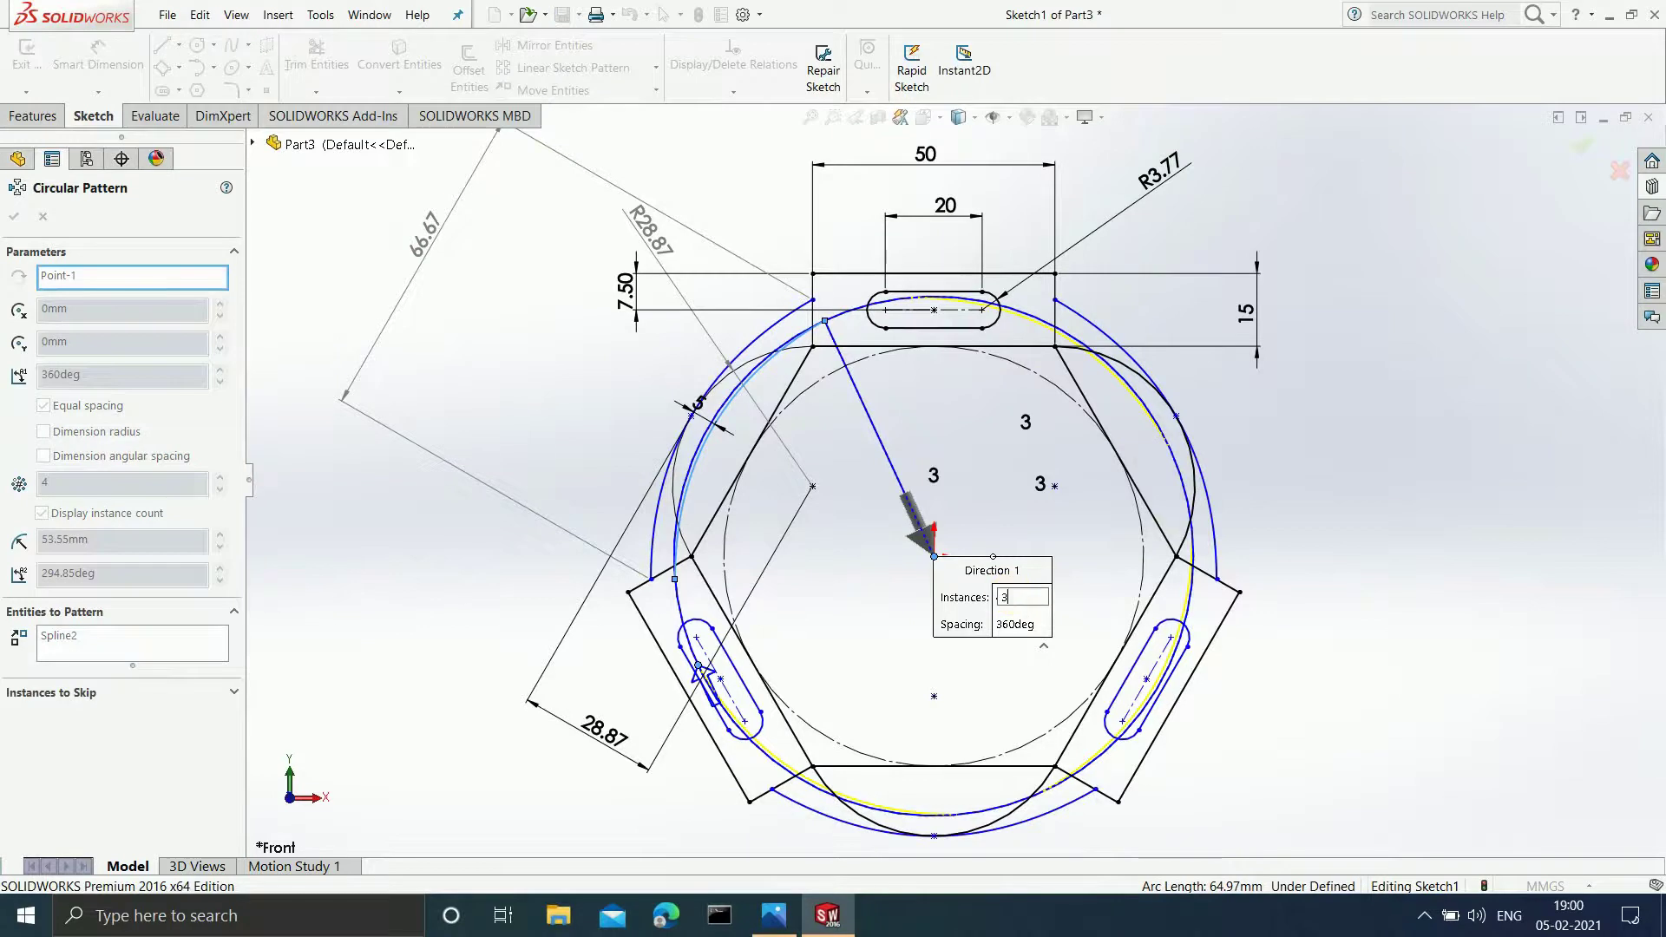
{"action": "type", "text": "3"}
{"action": "key", "text": "Return"}
{"action": "left_click", "coordinate": [1002, 597]}
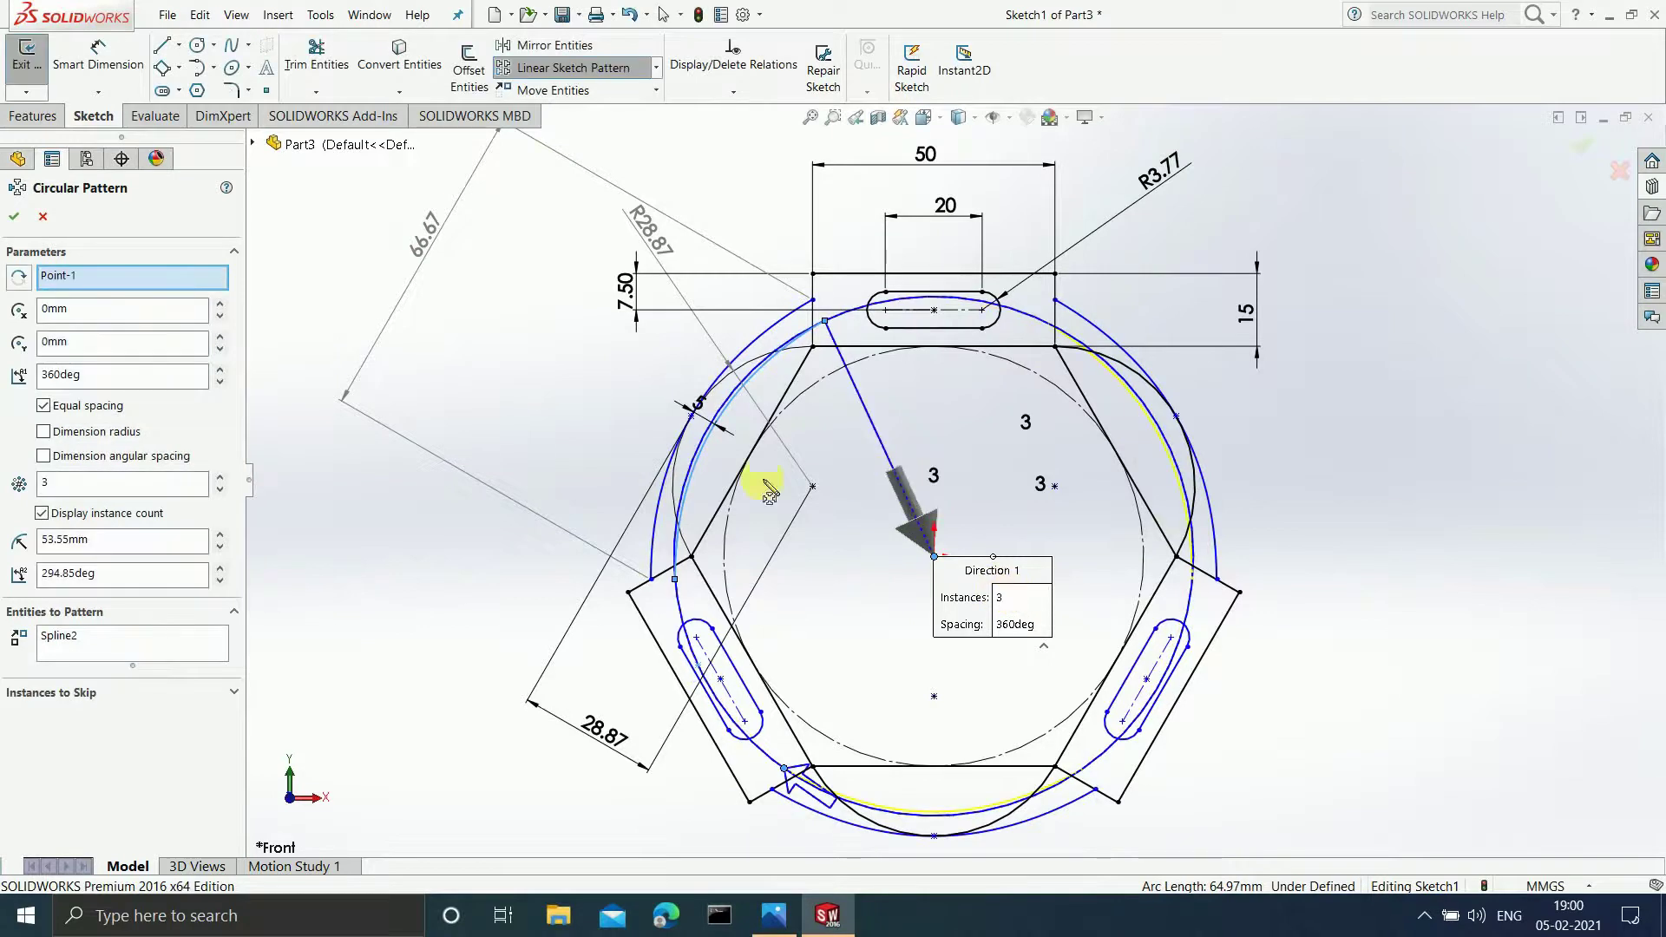
{"action": "left_click", "coordinate": [14, 216]}
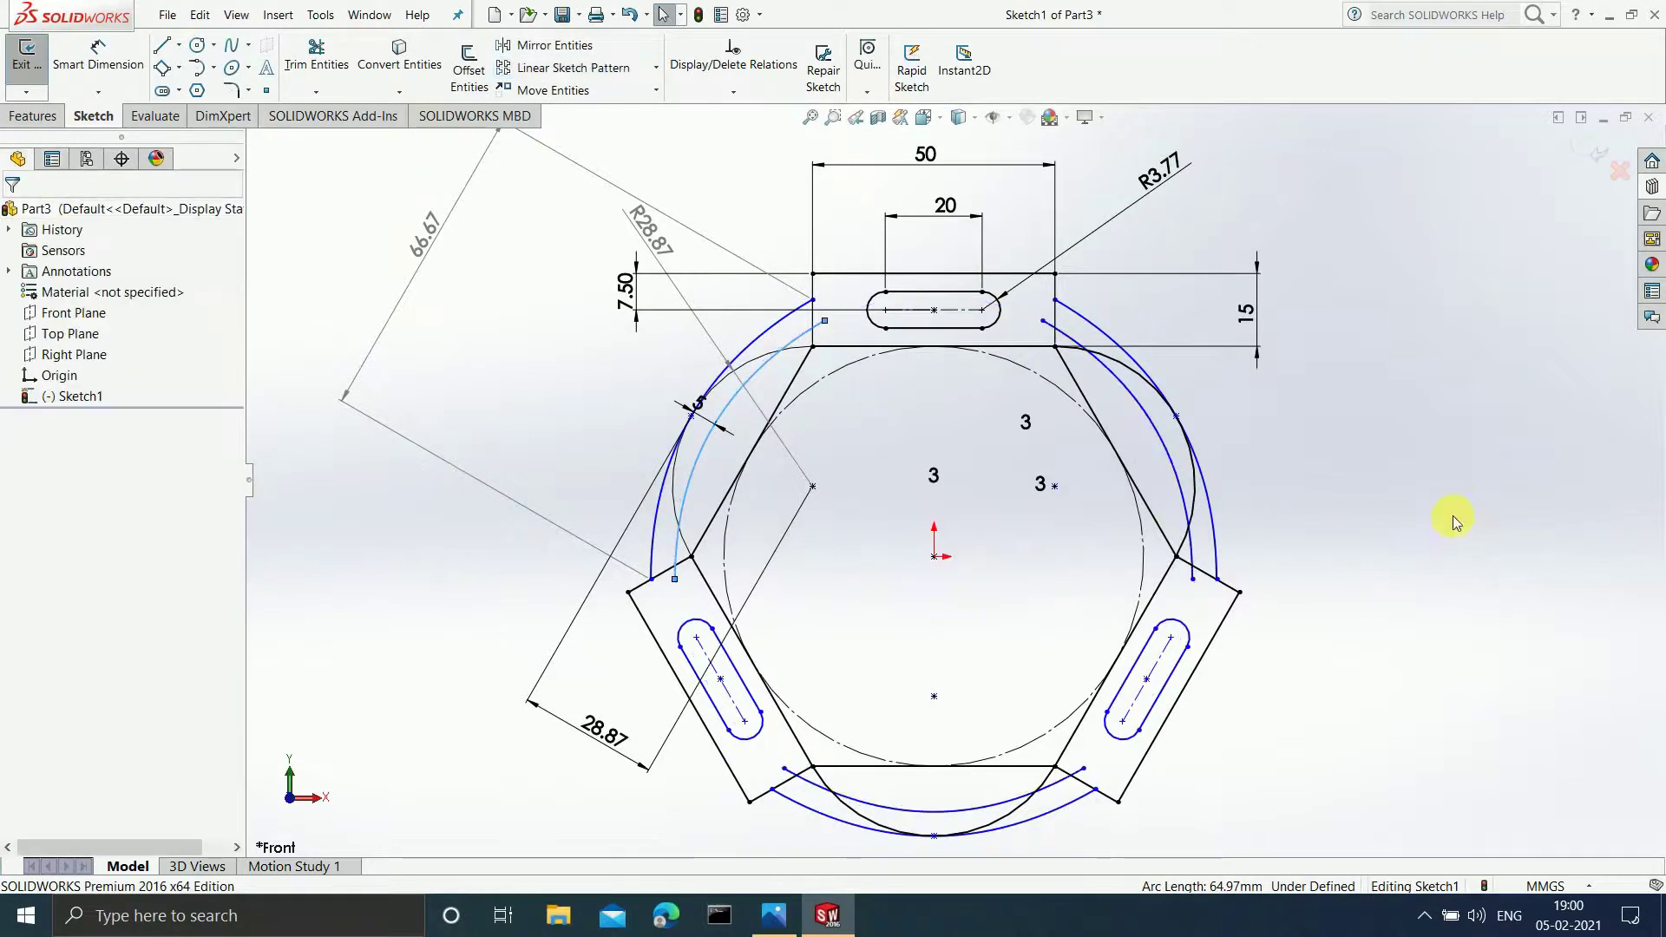
{"action": "scroll", "coordinate": [1392, 497], "scroll_direction": "up", "scroll_amount": 2}
{"action": "scroll", "coordinate": [1076, 608], "scroll_direction": "down", "scroll_amount": 2}
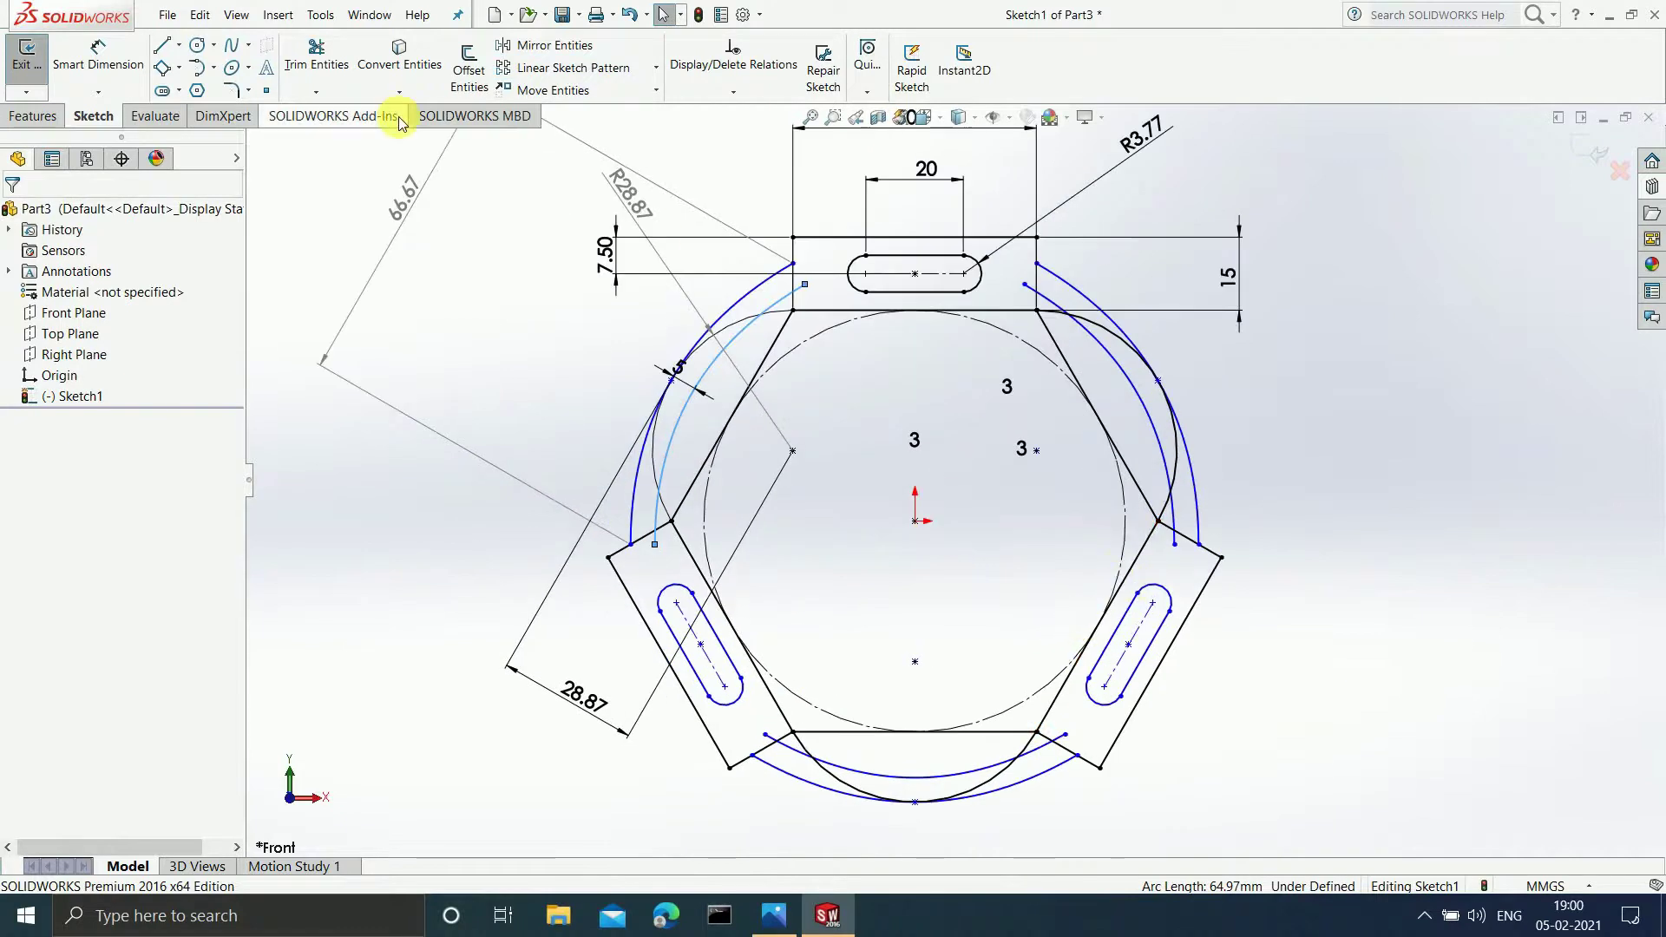
Step: Start trimming, consult the reference drawing in Photos, then return to Sketch1
{"action": "left_click", "coordinate": [345, 75]}
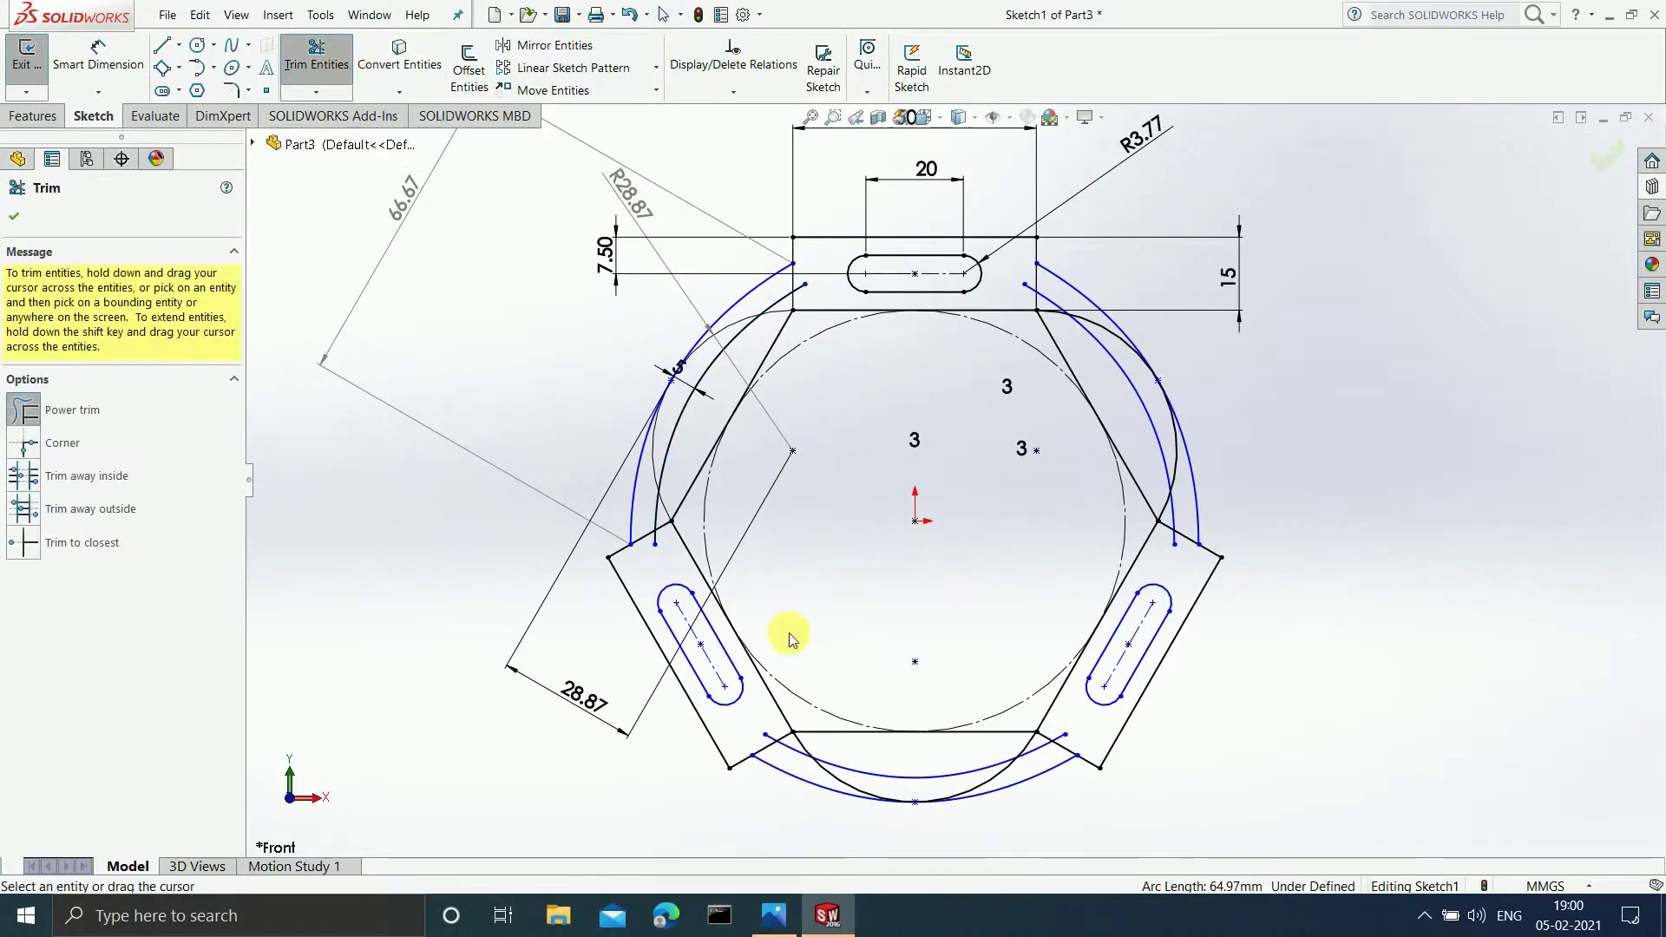
{"action": "left_click", "coordinate": [790, 909]}
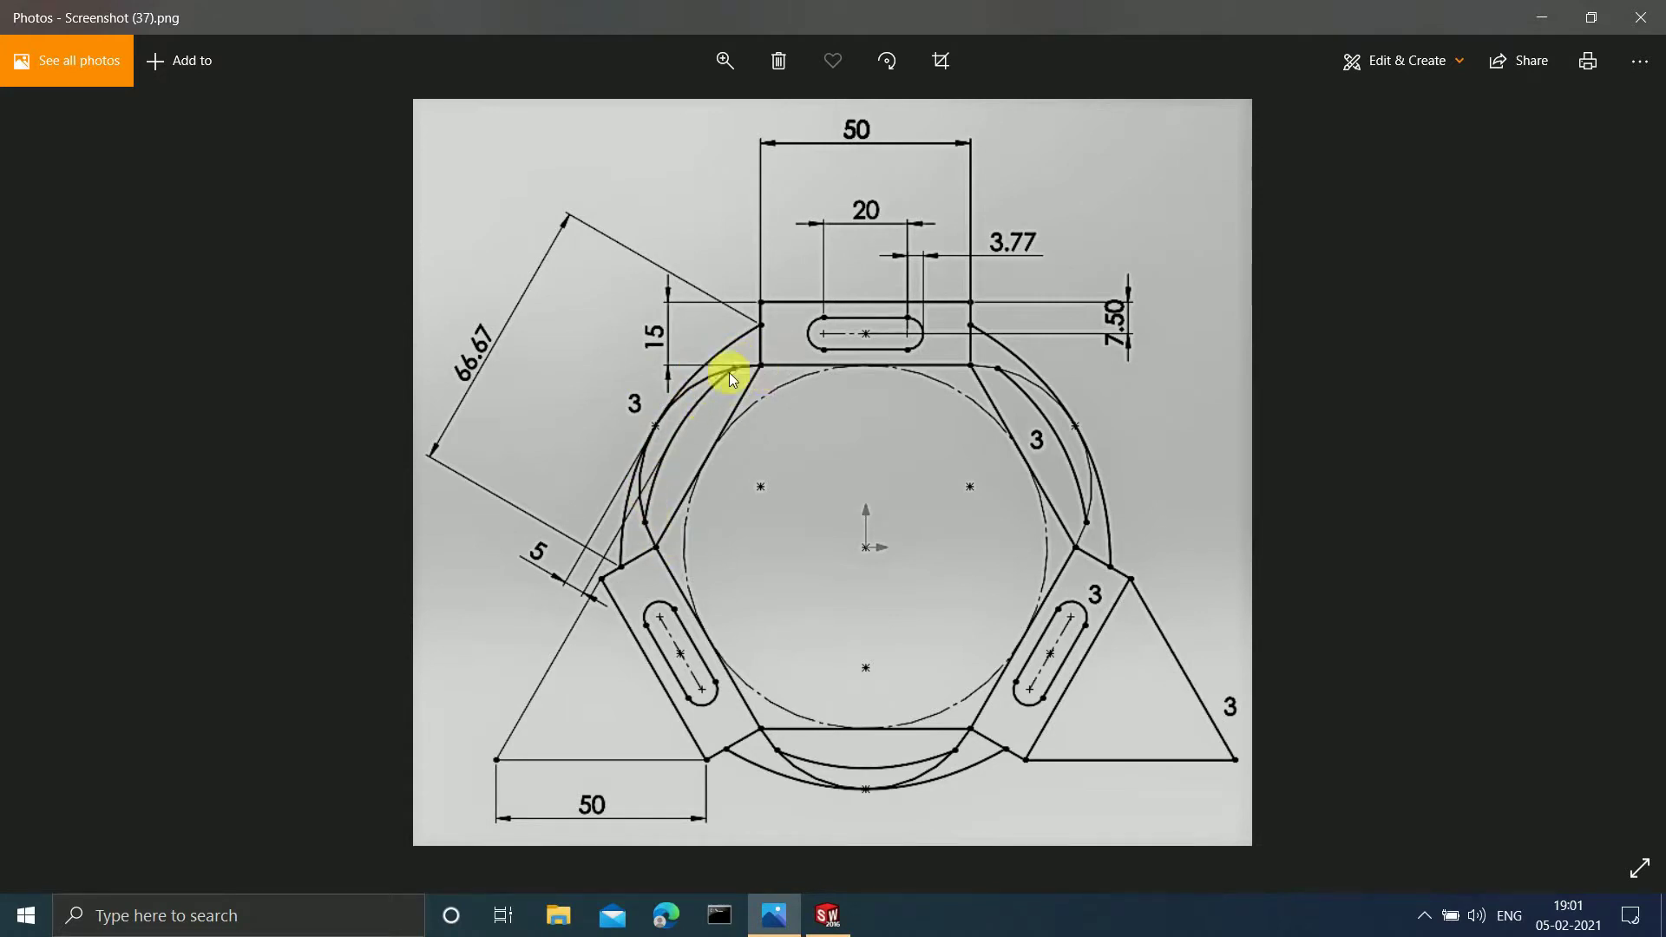
{"action": "left_click", "coordinate": [1534, 16]}
{"action": "scroll", "coordinate": [800, 311], "scroll_direction": "down", "scroll_amount": 5}
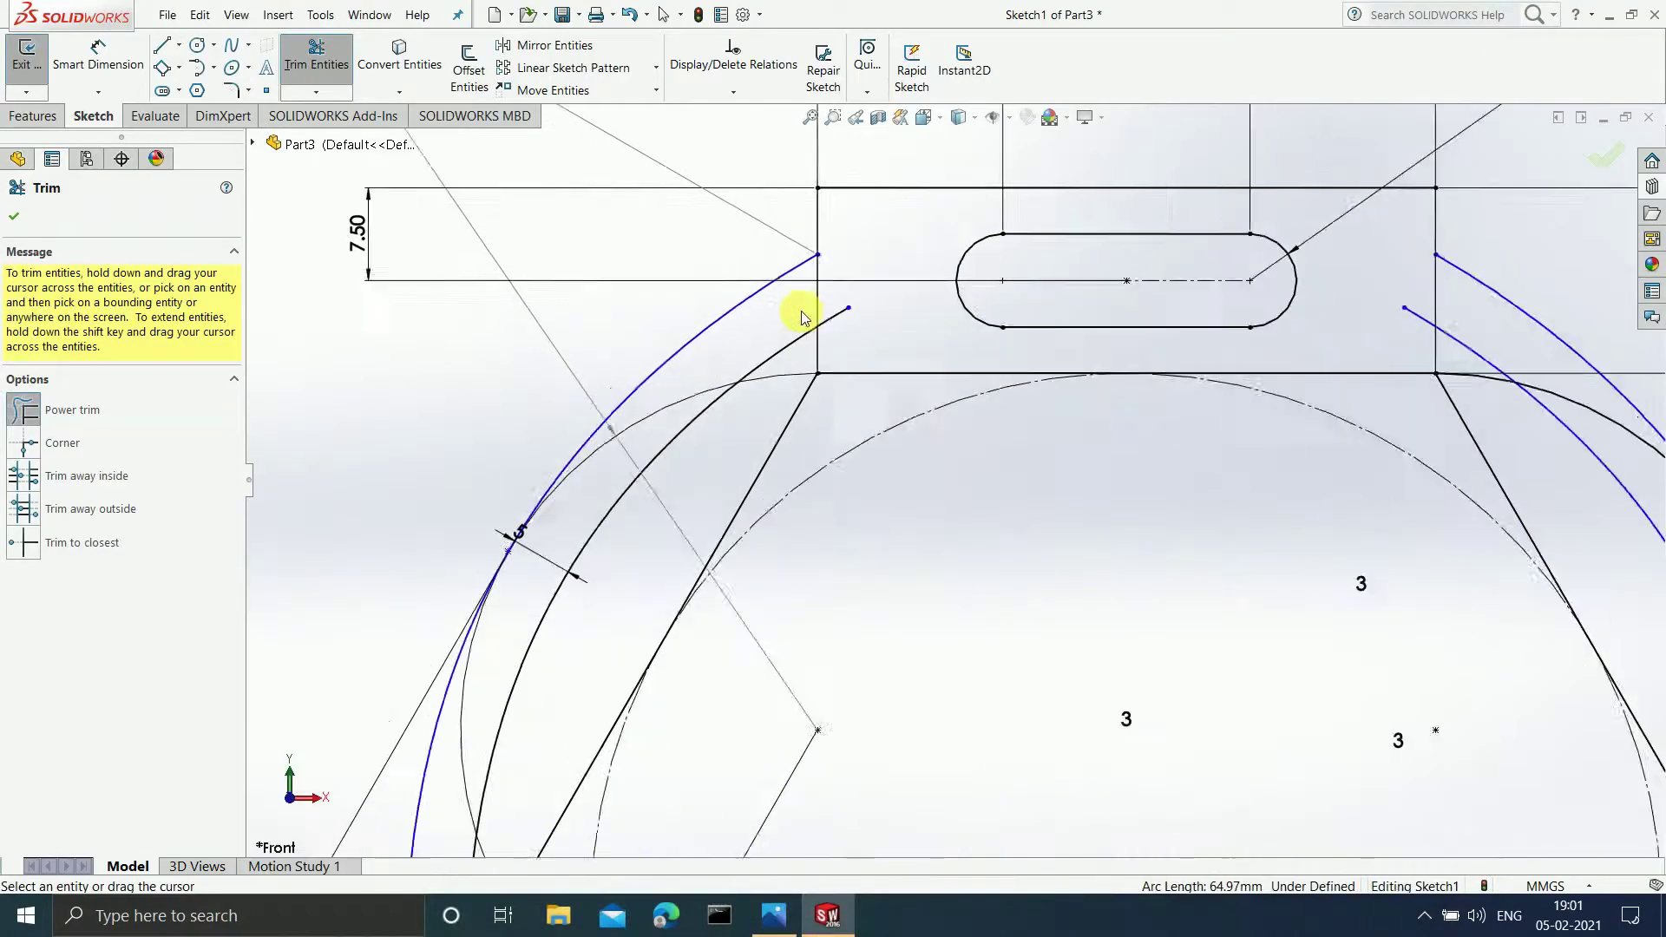
Step: Power-trim the short line's end above the arc and the arc piece below the slanted line
{"action": "scroll", "coordinate": [826, 342], "scroll_direction": "down", "scroll_amount": 1}
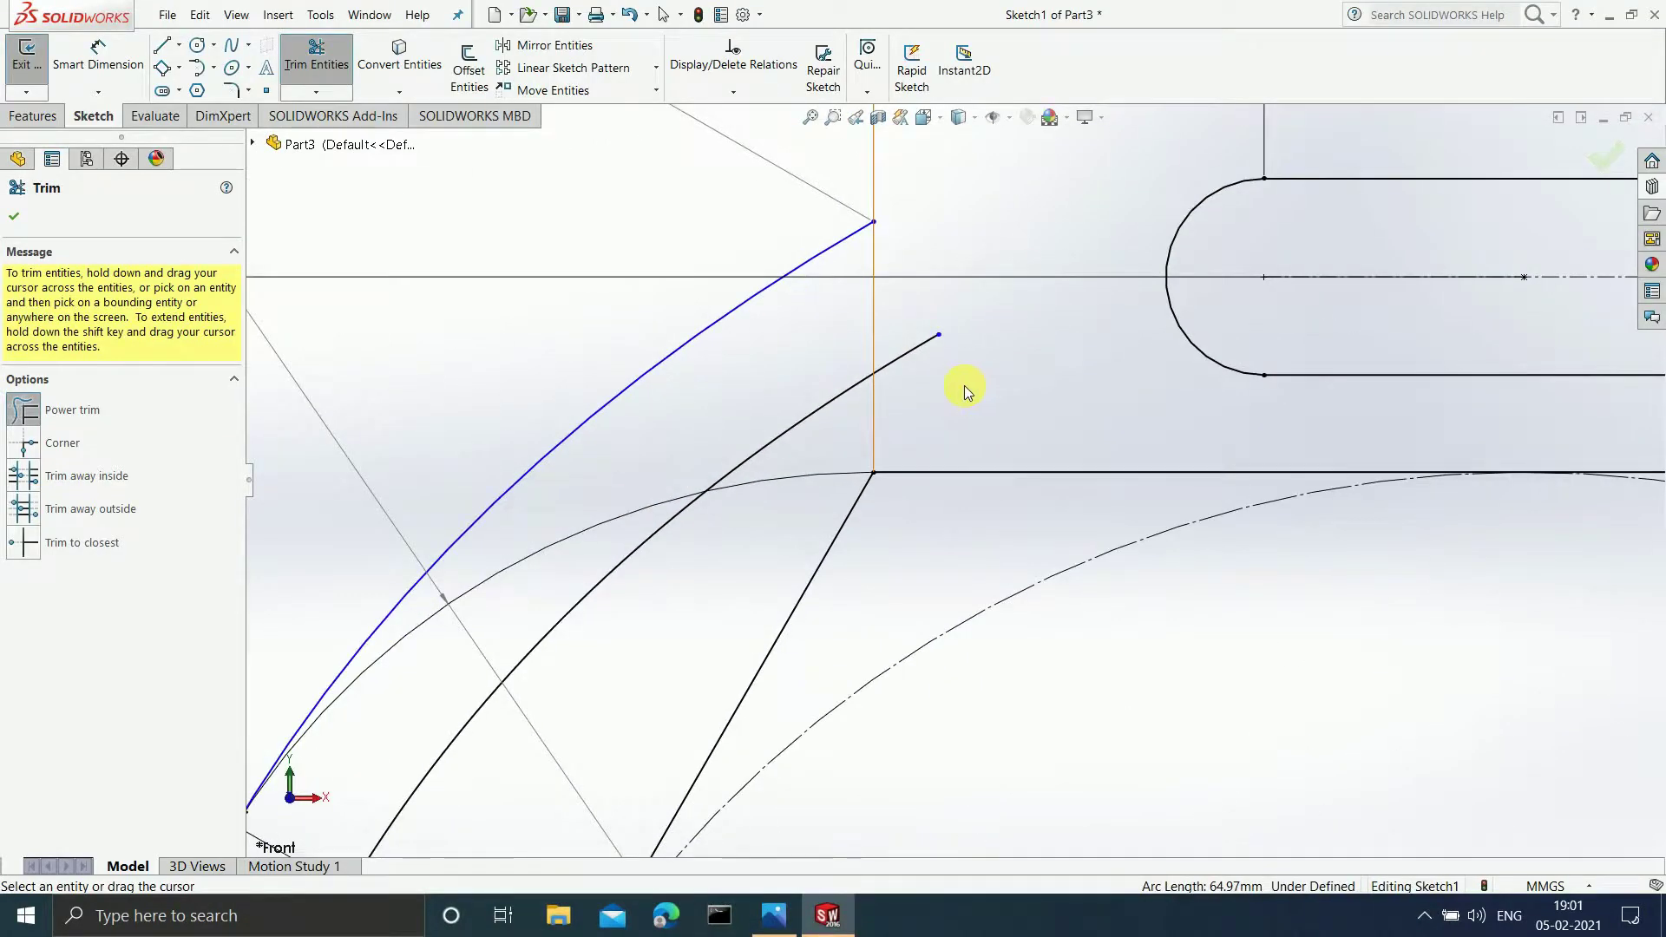
{"action": "left_click_drag", "start_coordinate": [810, 440], "coordinate": [777, 403]}
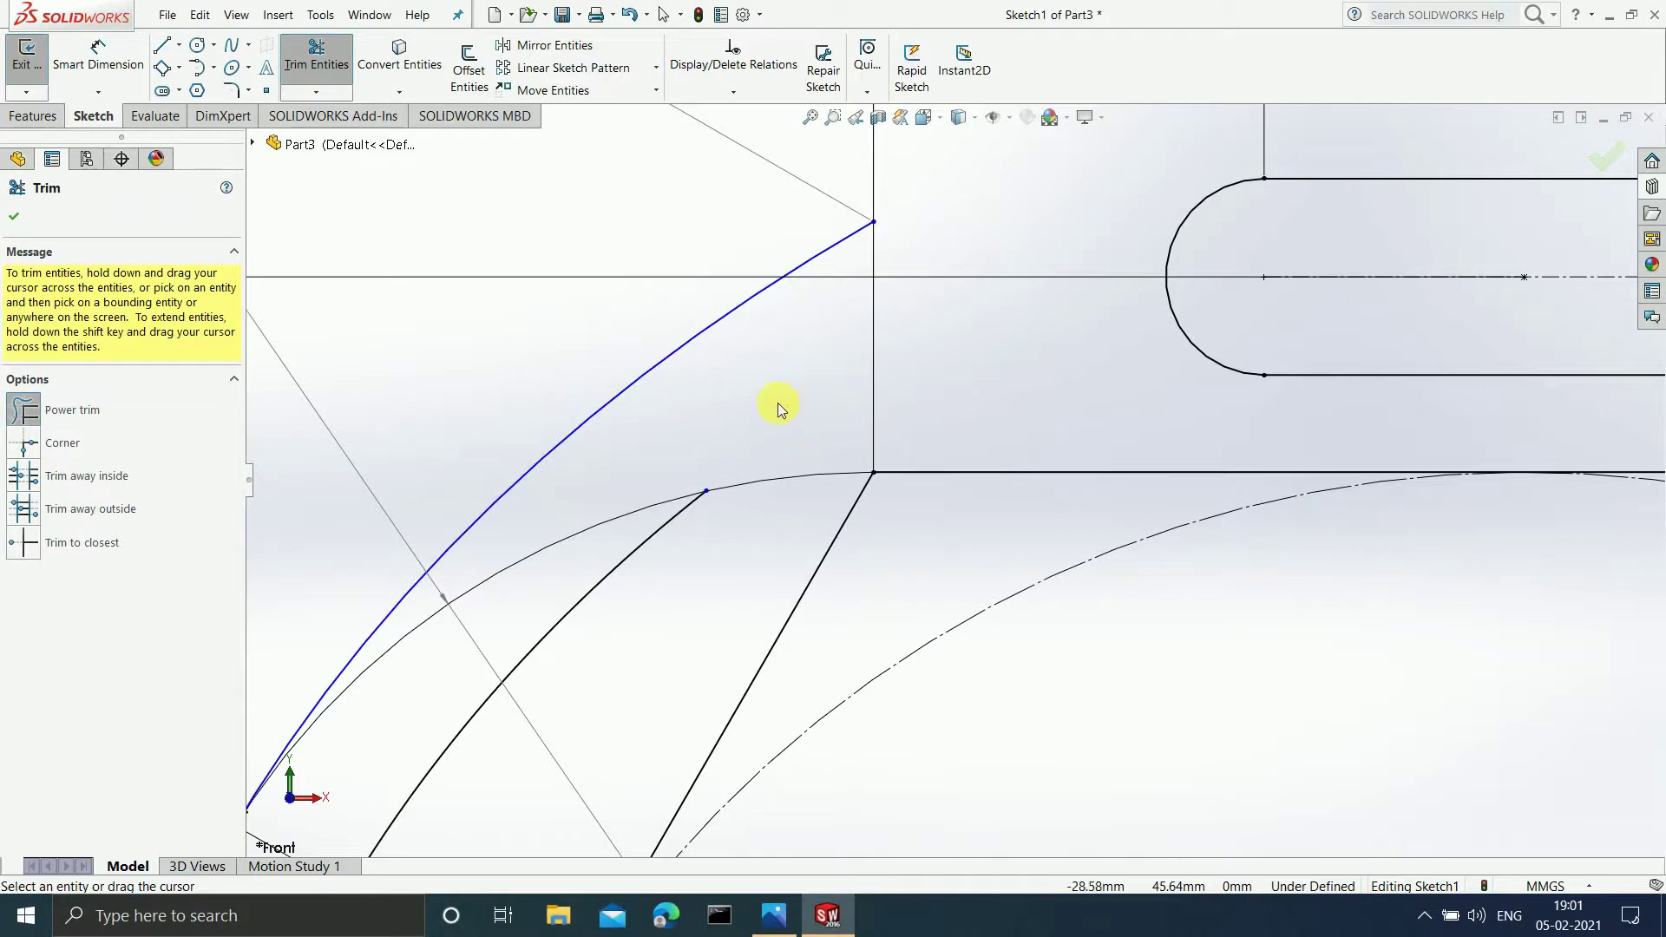
{"action": "scroll", "coordinate": [824, 531], "scroll_direction": "up", "scroll_amount": 3}
{"action": "scroll", "coordinate": [841, 607], "scroll_direction": "up", "scroll_amount": 4}
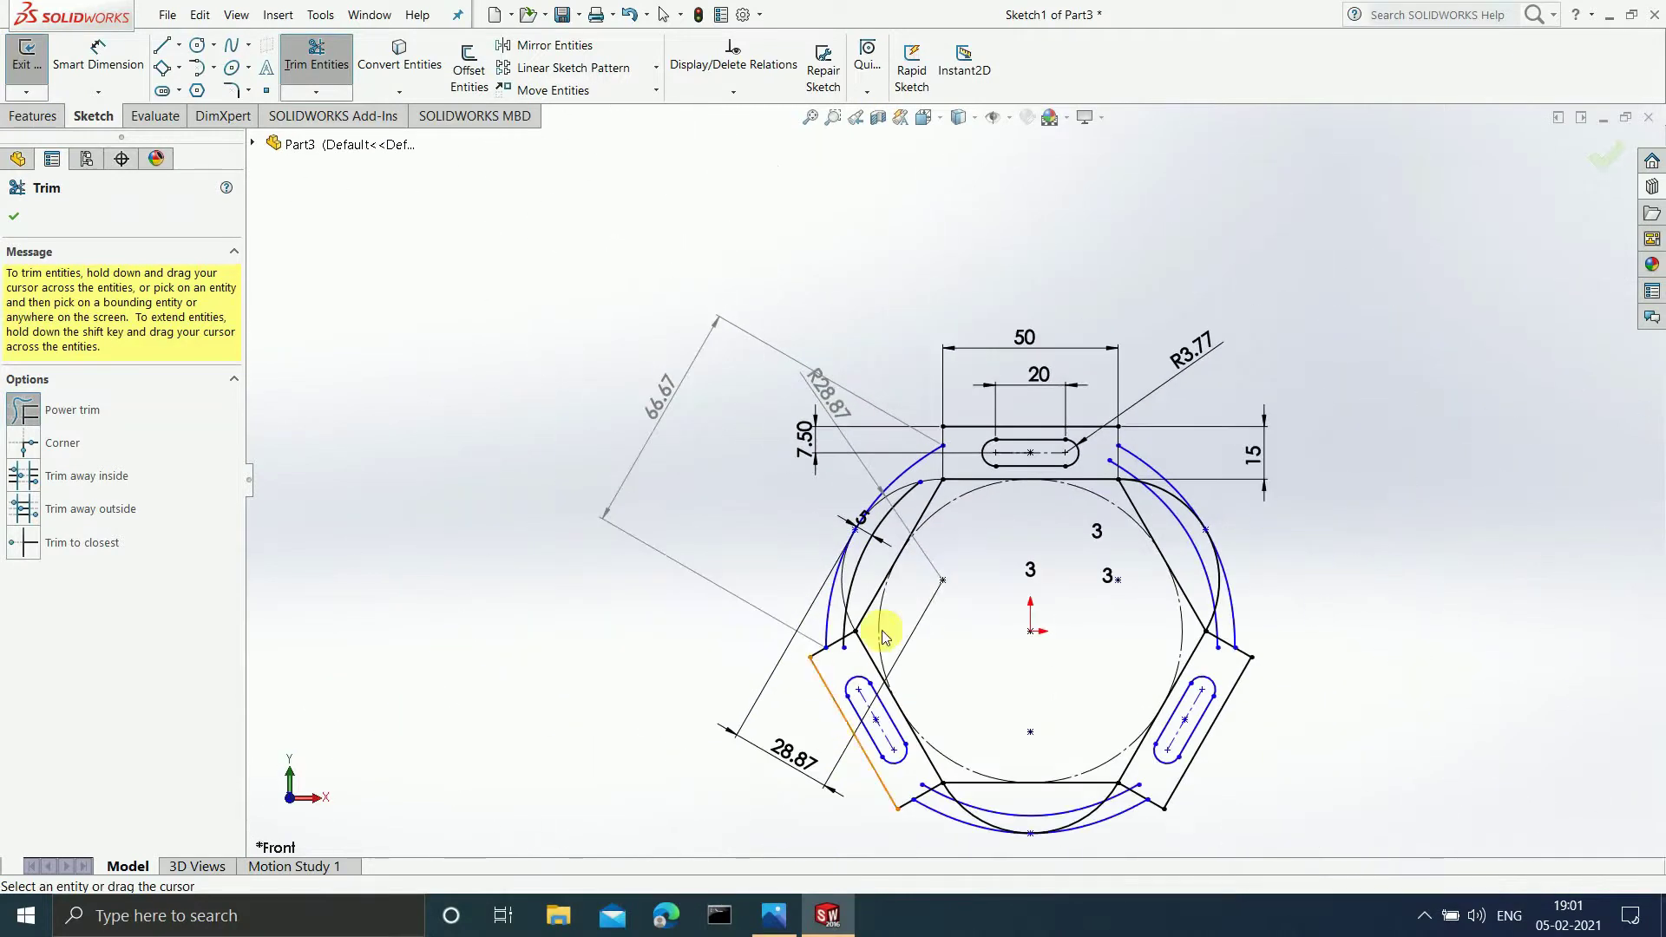
{"action": "scroll", "coordinate": [876, 633], "scroll_direction": "down", "scroll_amount": 5}
{"action": "scroll", "coordinate": [788, 579], "scroll_direction": "down", "scroll_amount": 4}
{"action": "left_click_drag", "start_coordinate": [952, 624], "coordinate": [896, 609]}
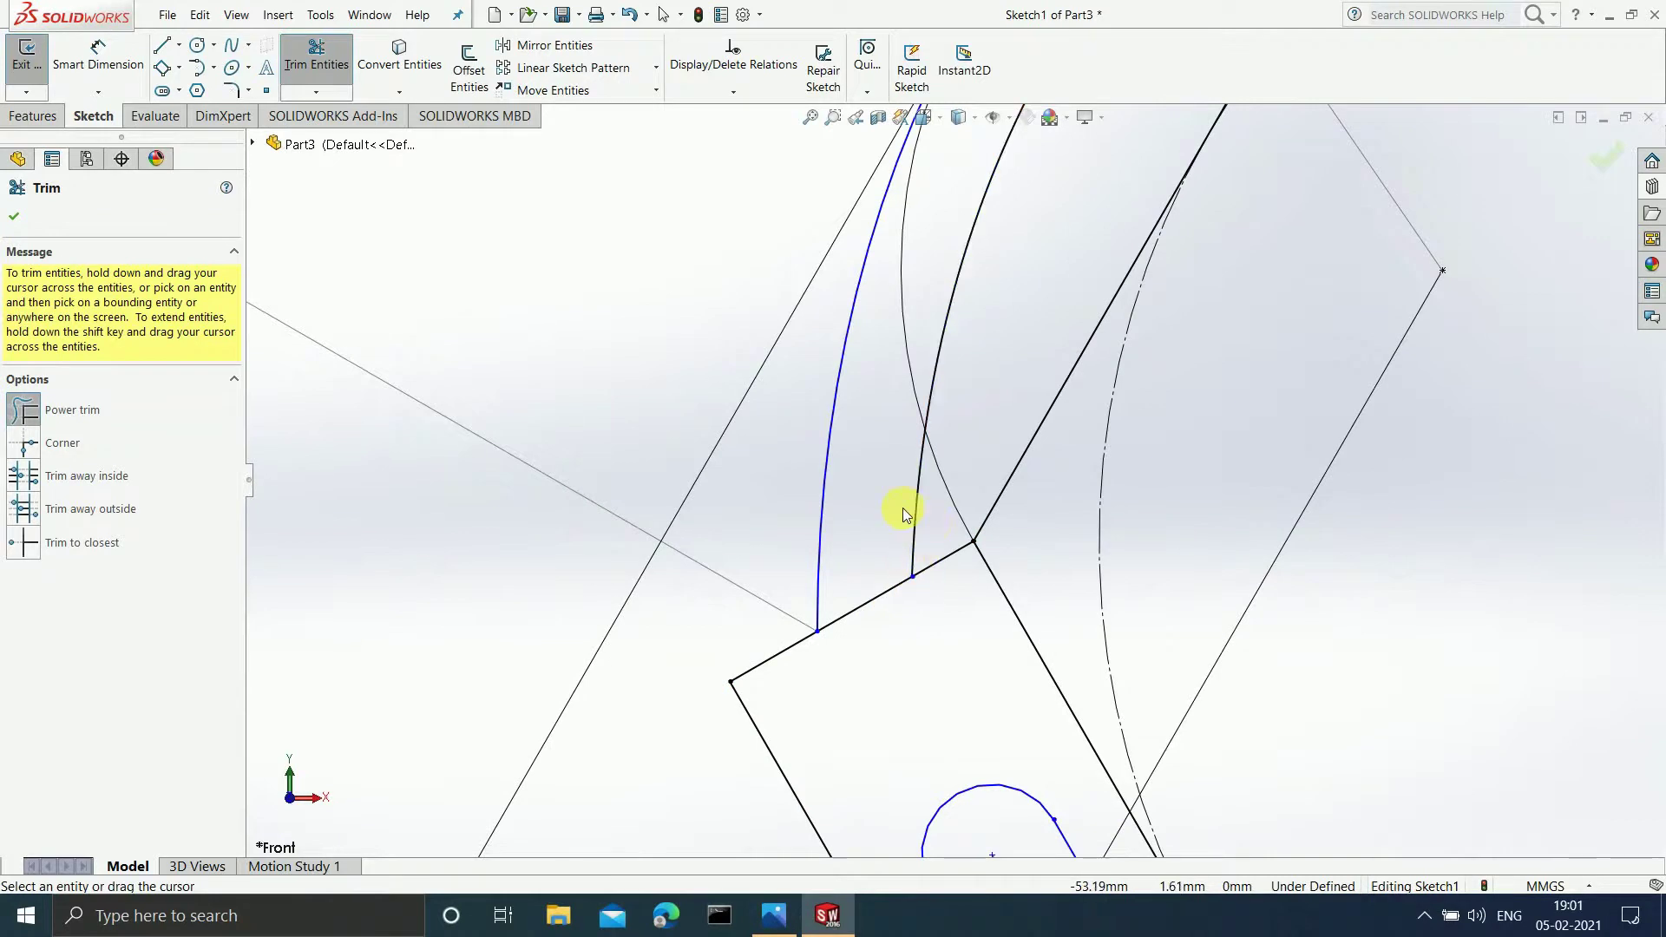
{"action": "scroll", "coordinate": [953, 482], "scroll_direction": "up", "scroll_amount": 3}
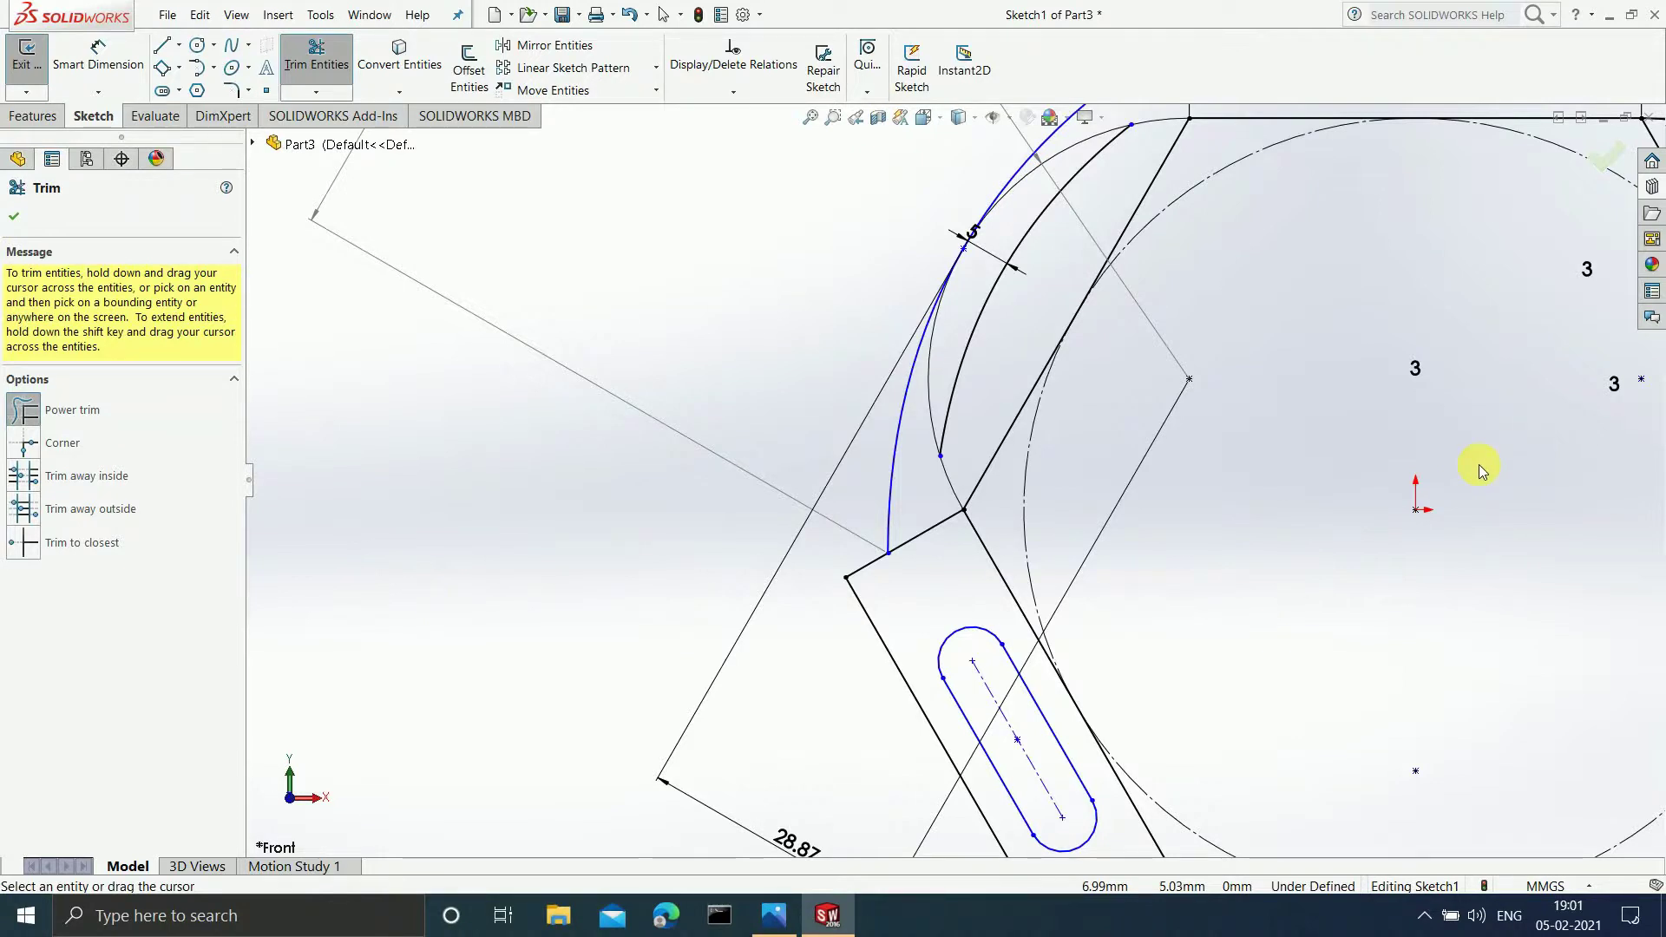
{"action": "key", "text": "z"}
Step: Trim the inner arc's and black arc's tails below the line, then inspect the inner curve
{"action": "scroll", "coordinate": [1457, 513], "scroll_direction": "up", "scroll_amount": 3}
{"action": "scroll", "coordinate": [1209, 558], "scroll_direction": "down", "scroll_amount": 2}
{"action": "scroll", "coordinate": [1006, 582], "scroll_direction": "down", "scroll_amount": 4}
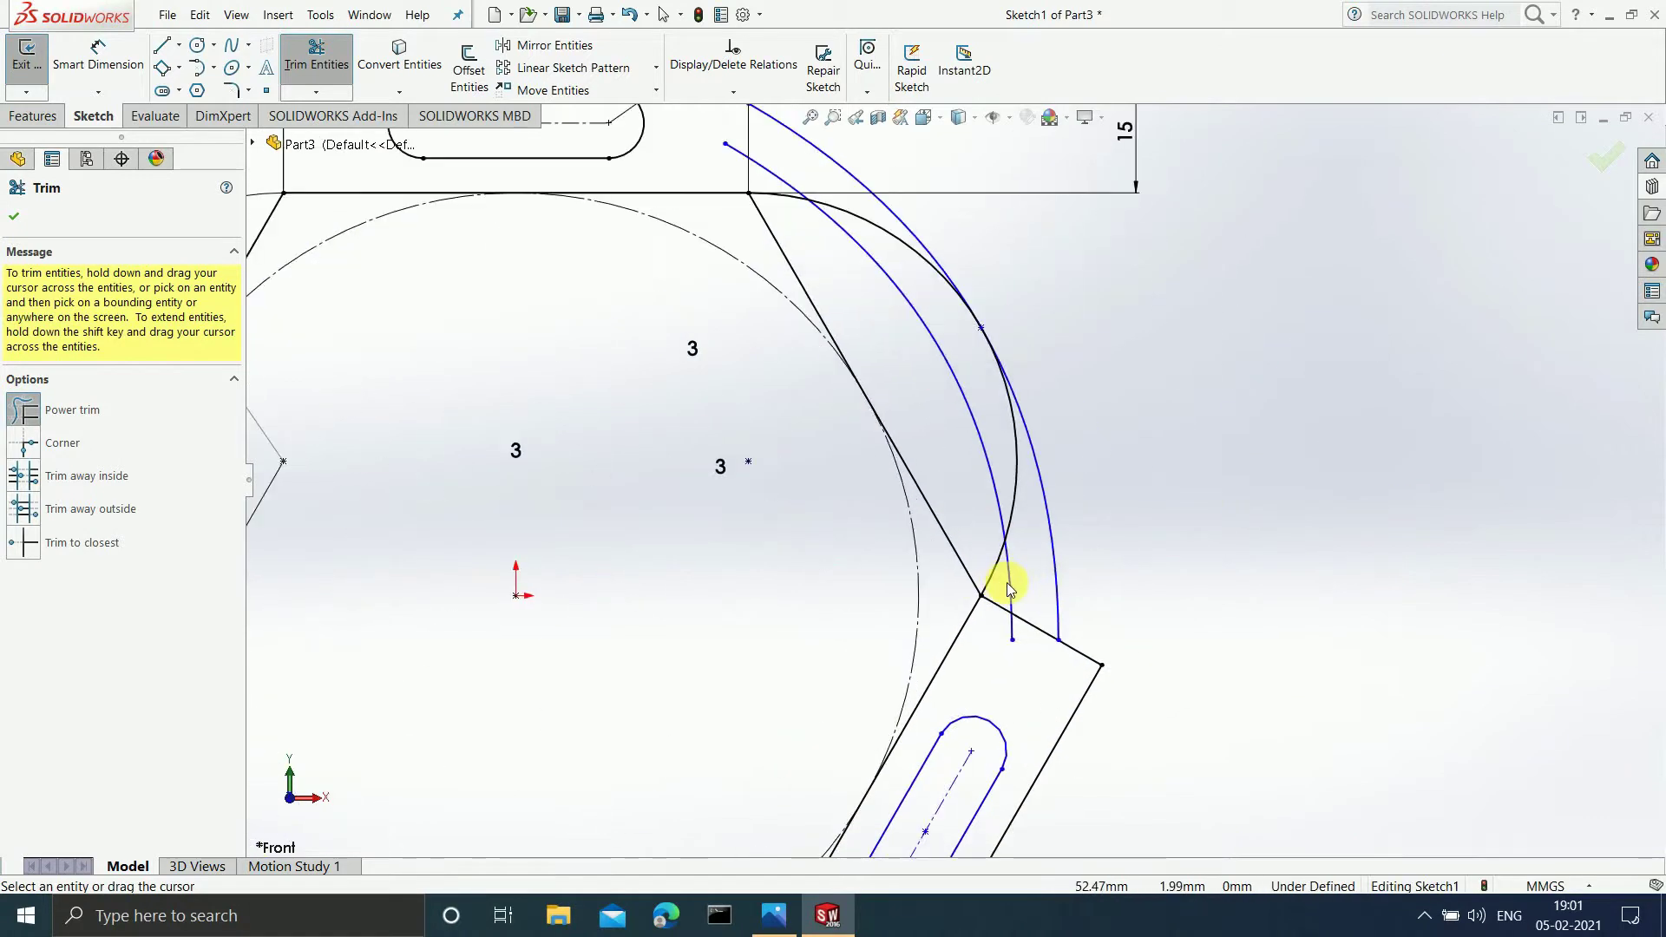
{"action": "left_click", "coordinate": [1009, 627]}
{"action": "left_click_drag", "start_coordinate": [995, 577], "coordinate": [1014, 573]}
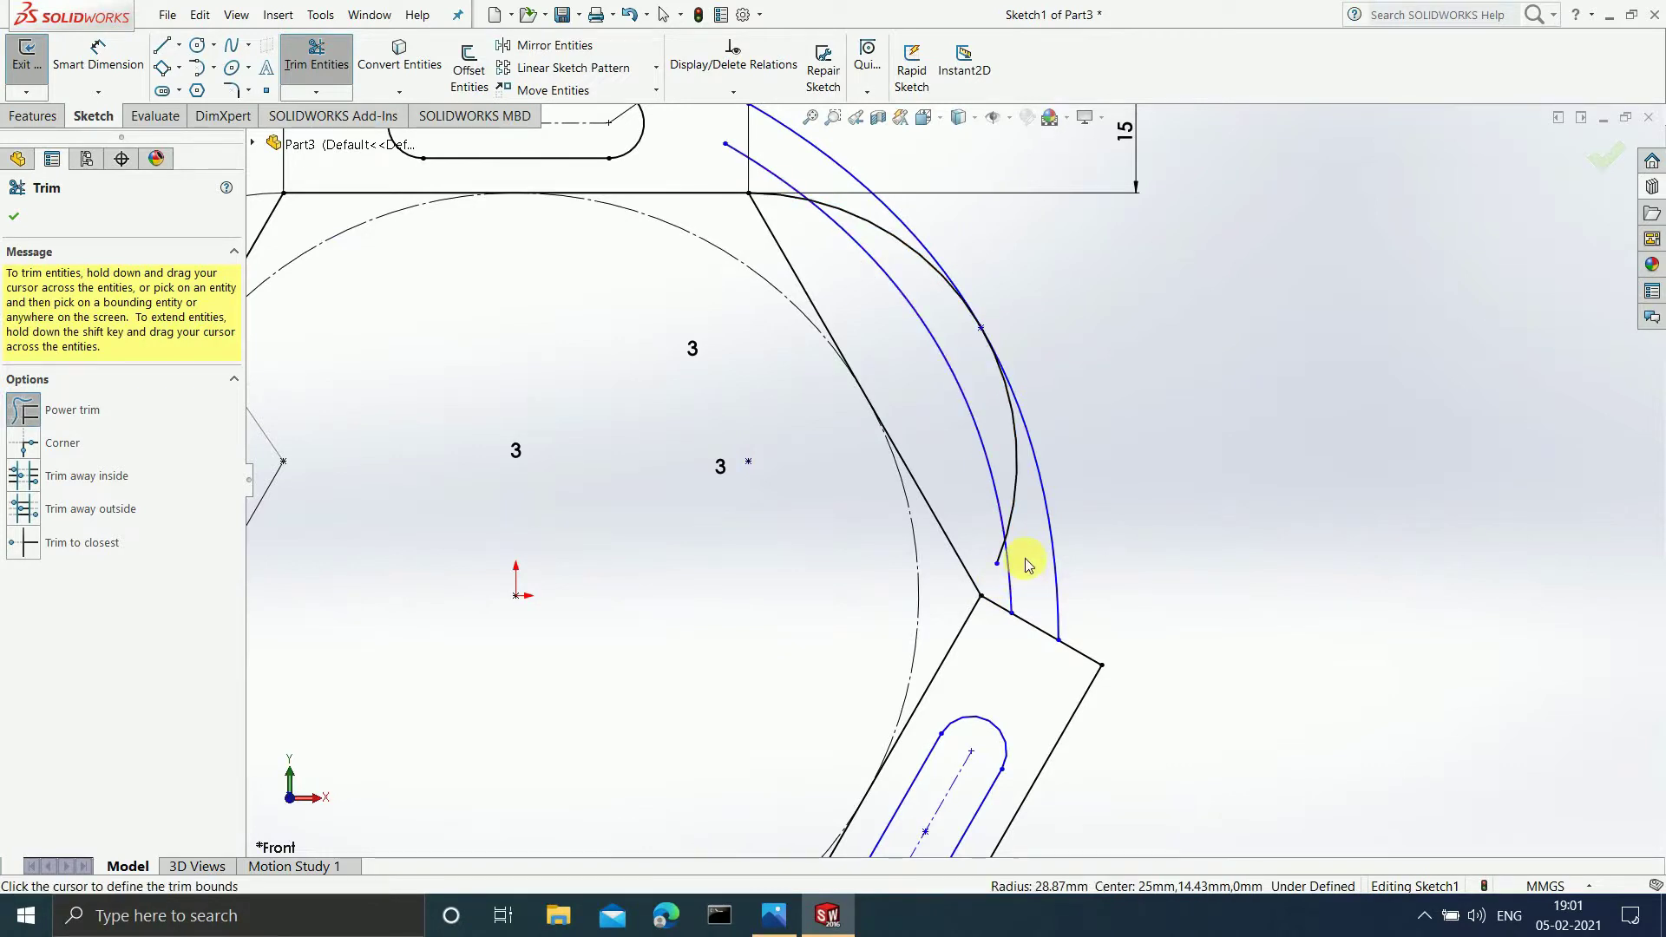
{"action": "key", "text": "Escape"}
{"action": "left_click", "coordinate": [1009, 590]}
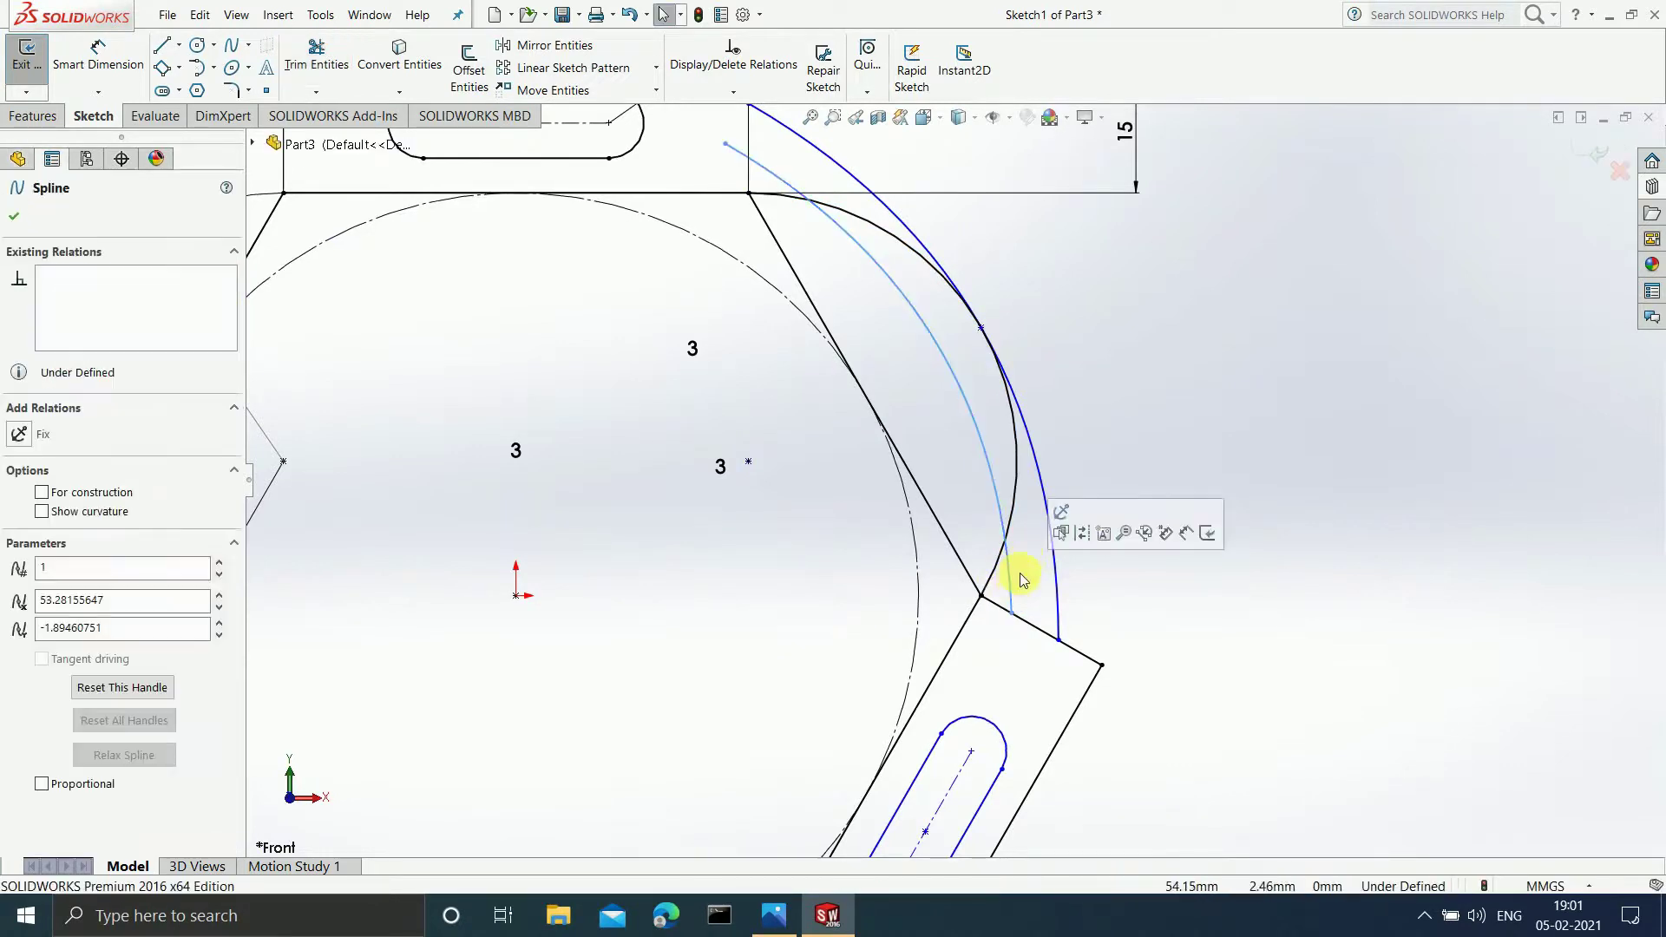
Step: Trim the remaining curve ends past the vertical line, between arc and line, and at the lower tab edge
{"action": "left_click", "coordinate": [318, 69]}
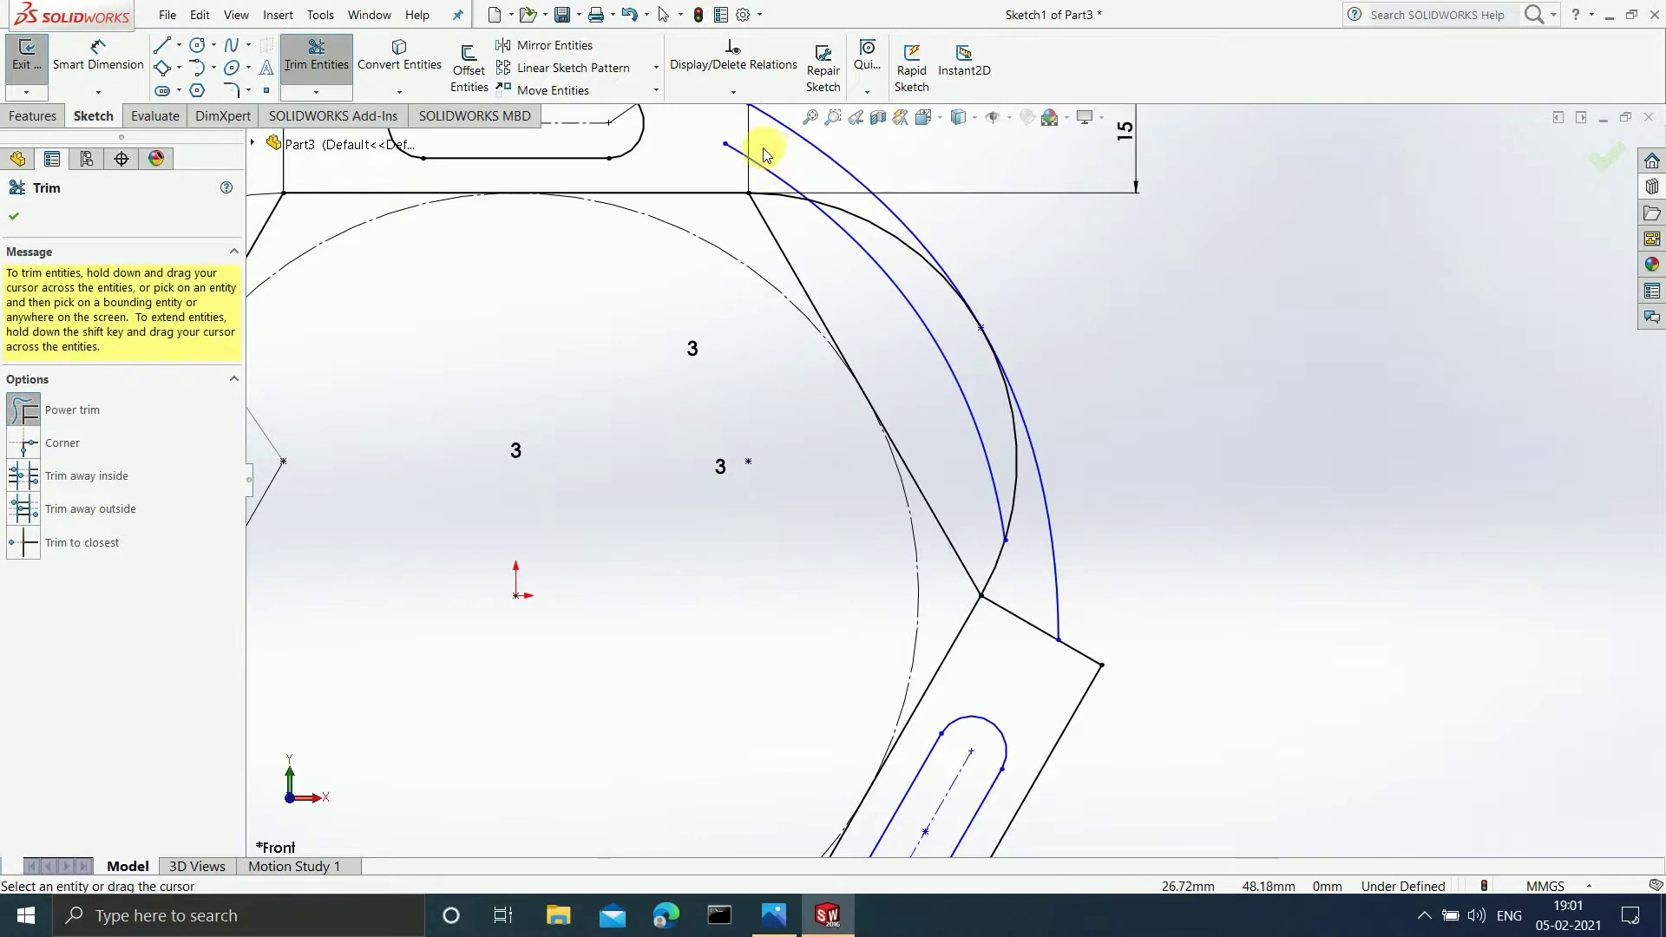
{"action": "left_click_drag", "start_coordinate": [740, 137], "coordinate": [732, 157]}
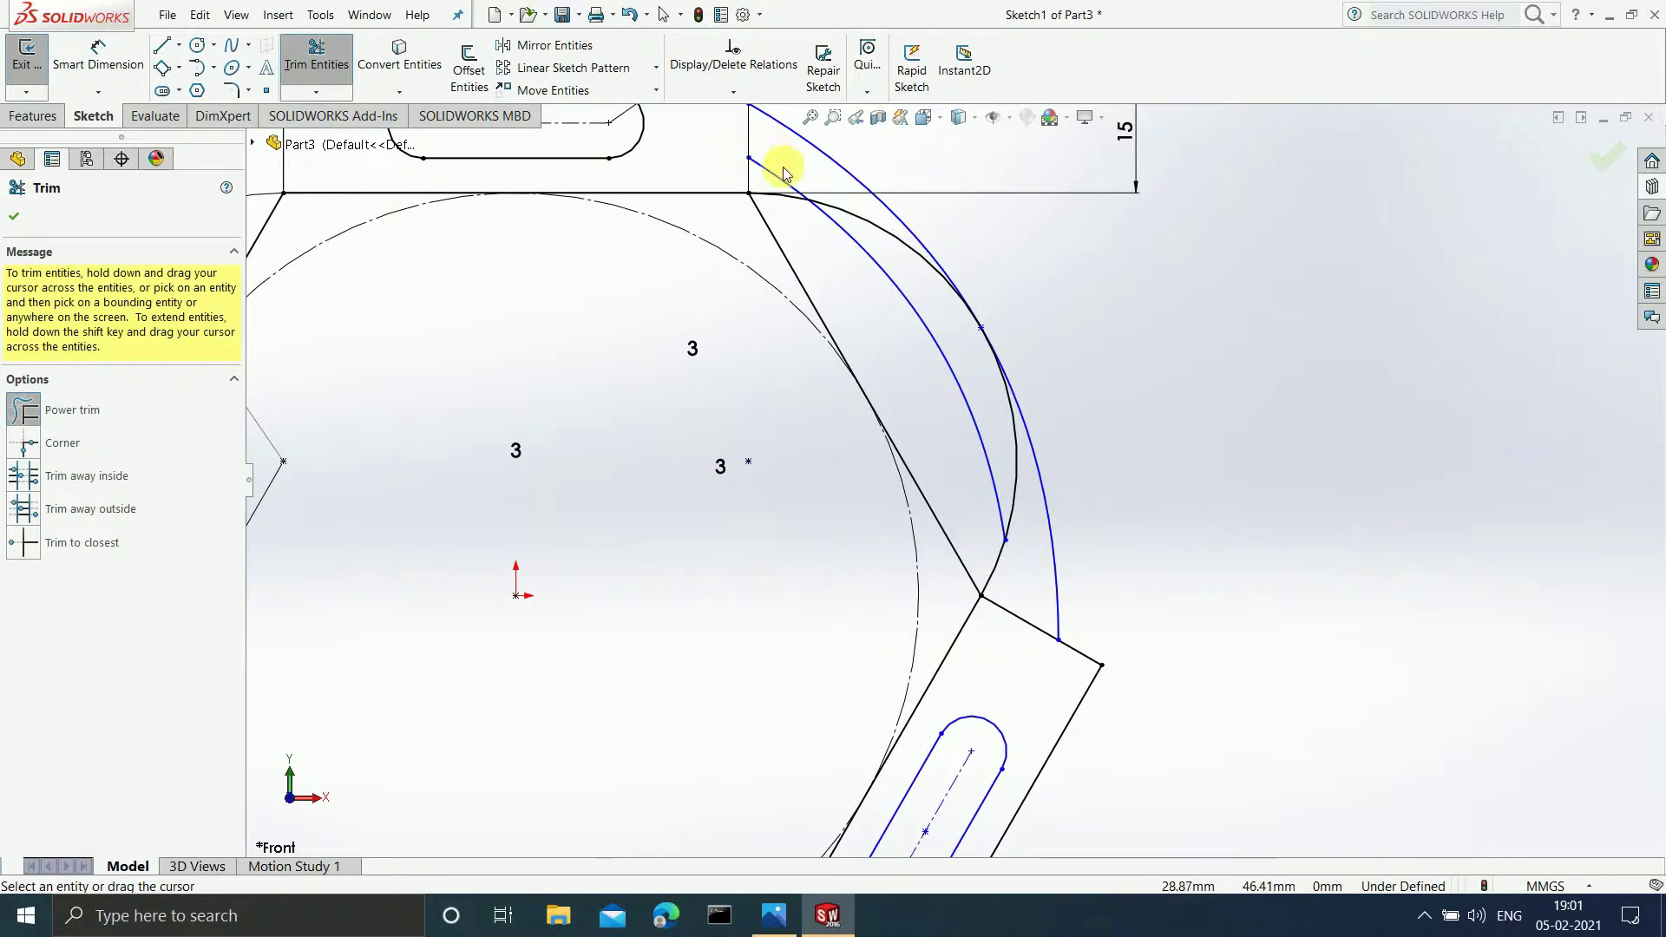
{"action": "scroll", "coordinate": [907, 486], "scroll_direction": "up", "scroll_amount": 5}
{"action": "scroll", "coordinate": [775, 659], "scroll_direction": "down", "scroll_amount": 7}
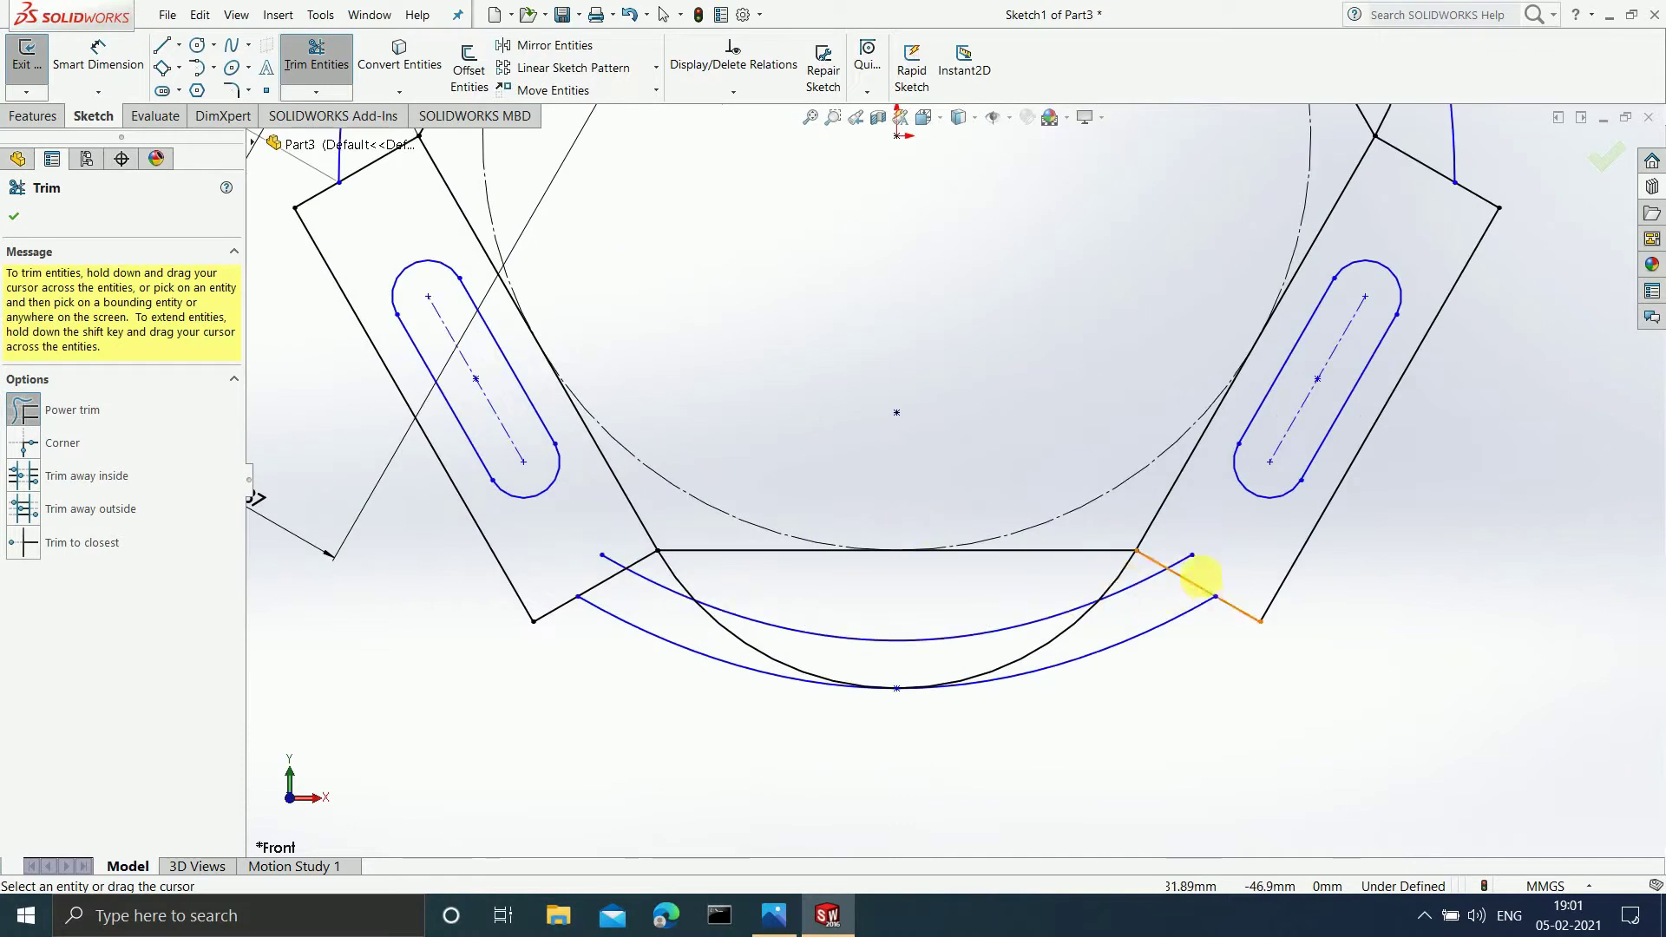
{"action": "scroll", "coordinate": [1189, 564], "scroll_direction": "down", "scroll_amount": 5}
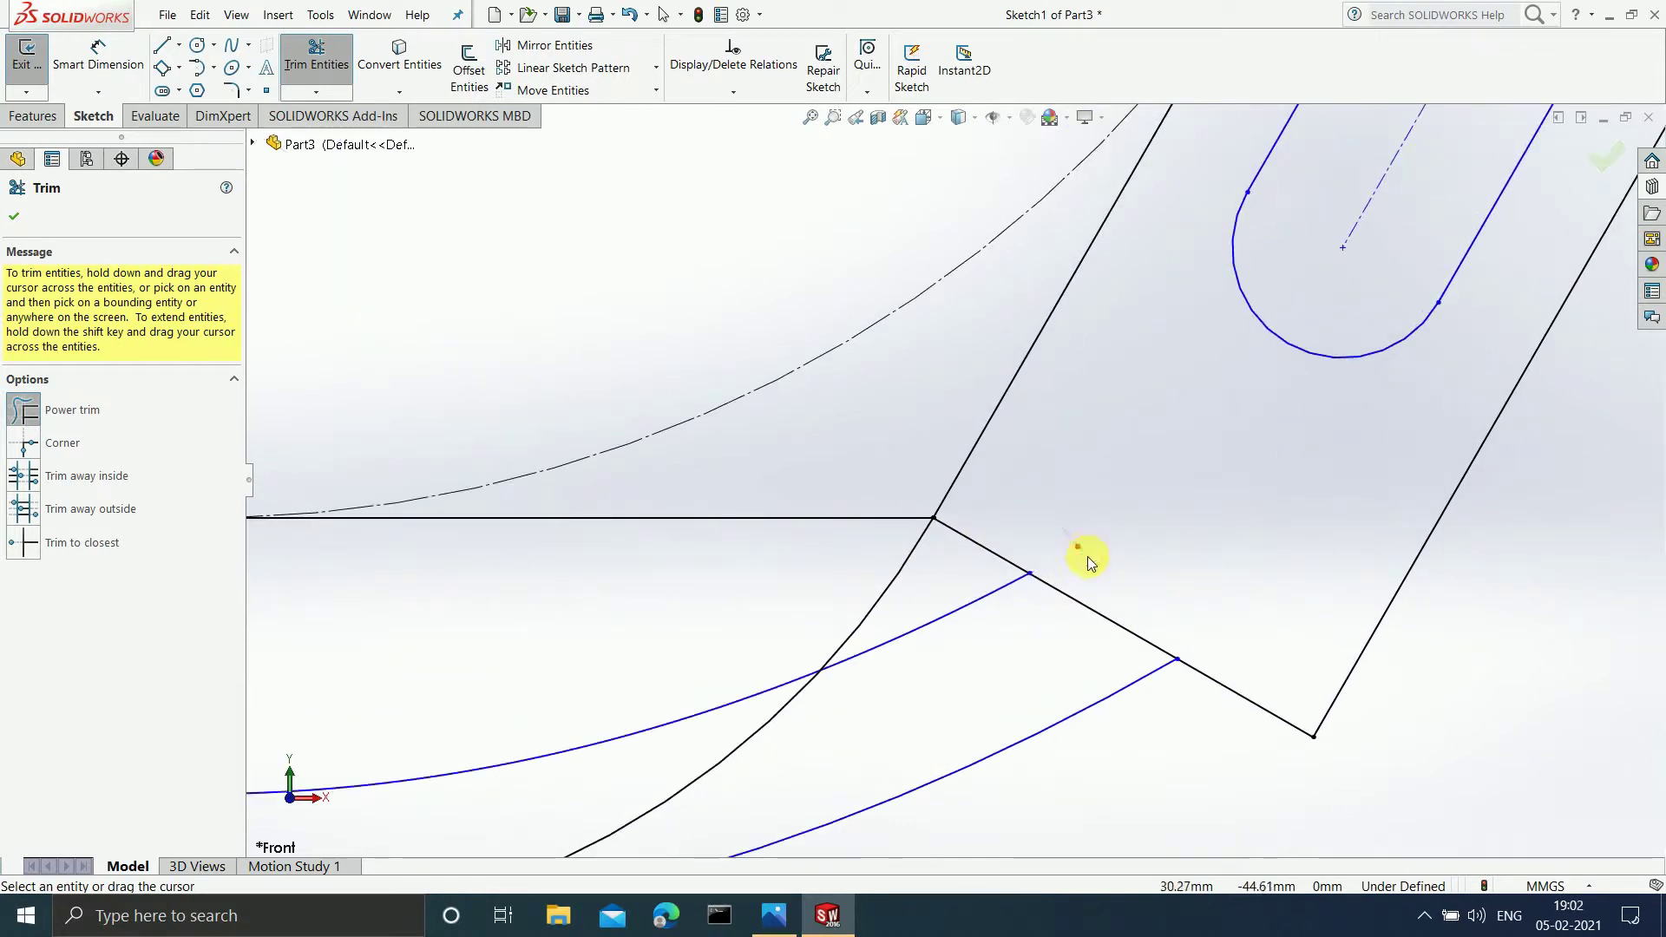
{"action": "left_click_drag", "start_coordinate": [919, 599], "coordinate": [940, 640]}
{"action": "scroll", "coordinate": [941, 639], "scroll_direction": "up", "scroll_amount": 1}
{"action": "scroll", "coordinate": [436, 595], "scroll_direction": "up", "scroll_amount": 4}
{"action": "scroll", "coordinate": [472, 480], "scroll_direction": "down", "scroll_amount": 3}
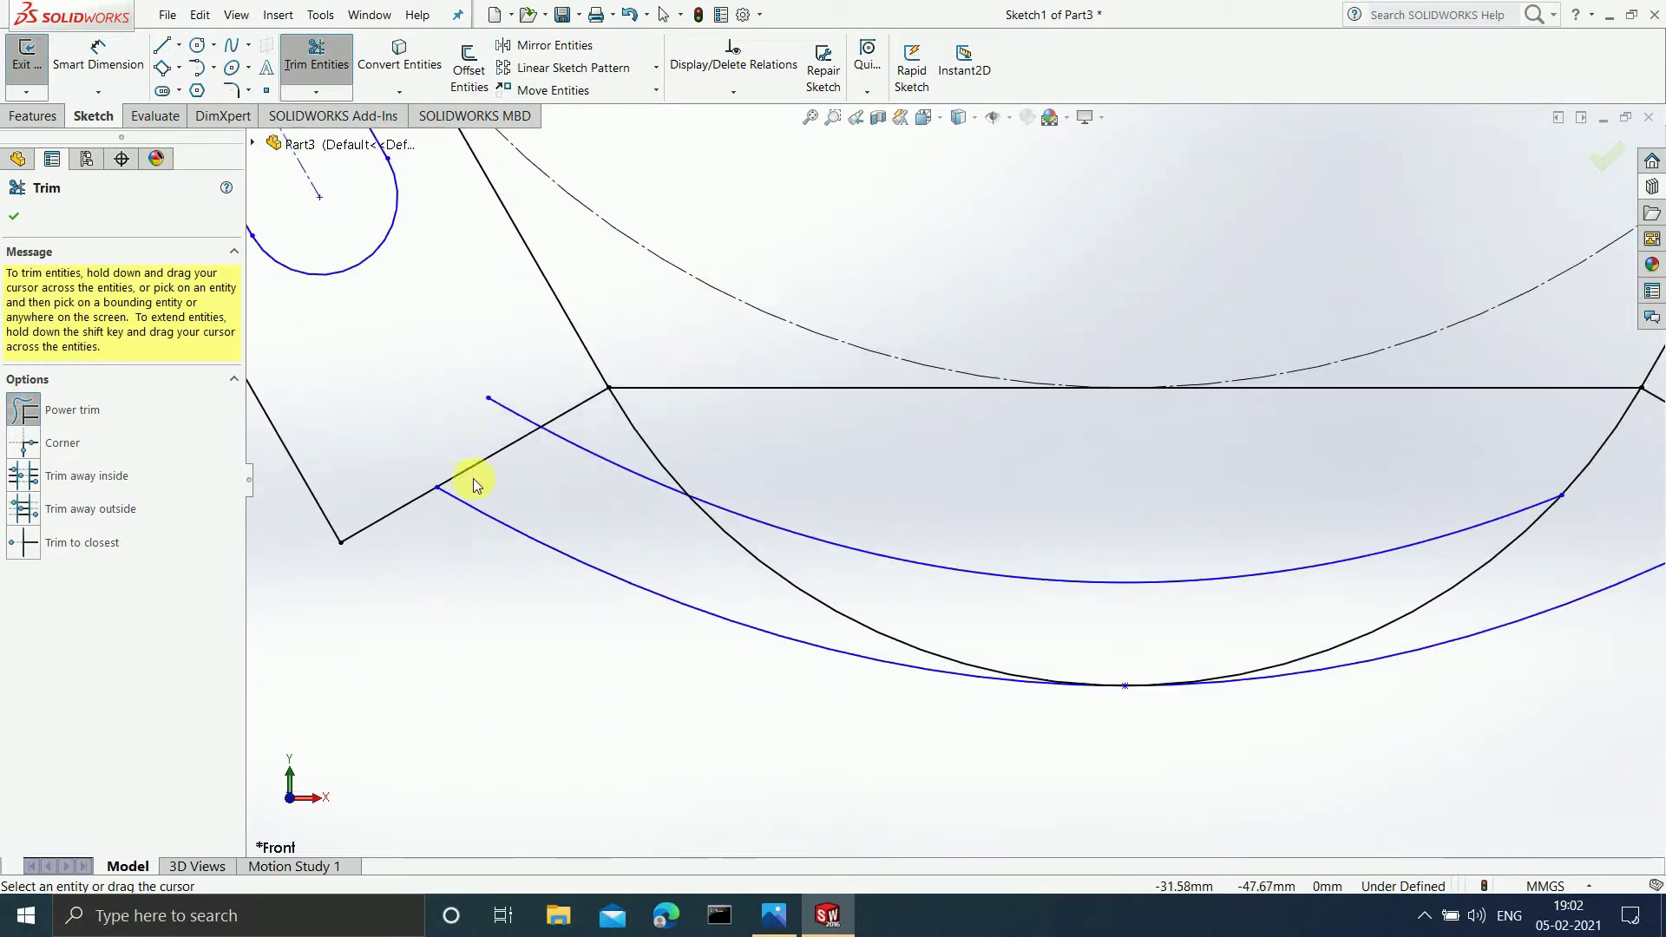
{"action": "left_click_drag", "start_coordinate": [513, 399], "coordinate": [539, 431]}
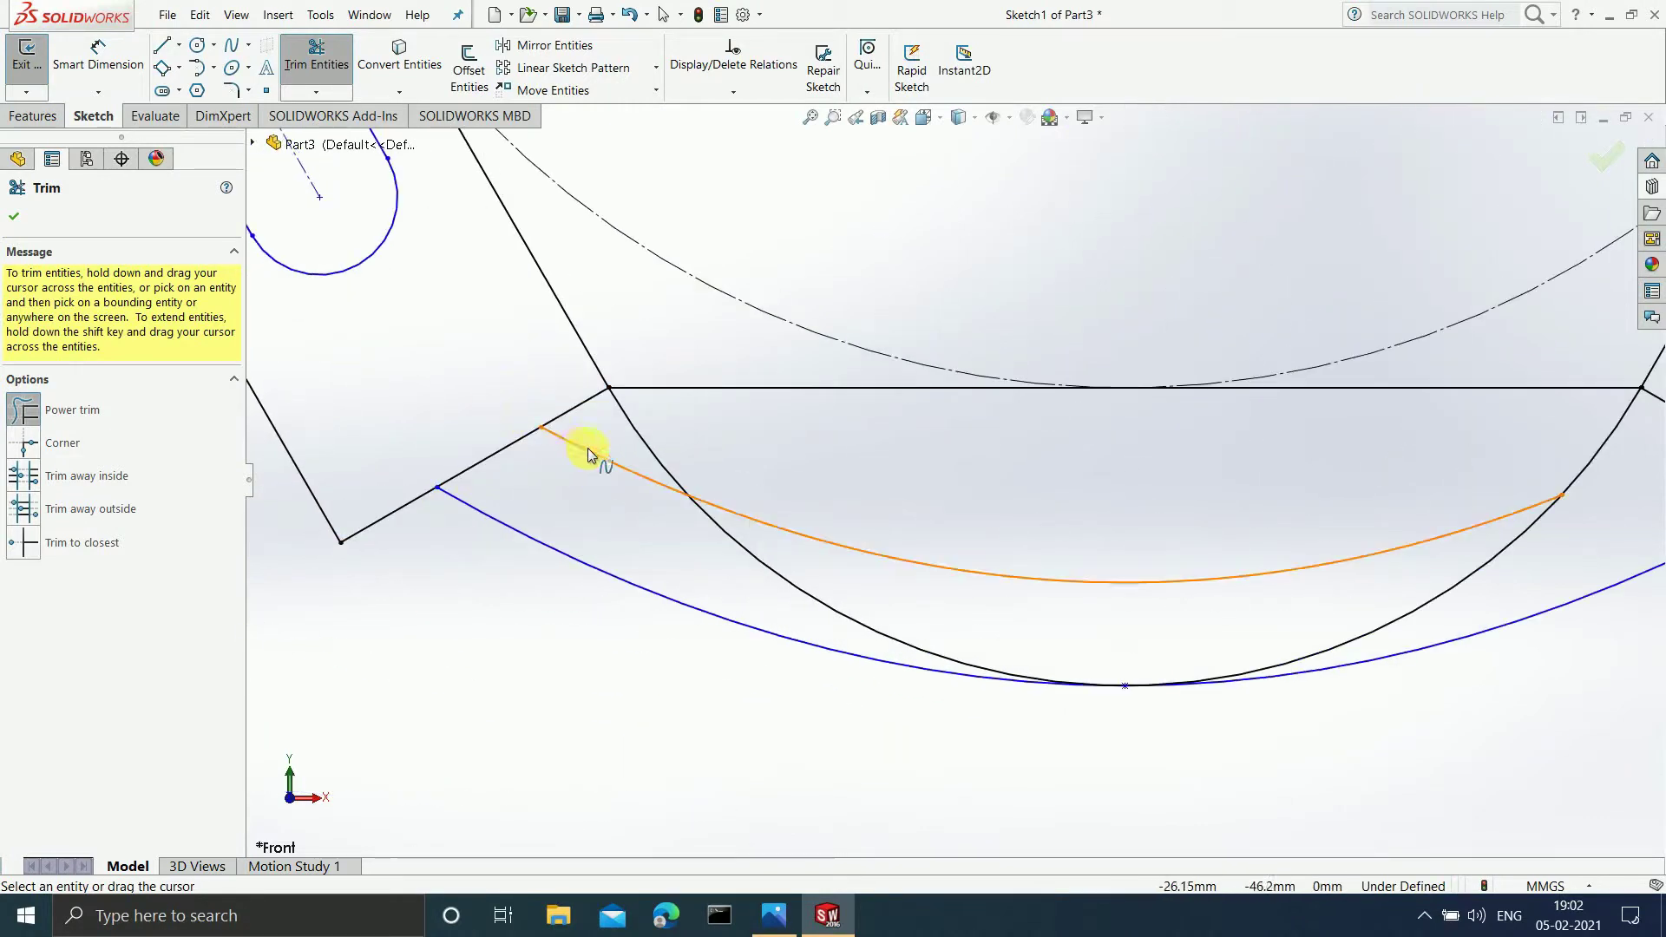
{"action": "scroll", "coordinate": [1050, 293], "scroll_direction": "up", "scroll_amount": 5}
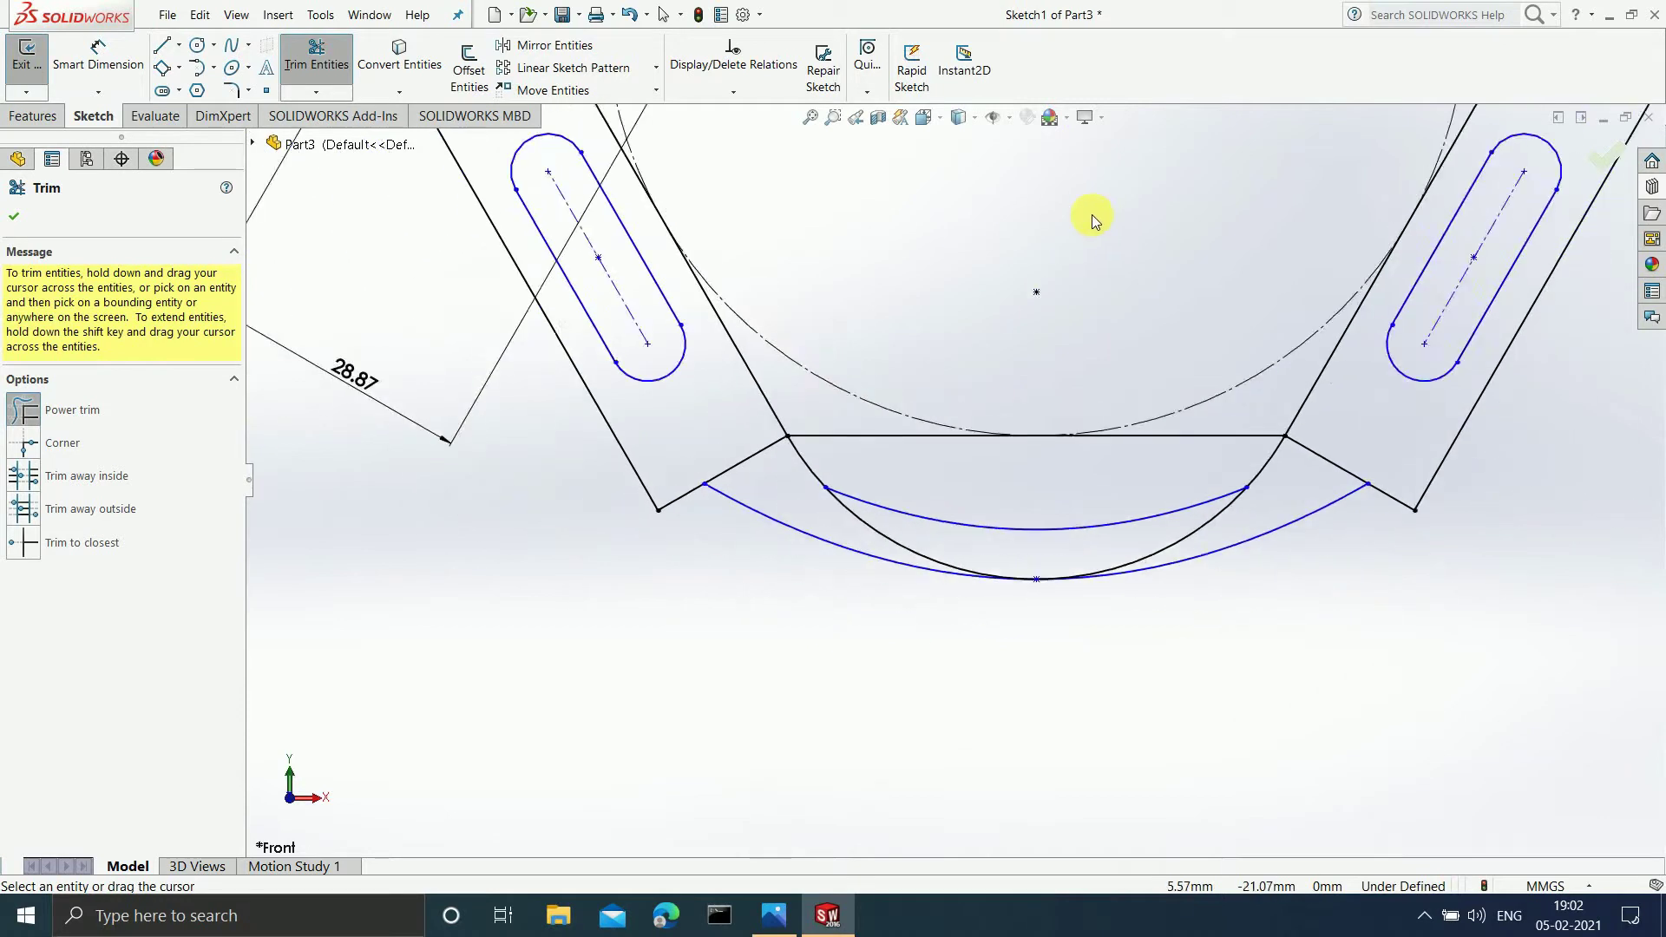
{"action": "scroll", "coordinate": [1092, 215], "scroll_direction": "up", "scroll_amount": 5}
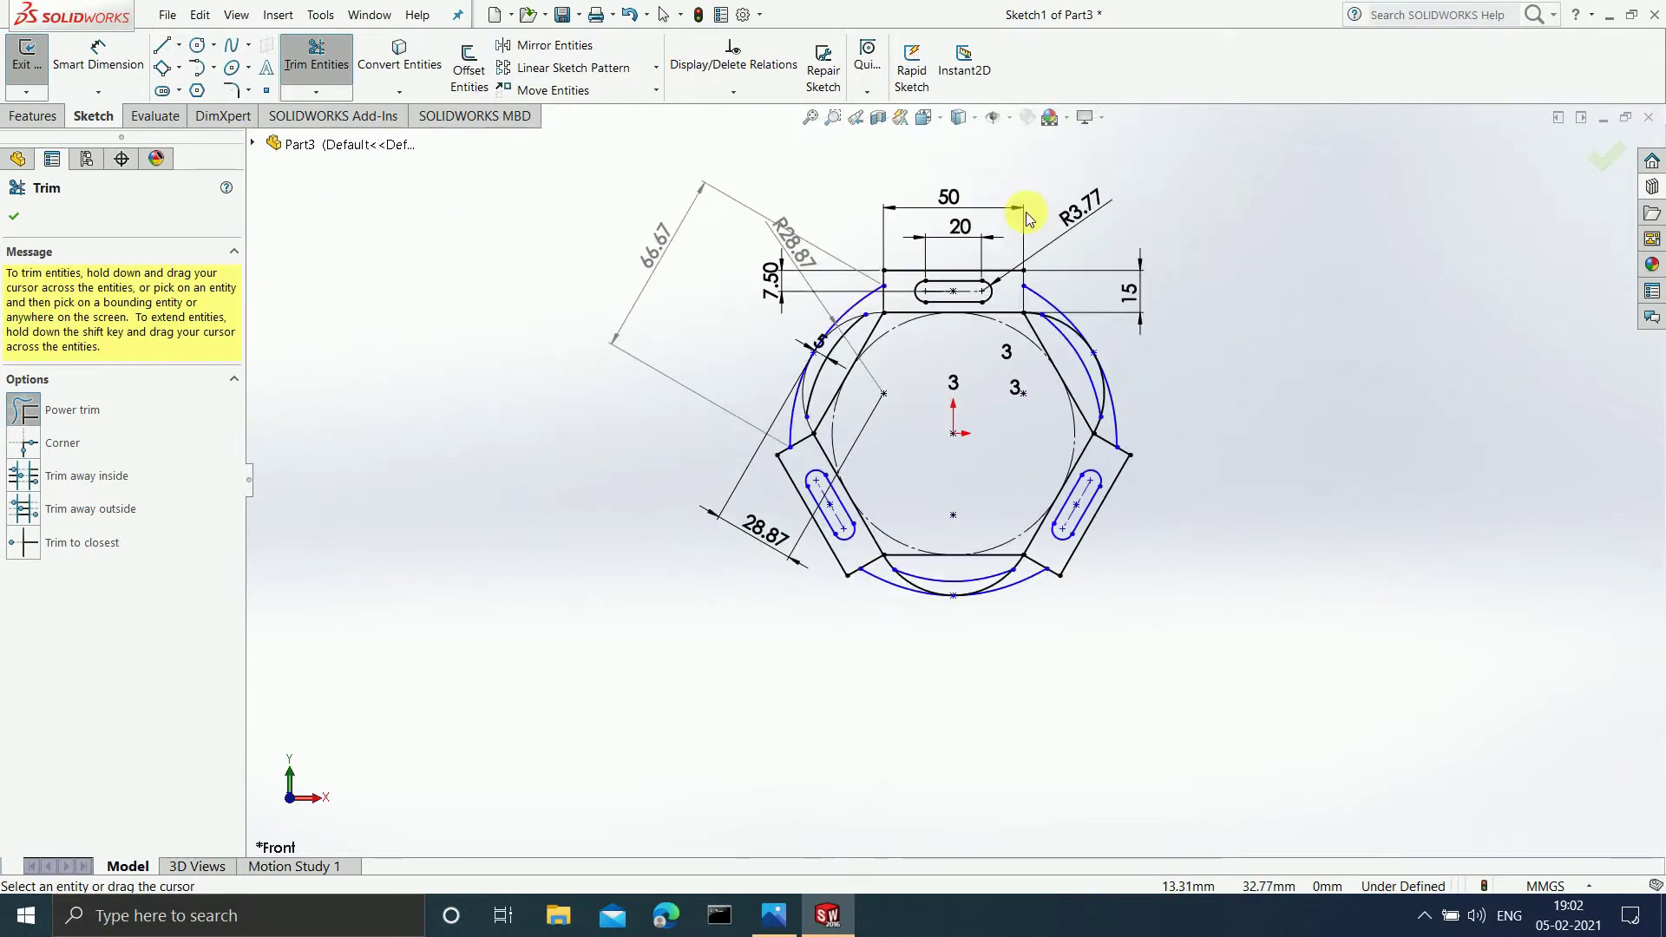
{"action": "left_click", "coordinate": [792, 914]}
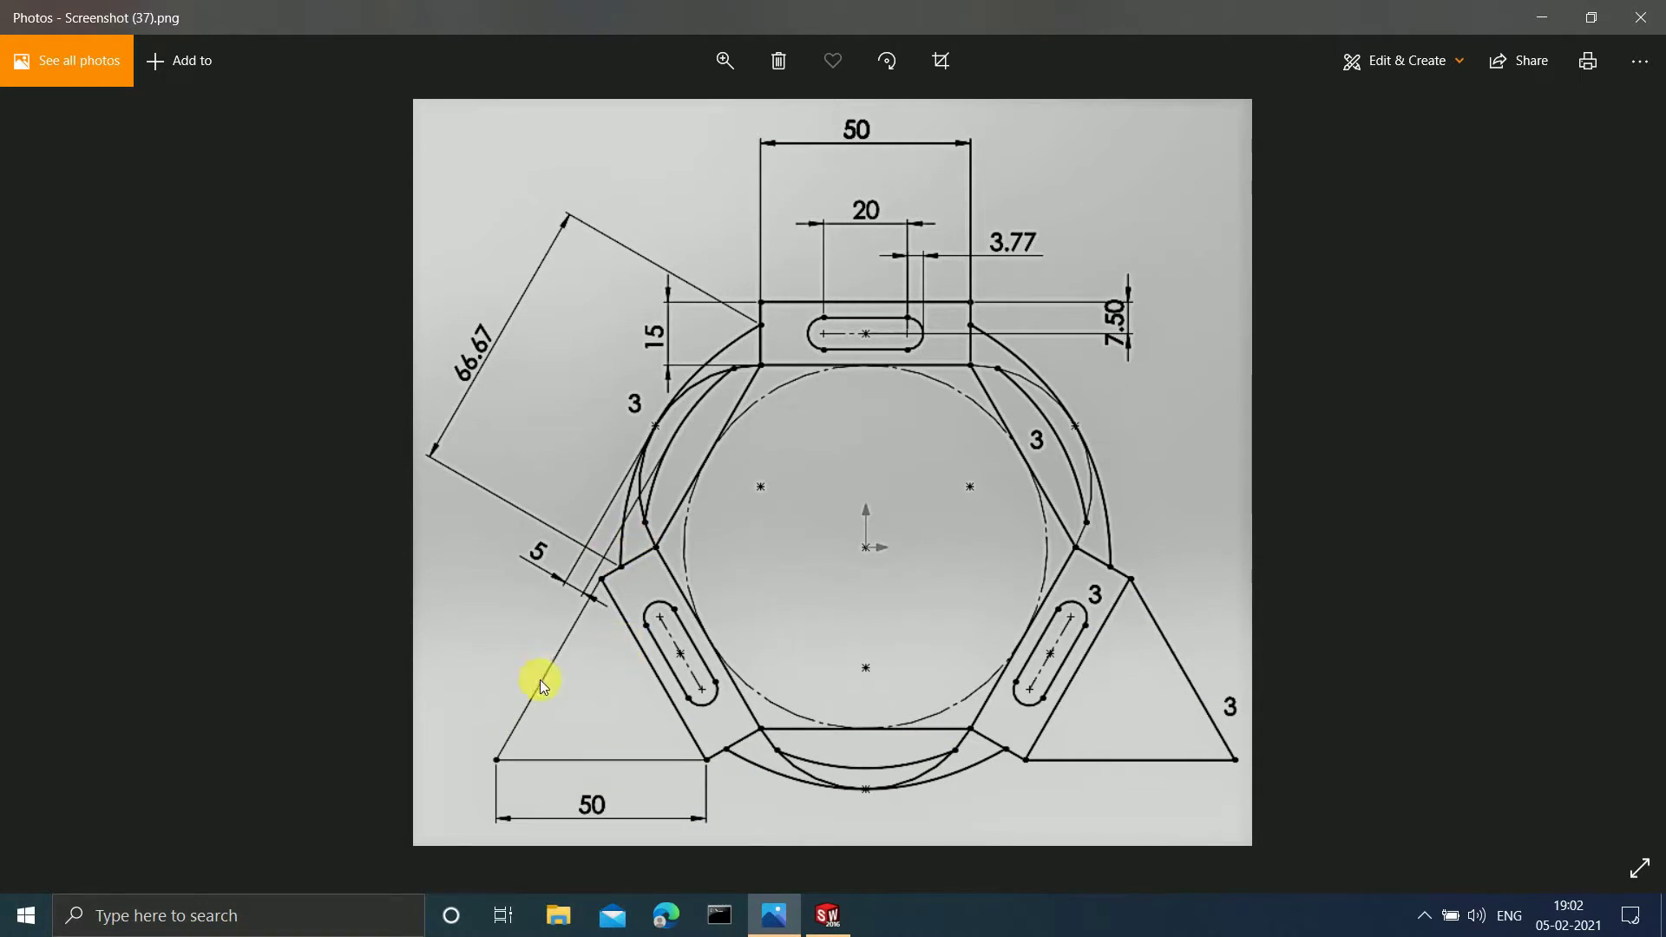
{"action": "left_click", "coordinate": [1558, 9]}
{"action": "scroll", "coordinate": [868, 550], "scroll_direction": "down", "scroll_amount": 2}
{"action": "scroll", "coordinate": [872, 549], "scroll_direction": "down", "scroll_amount": 1}
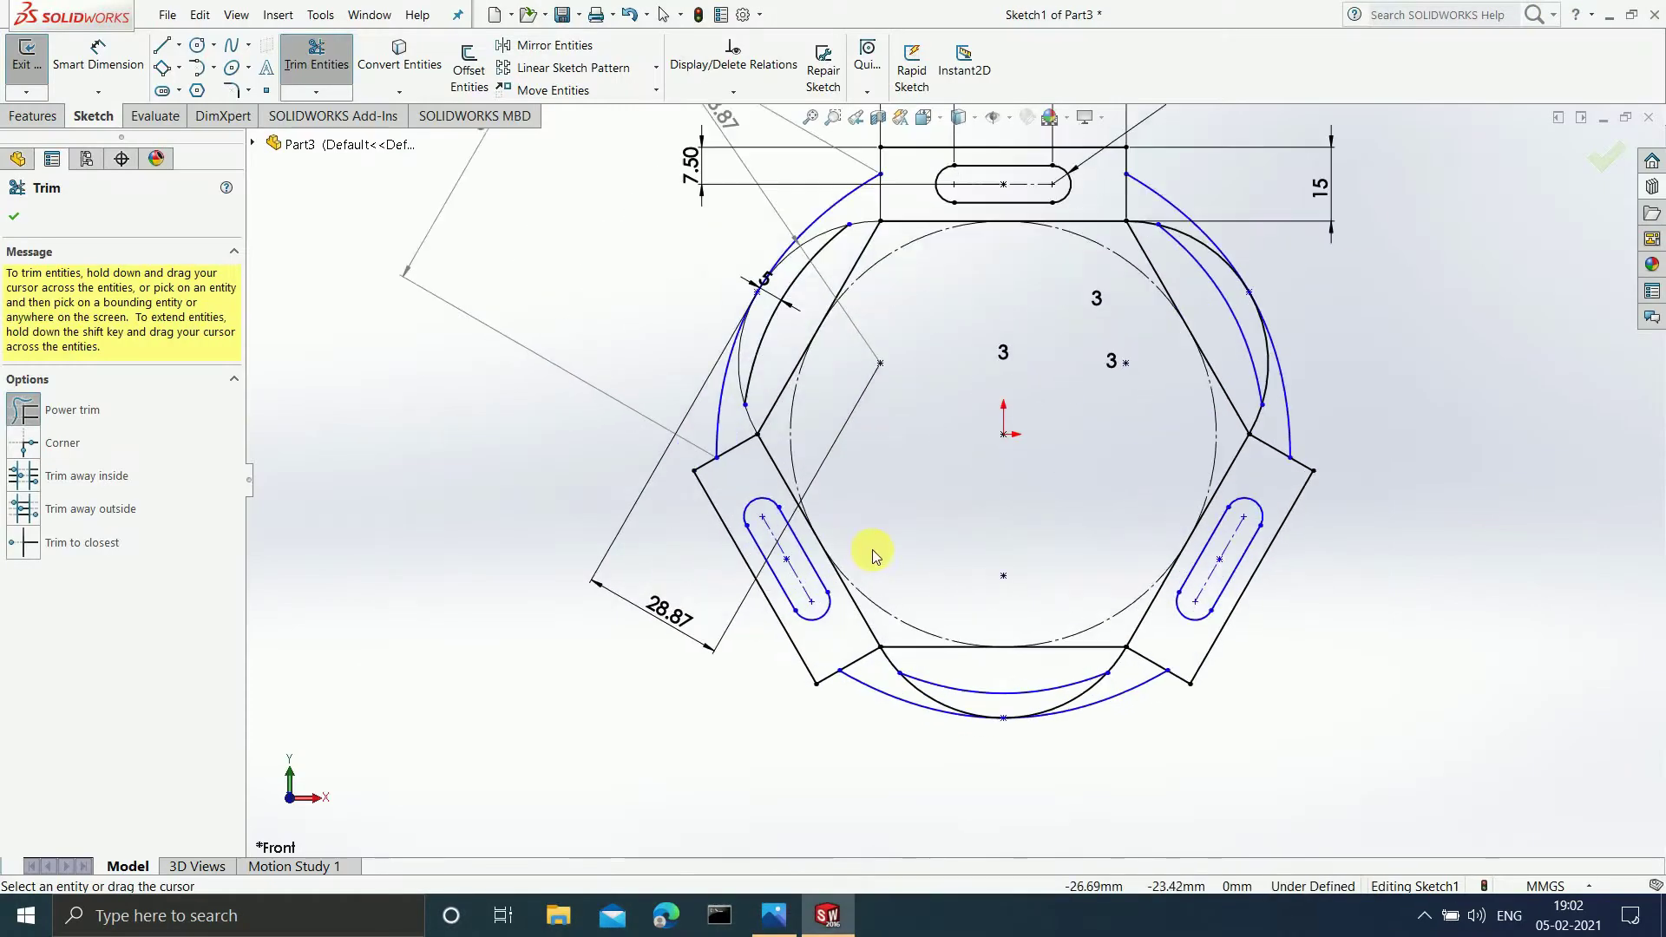
Step: Draw a horizontal line left from the hexagon's bottom-left corner, then a slanted line up to the tab corner
{"action": "left_click", "coordinate": [183, 48]}
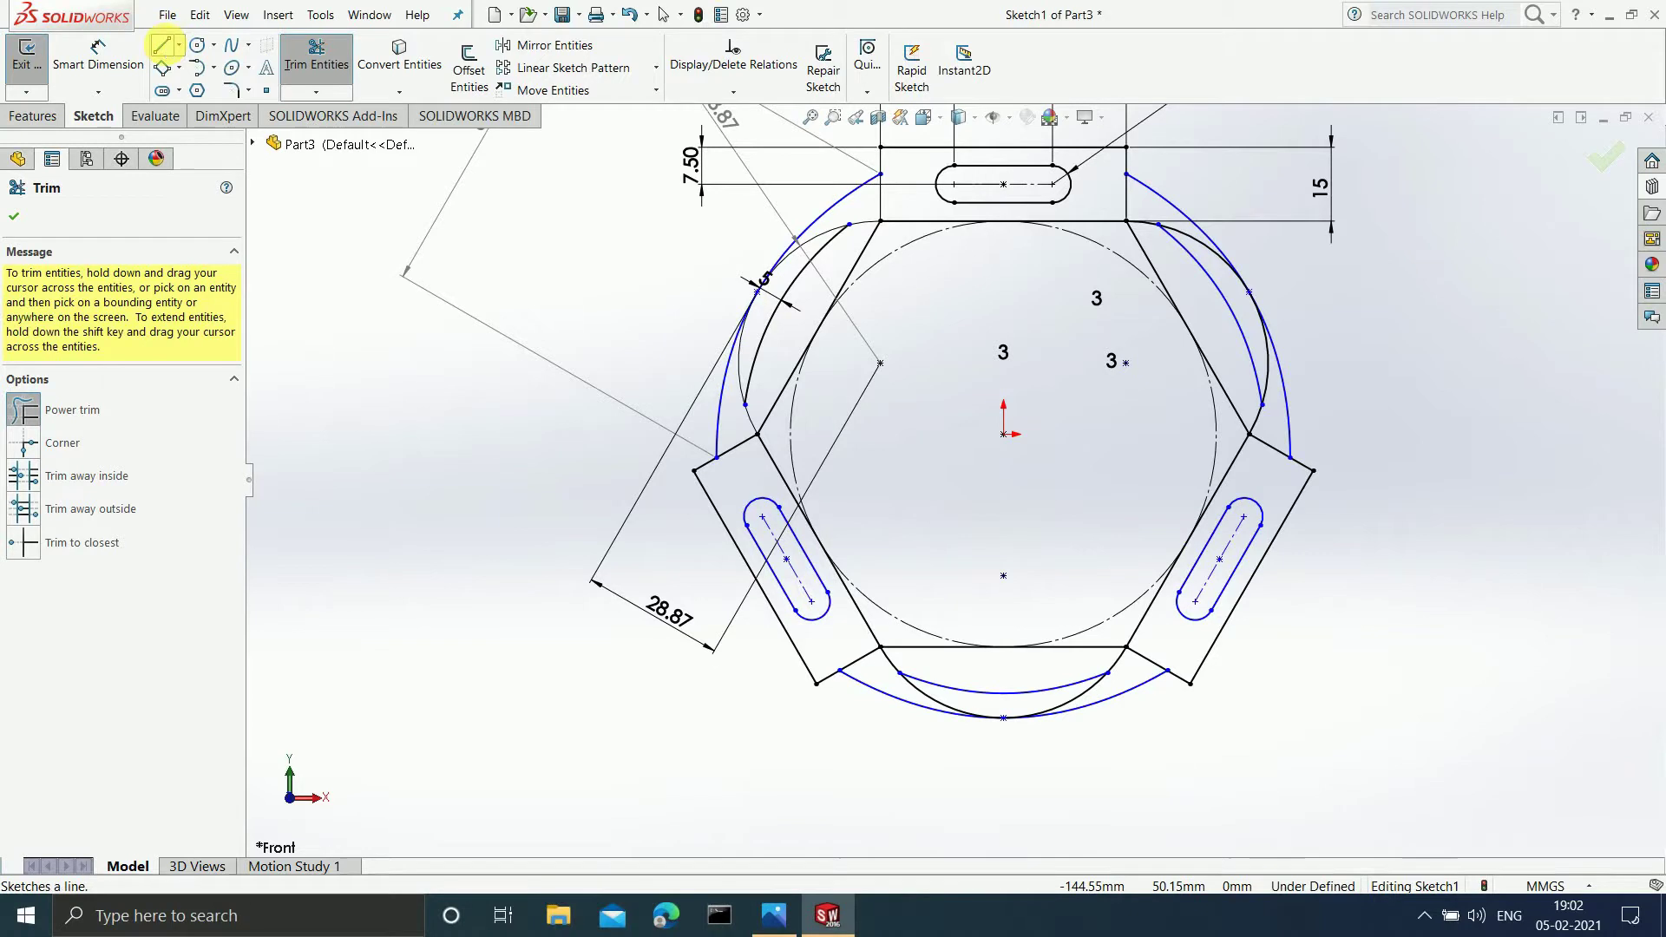
{"action": "left_click", "coordinate": [816, 684]}
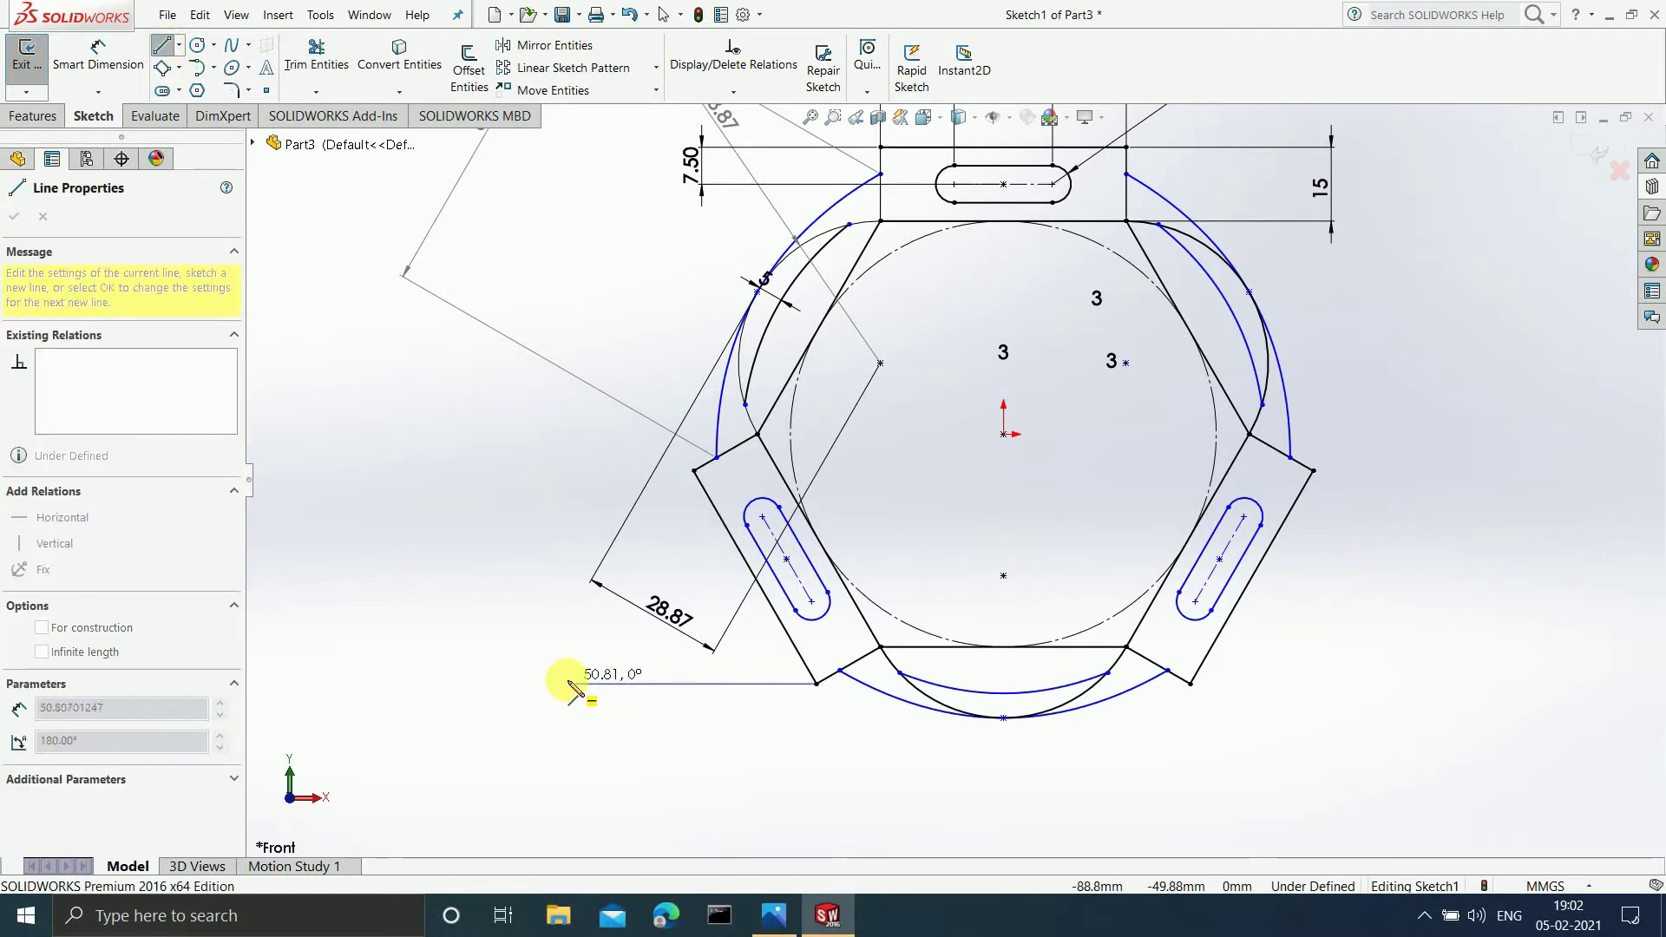
{"action": "left_click", "coordinate": [565, 684]}
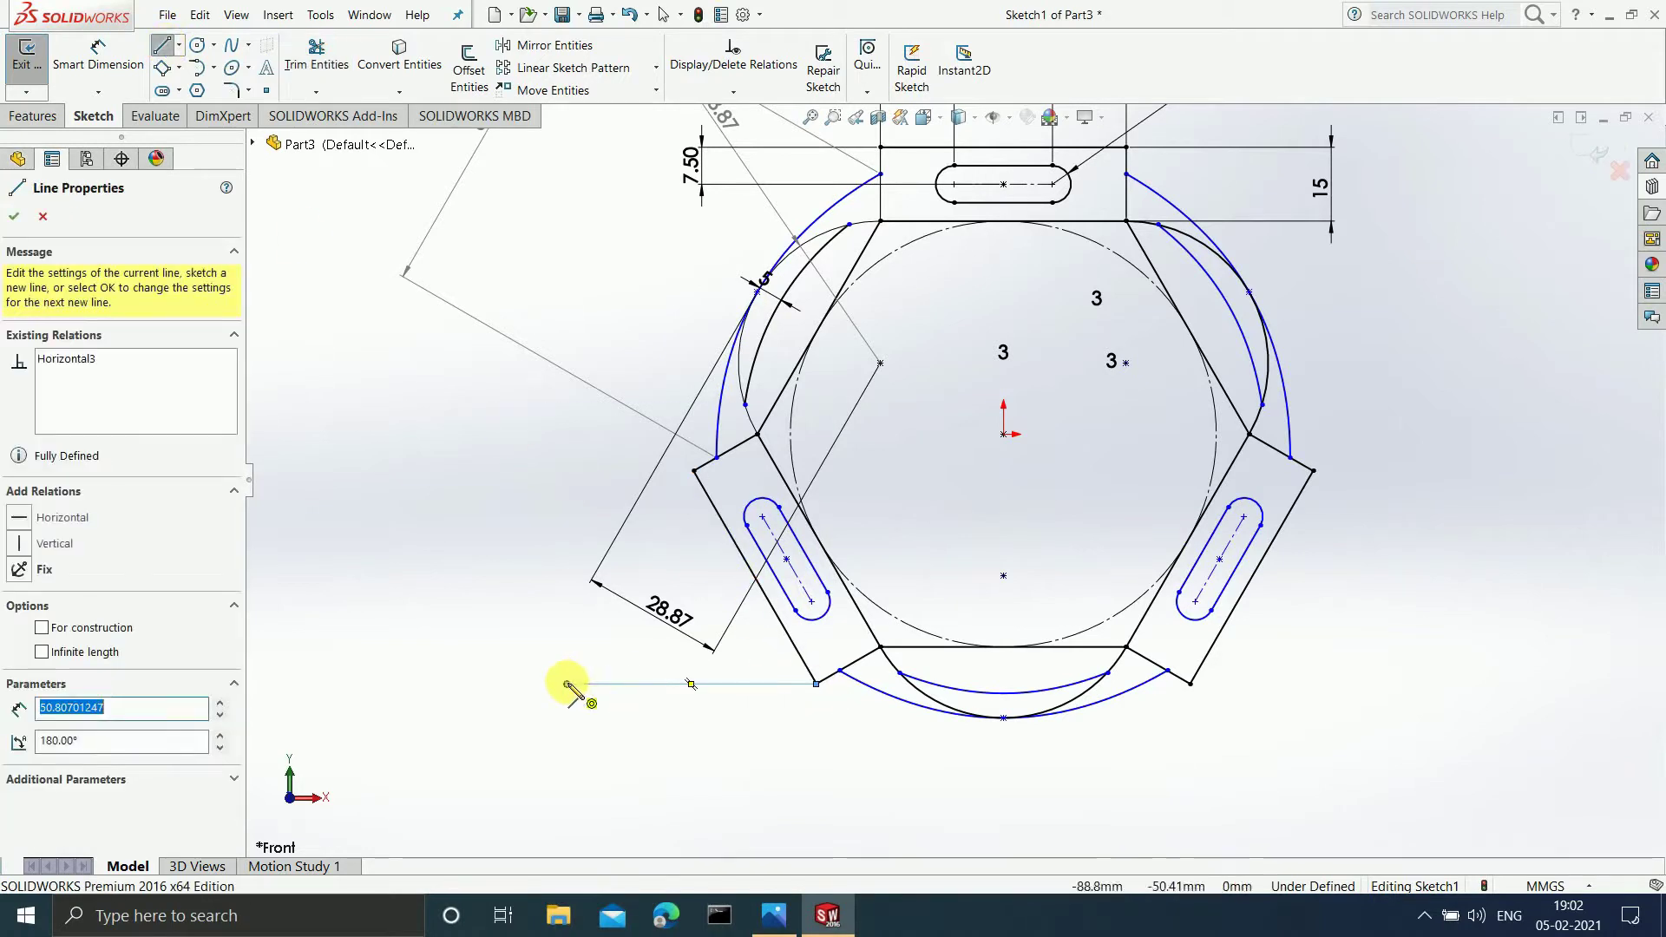
{"action": "left_click", "coordinate": [694, 471]}
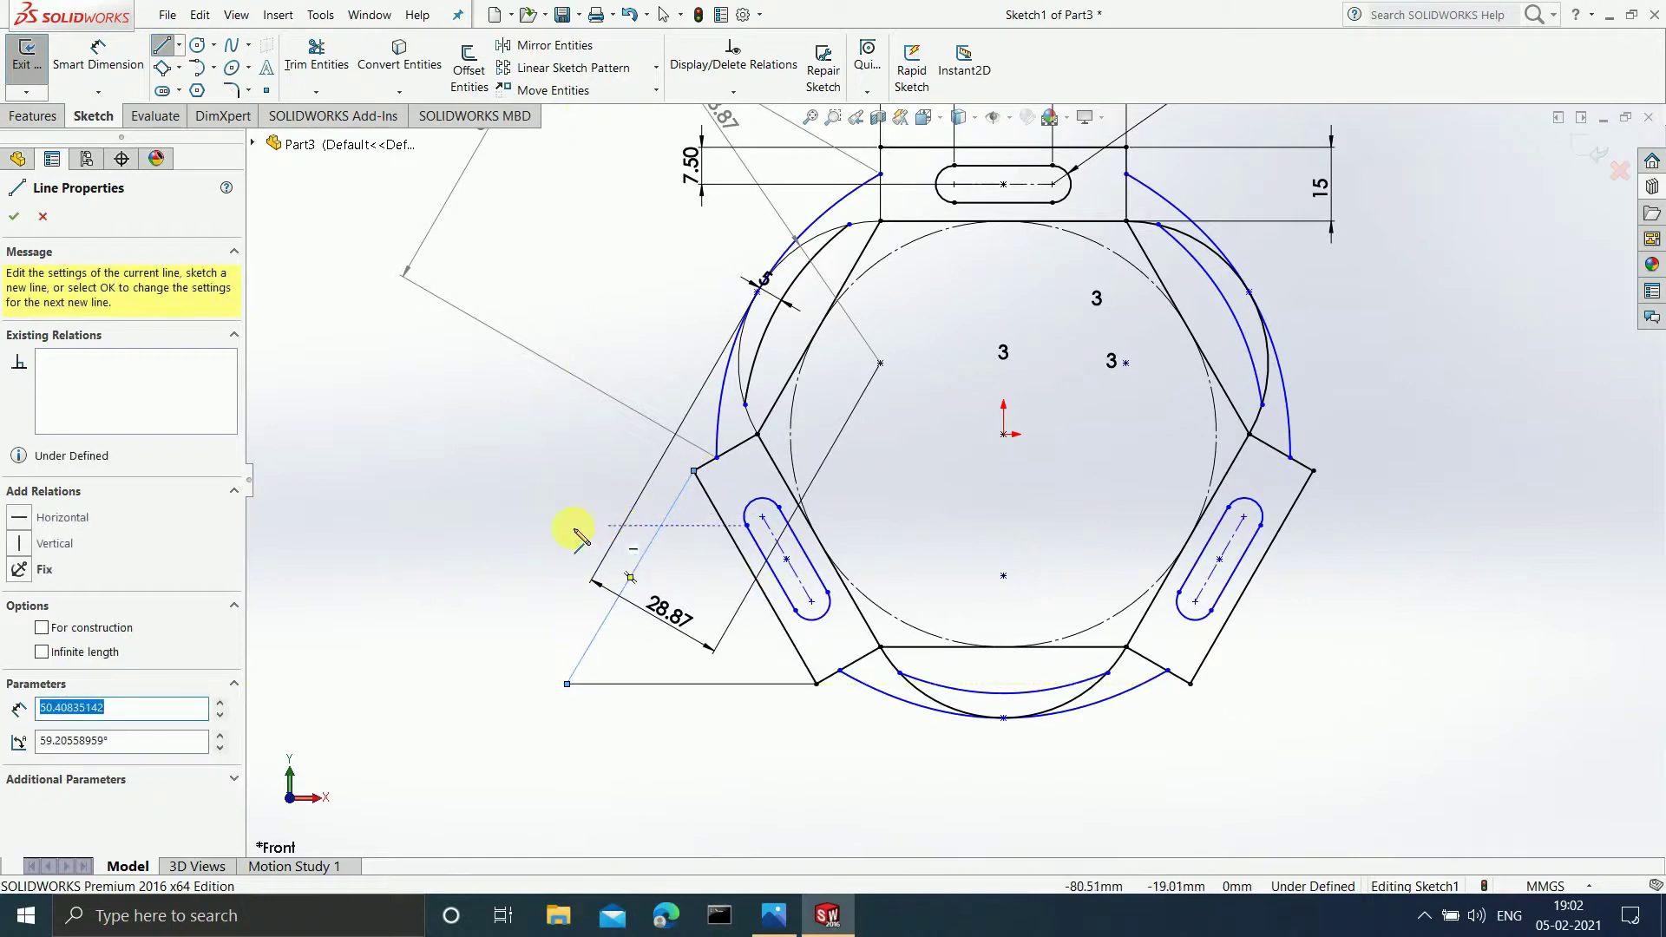
{"action": "key", "text": "Escape"}
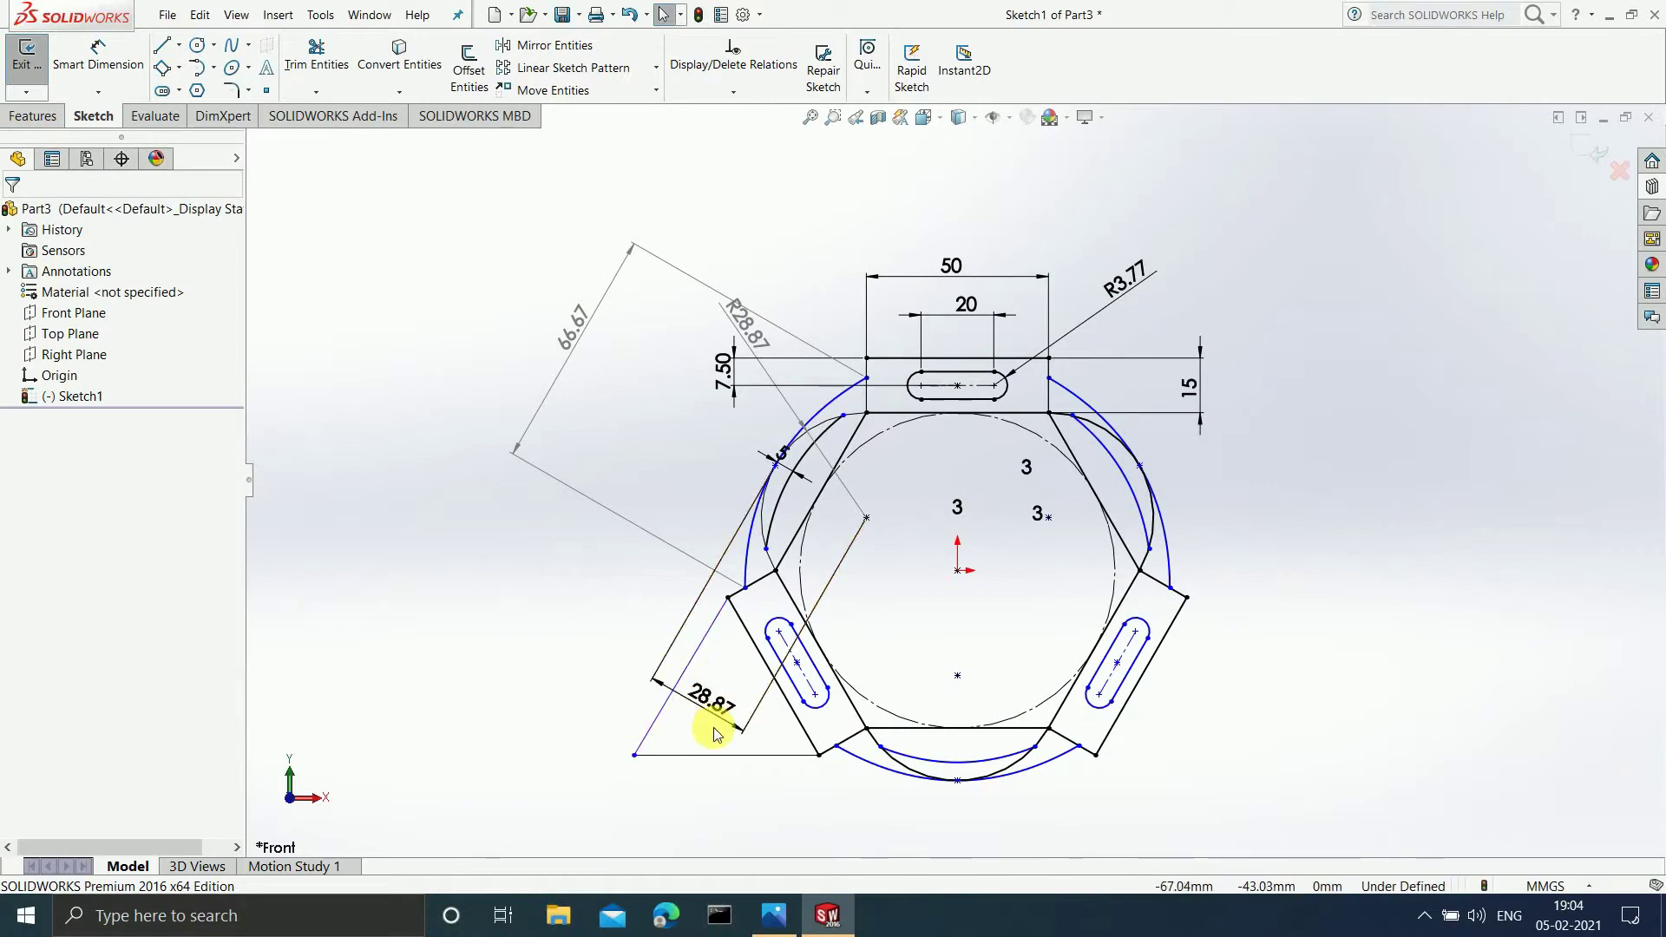
Step: Dimension the new horizontal tab line to 50 mm
{"action": "left_click", "coordinate": [126, 67]}
{"action": "left_click", "coordinate": [742, 755]}
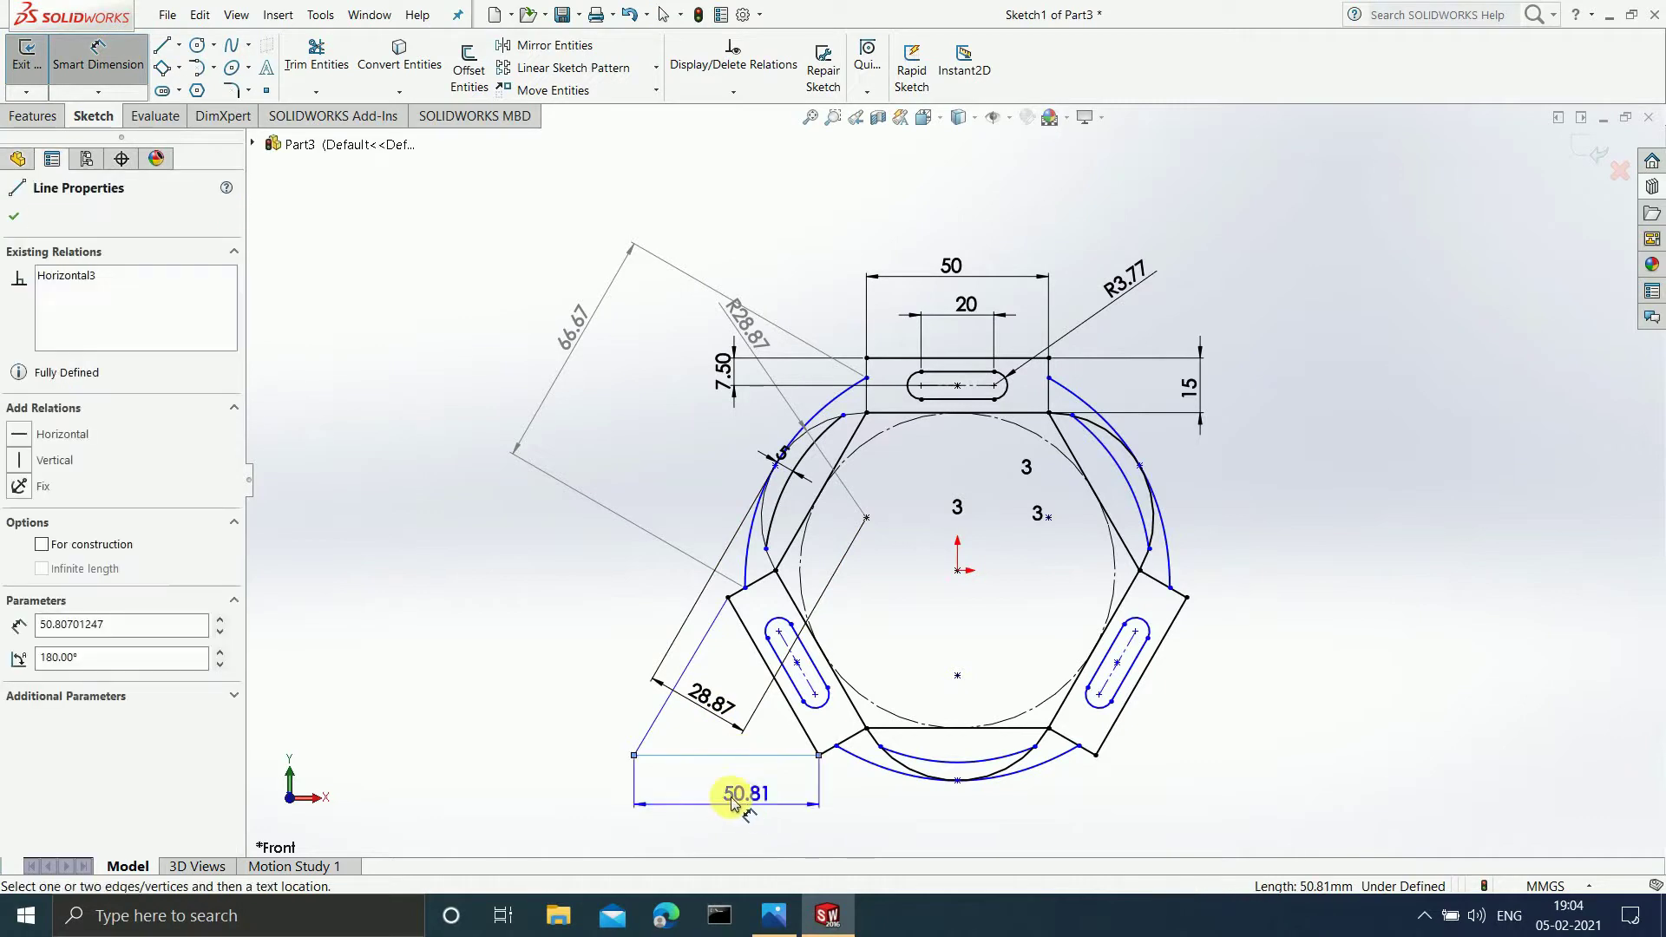
{"action": "left_click", "coordinate": [724, 792]}
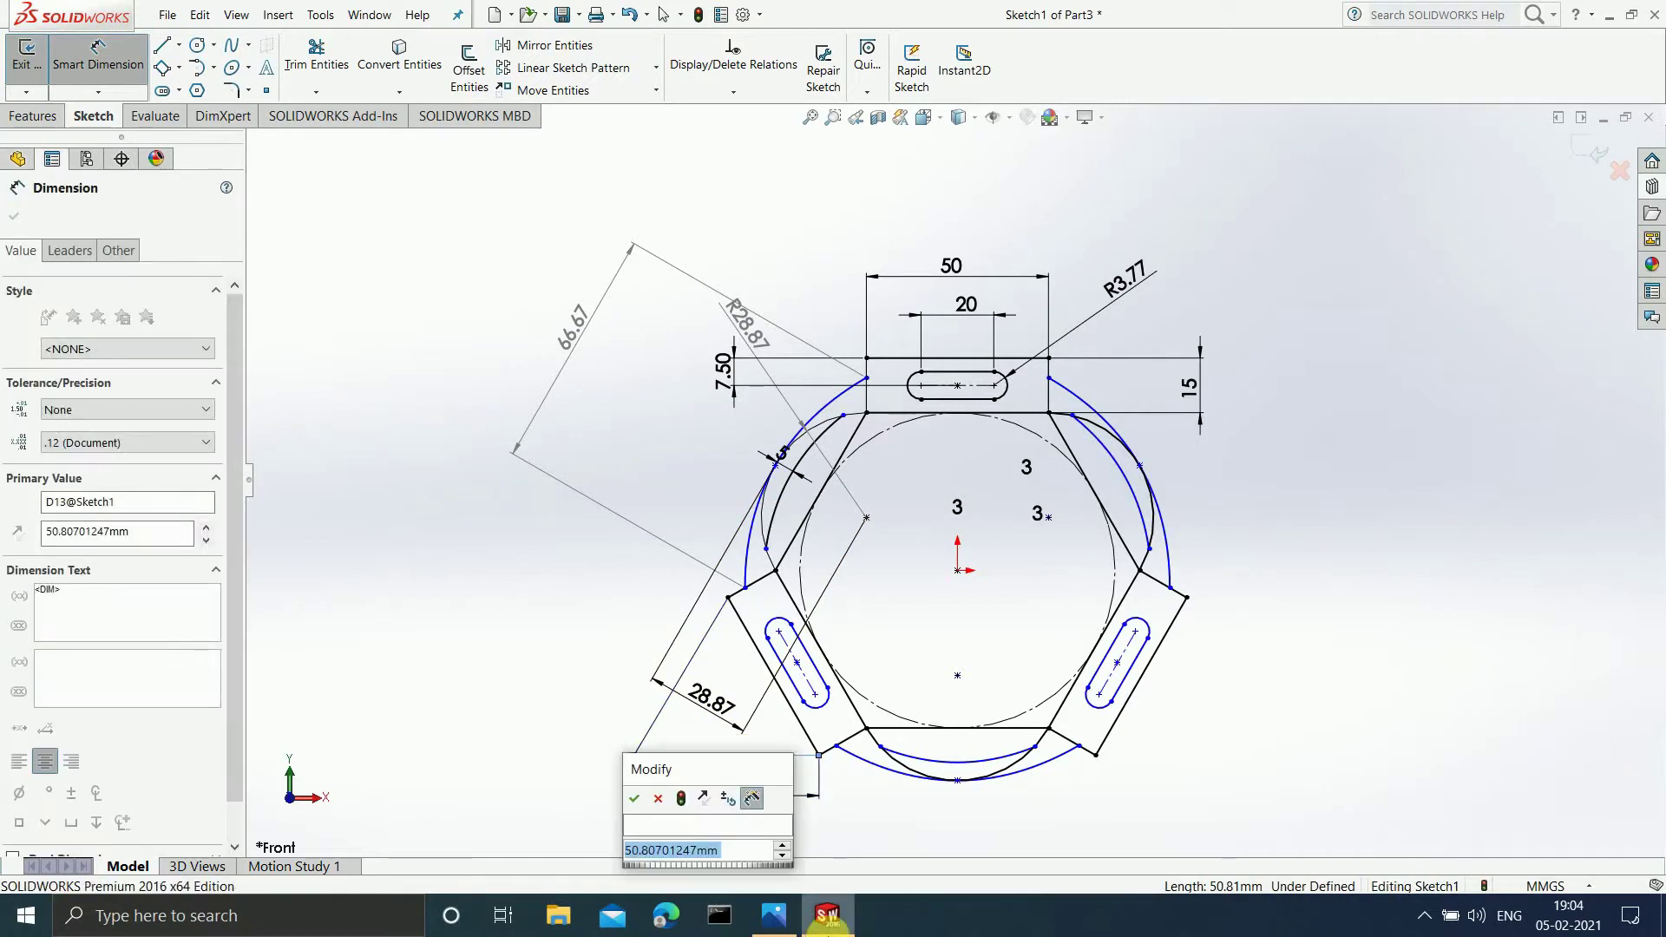
{"action": "type", "text": "50"}
{"action": "key", "text": "Return"}
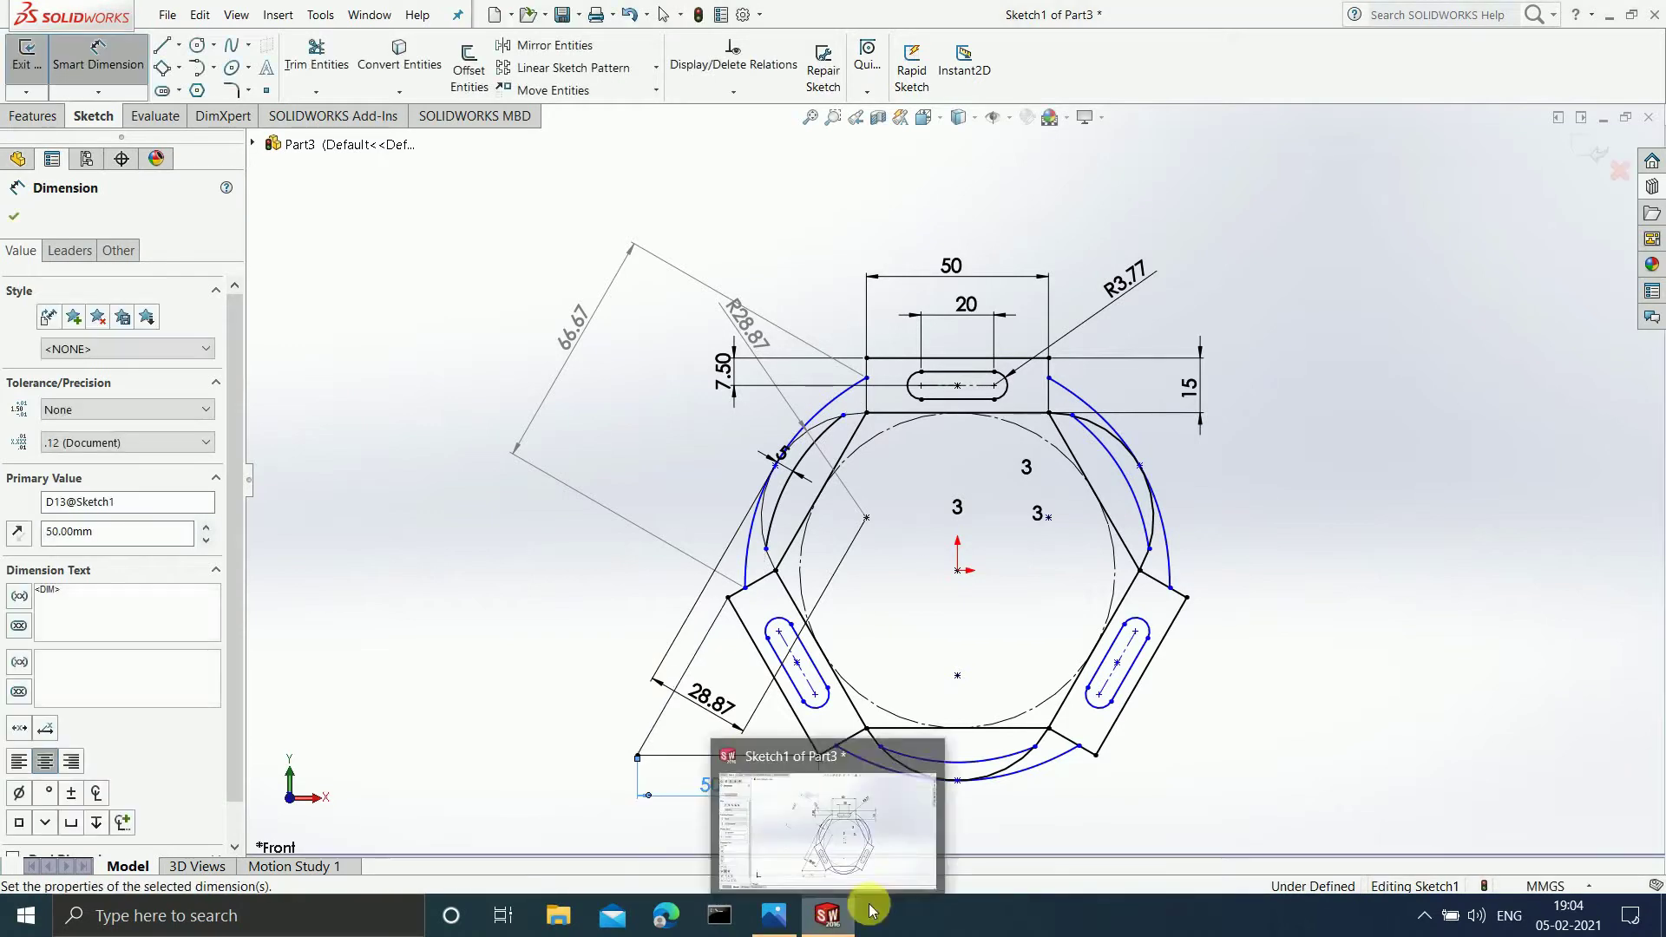
Step: Add a driven 50 dimension to the slanted side of the tab
{"action": "left_click", "coordinate": [688, 670]}
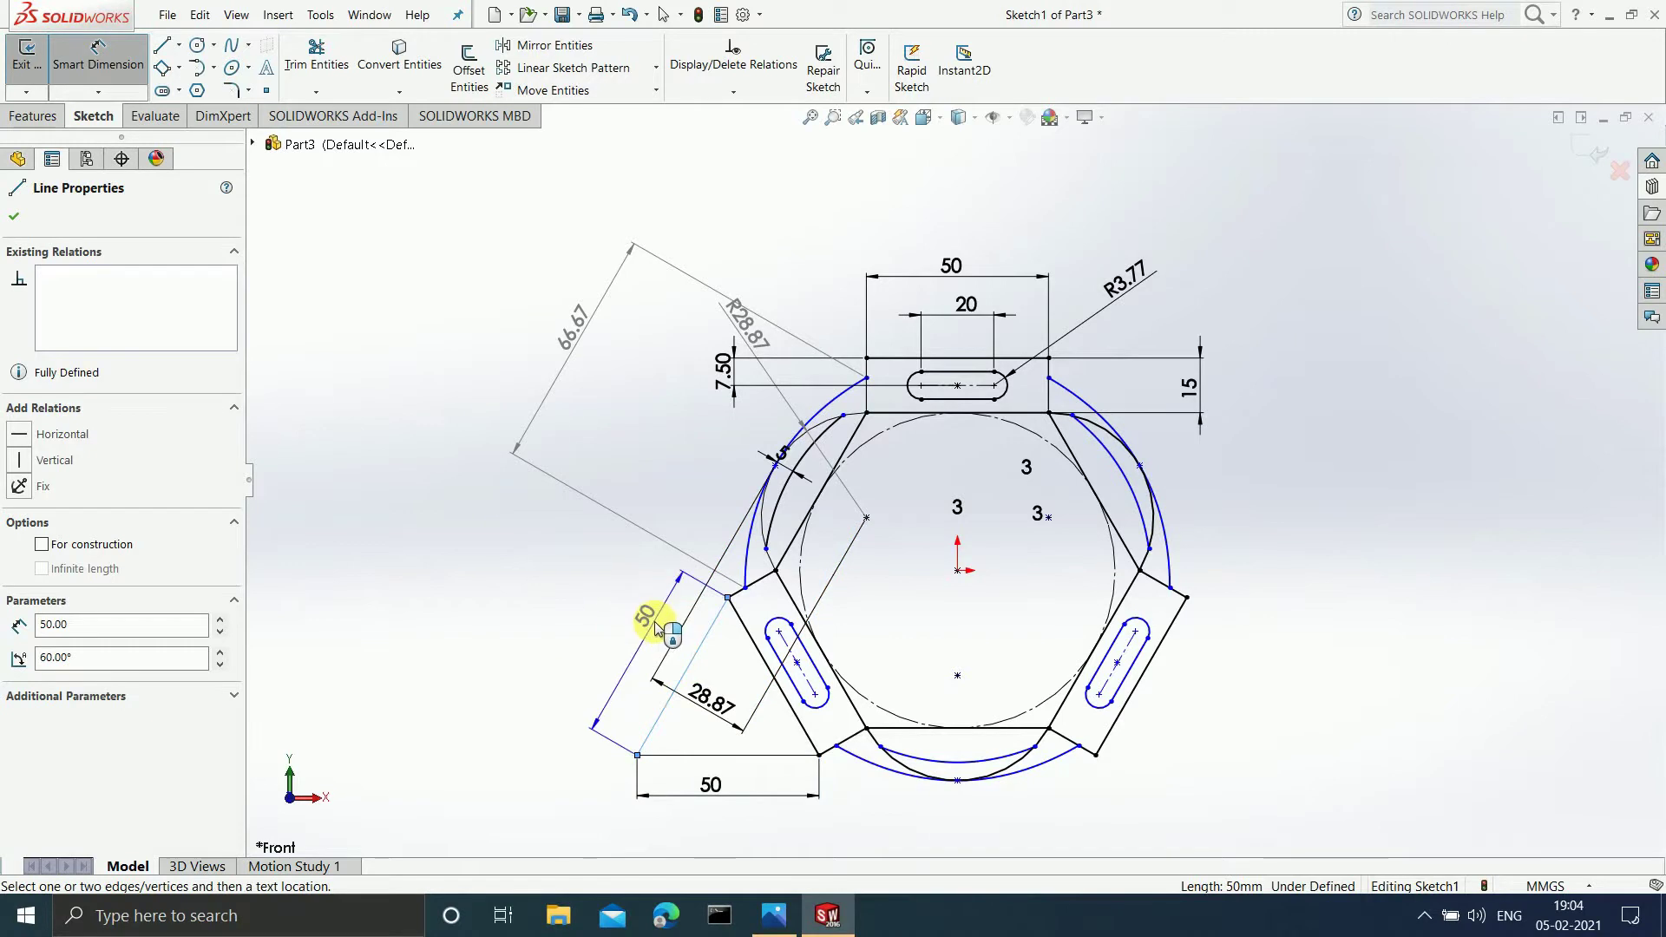
{"action": "left_click", "coordinate": [657, 628]}
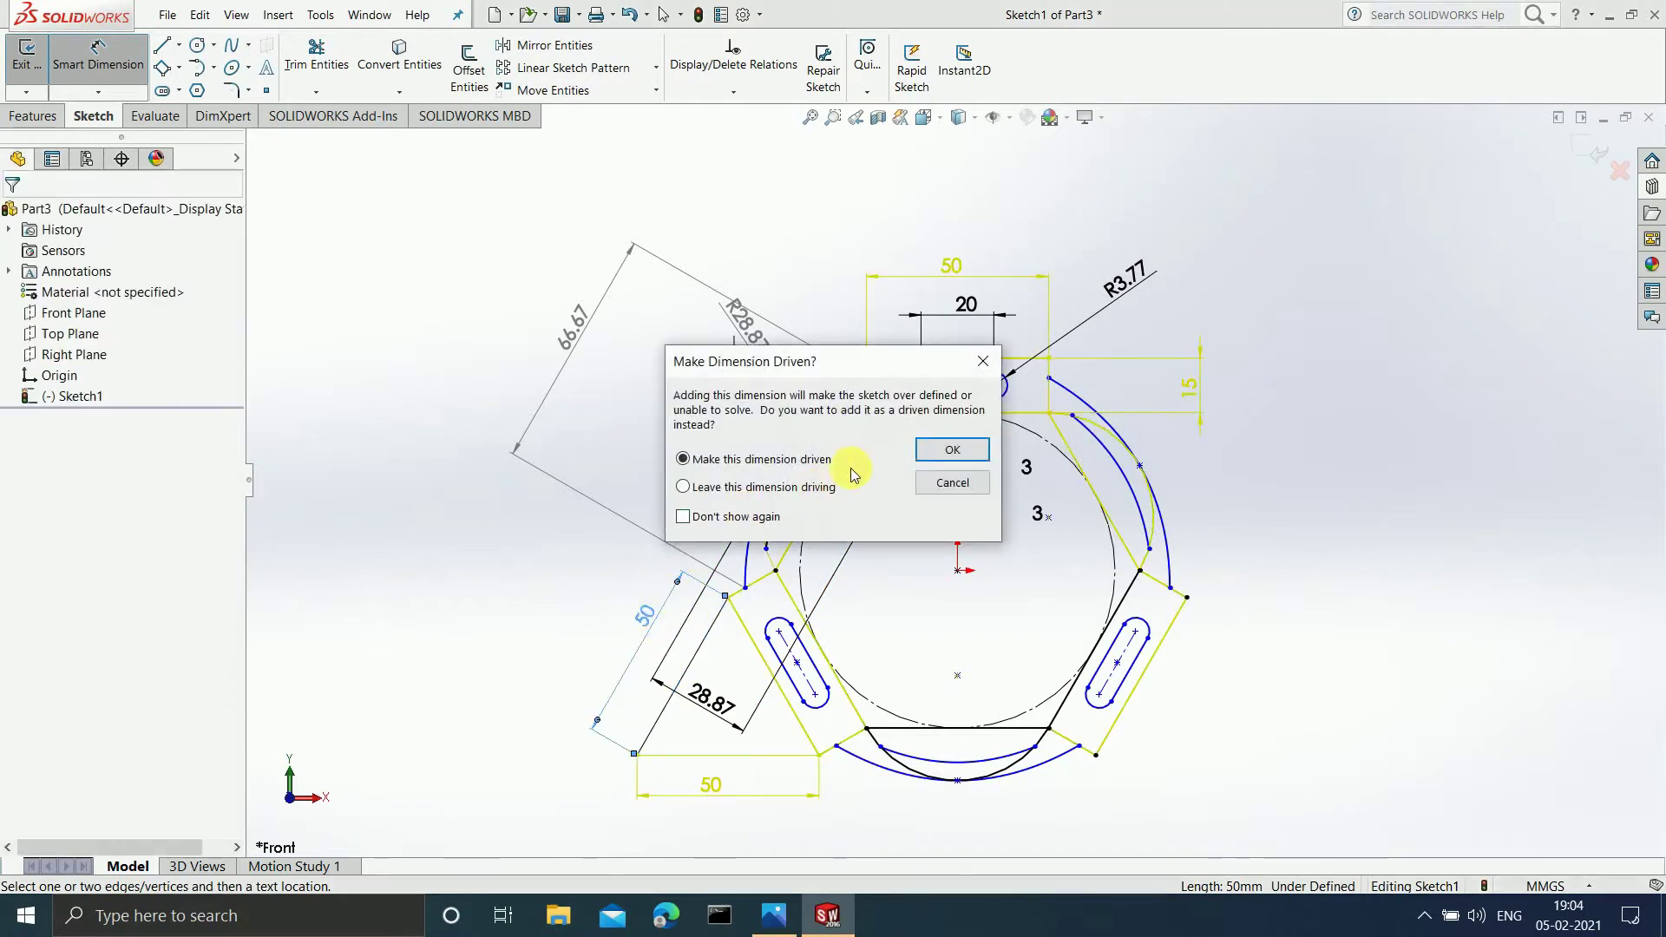
{"action": "left_click", "coordinate": [953, 449]}
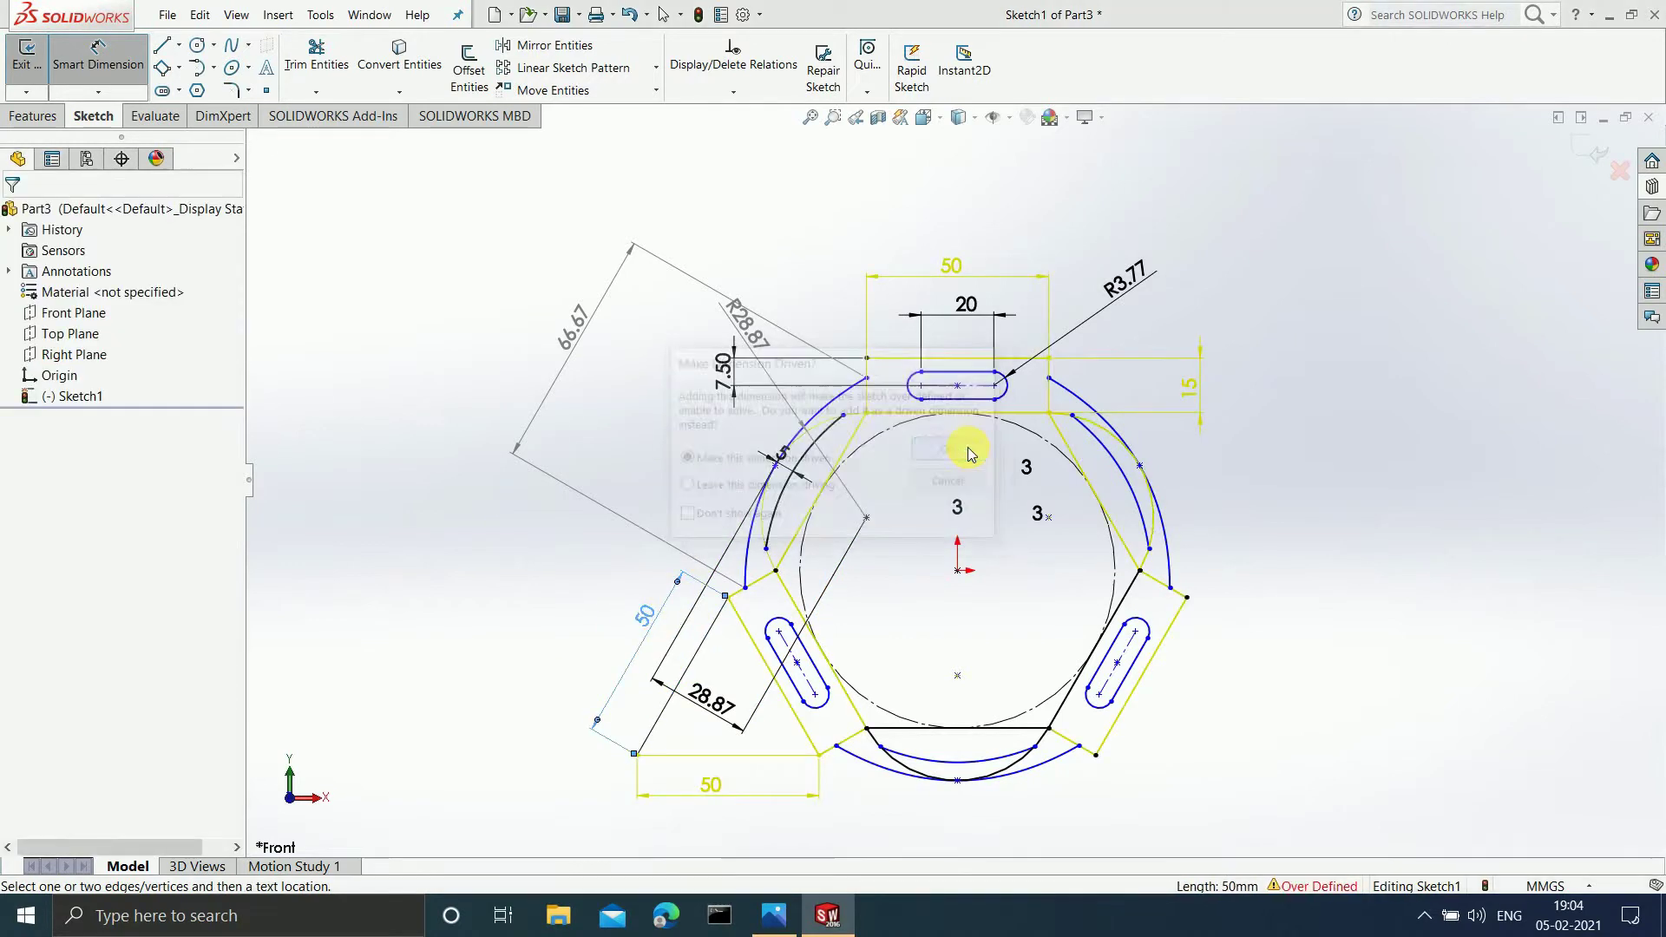
{"action": "scroll", "coordinate": [1215, 762], "scroll_direction": "up", "scroll_amount": 2}
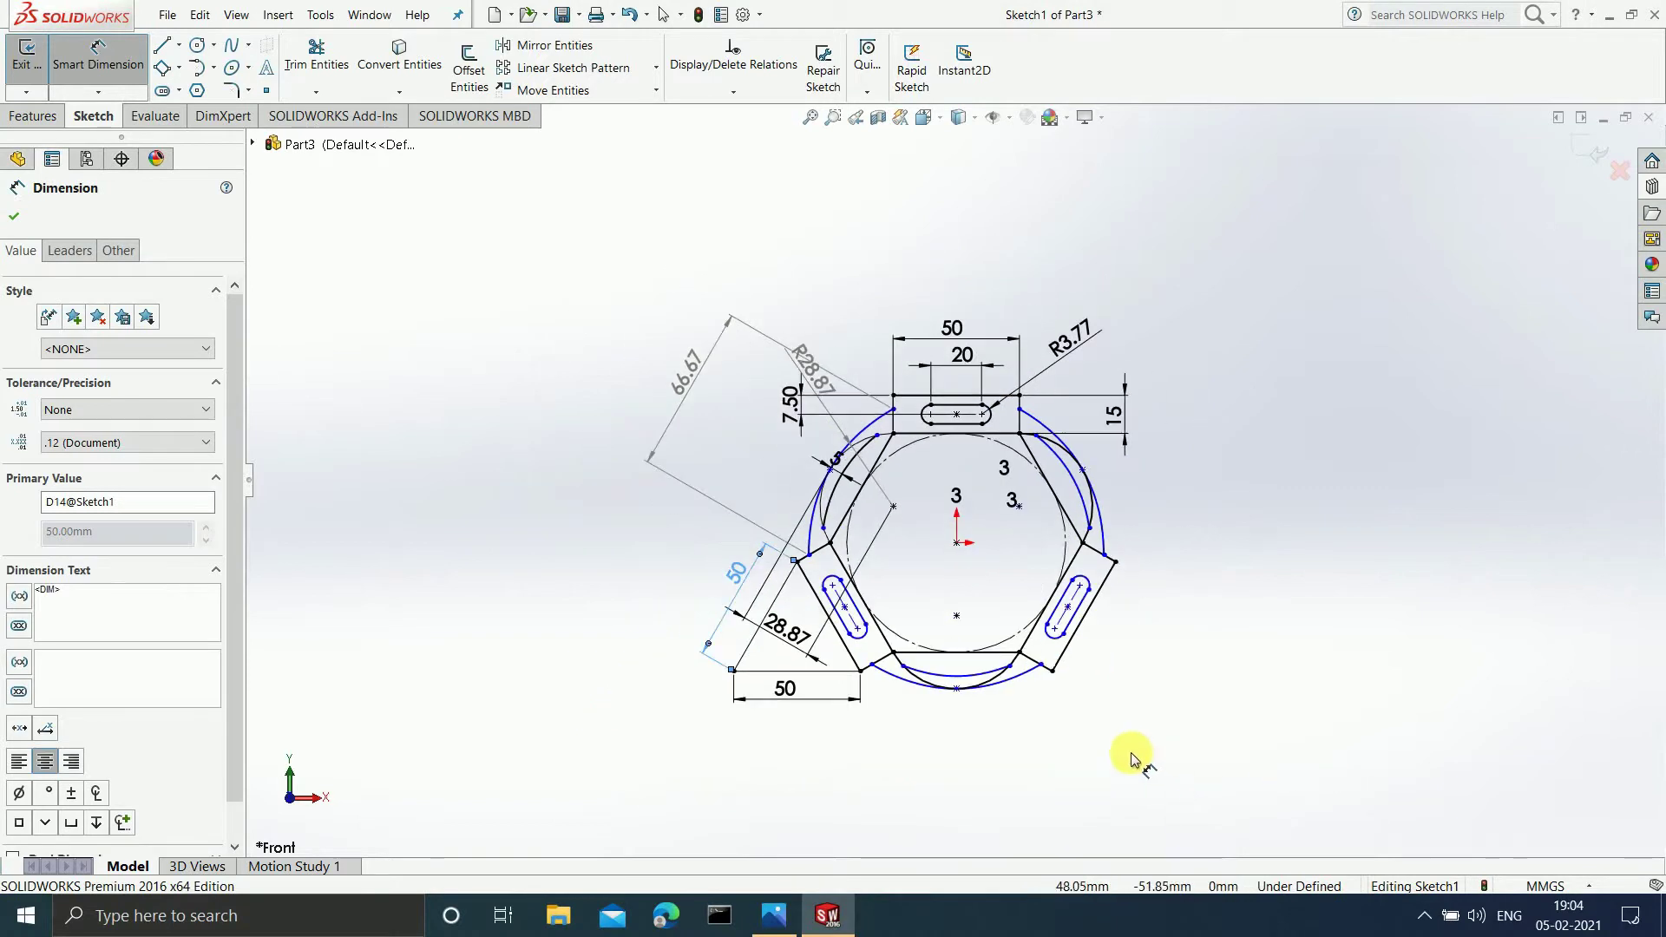
{"action": "scroll", "coordinate": [1079, 616], "scroll_direction": "down", "scroll_amount": 2}
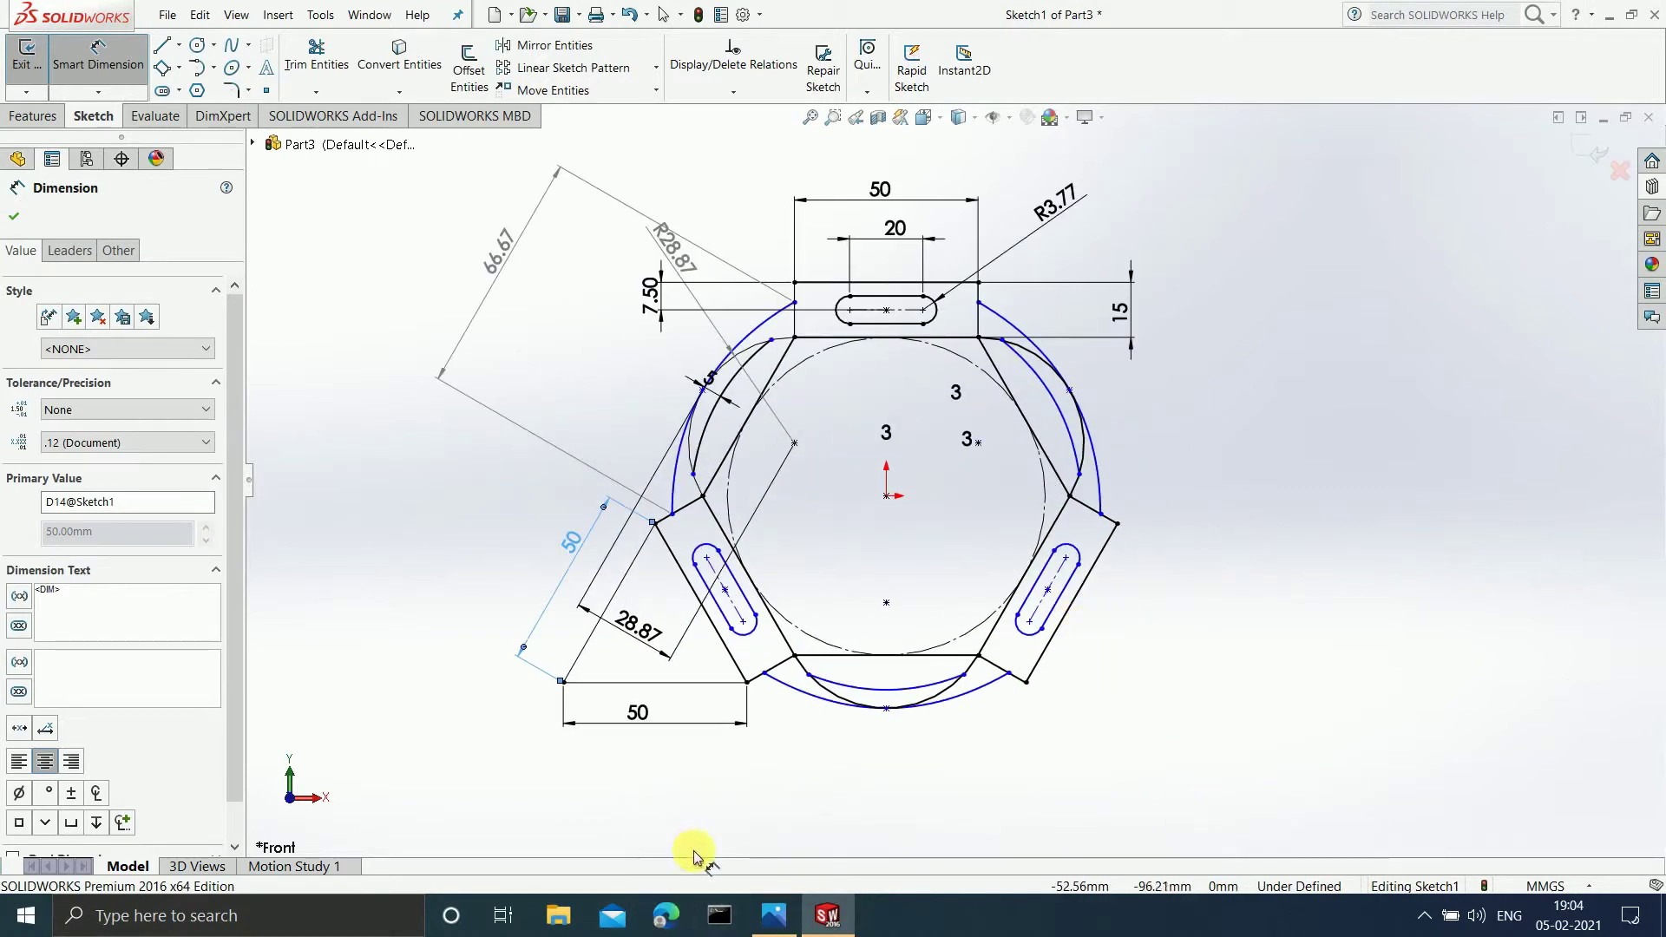
{"action": "left_click", "coordinate": [755, 912]}
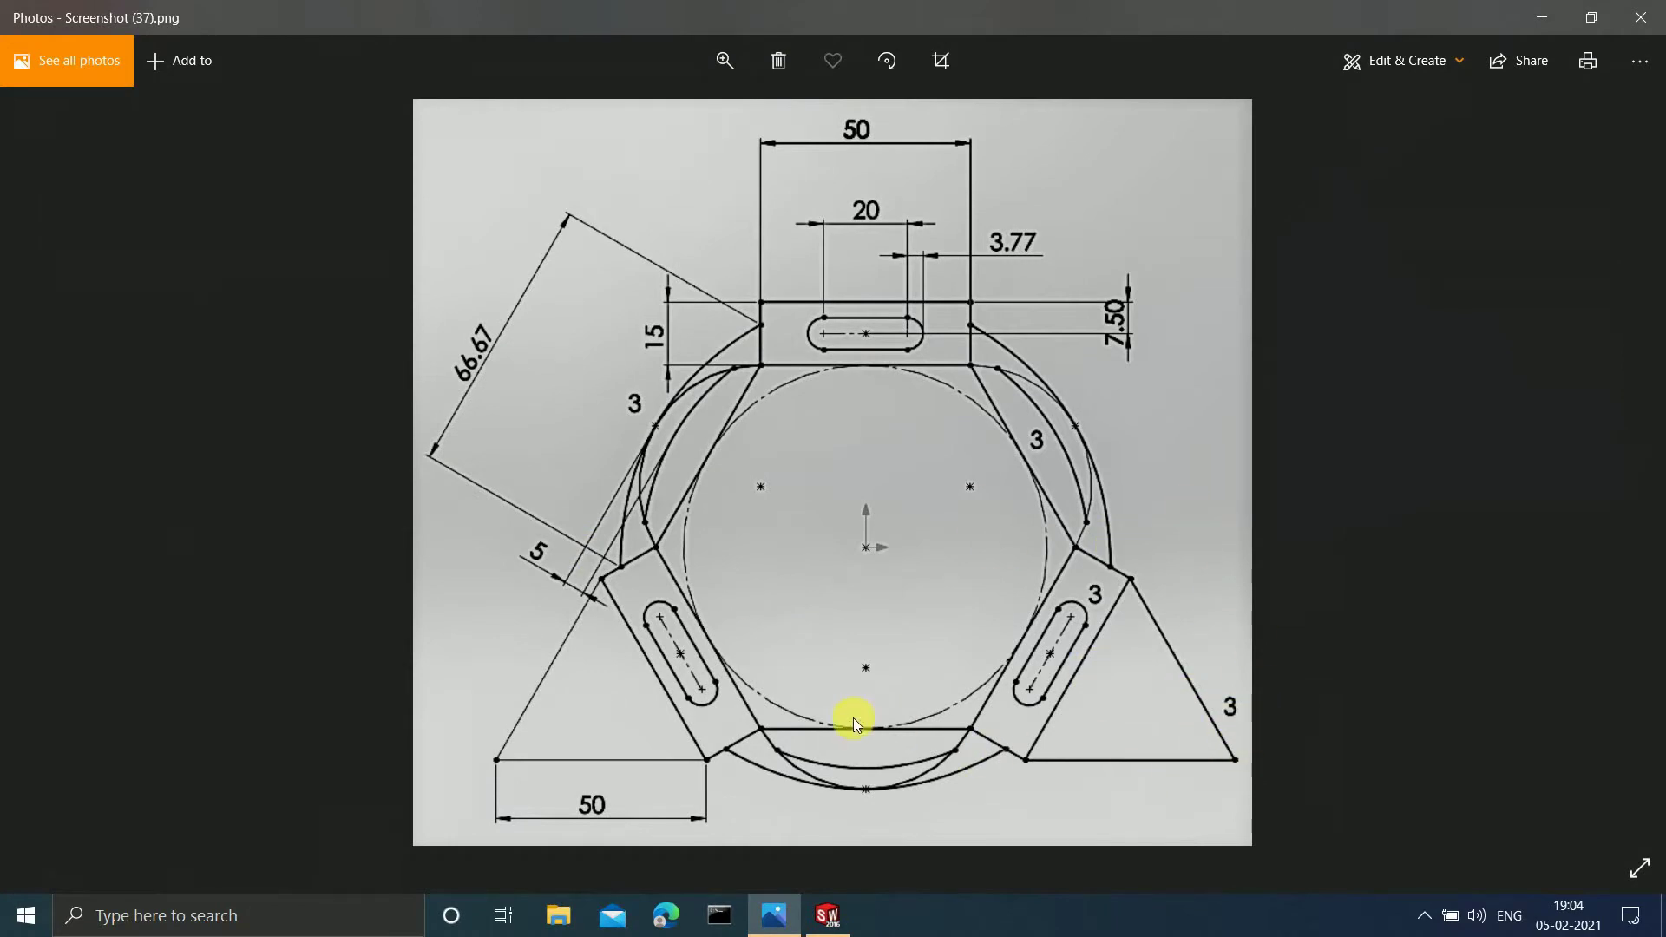
{"action": "left_click", "coordinate": [1536, 8]}
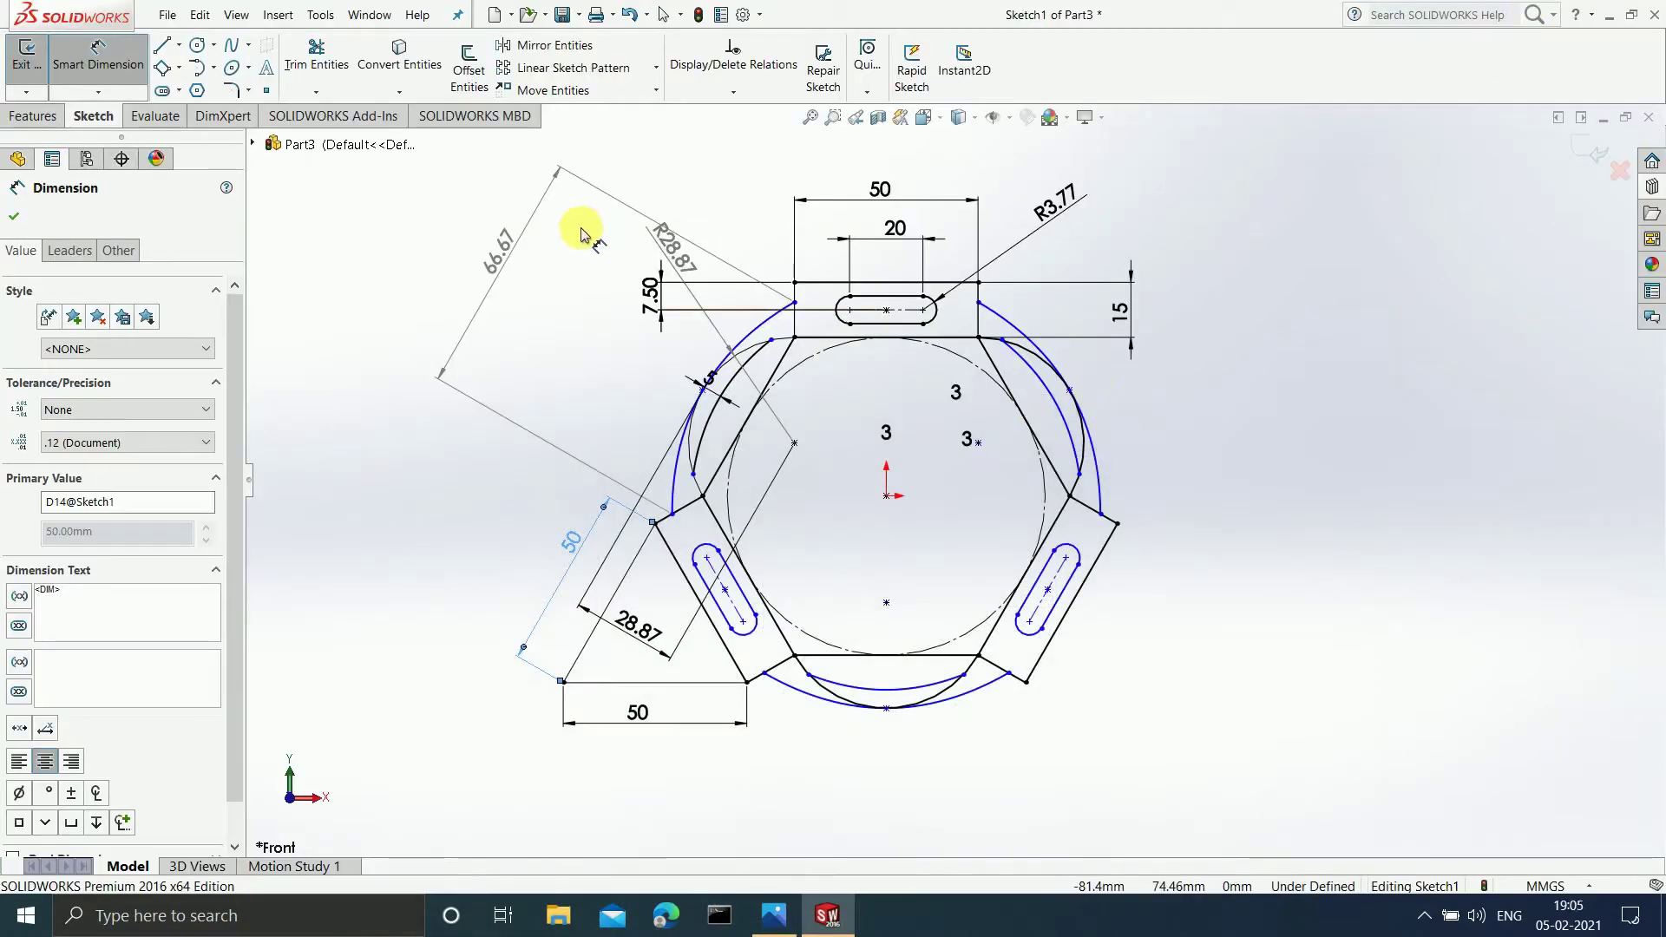
Step: Start a circular sketch pattern with the slanted and bottom tab lines selected
{"action": "left_click", "coordinate": [62, 87]}
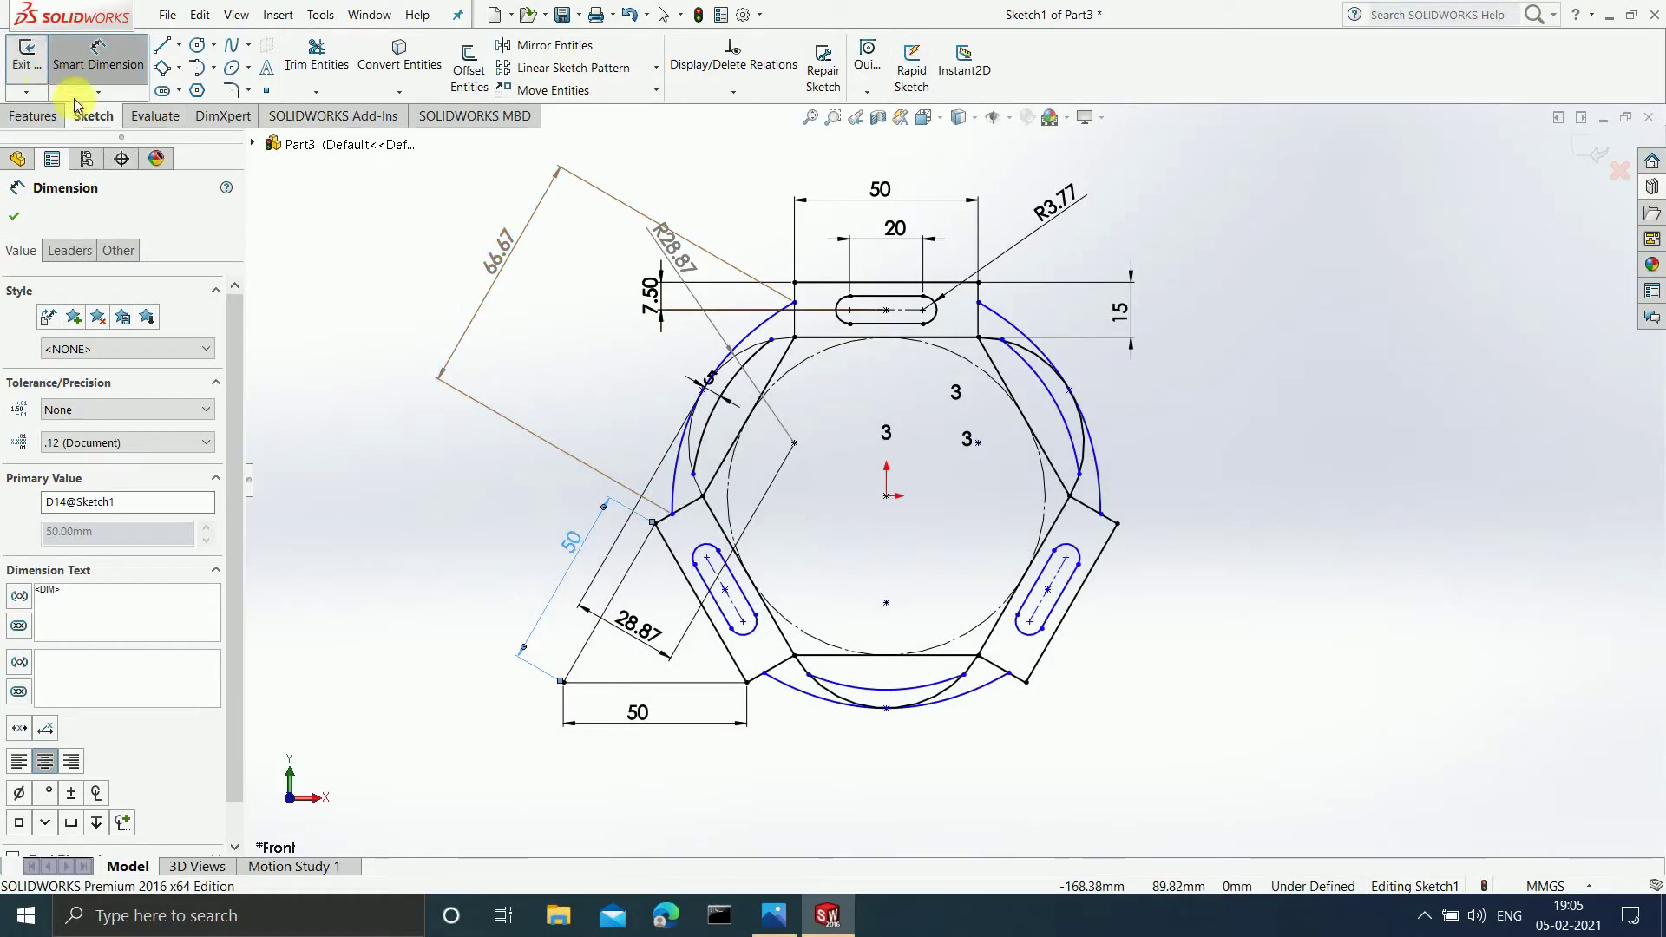
{"action": "left_click", "coordinate": [681, 545]}
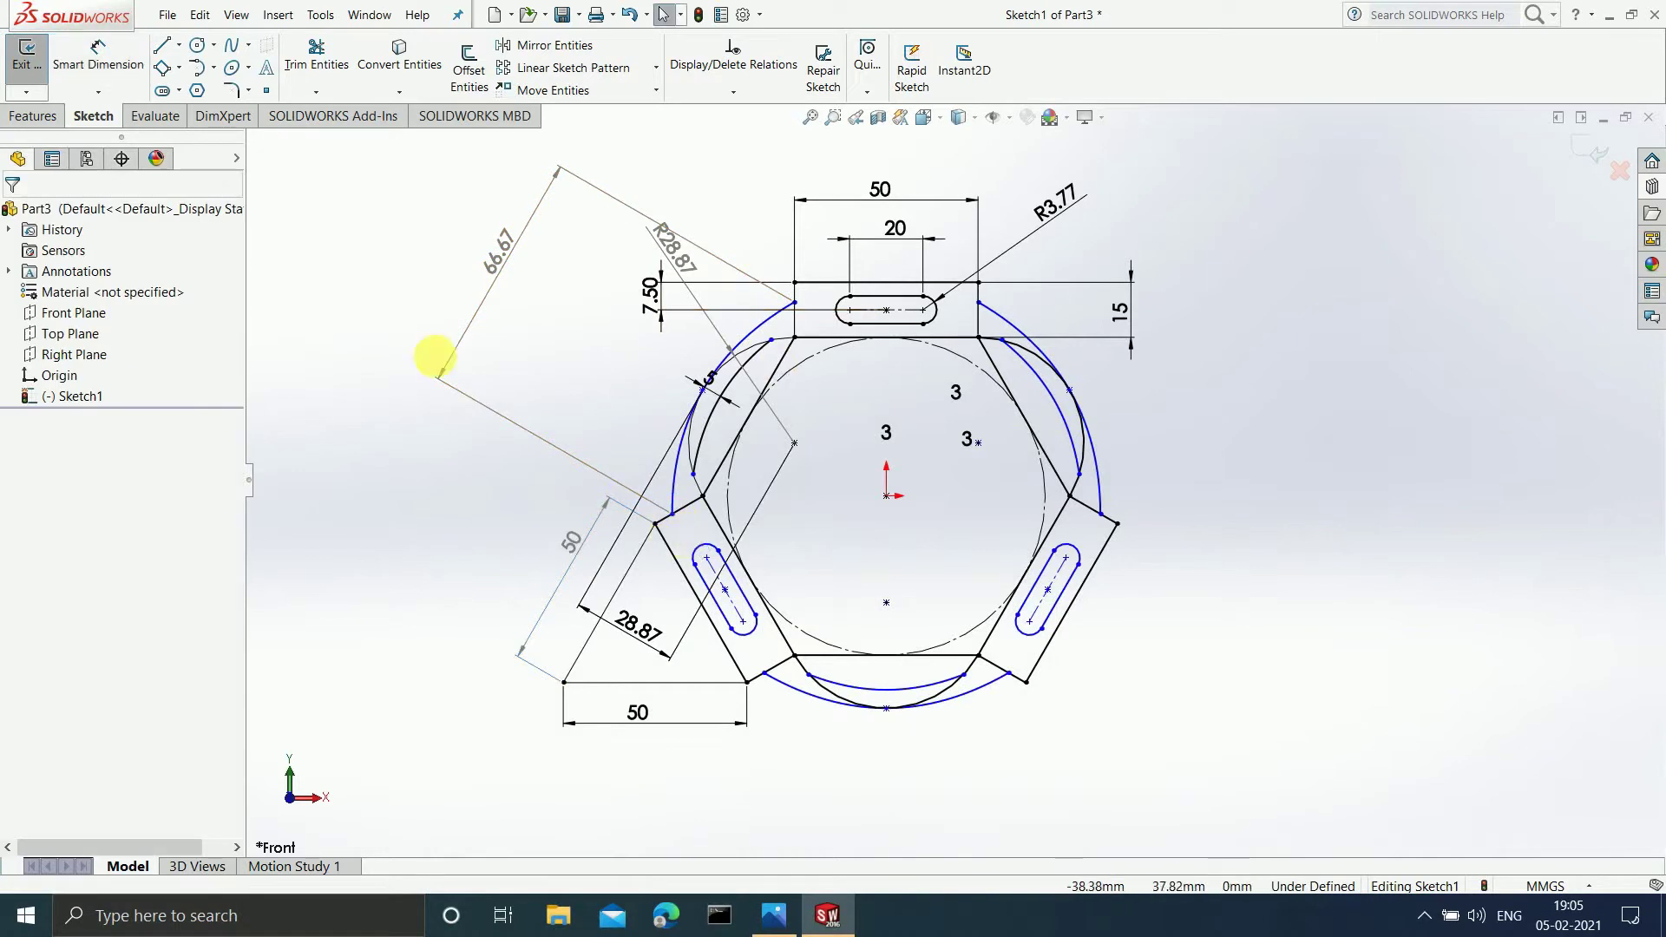
{"action": "left_click", "coordinate": [655, 71]}
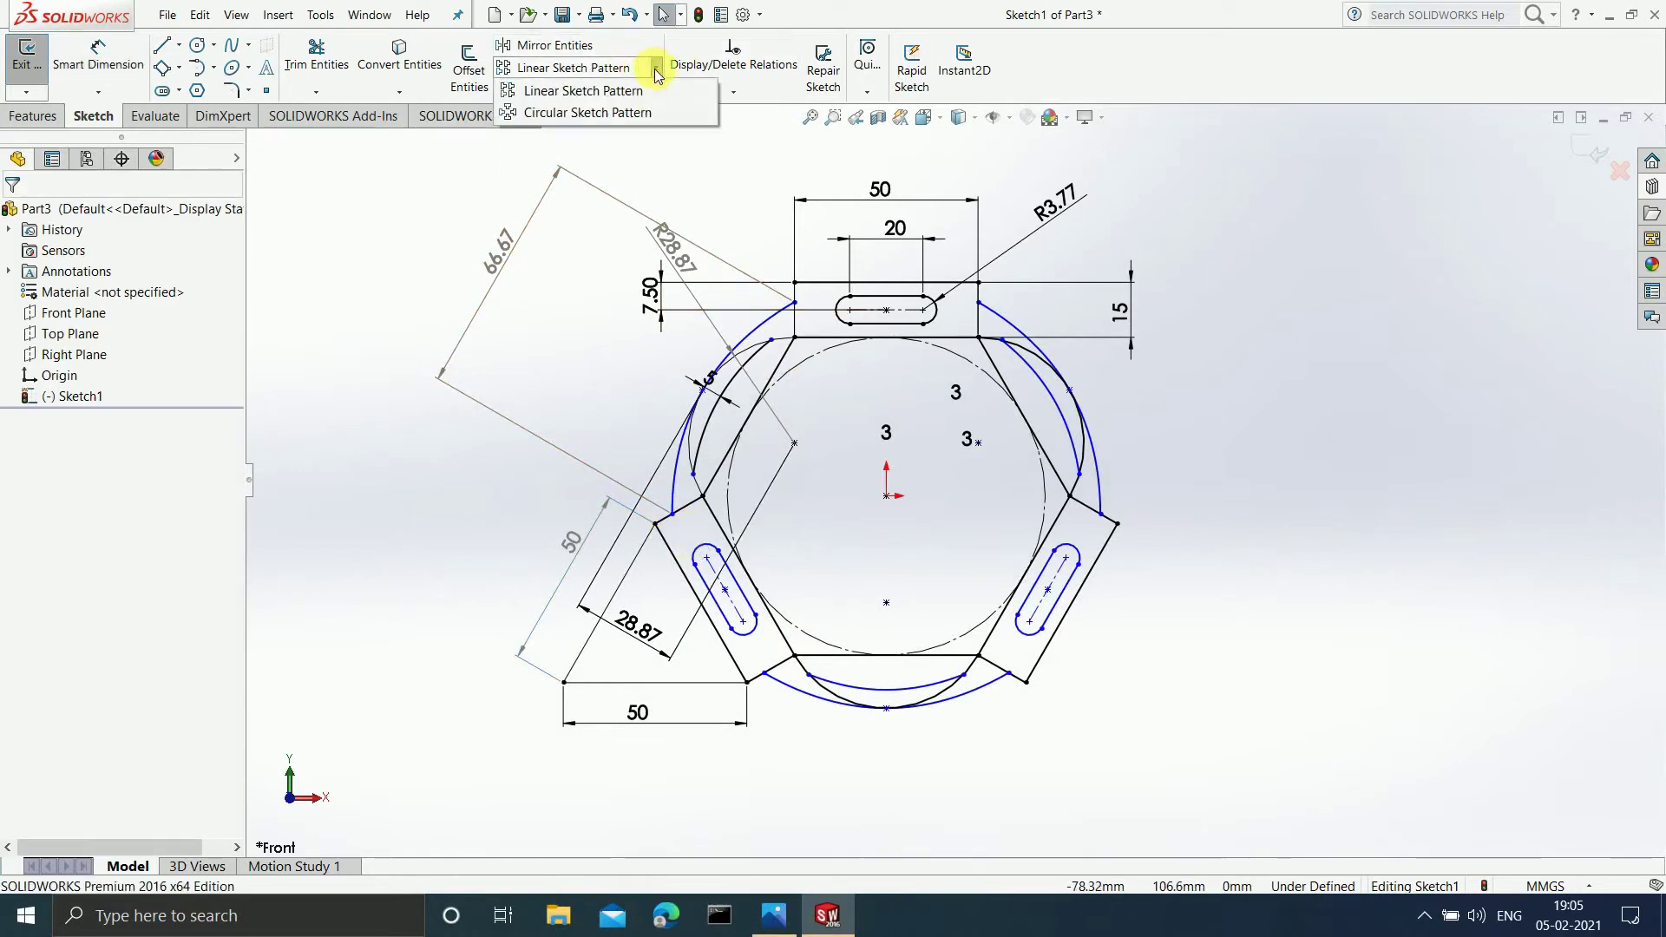
{"action": "left_click", "coordinate": [611, 112]}
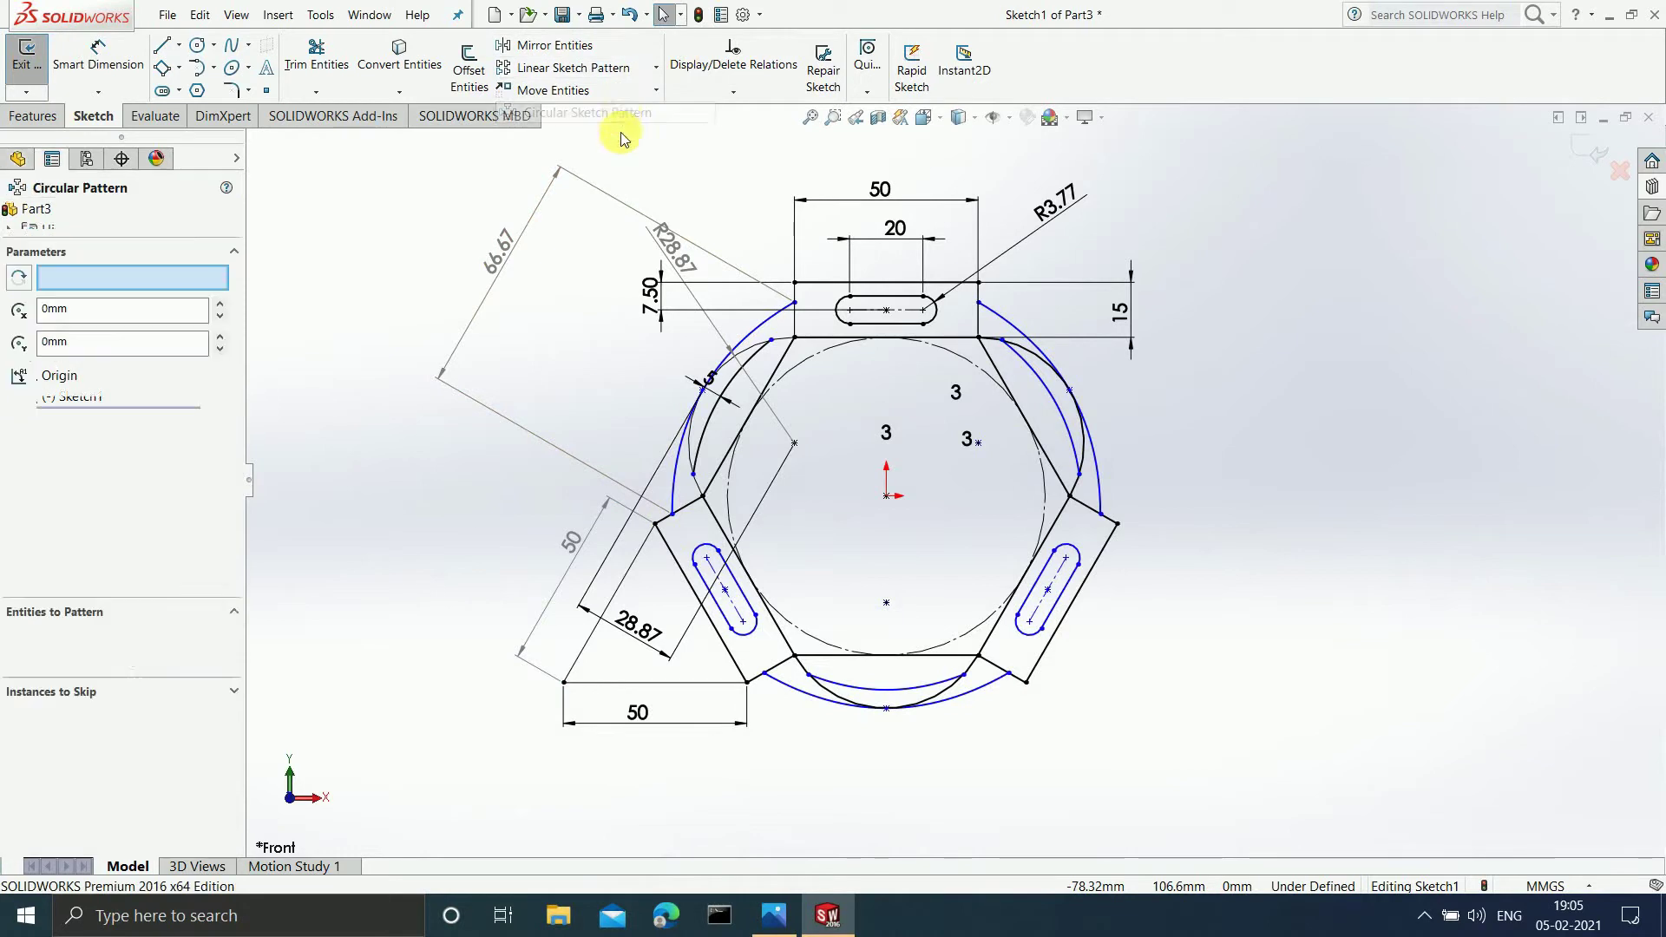
{"action": "left_click", "coordinate": [633, 574]}
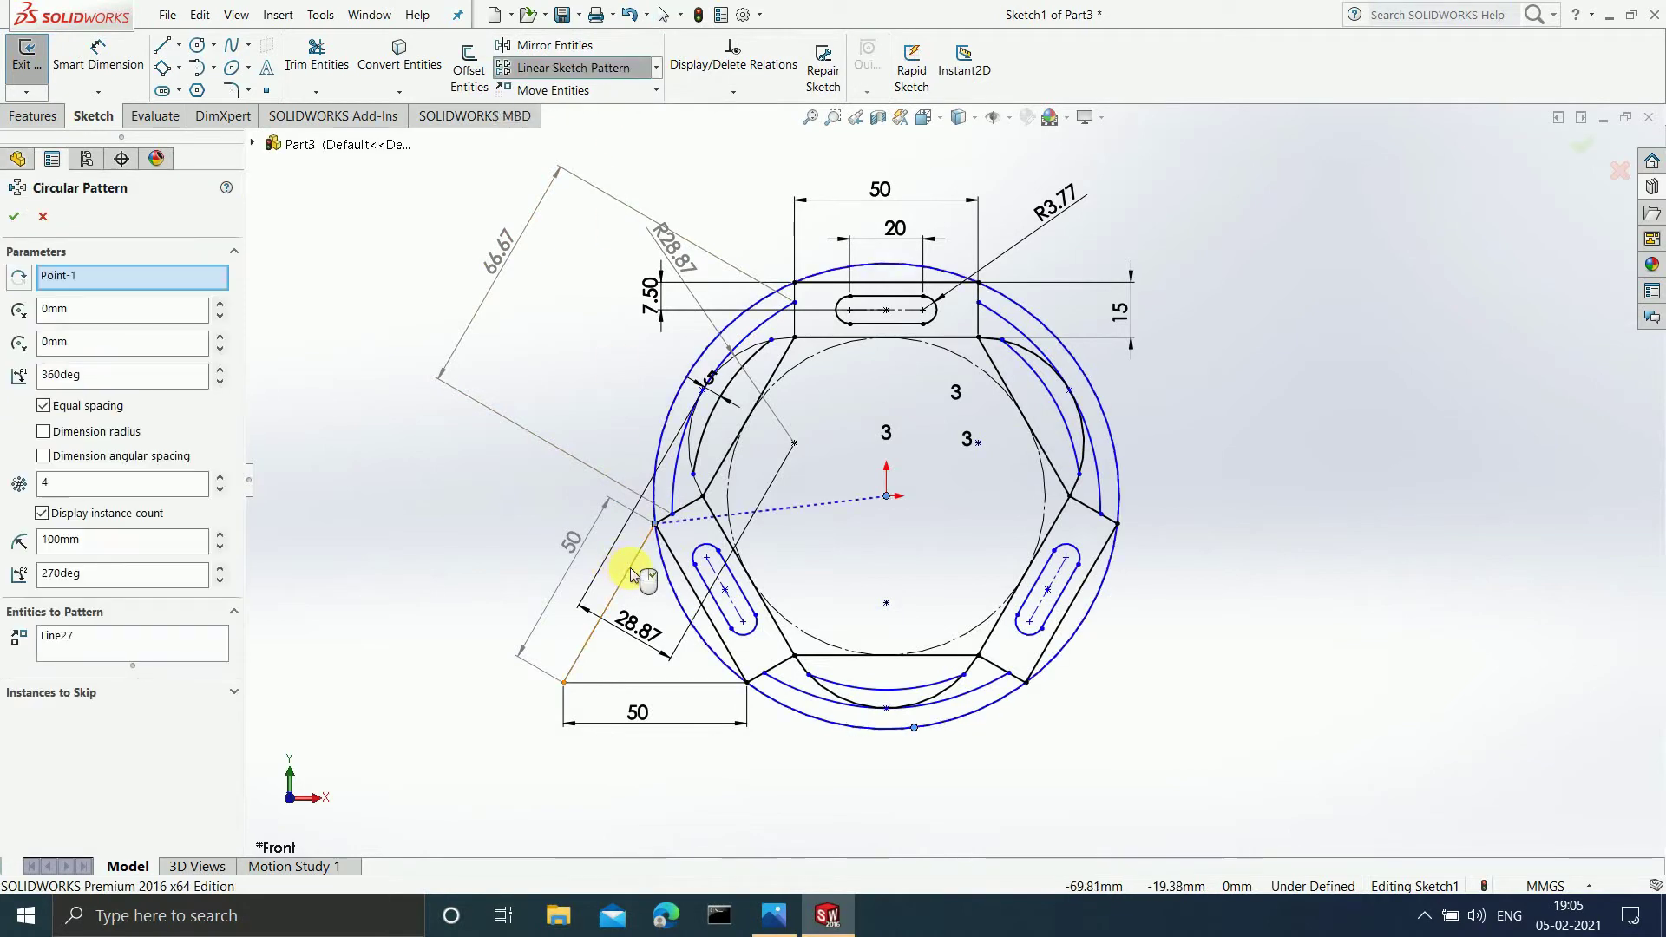
{"action": "left_click", "coordinate": [639, 683]}
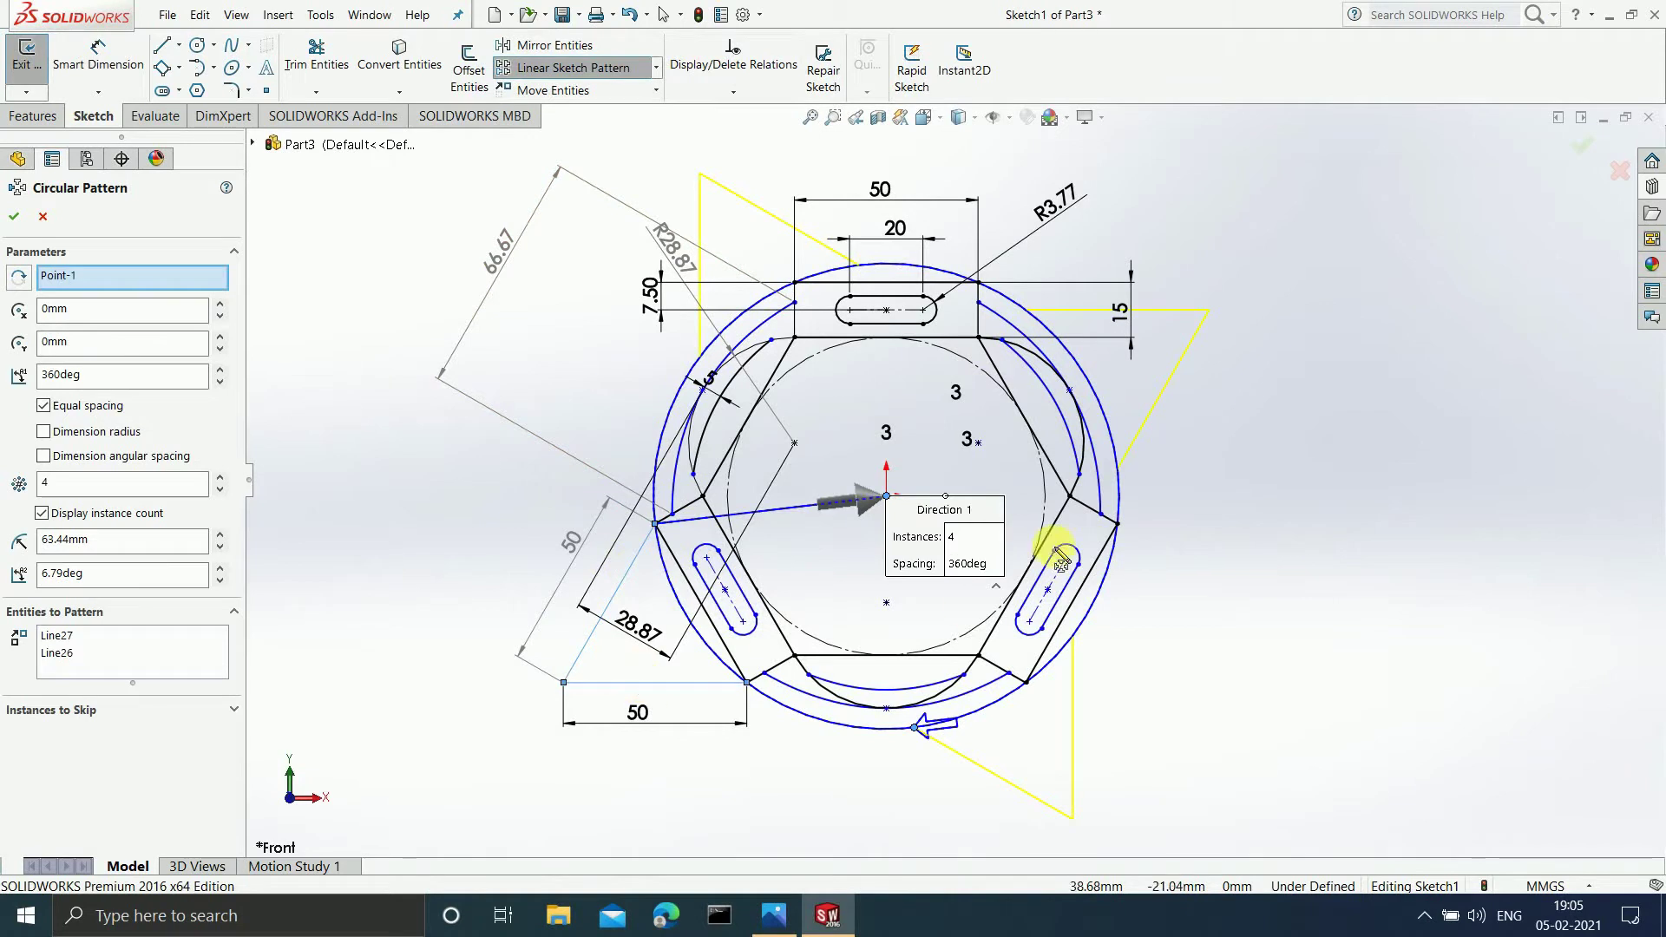
Step: Set the pattern to 3 instances and skip the top copy of the tab
{"action": "left_click", "coordinate": [960, 537]}
{"action": "type", "text": "3"}
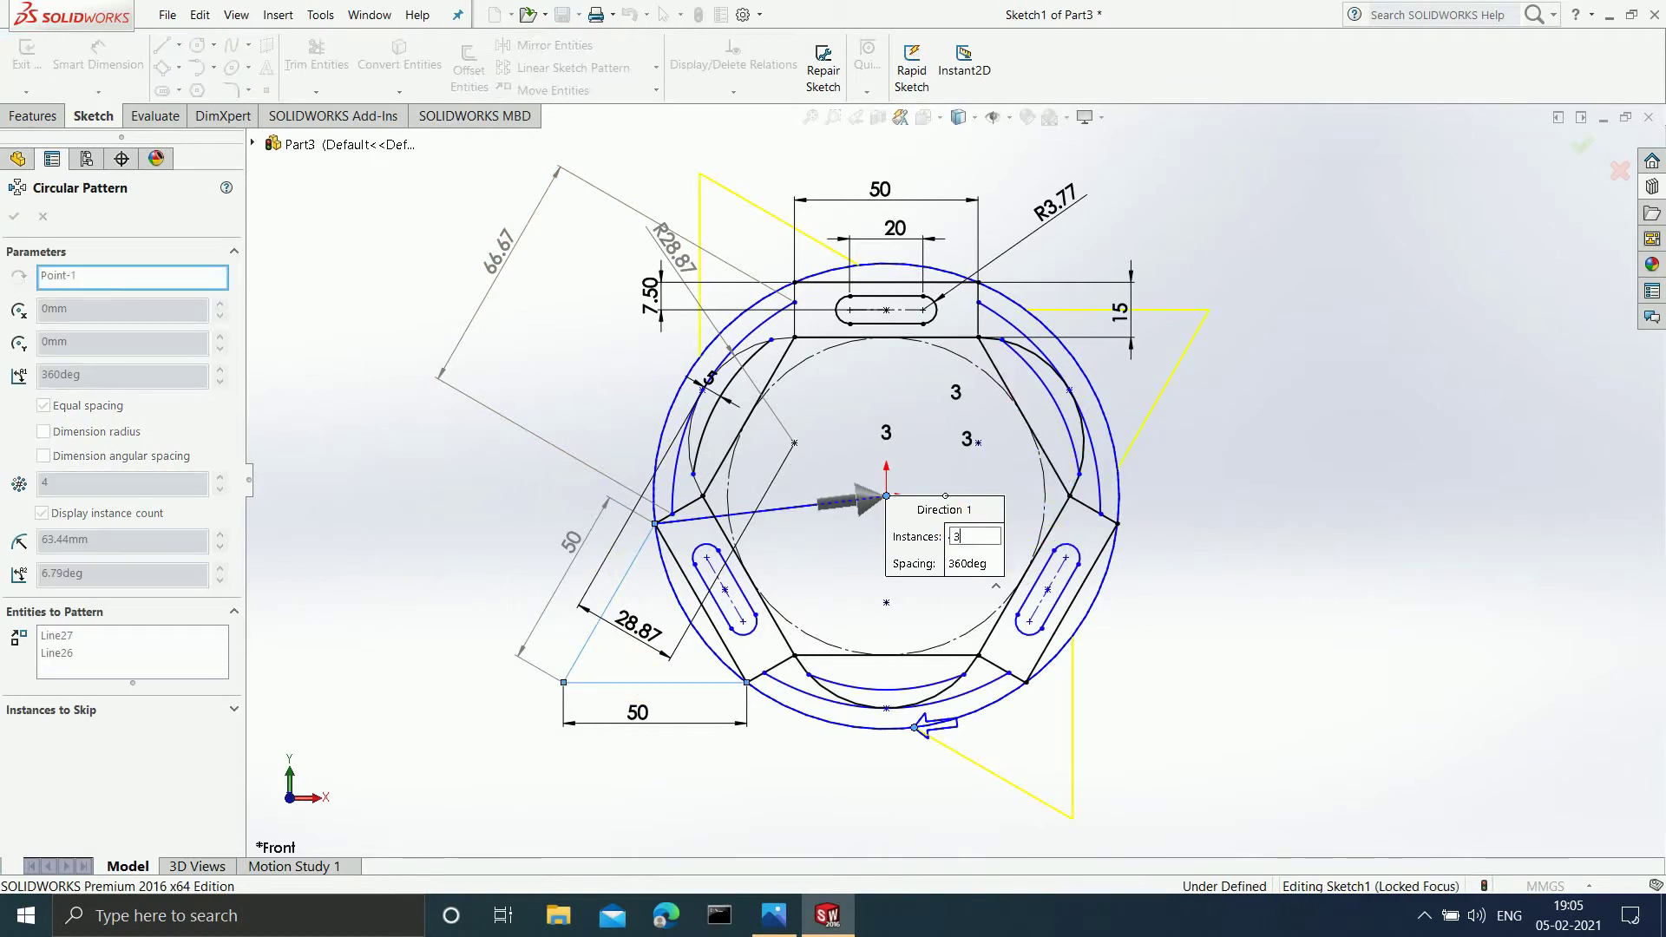
{"action": "key", "text": "Return"}
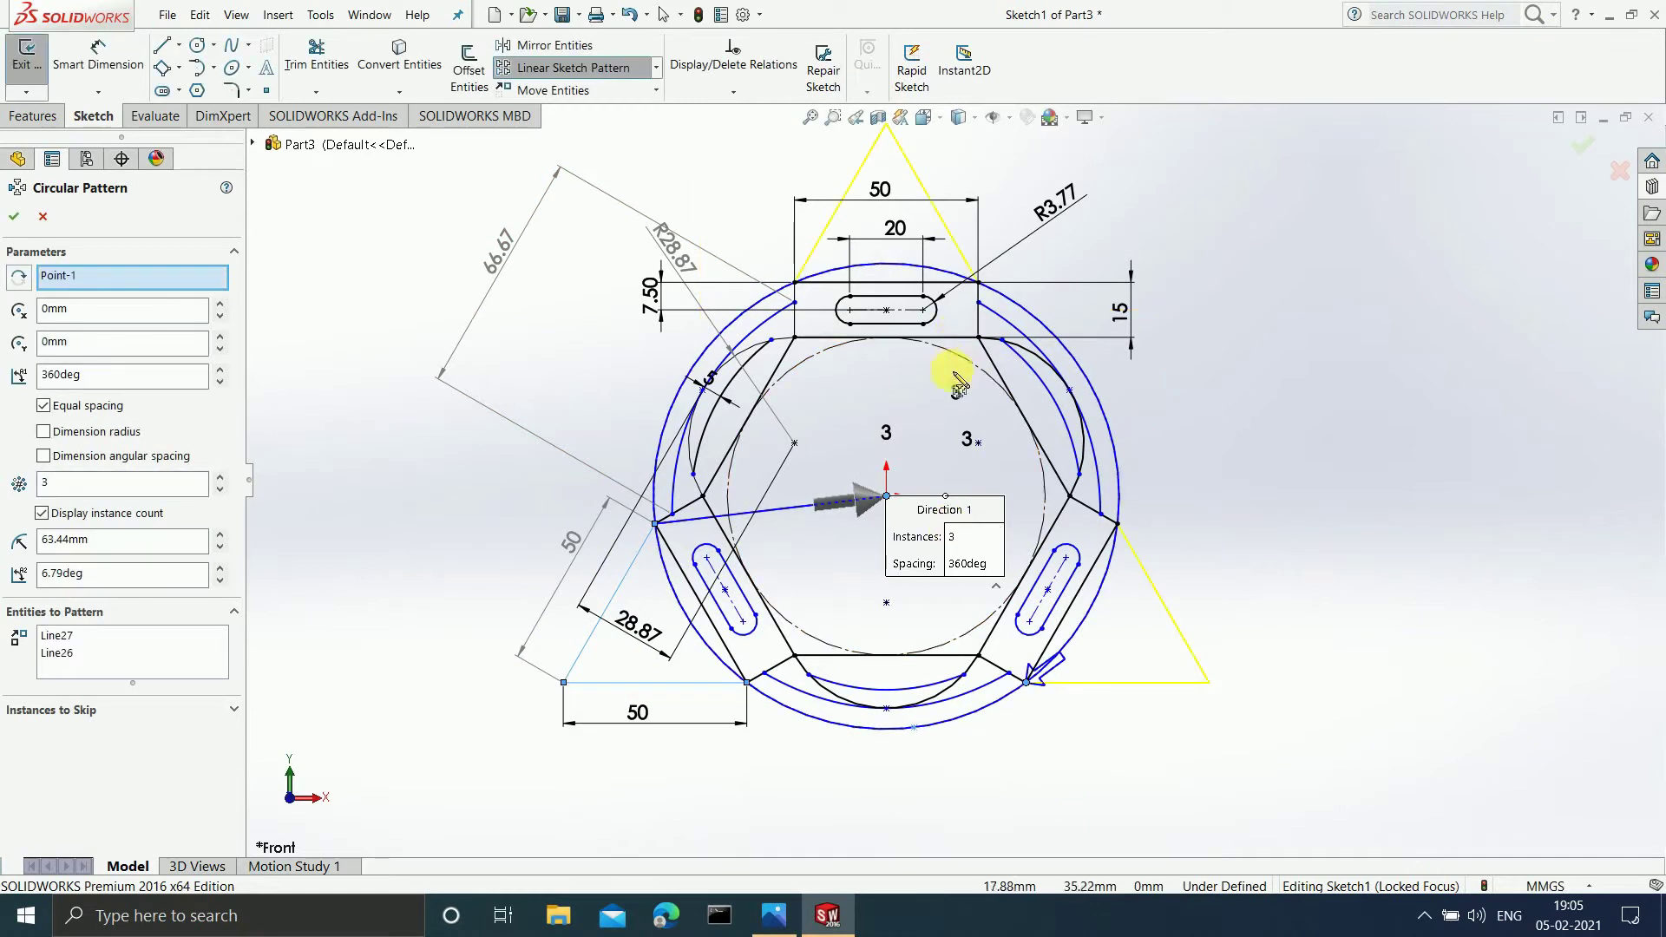
{"action": "left_click", "coordinate": [974, 538]}
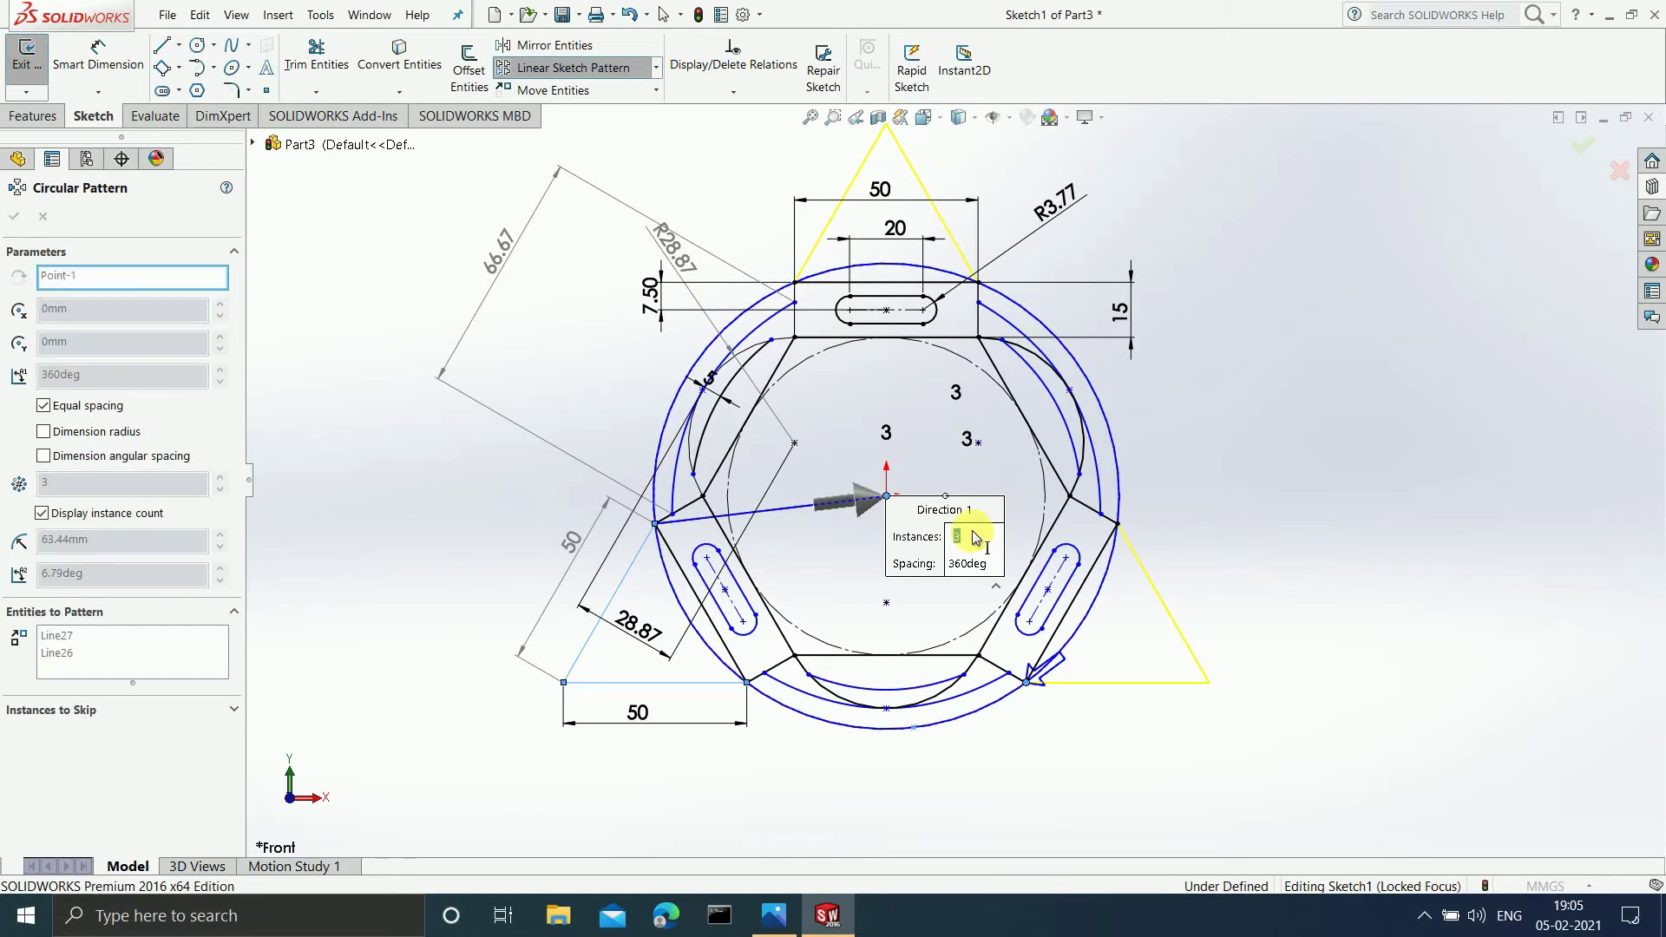
{"action": "type", "text": "2"}
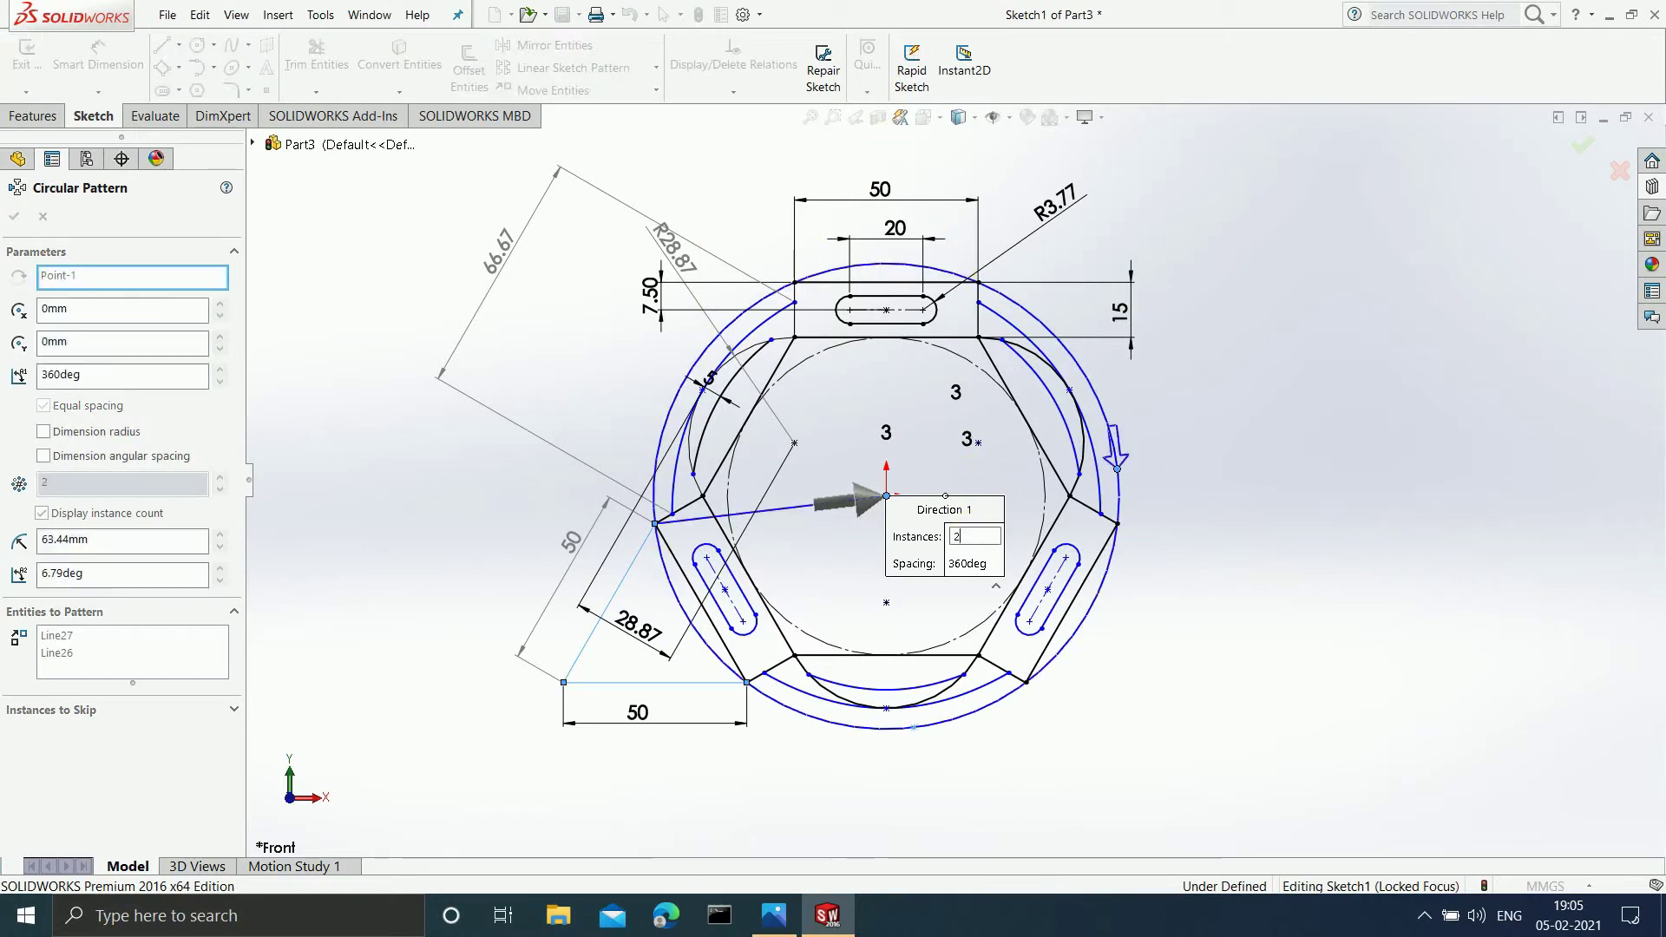
{"action": "key", "text": "Return"}
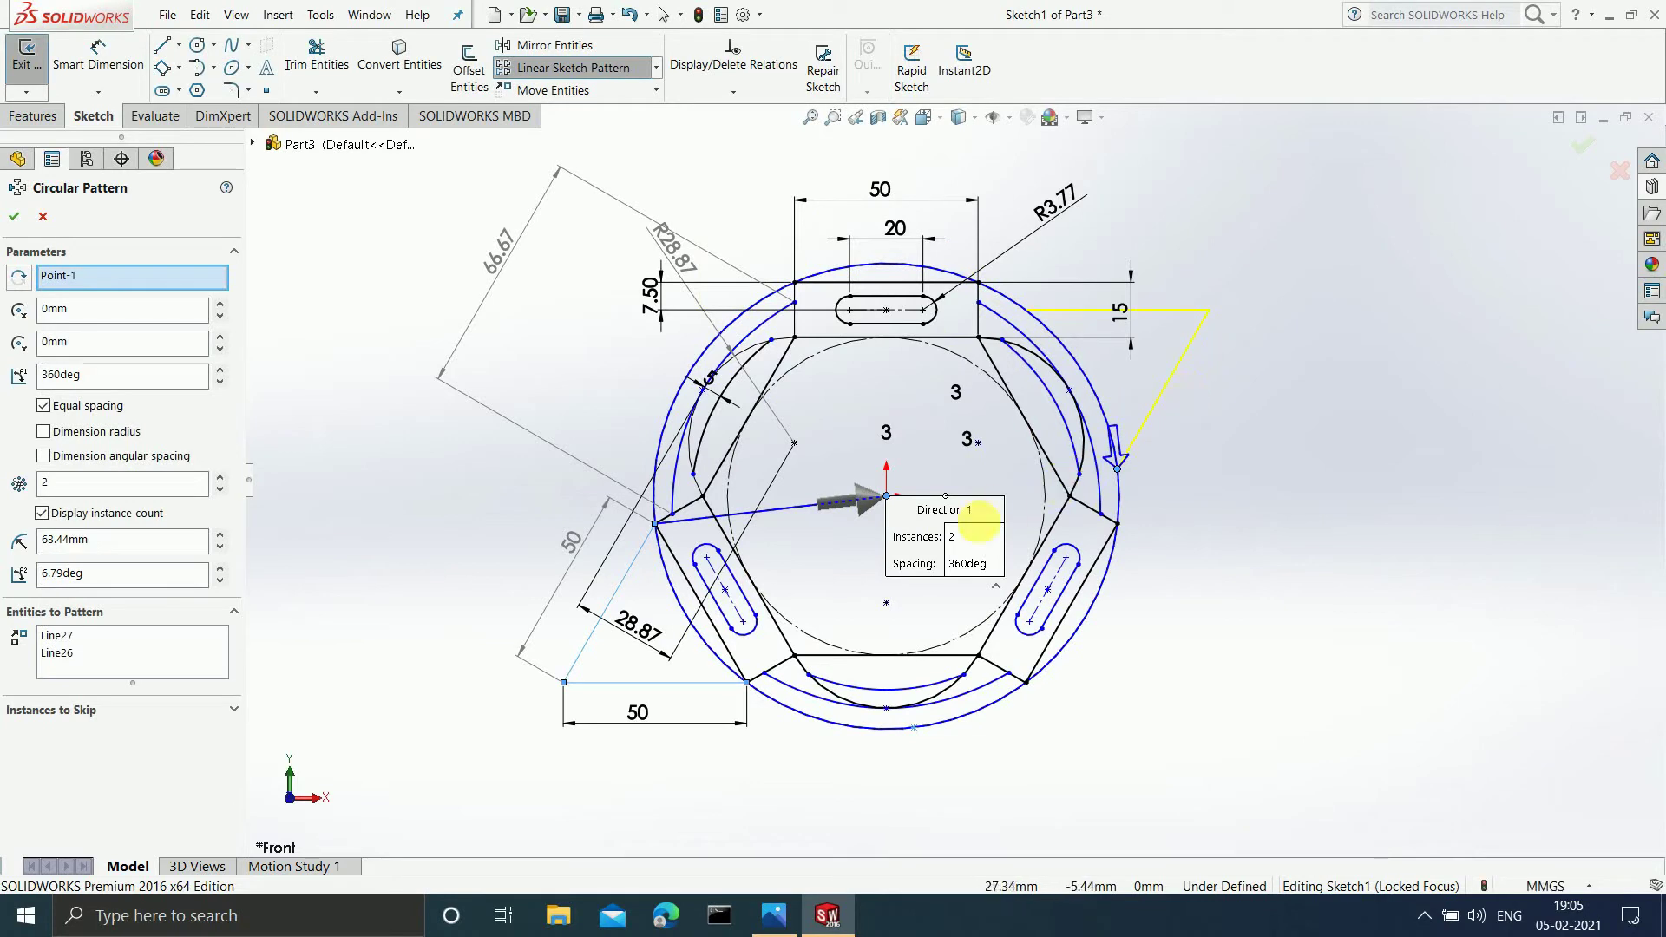
{"action": "left_click", "coordinate": [973, 545]}
{"action": "type", "text": "3"}
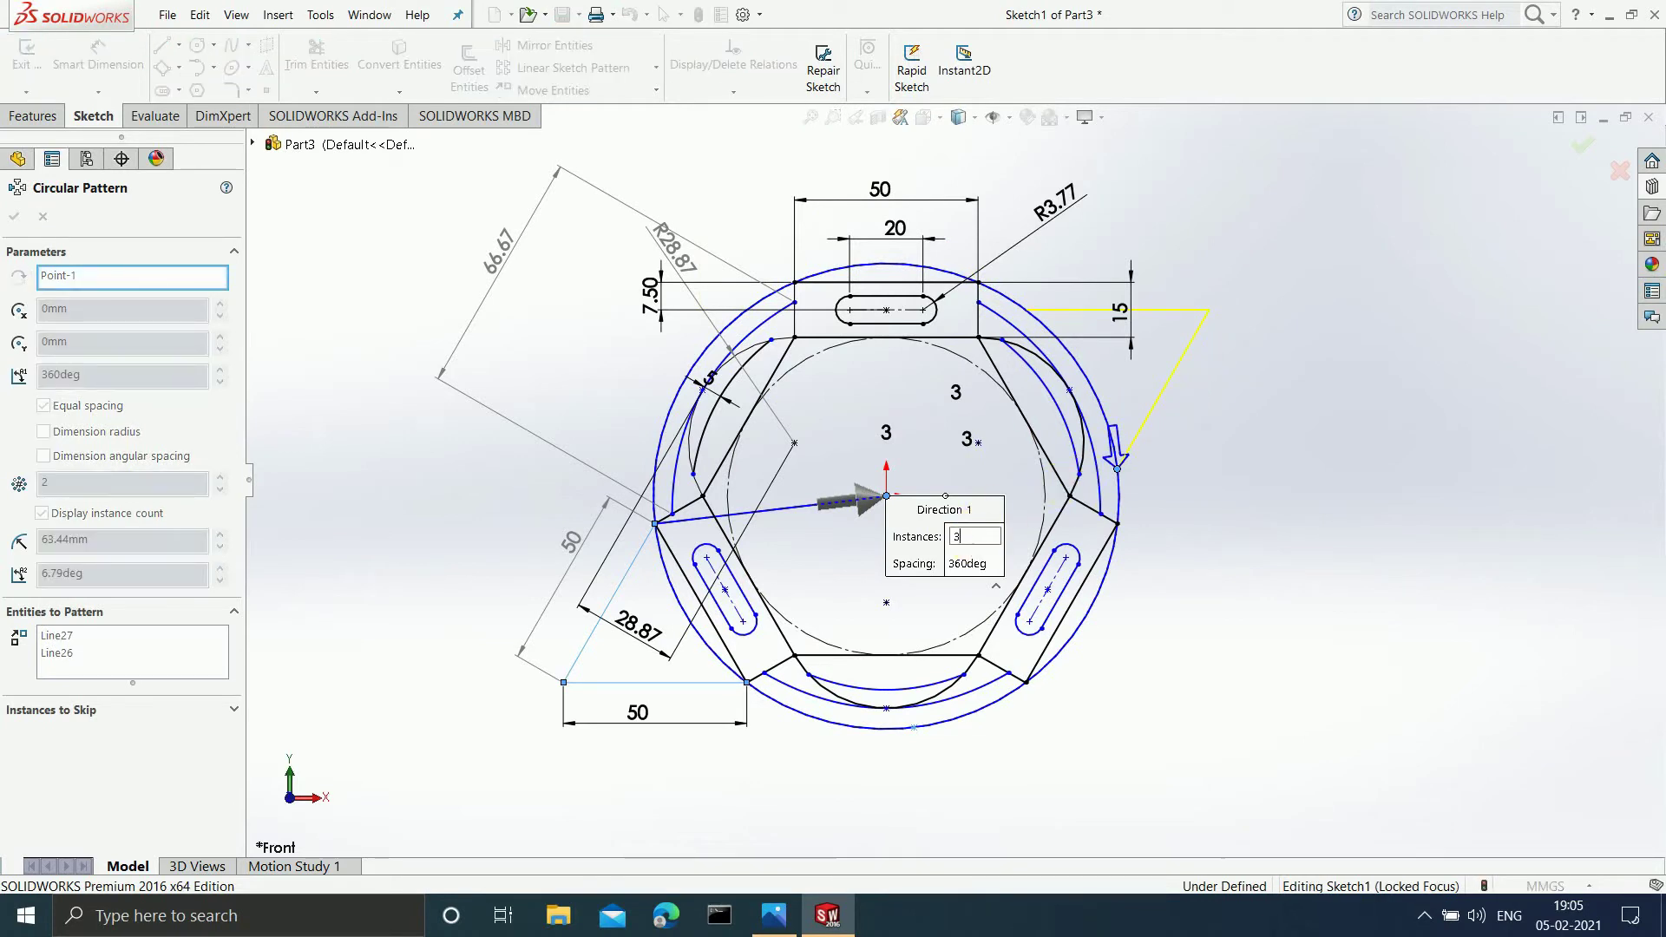
{"action": "key", "text": "Return"}
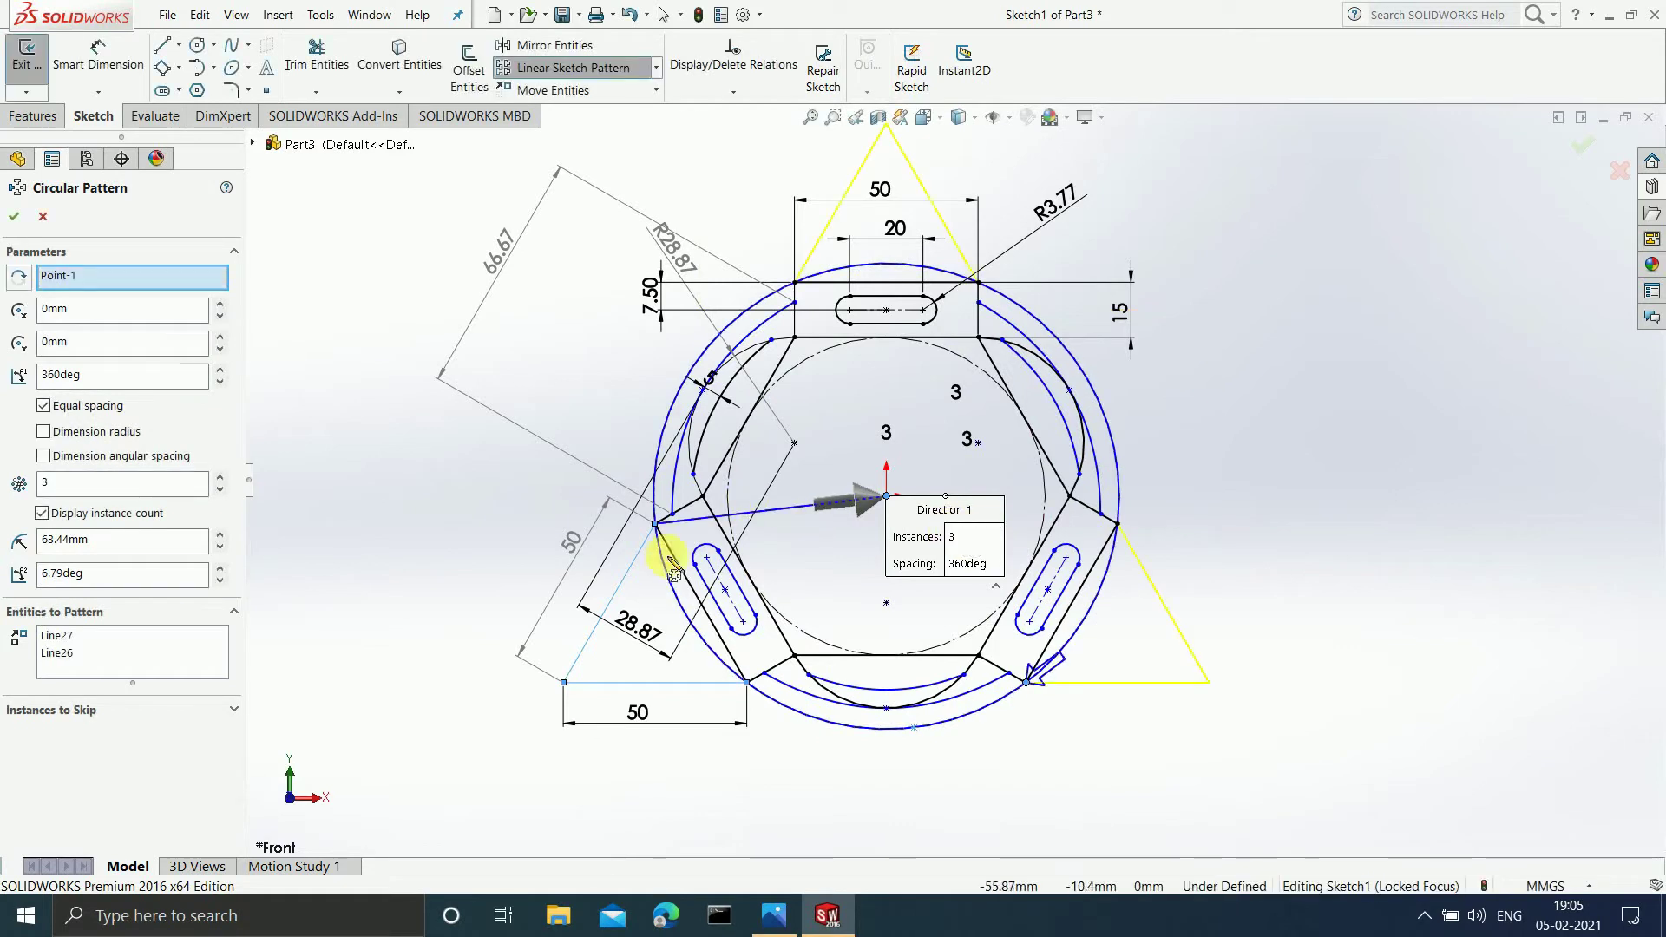
{"action": "left_click", "coordinate": [208, 709]}
{"action": "left_click", "coordinate": [182, 745]}
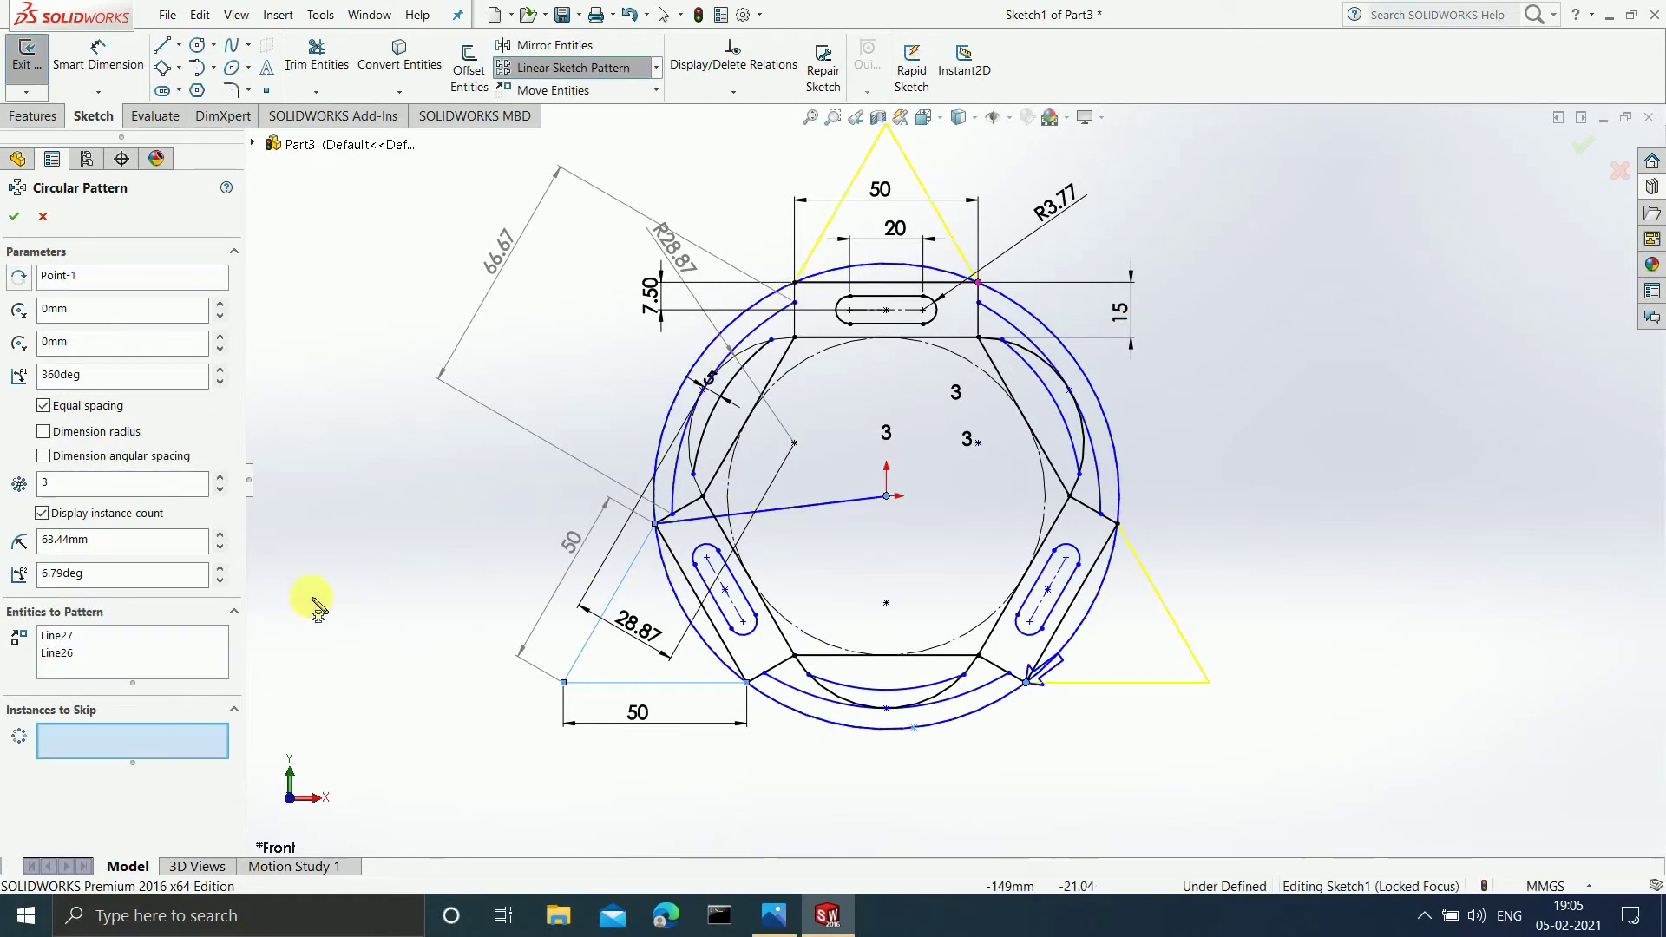
{"action": "left_click", "coordinate": [978, 284]}
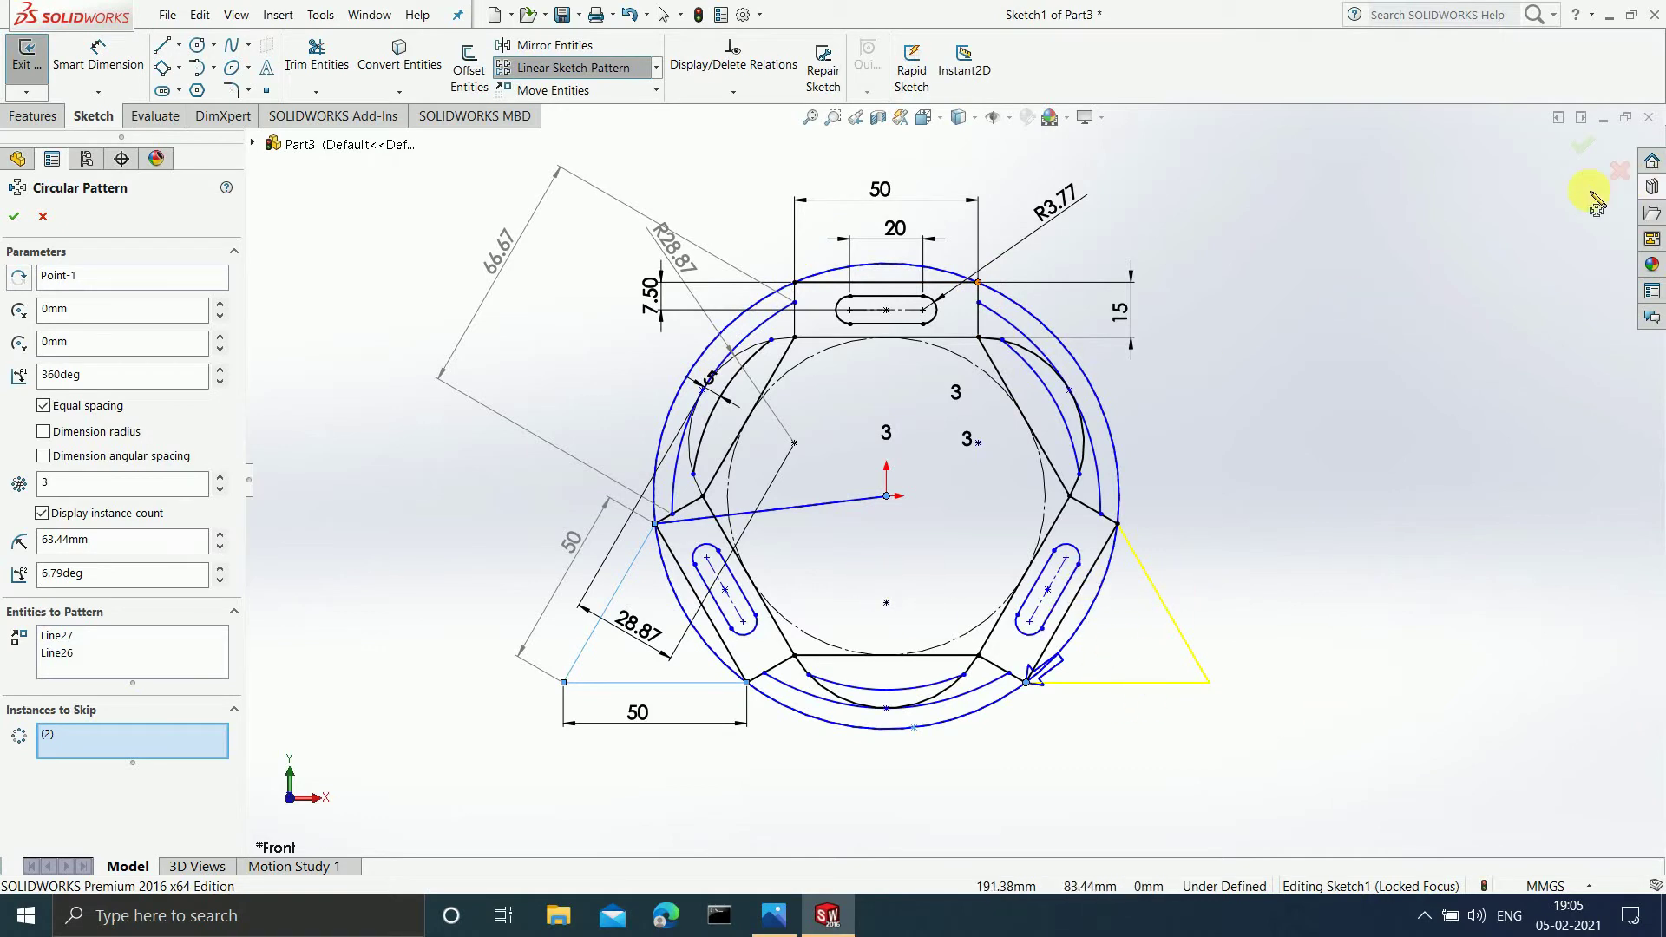
Step: Accept the circular pattern and compare the new lower-right tab against the reference drawing
{"action": "left_click", "coordinate": [1581, 152]}
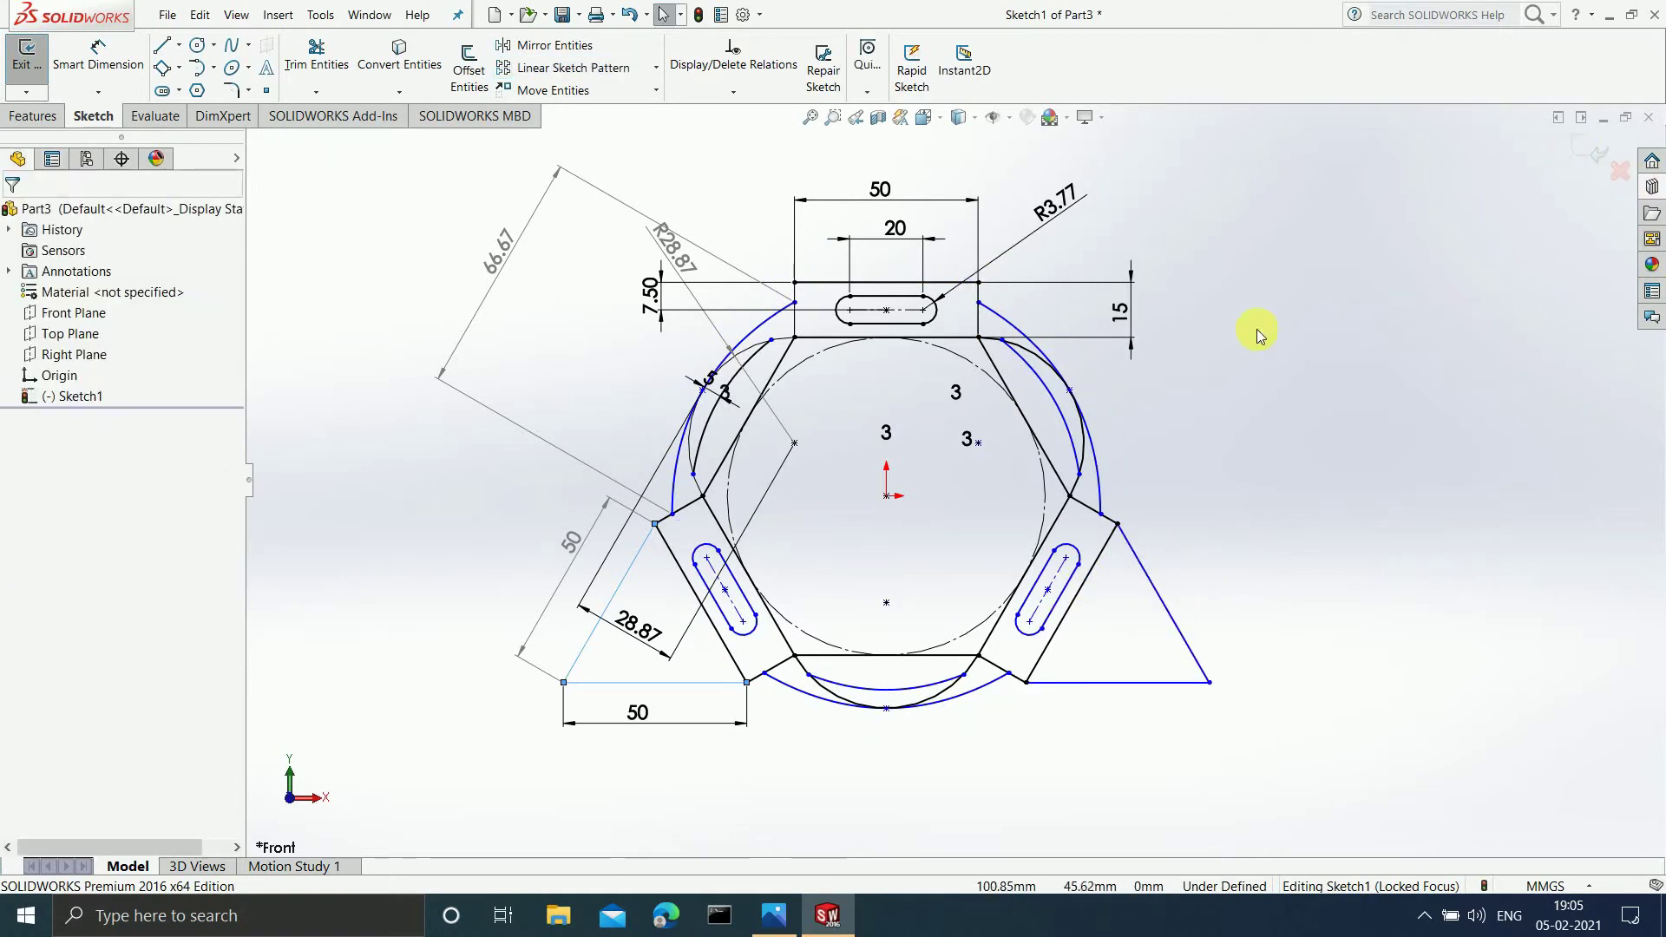
{"action": "scroll", "coordinate": [863, 446], "scroll_direction": "up", "scroll_amount": 1}
{"action": "scroll", "coordinate": [915, 470], "scroll_direction": "up", "scroll_amount": 1}
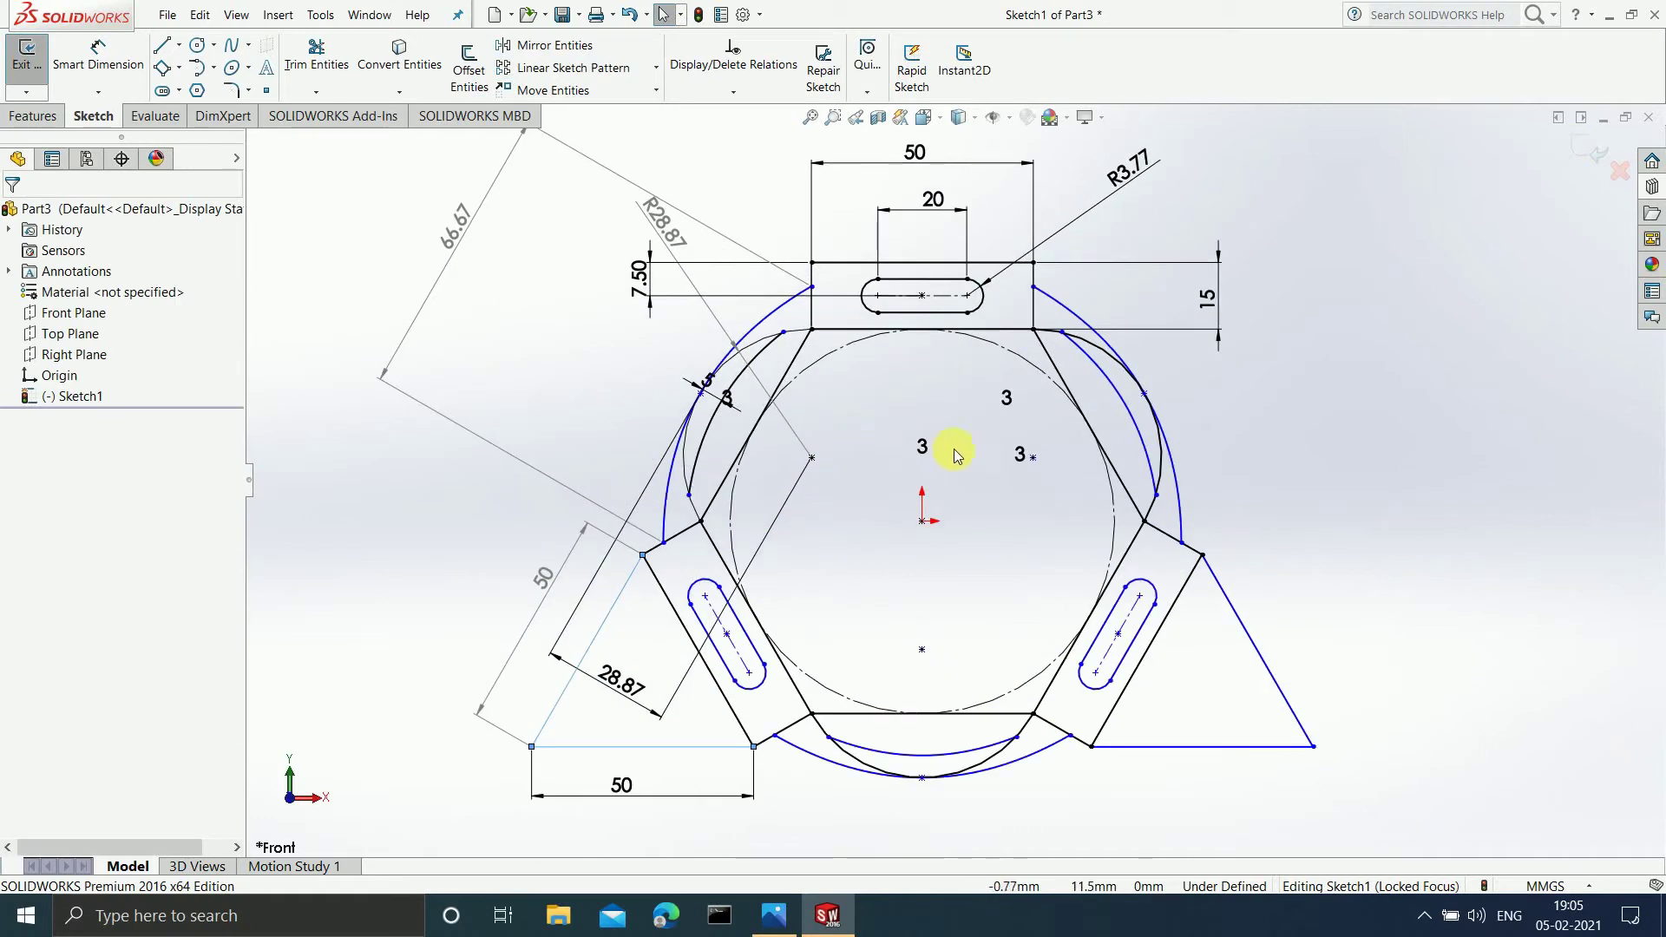
{"action": "left_click", "coordinate": [771, 913]}
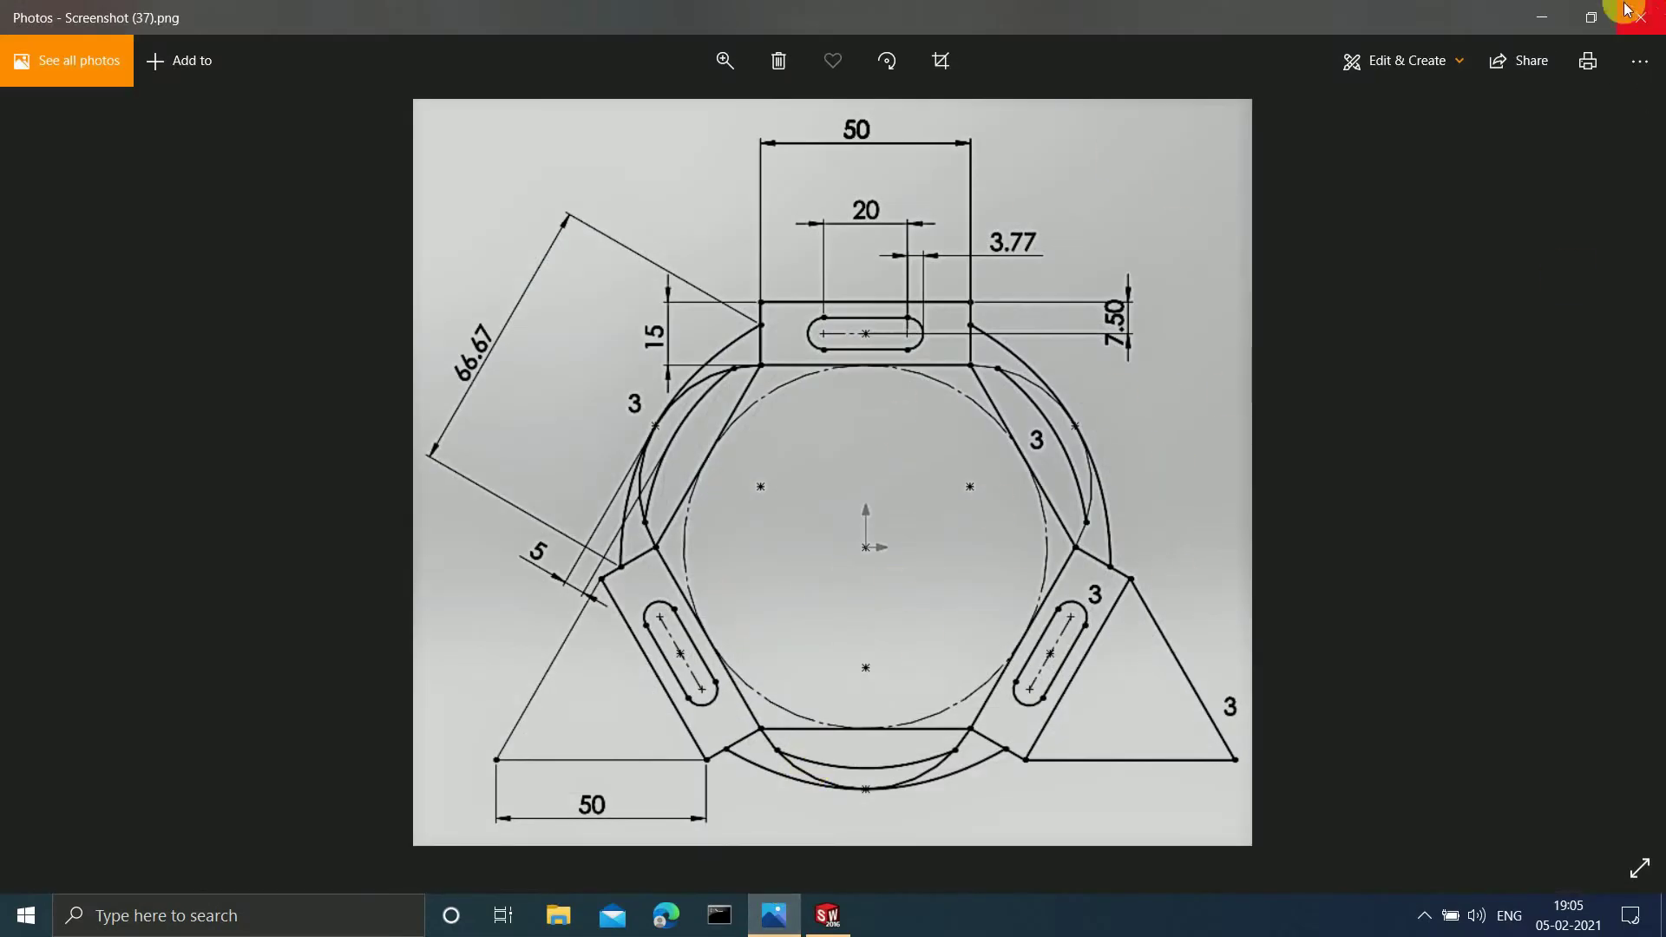
{"action": "left_click", "coordinate": [1548, 24]}
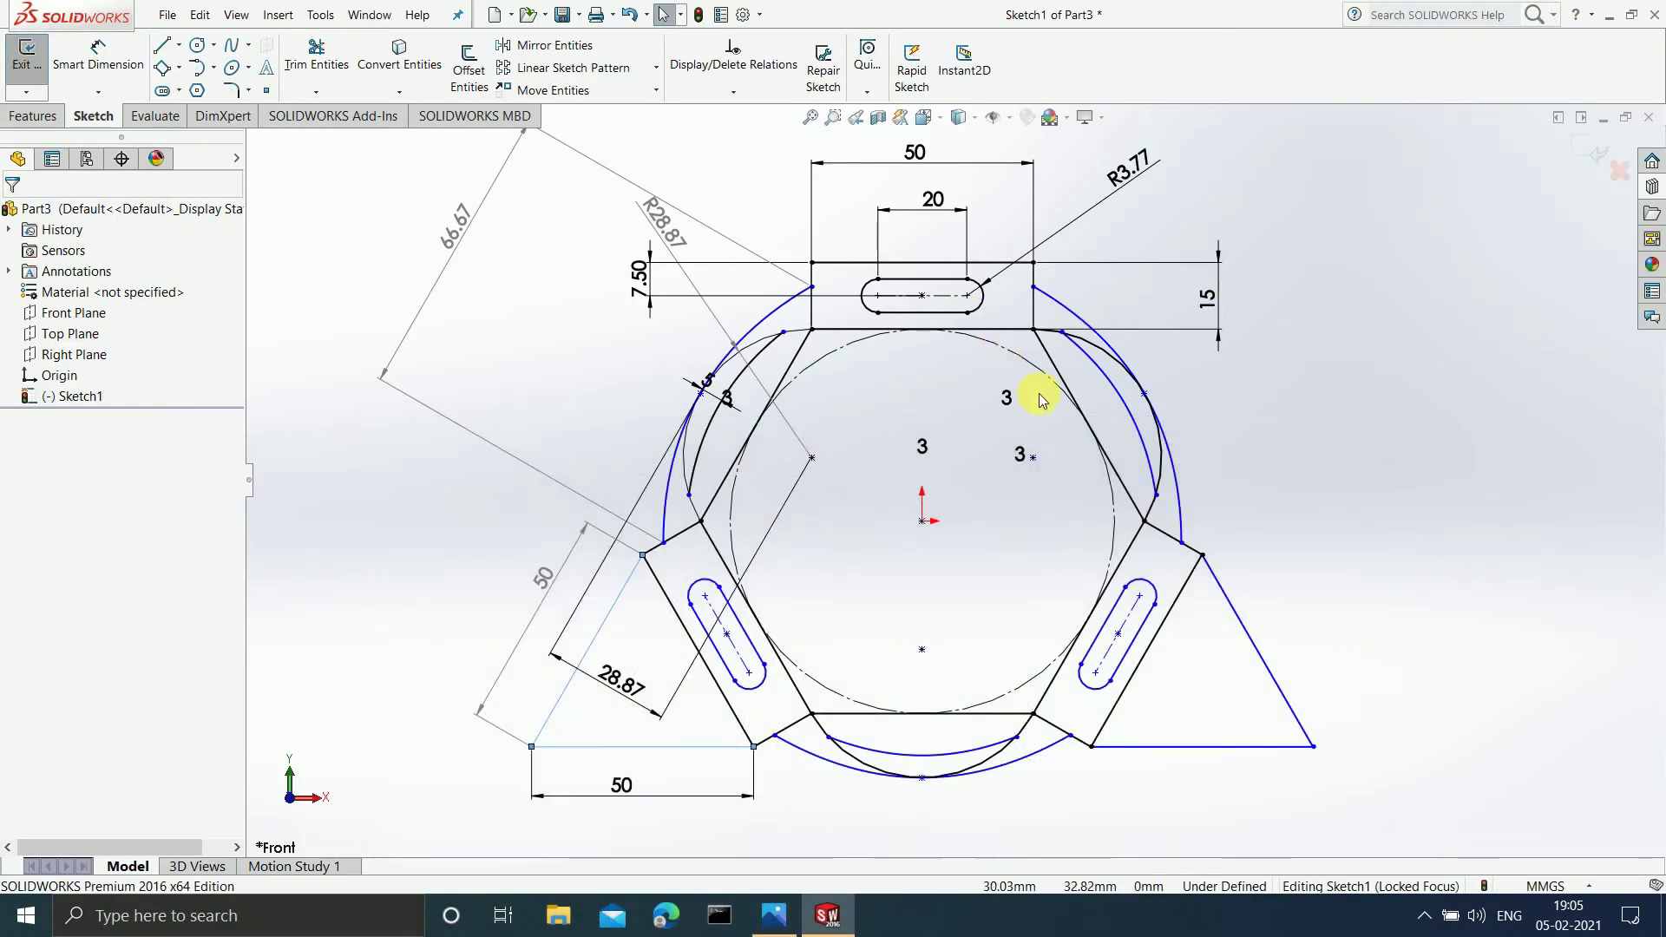
{"action": "scroll", "coordinate": [1058, 451], "scroll_direction": "up", "scroll_amount": 1}
{"action": "scroll", "coordinate": [1071, 573], "scroll_direction": "up", "scroll_amount": 1}
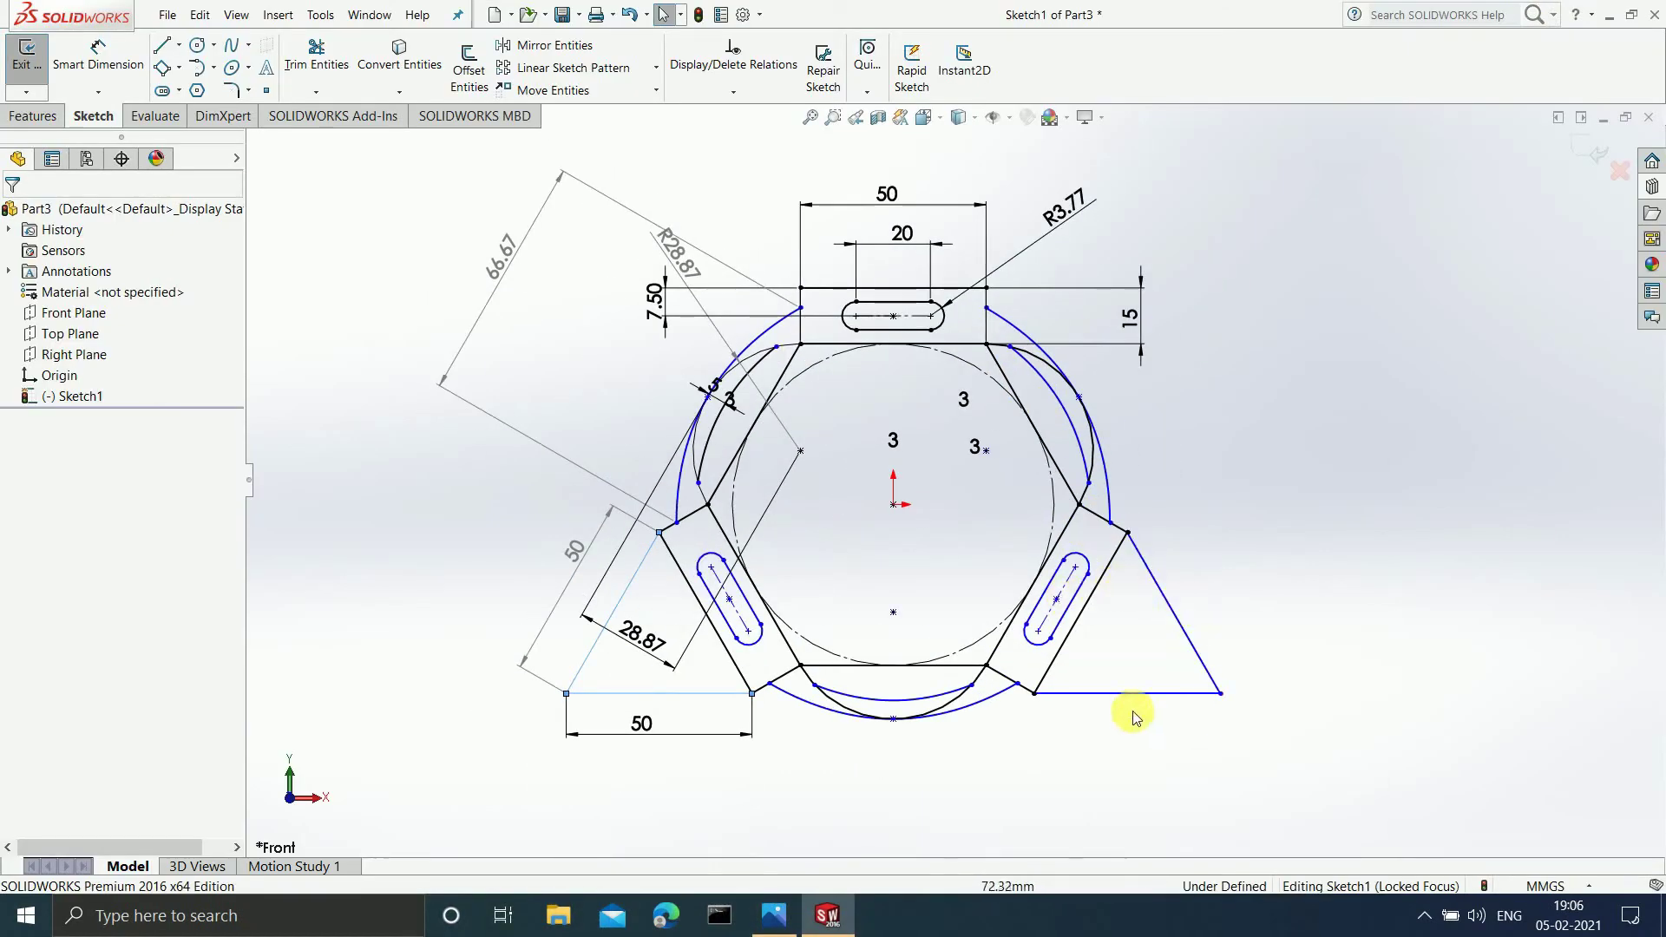